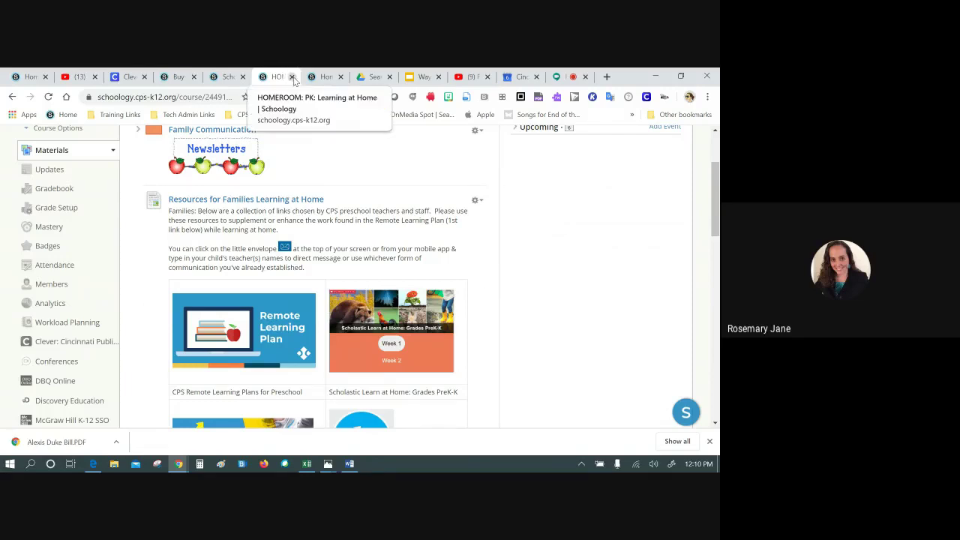
Step: Place the HOMEROOM: PK course tab ahead of the Schoology Resources tab and return to the Schoology Resources folder
{"action": "left_click", "coordinate": [332, 82]}
{"action": "left_click", "coordinate": [219, 78]}
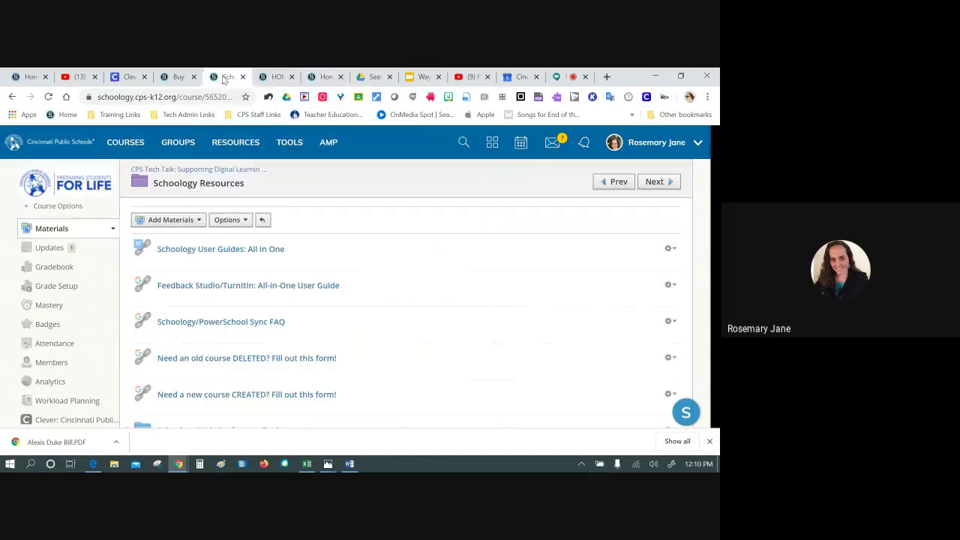
{"action": "left_click", "coordinate": [278, 76]}
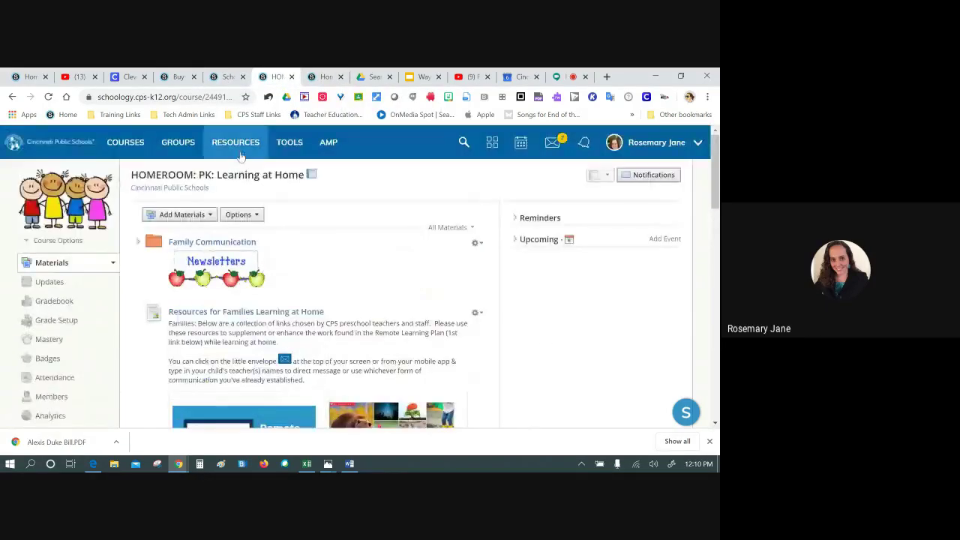
{"action": "middle_click", "coordinate": [265, 78]}
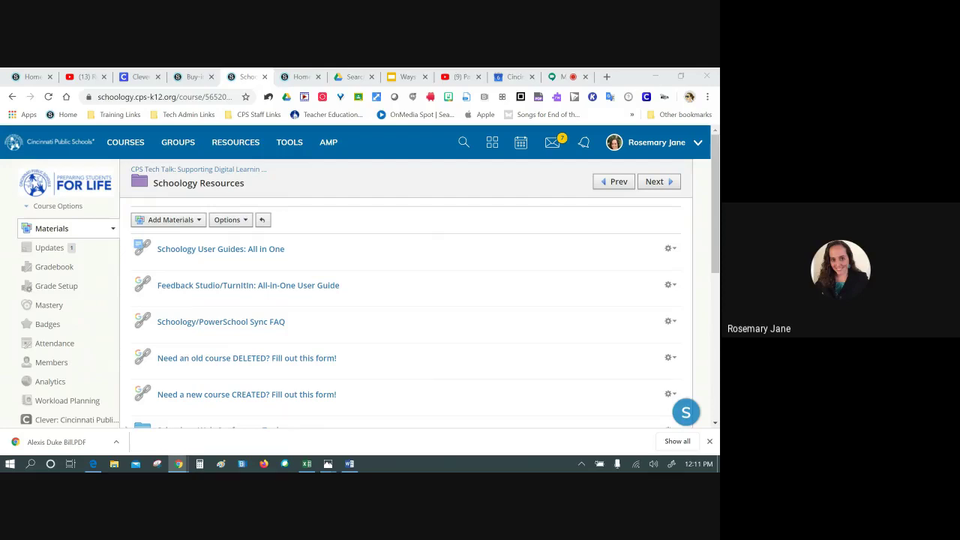
{"action": "left_click_drag", "start_coordinate": [0, 172], "coordinate": [225, 87]}
{"action": "left_click", "coordinate": [270, 77]}
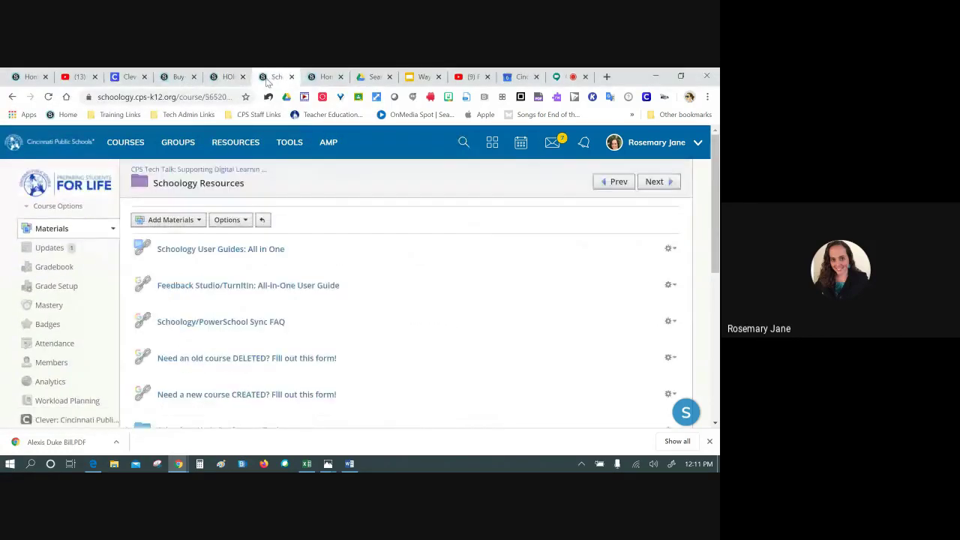
Step: Open the Remote Learning practice course from the course list and look over its materials page
{"action": "left_click", "coordinate": [124, 142]}
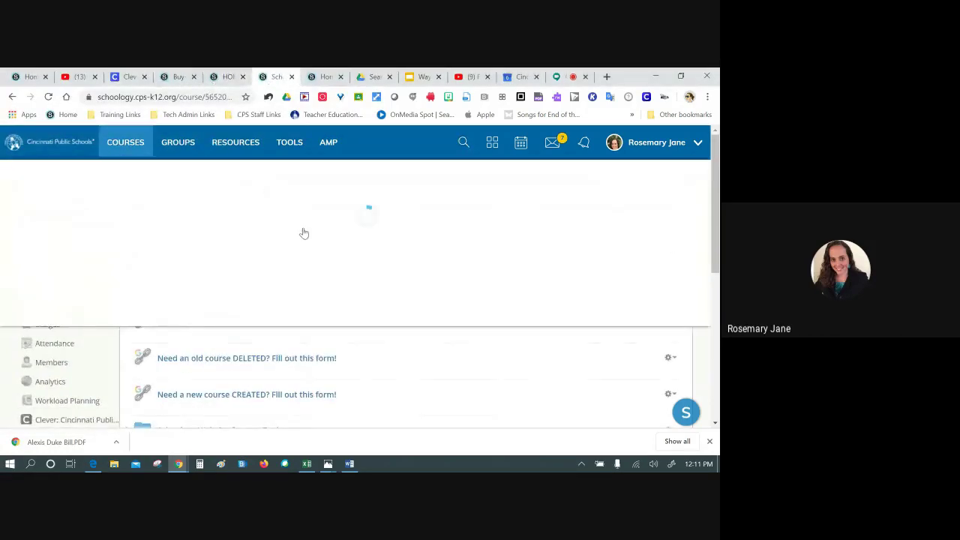
{"action": "scroll", "coordinate": [365, 281], "scroll_direction": "down", "scroll_amount": 5}
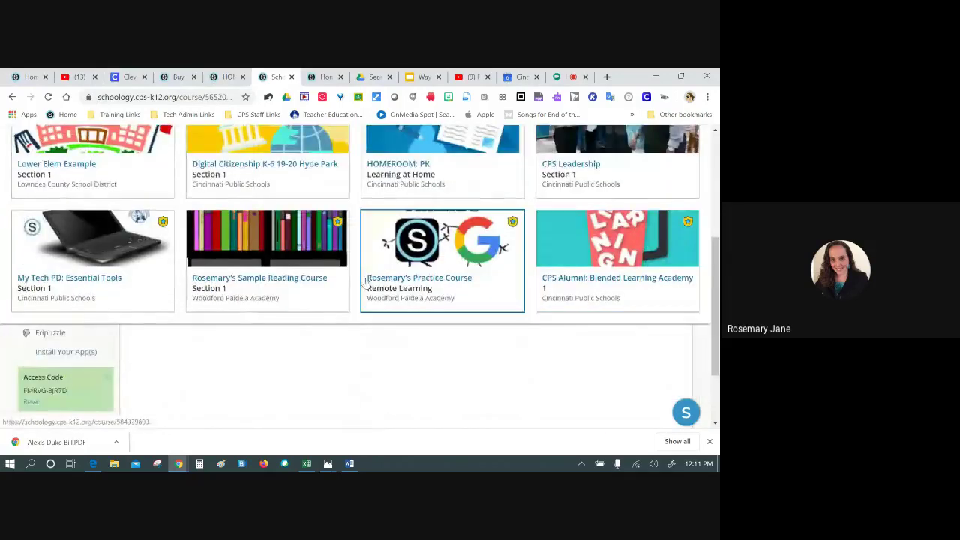
{"action": "left_click", "coordinate": [424, 286]}
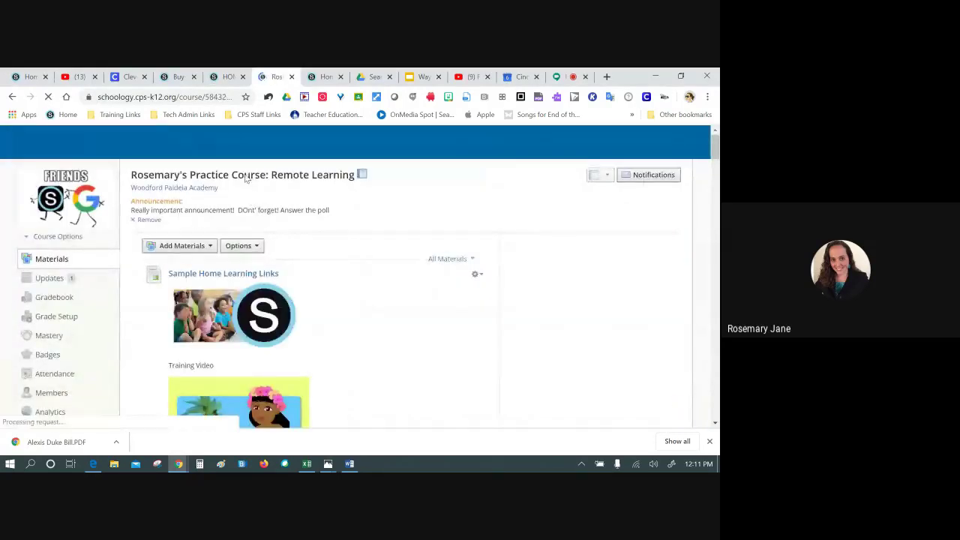
{"action": "scroll", "coordinate": [88, 241], "scroll_direction": "down", "scroll_amount": 2}
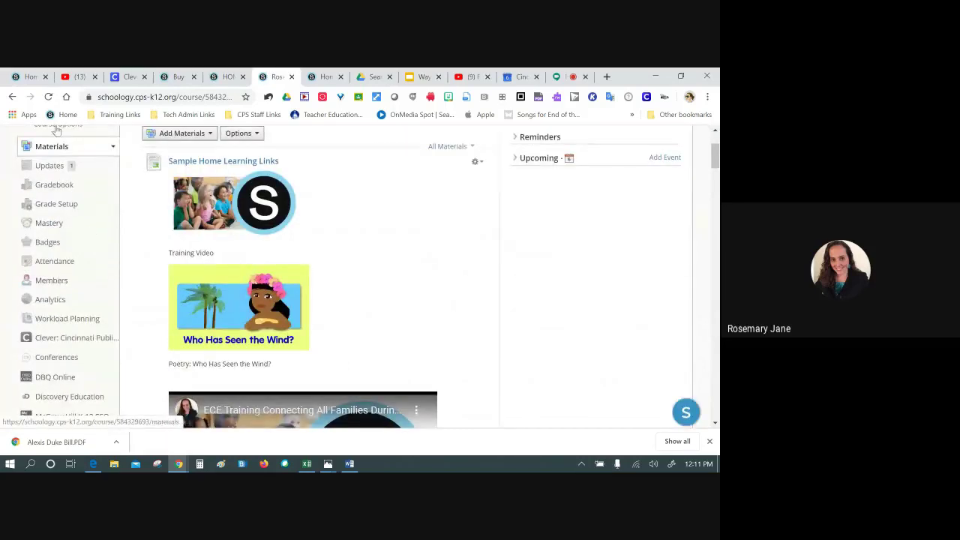
{"action": "scroll", "coordinate": [60, 135], "scroll_direction": "up", "scroll_amount": 2}
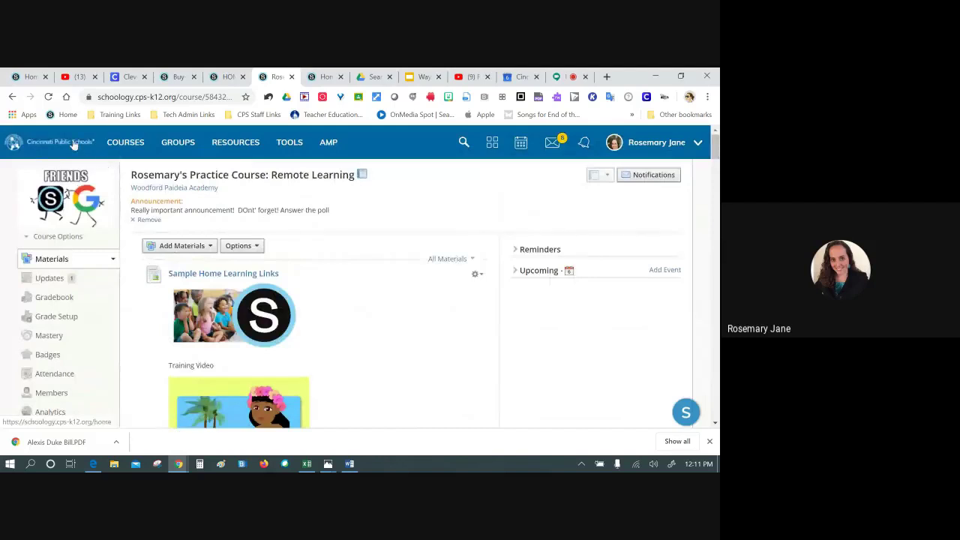
Step: Review the available courses in the course list, locate the link to My Courses, and close the list
{"action": "left_click", "coordinate": [139, 146]}
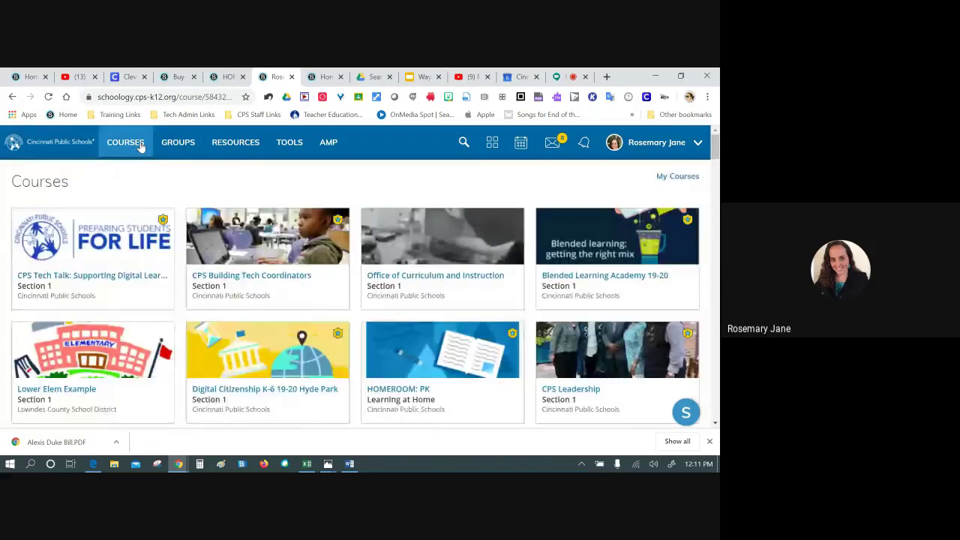
{"action": "scroll", "coordinate": [542, 330], "scroll_direction": "down", "scroll_amount": 3}
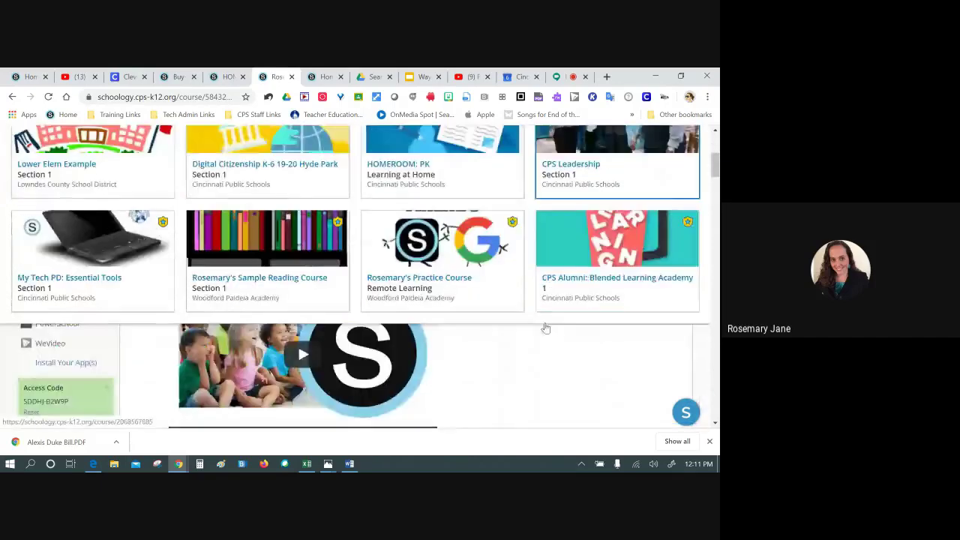
{"action": "scroll", "coordinate": [543, 327], "scroll_direction": "up", "scroll_amount": 3}
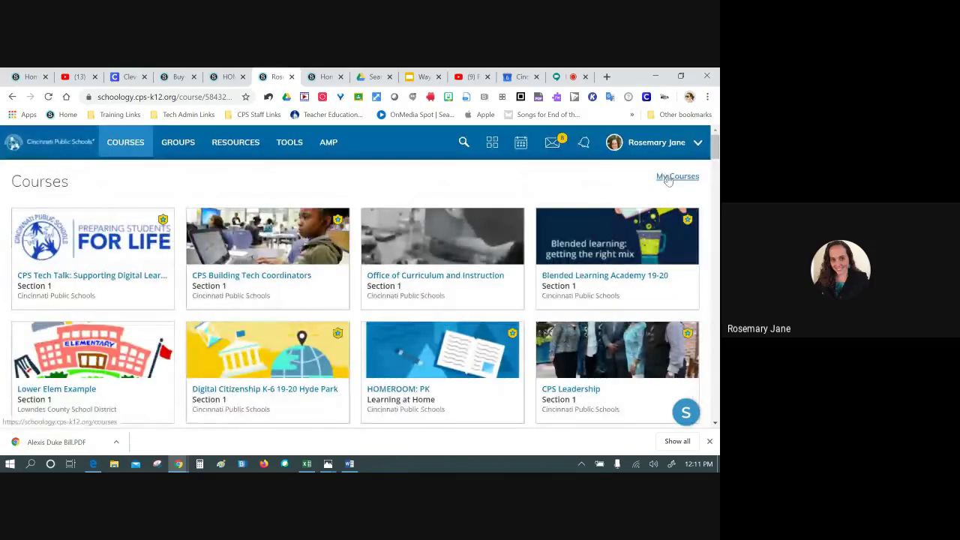
{"action": "left_click", "coordinate": [114, 144]}
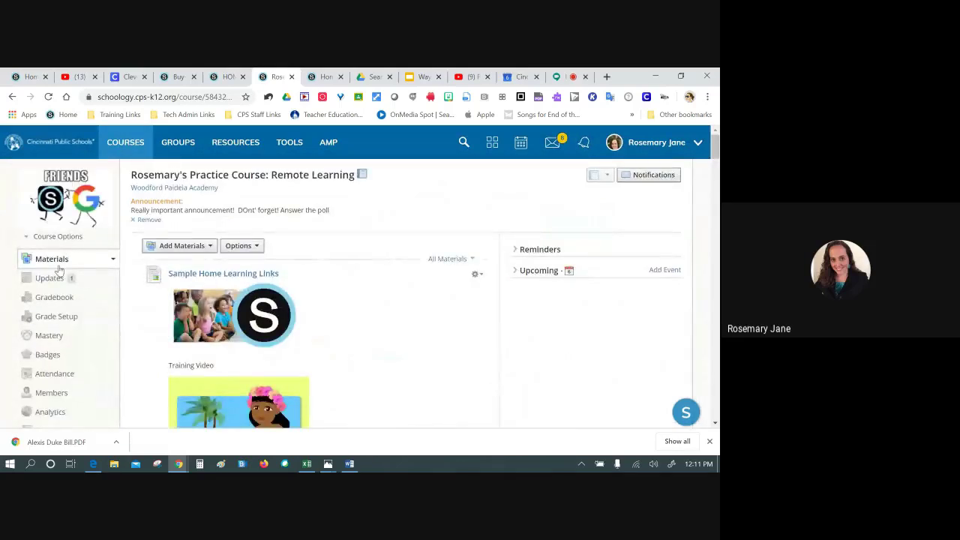
Step: Open the practice course's analytics, examine each student's last Schoology and course material access, and return to the course page
{"action": "scroll", "coordinate": [60, 300], "scroll_direction": "down", "scroll_amount": 3}
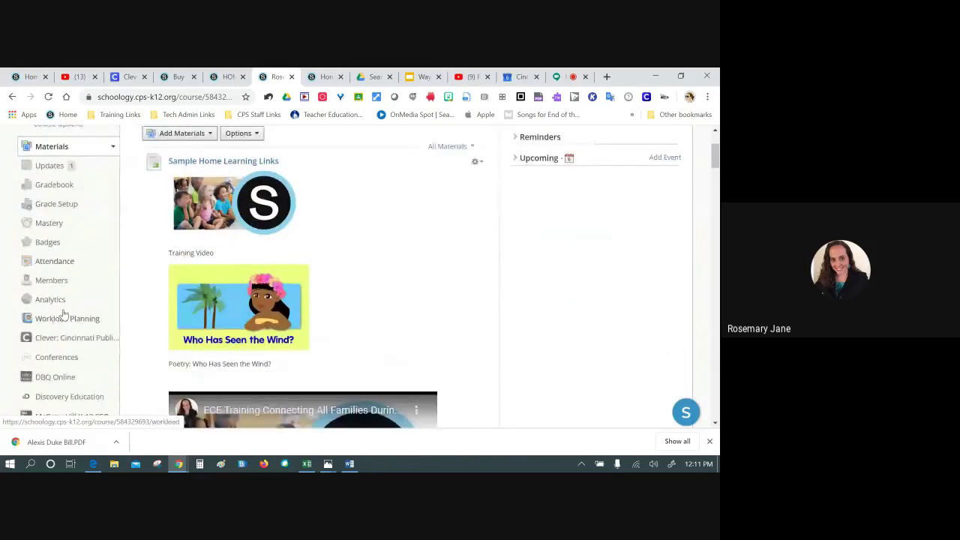
{"action": "left_click", "coordinate": [60, 301]}
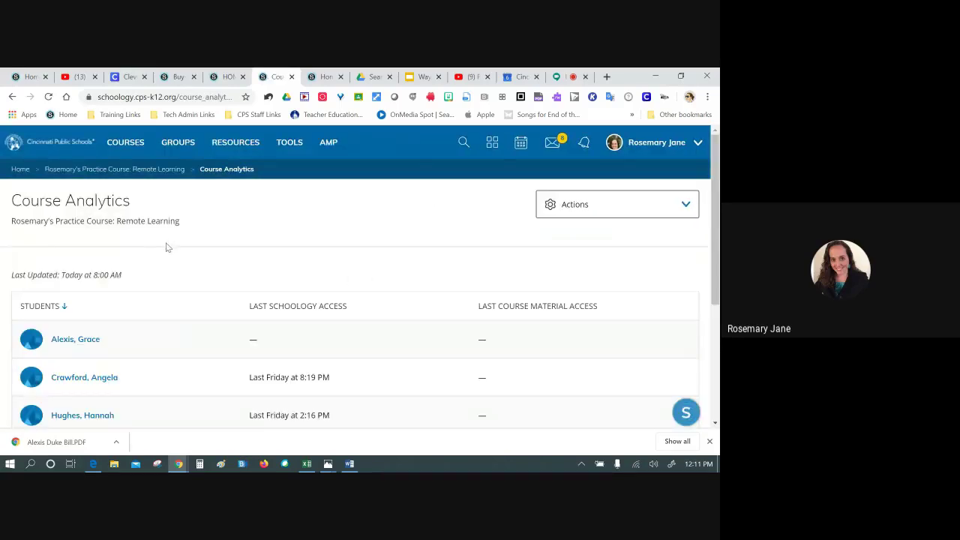
{"action": "scroll", "coordinate": [176, 241], "scroll_direction": "down", "scroll_amount": 3}
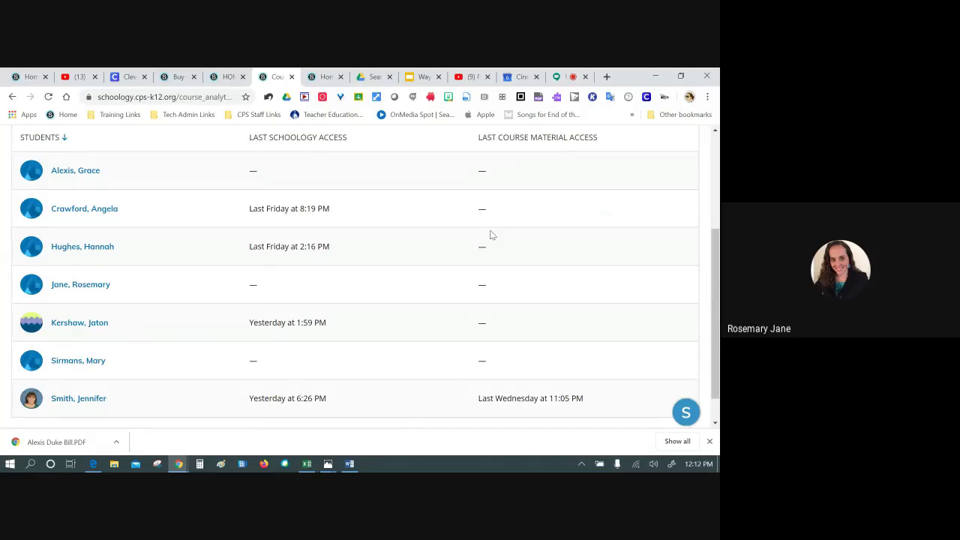
{"action": "scroll", "coordinate": [538, 405], "scroll_direction": "down", "scroll_amount": 2}
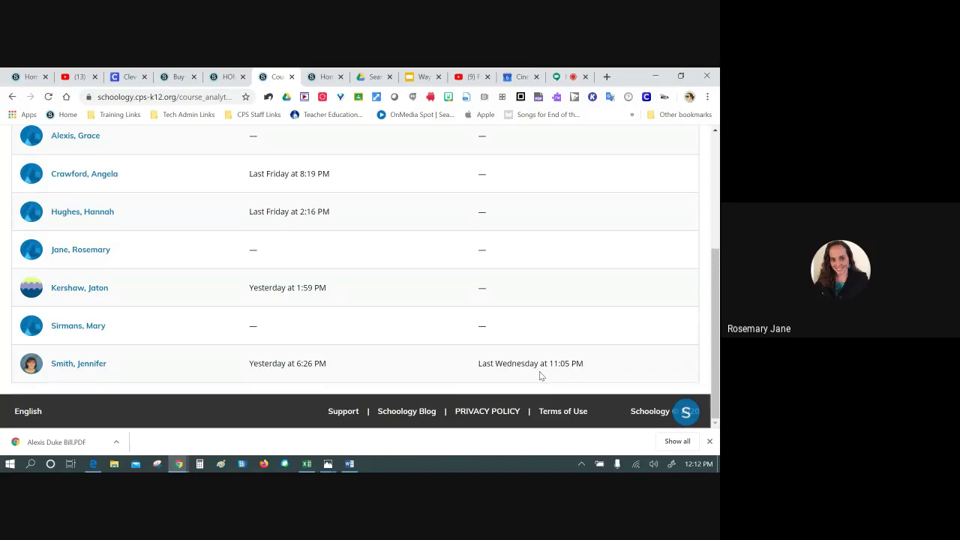
{"action": "scroll", "coordinate": [539, 371], "scroll_direction": "up", "scroll_amount": 1}
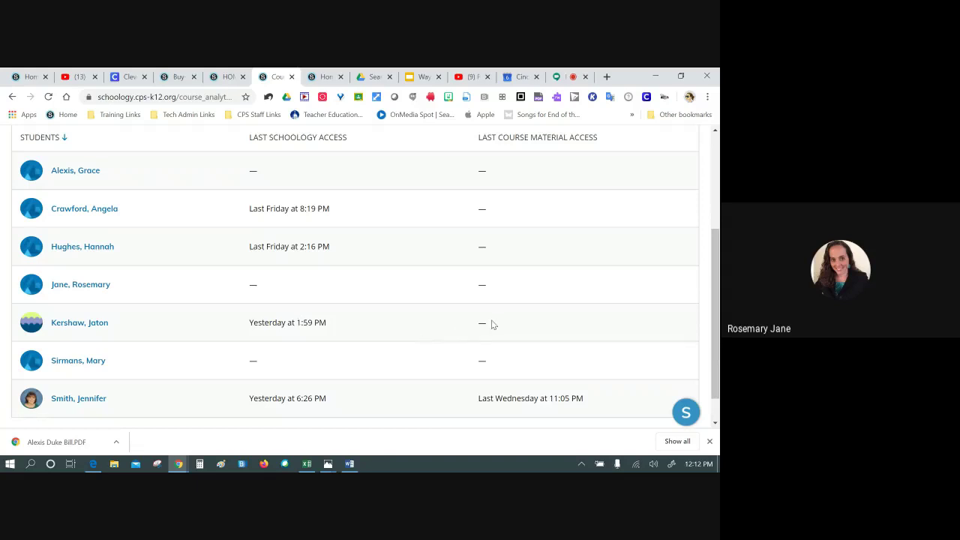
{"action": "scroll", "coordinate": [492, 323], "scroll_direction": "up", "scroll_amount": 3}
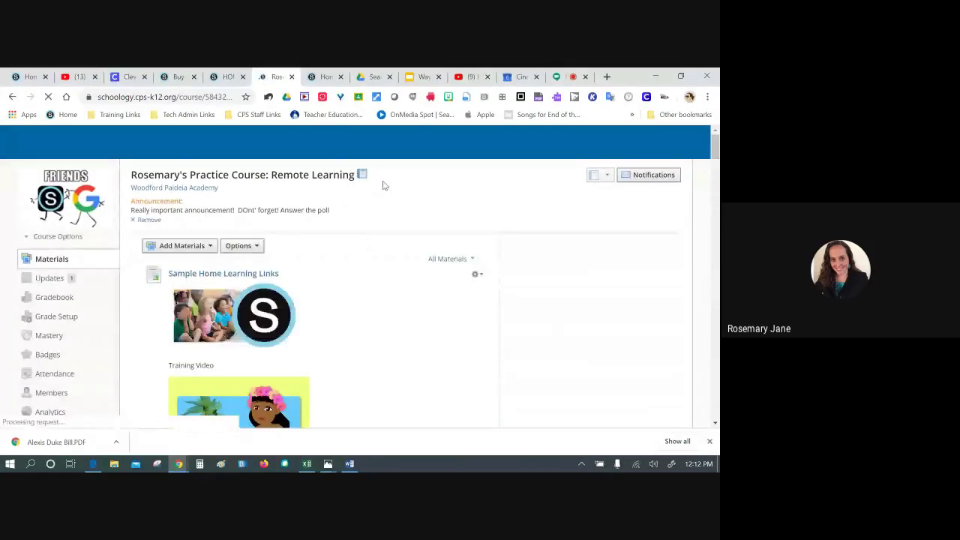
Step: Switch to the presenter's YouTube channel and copy its web address
{"action": "left_click", "coordinate": [326, 78]}
{"action": "left_click", "coordinate": [224, 77]}
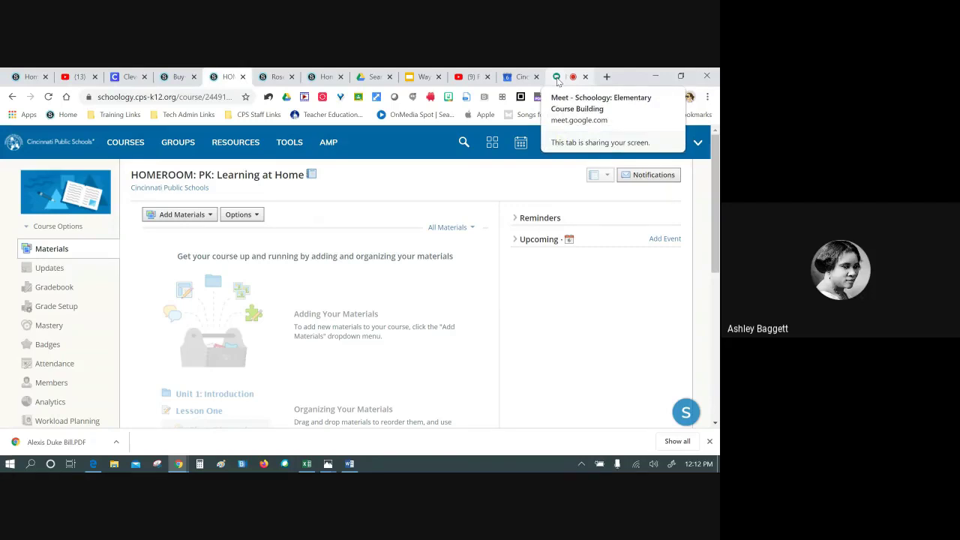
{"action": "left_click", "coordinate": [75, 76]}
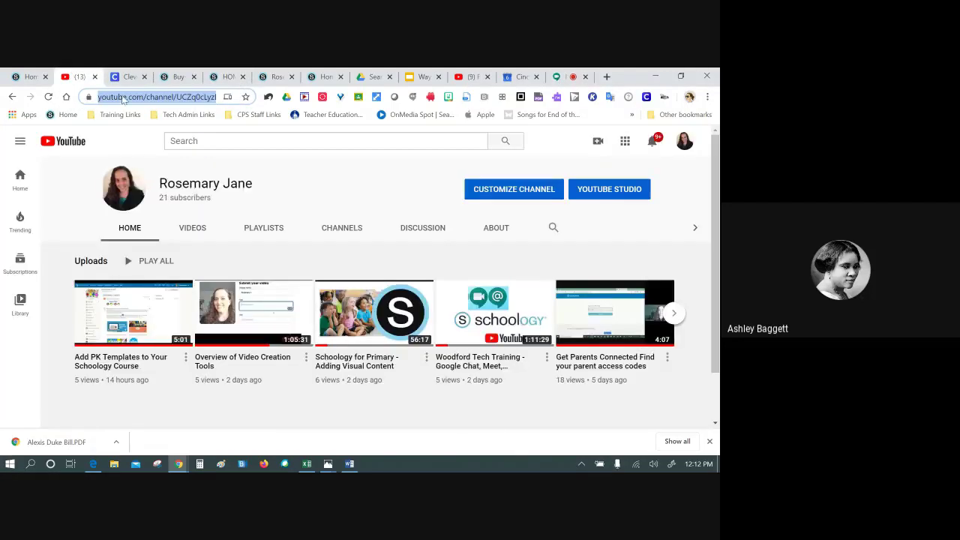
{"action": "right_click", "coordinate": [124, 100]}
{"action": "left_click", "coordinate": [158, 177]}
Step: Switch to the Google Meet call, send the copied YouTube channel link to everyone in the chat, and close the chat
{"action": "left_click", "coordinate": [564, 77]}
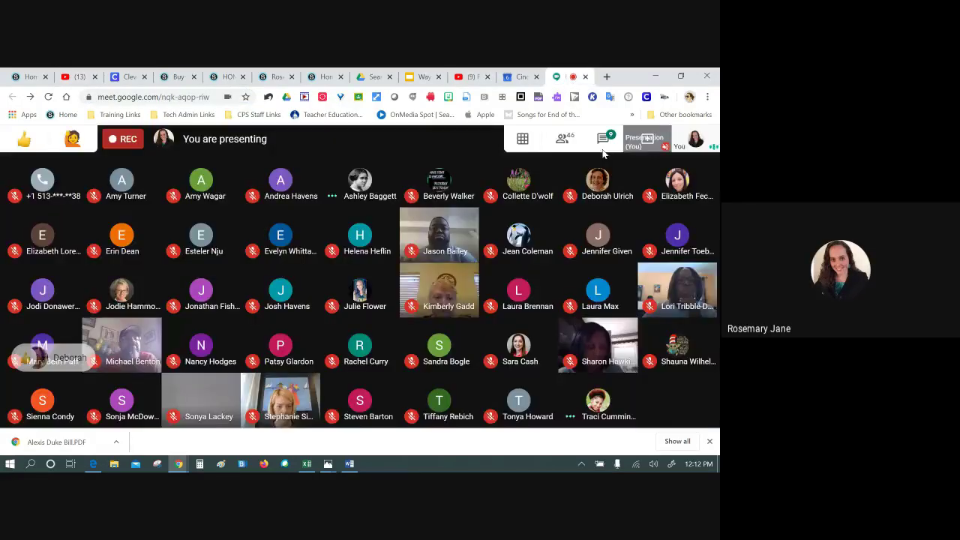
{"action": "left_click", "coordinate": [603, 144]}
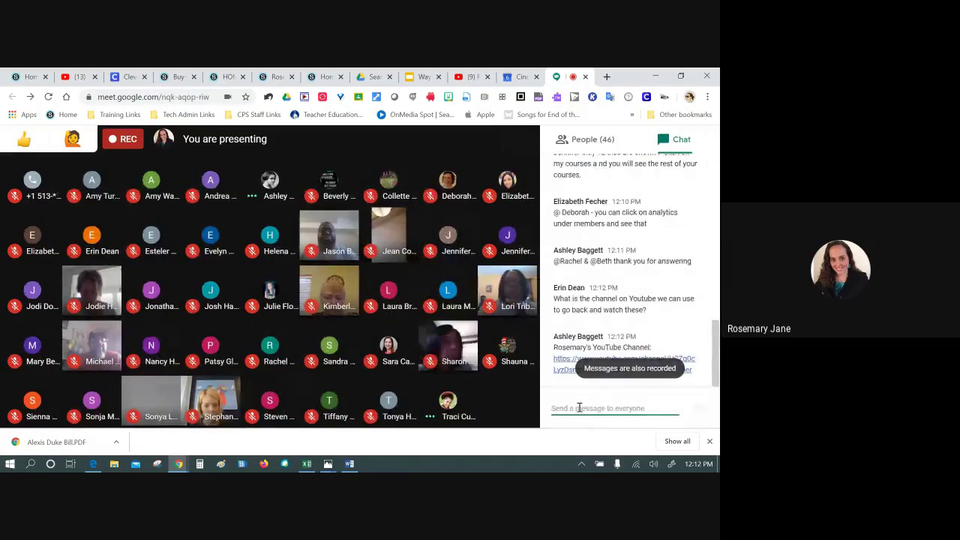
{"action": "right_click", "coordinate": [579, 408]}
{"action": "left_click", "coordinate": [569, 281]}
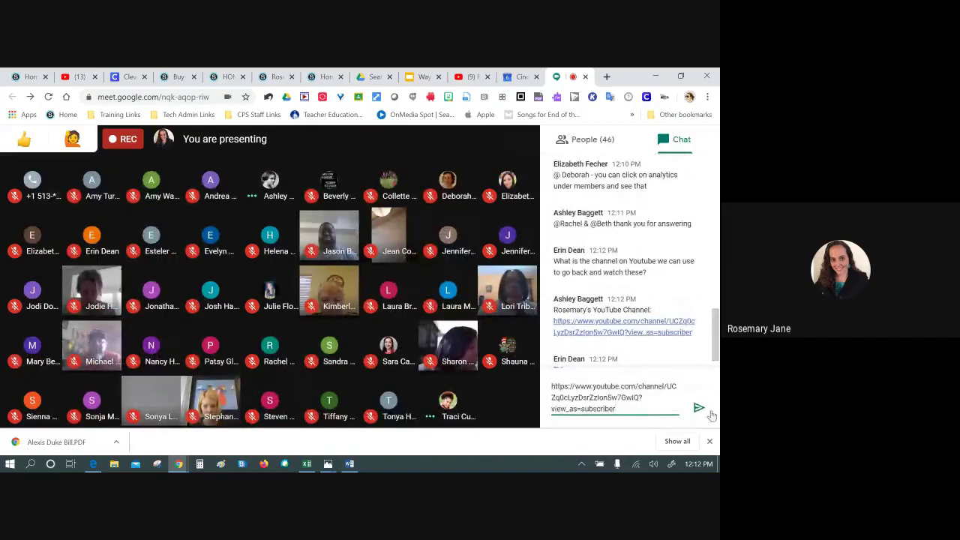
{"action": "left_click", "coordinate": [699, 407]}
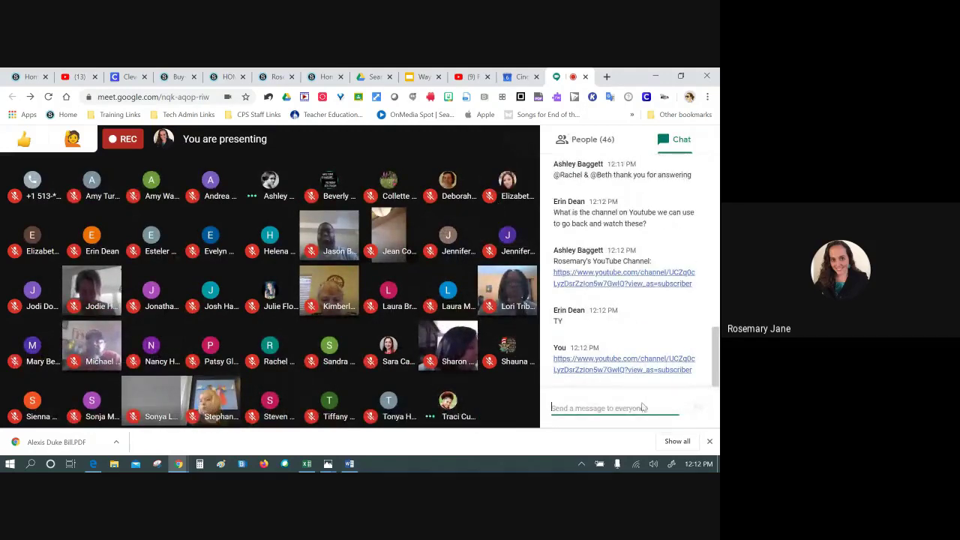
{"action": "left_click", "coordinate": [397, 138]}
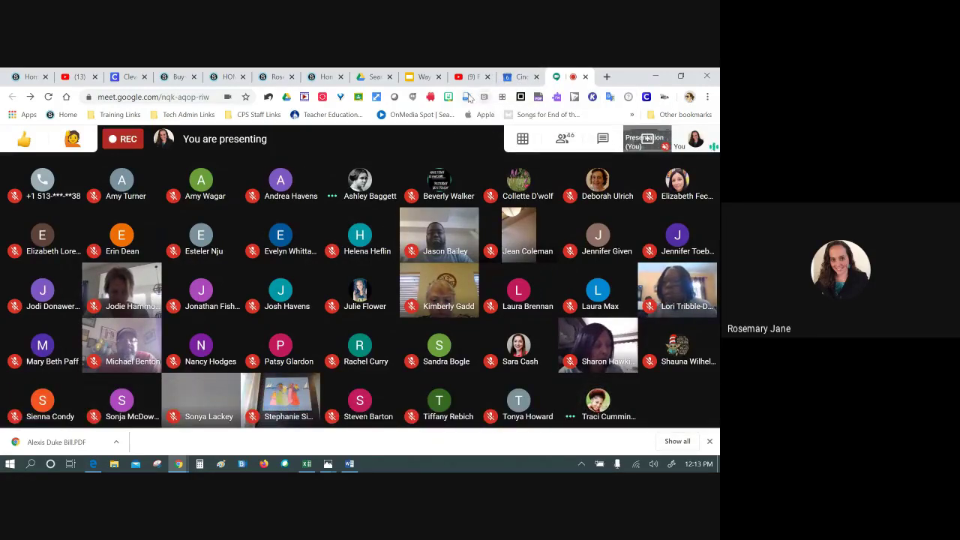
Step: Switch back to Schoology and open the HOMEROOM: PK Learning at Home course from the course list
{"action": "left_click", "coordinate": [518, 78]}
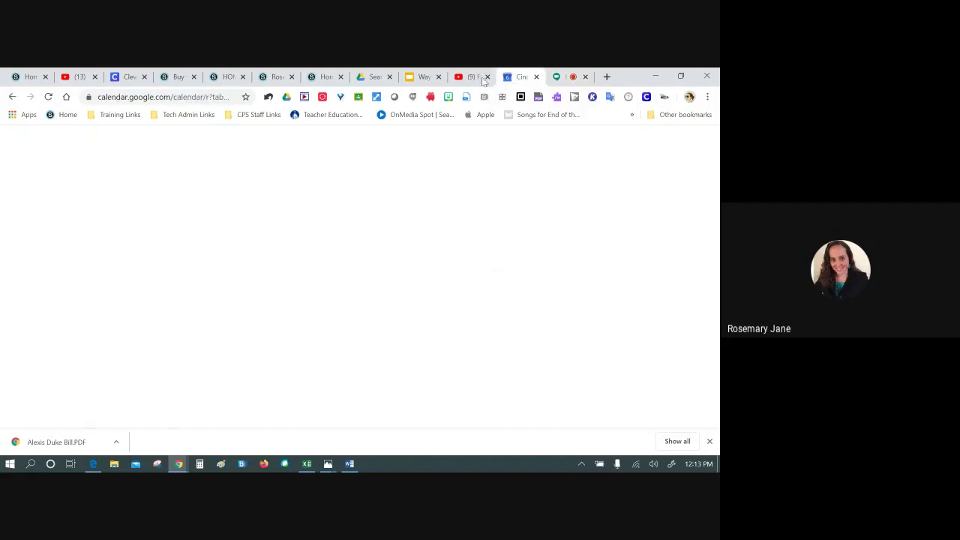
{"action": "left_click", "coordinate": [324, 78]}
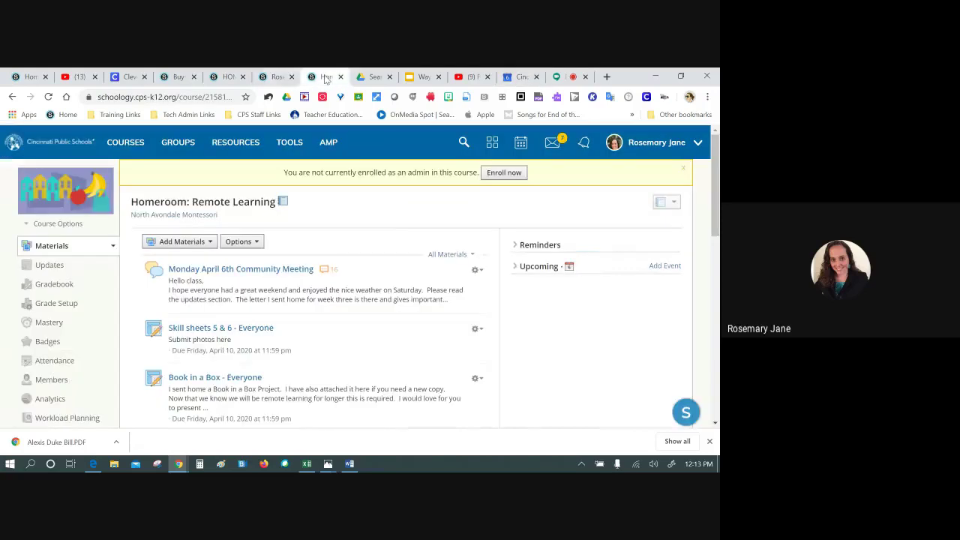
{"action": "left_click", "coordinate": [271, 77]}
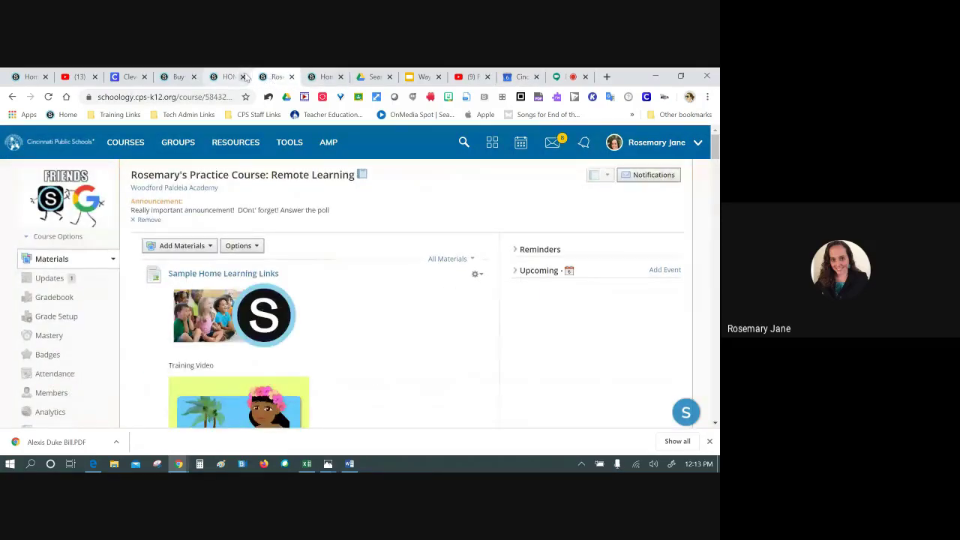
{"action": "left_click", "coordinate": [229, 77]}
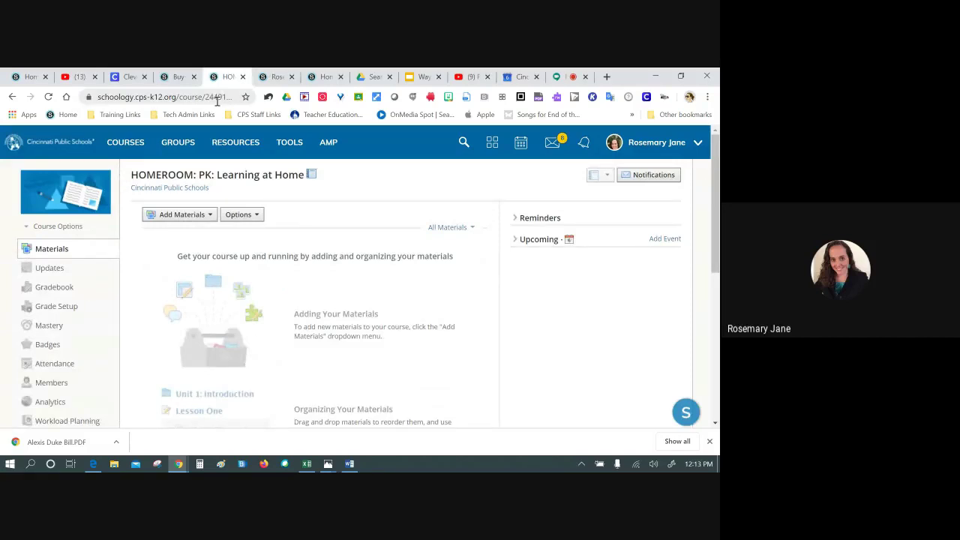
{"action": "left_click", "coordinate": [128, 147]}
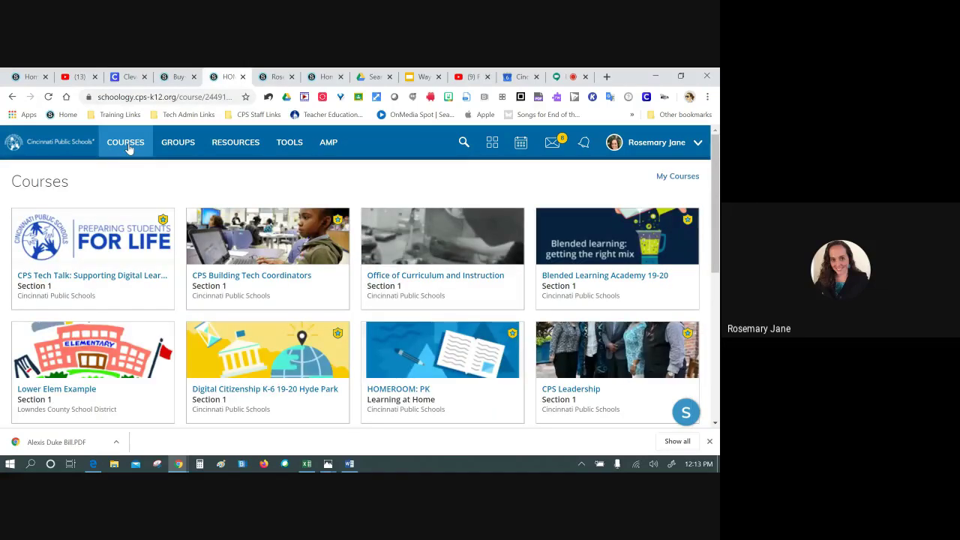
{"action": "scroll", "coordinate": [472, 261], "scroll_direction": "down", "scroll_amount": 2}
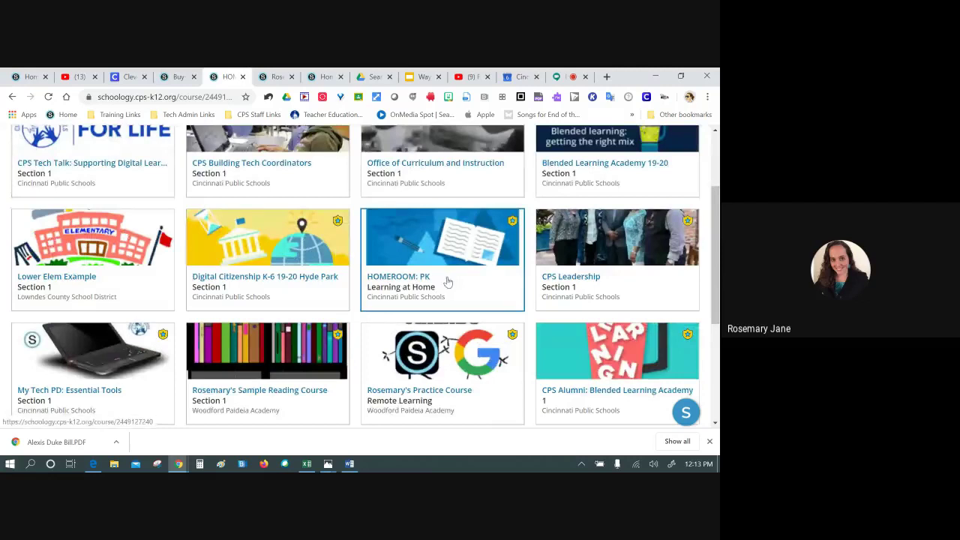
{"action": "left_click", "coordinate": [446, 280]}
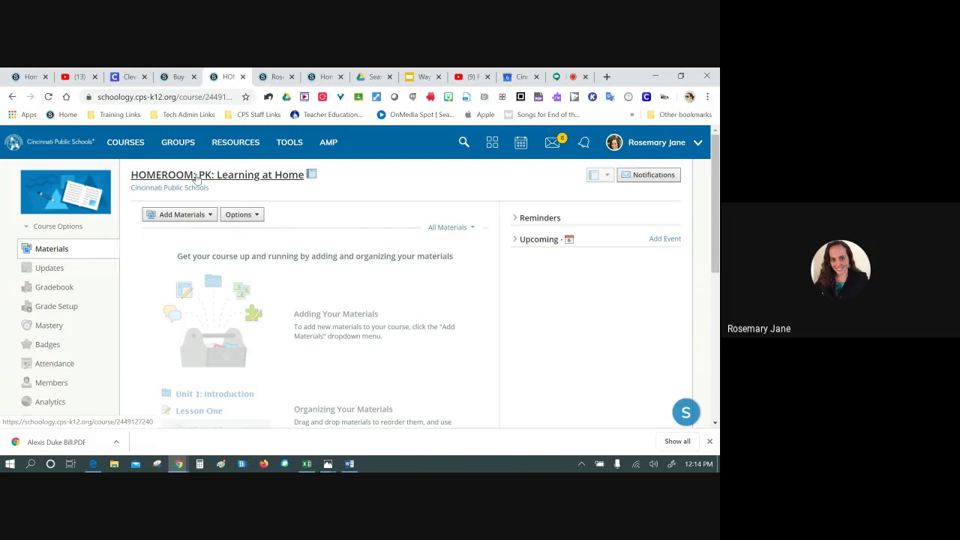
Step: Switch from the HOMEROOM: PK course back to the Google Meet call
{"action": "mouse_move", "coordinate": [89, 180]}
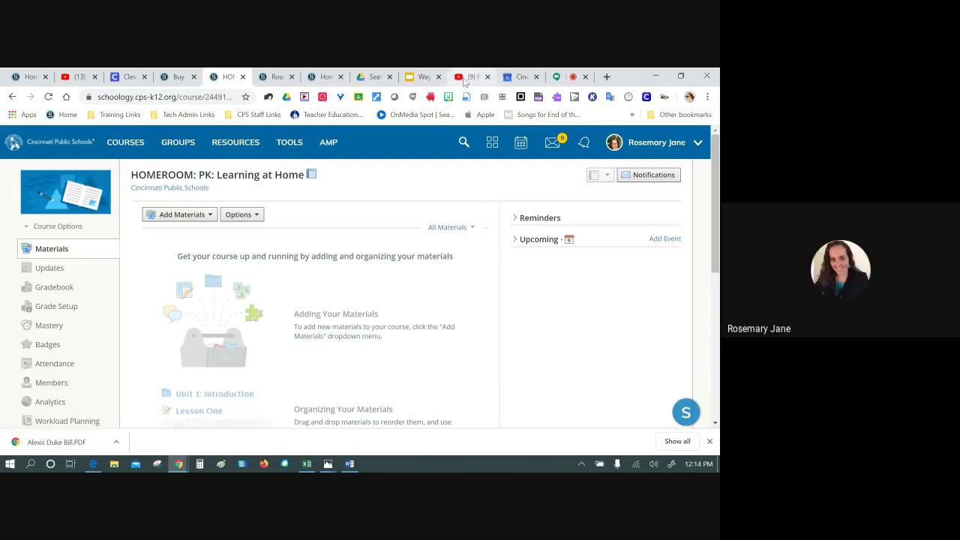
{"action": "left_click", "coordinate": [566, 76]}
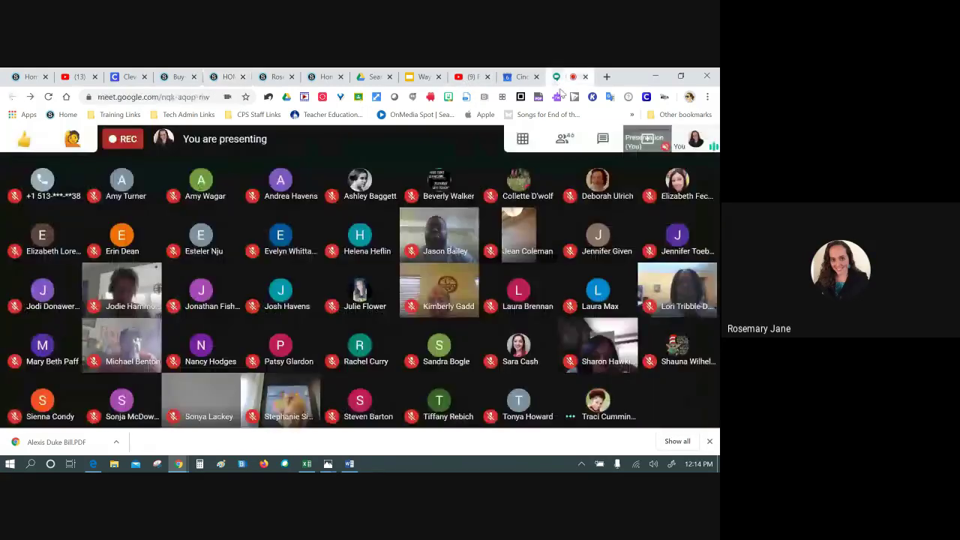
Step: Find the unmuted participant in the call's participant list, mute them for everyone, and close the list
{"action": "left_click", "coordinate": [563, 139]}
{"action": "scroll", "coordinate": [616, 327], "scroll_direction": "down", "scroll_amount": 15}
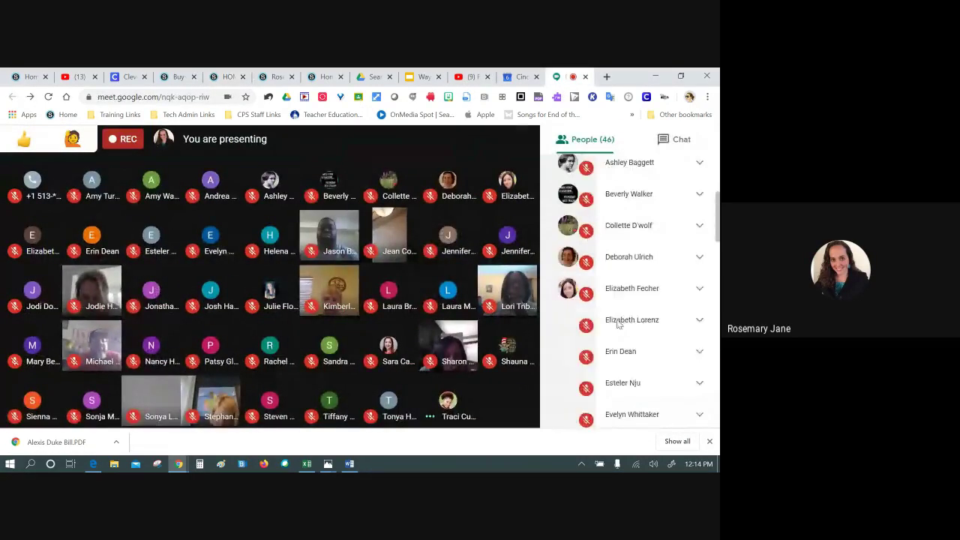
{"action": "scroll", "coordinate": [616, 330], "scroll_direction": "down", "scroll_amount": 5}
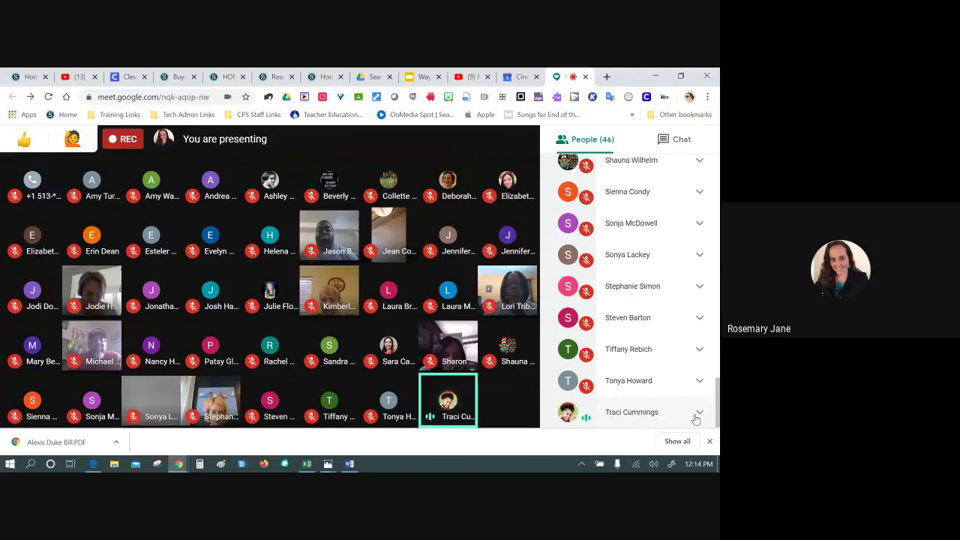
{"action": "left_click", "coordinate": [658, 411]}
{"action": "left_click", "coordinate": [628, 413]}
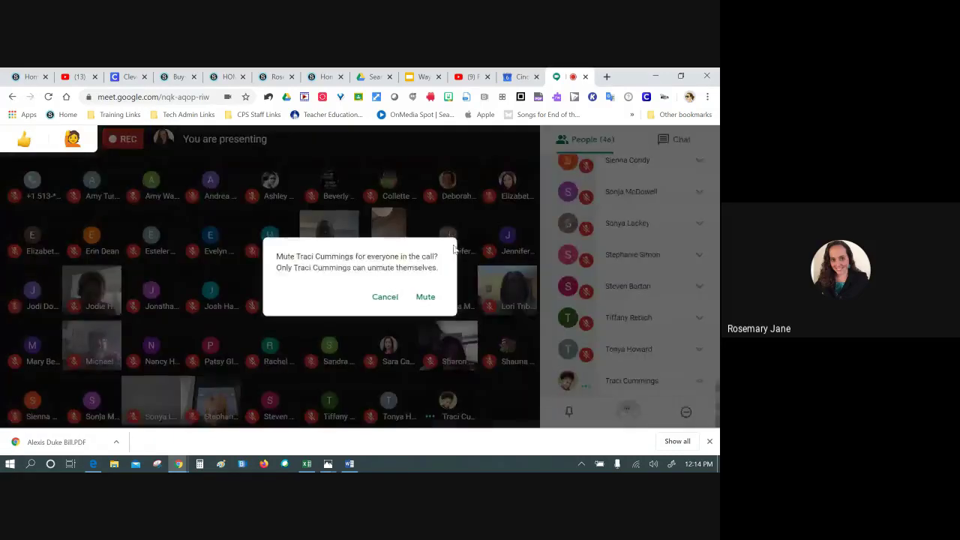
{"action": "left_click", "coordinate": [427, 298]}
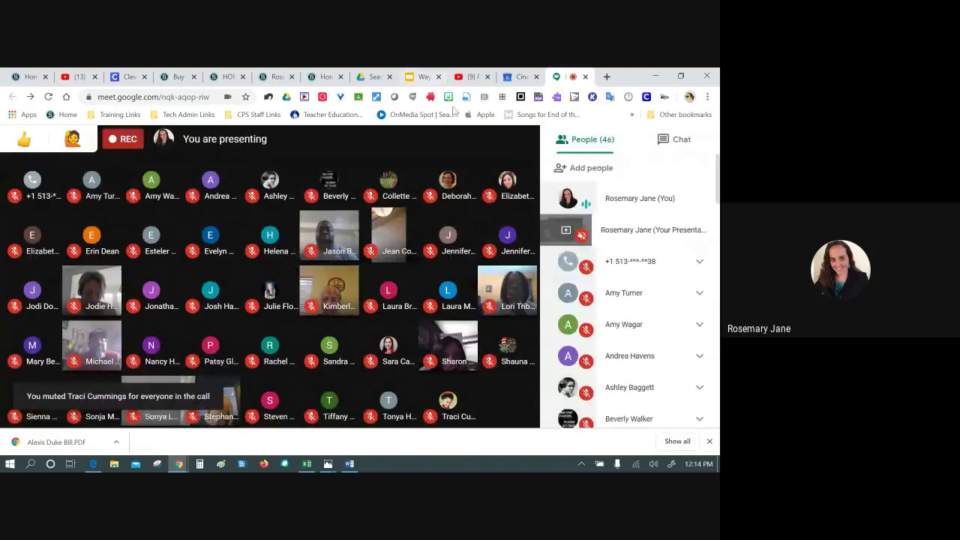
{"action": "left_click", "coordinate": [470, 135]}
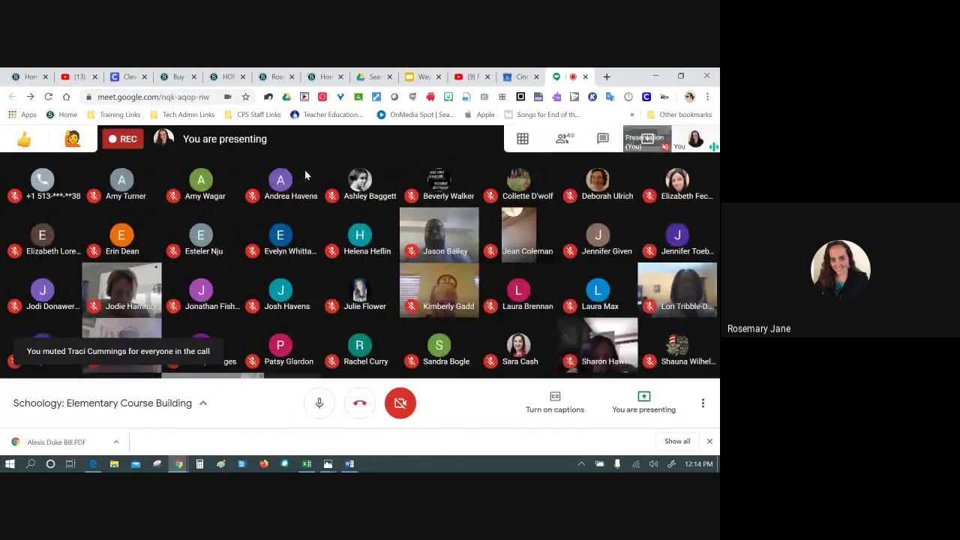
Step: Switch to the HOMEROOM: PK course and view the "Student view if teachers do not add course image" picture from the Snips for Schoology folder
{"action": "left_click", "coordinate": [175, 77]}
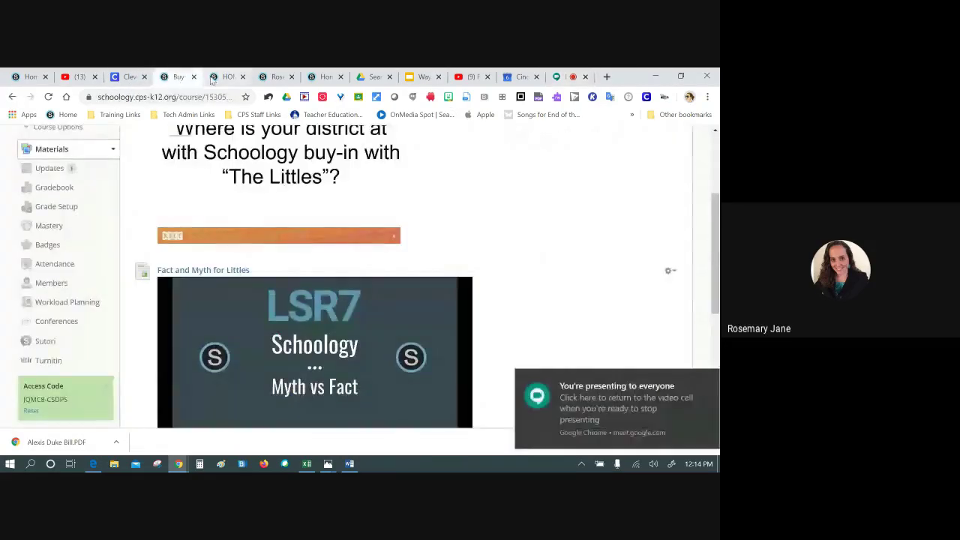
{"action": "left_click", "coordinate": [229, 77]}
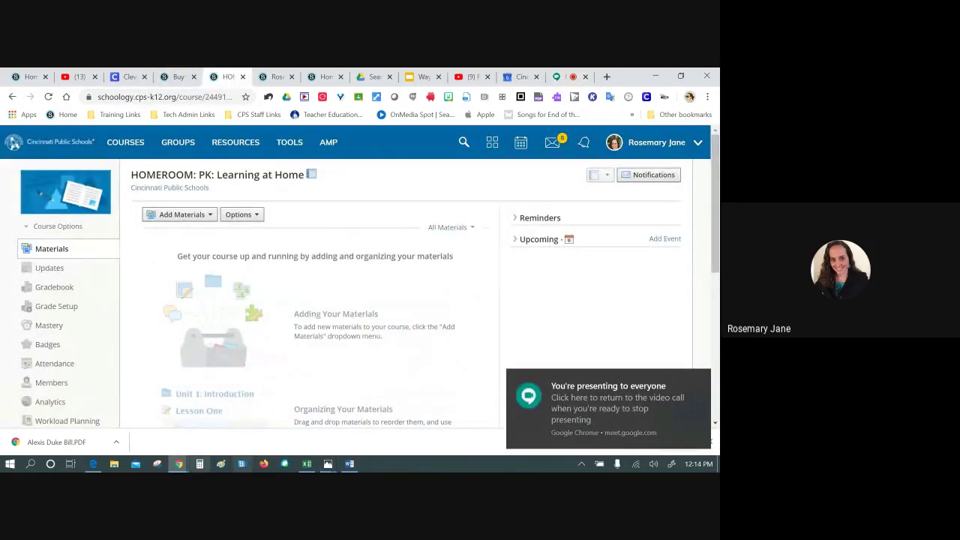
{"action": "left_click", "coordinate": [114, 463]}
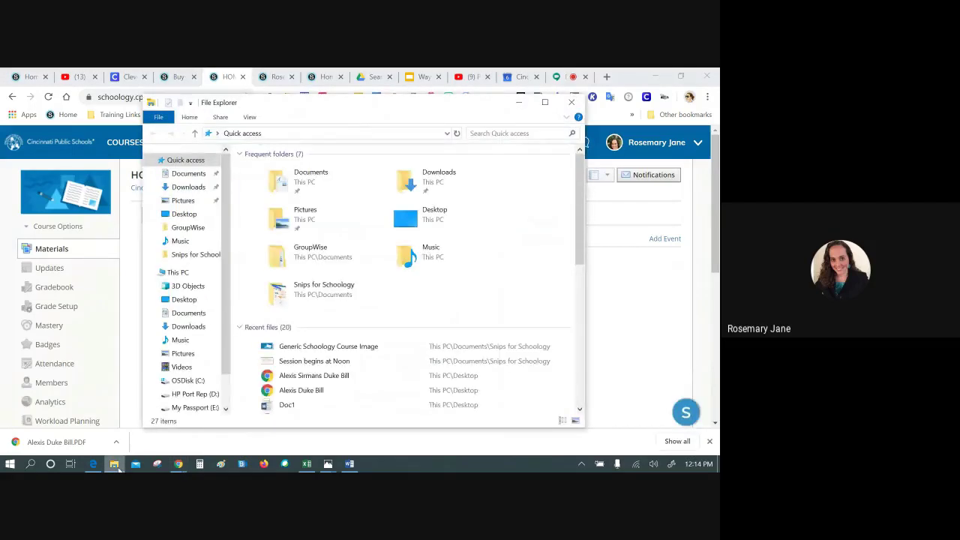
{"action": "left_click", "coordinate": [191, 255]}
{"action": "scroll", "coordinate": [495, 328], "scroll_direction": "down", "scroll_amount": 5}
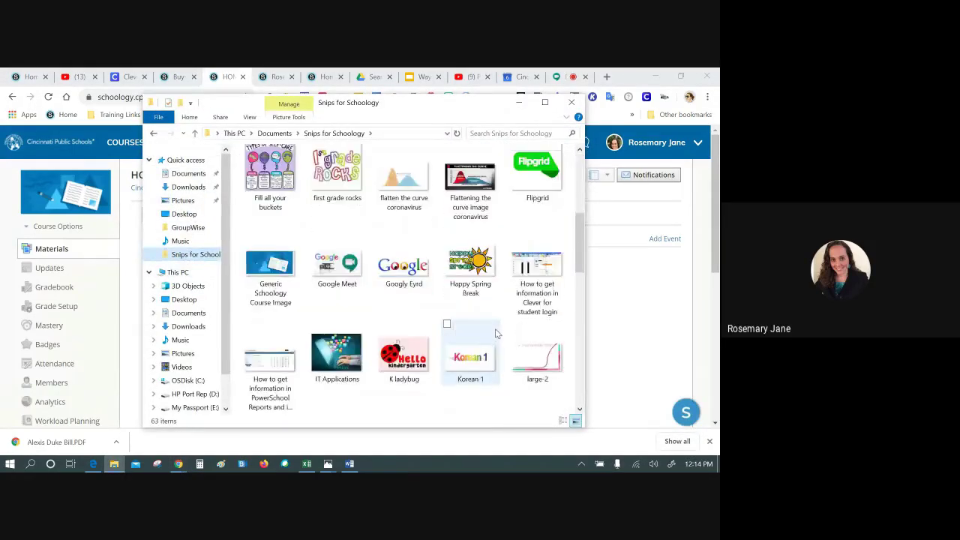
{"action": "scroll", "coordinate": [495, 329], "scroll_direction": "down", "scroll_amount": 3}
{"action": "scroll", "coordinate": [500, 333], "scroll_direction": "down", "scroll_amount": 5}
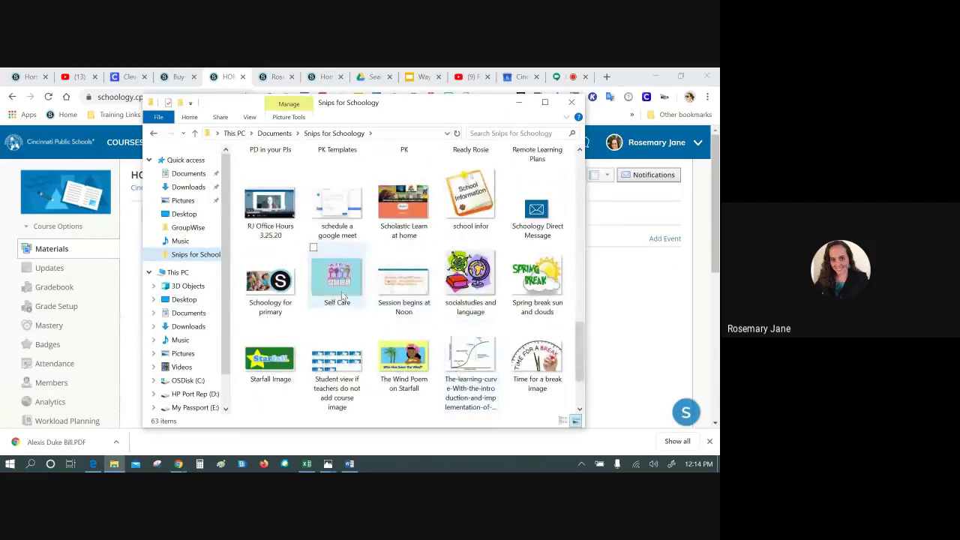
{"action": "left_click", "coordinate": [358, 373]}
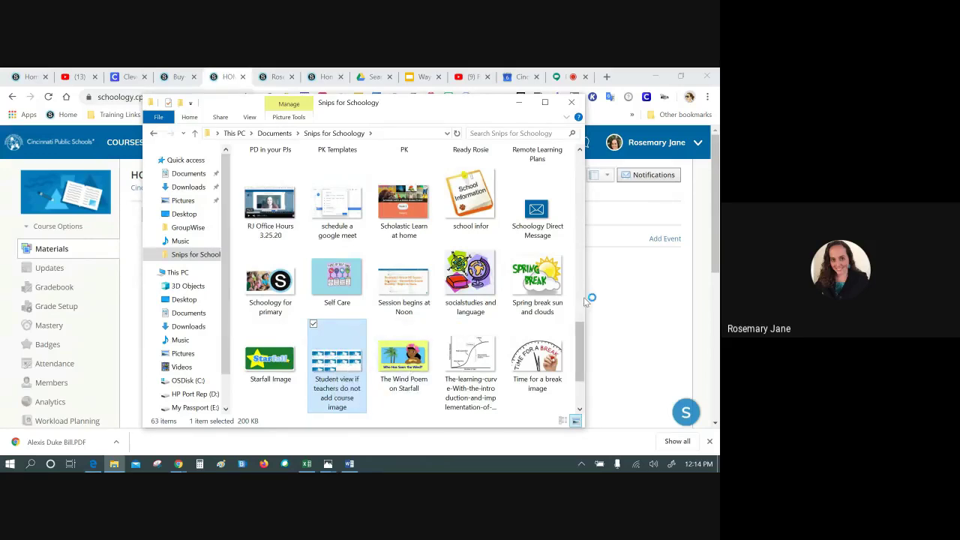
{"action": "left_click", "coordinate": [328, 464]}
{"action": "left_click", "coordinate": [274, 444]}
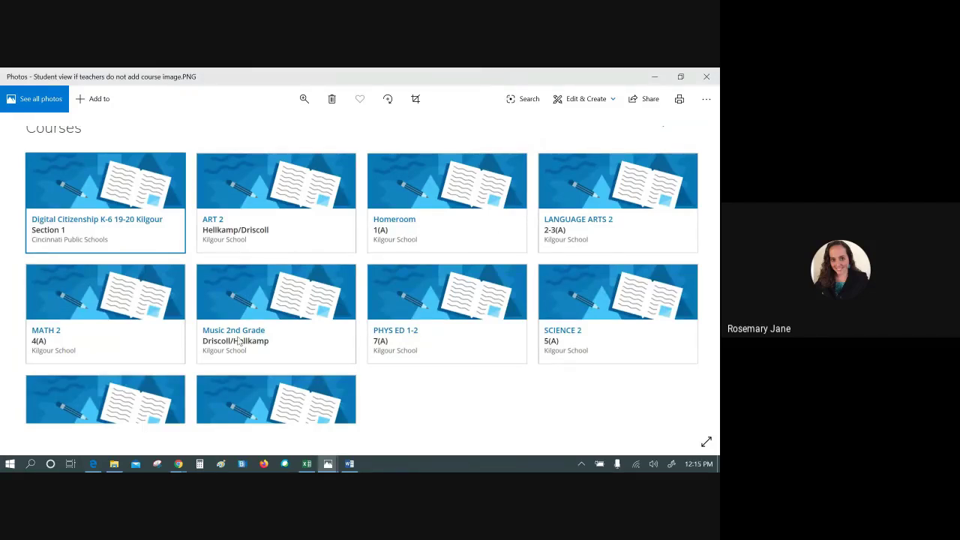
{"action": "left_click", "coordinate": [639, 78]}
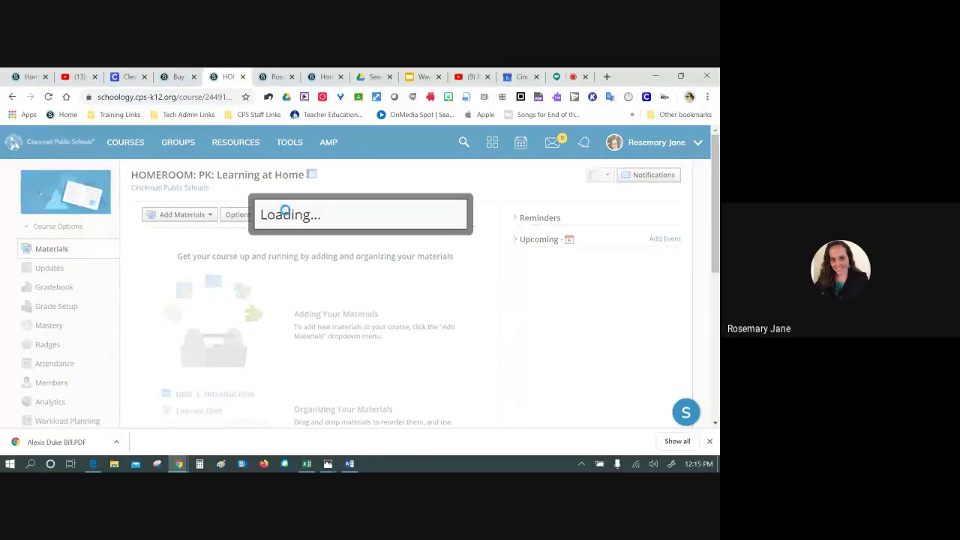
Step: Set the course picture to the built-in red image with the magnifying glass
{"action": "left_click", "coordinate": [478, 150]}
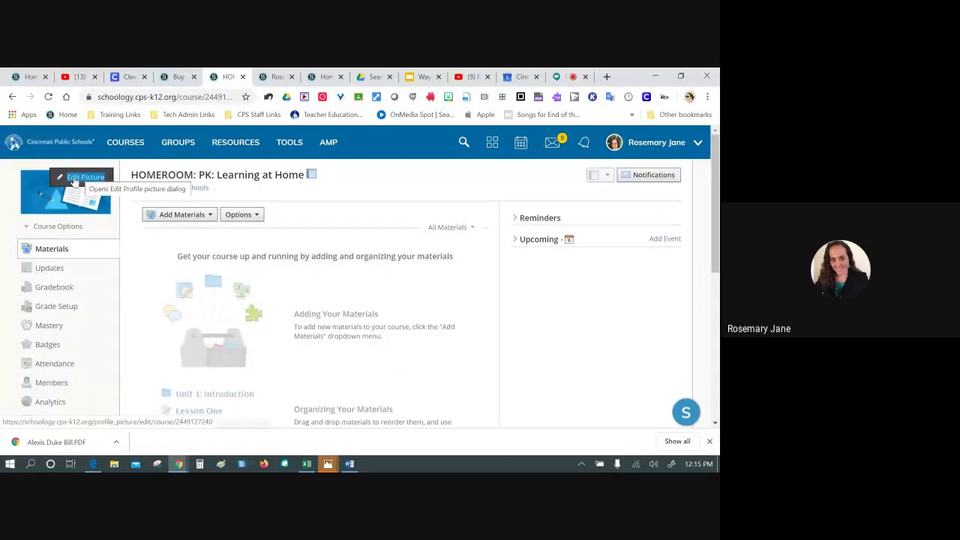
{"action": "left_click", "coordinate": [74, 180]}
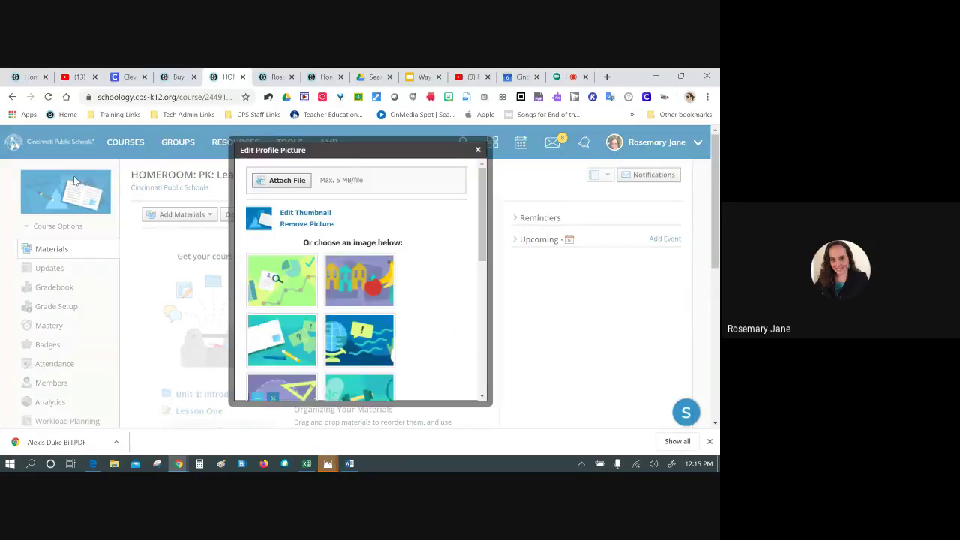
{"action": "scroll", "coordinate": [407, 321], "scroll_direction": "down", "scroll_amount": 5}
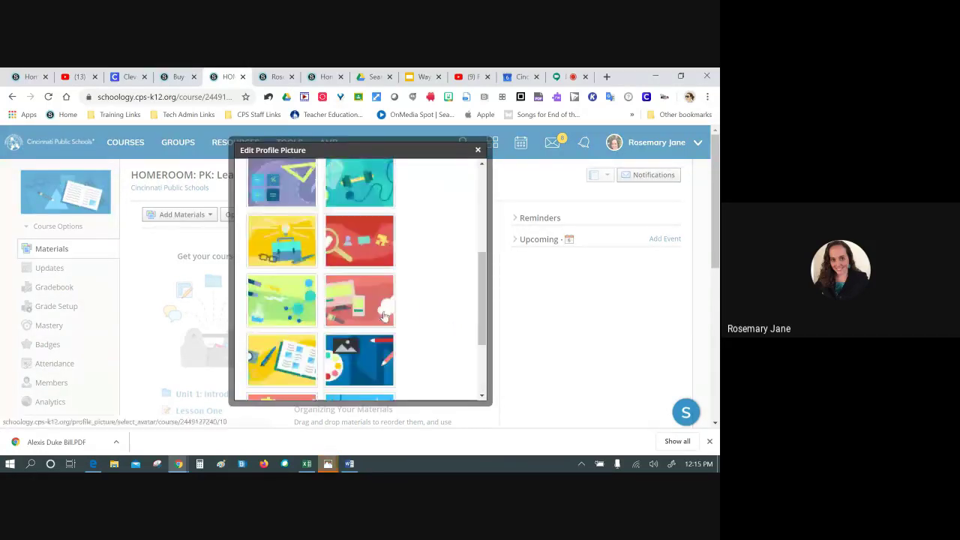
{"action": "left_click", "coordinate": [363, 244]}
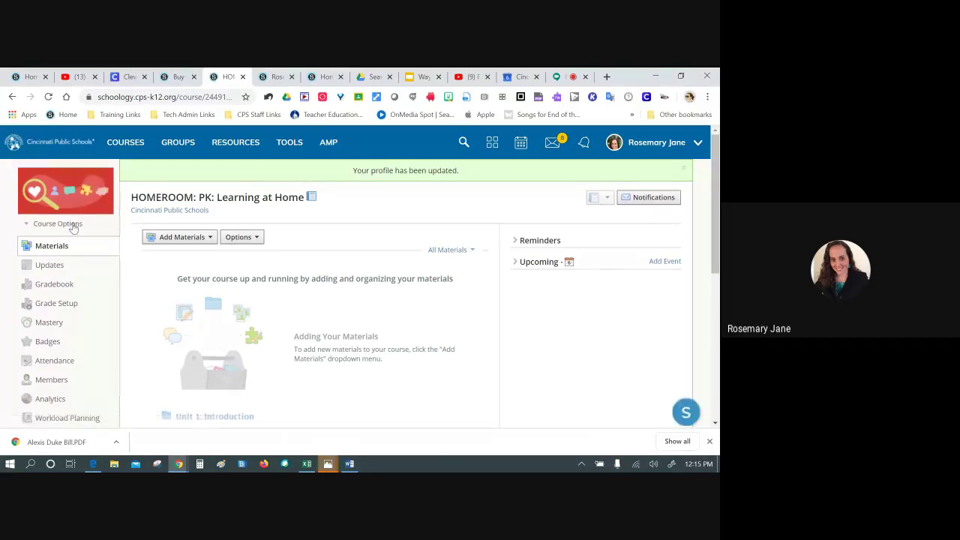
Step: Upload the PK image from the Snips for Schoology folder as the course picture and close the picture editor
{"action": "left_click", "coordinate": [85, 177]}
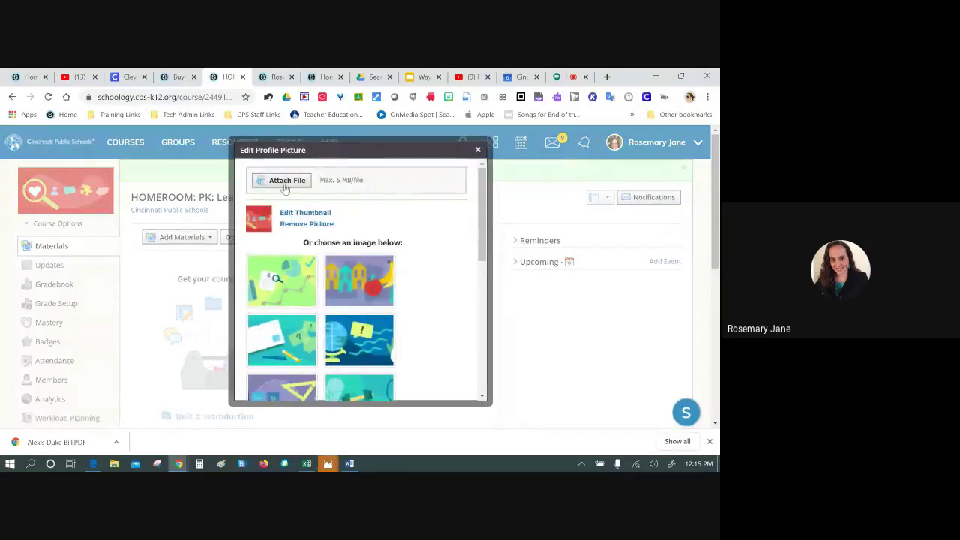
{"action": "left_click", "coordinate": [286, 186]}
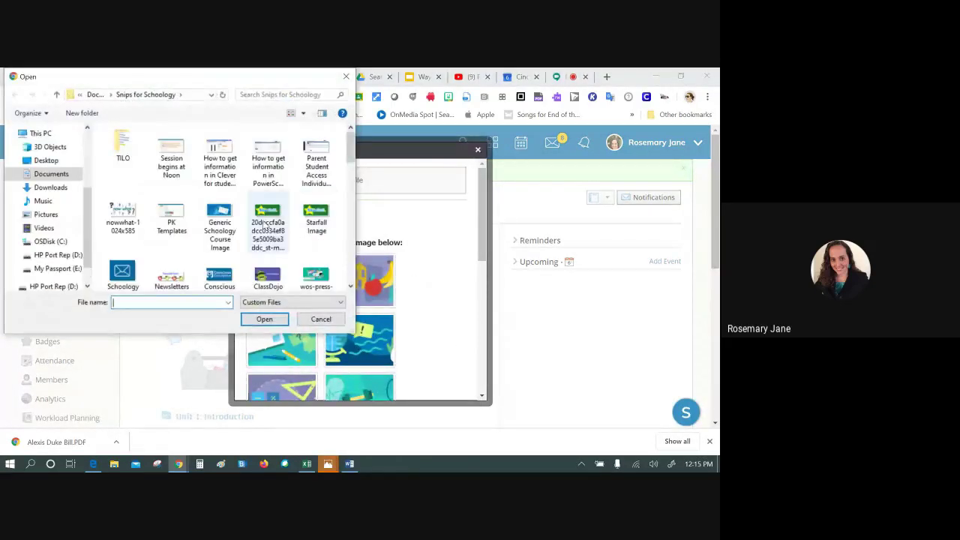
{"action": "scroll", "coordinate": [214, 238], "scroll_direction": "down", "scroll_amount": 1}
{"action": "scroll", "coordinate": [214, 239], "scroll_direction": "down", "scroll_amount": 3}
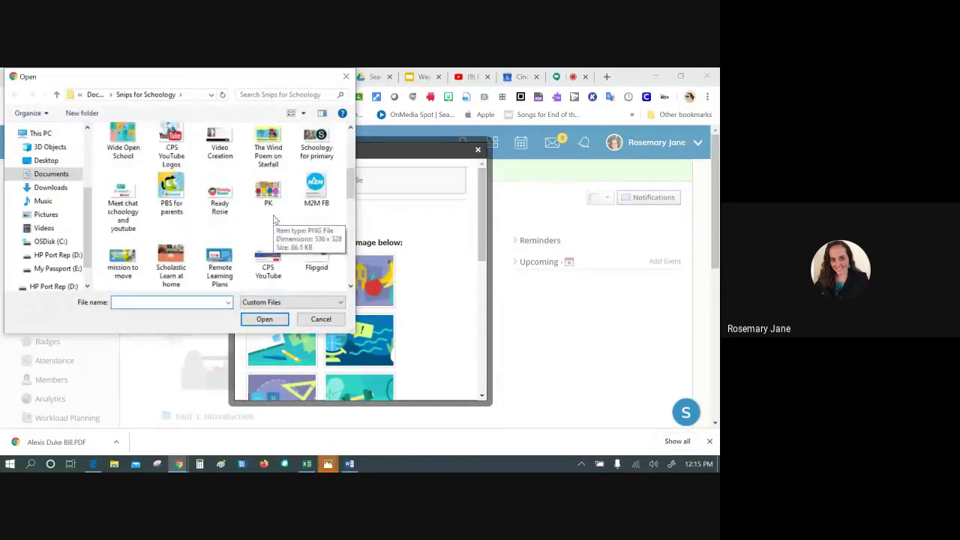
{"action": "left_click", "coordinate": [268, 191]}
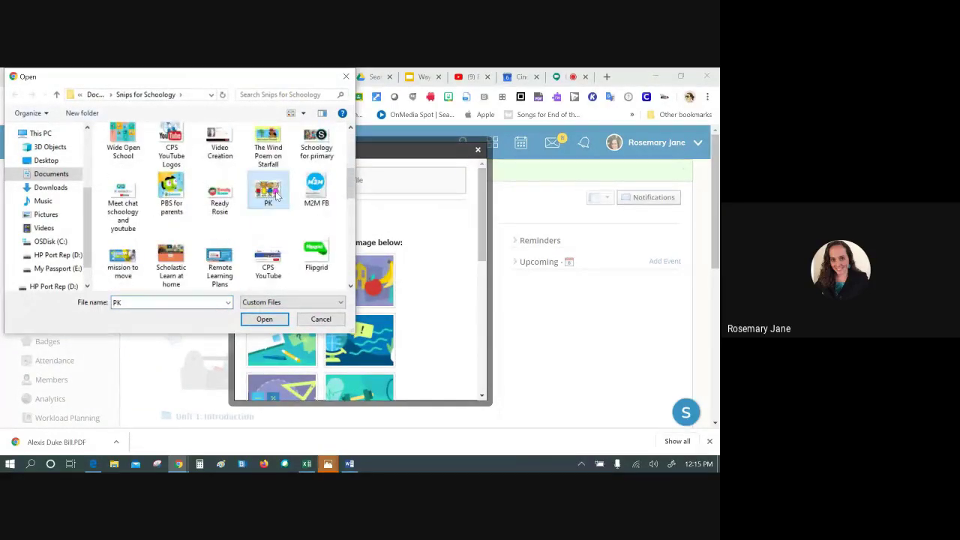
{"action": "double_click", "coordinate": [274, 196]}
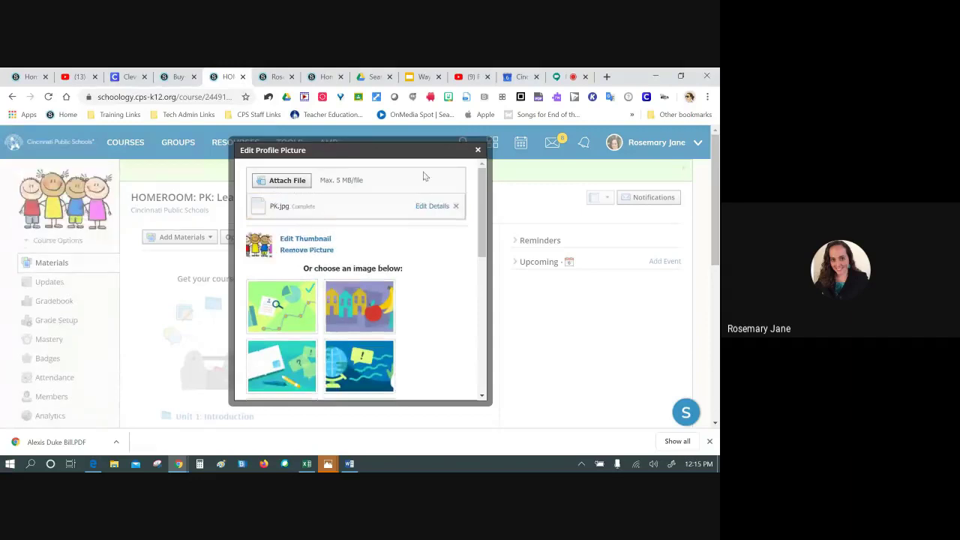
{"action": "left_click", "coordinate": [477, 150]}
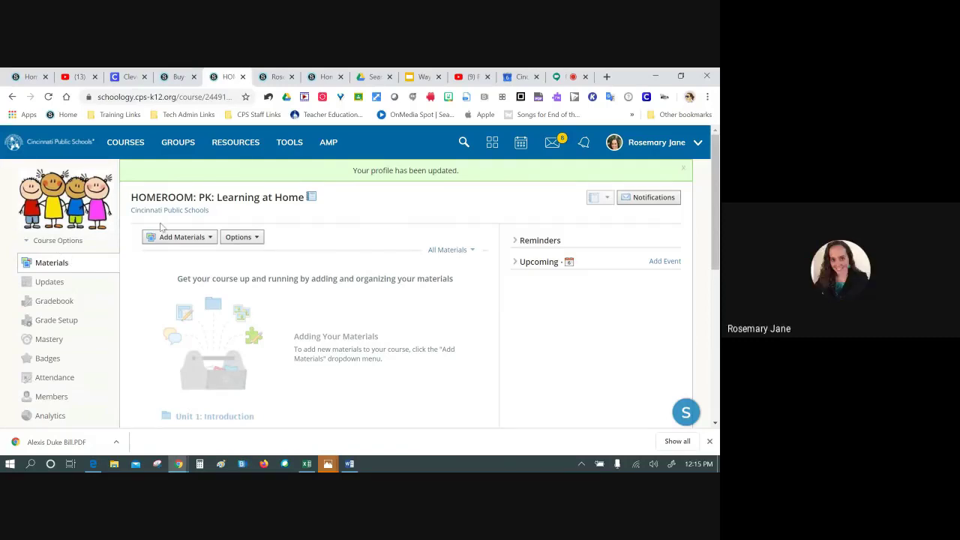
Step: Open the course info for editing and change the section name to "Remote Learning"
{"action": "left_click", "coordinate": [59, 240]}
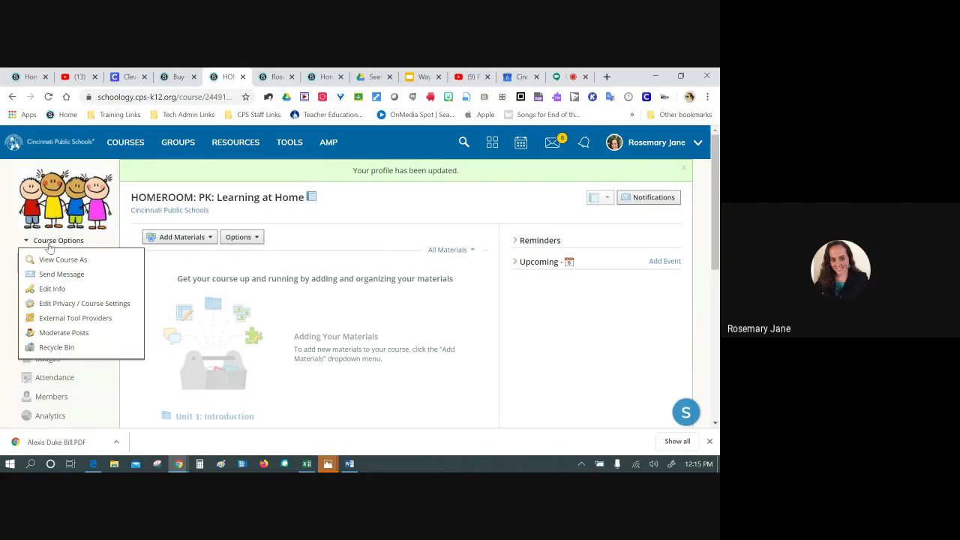
{"action": "left_click", "coordinate": [50, 289]}
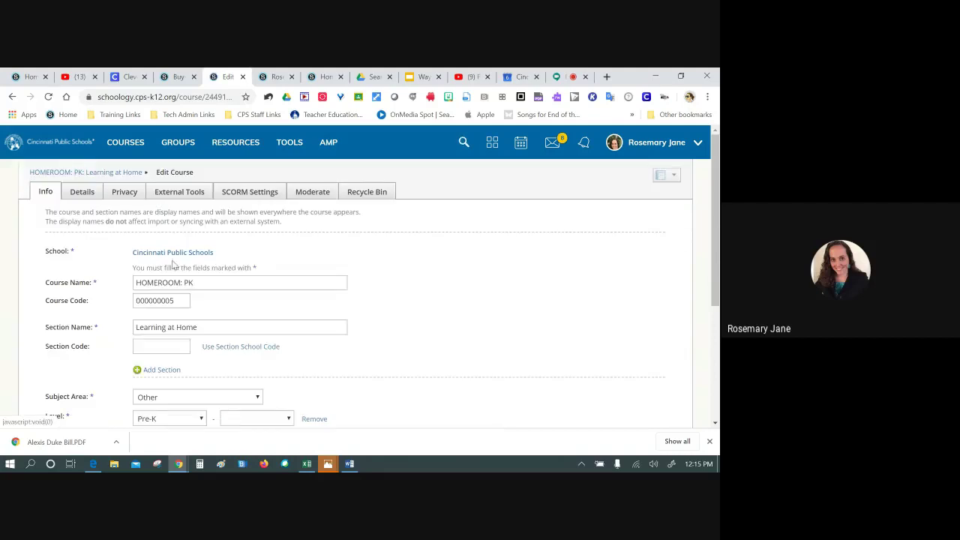
{"action": "left_click_drag", "start_coordinate": [203, 282], "coordinate": [105, 283]}
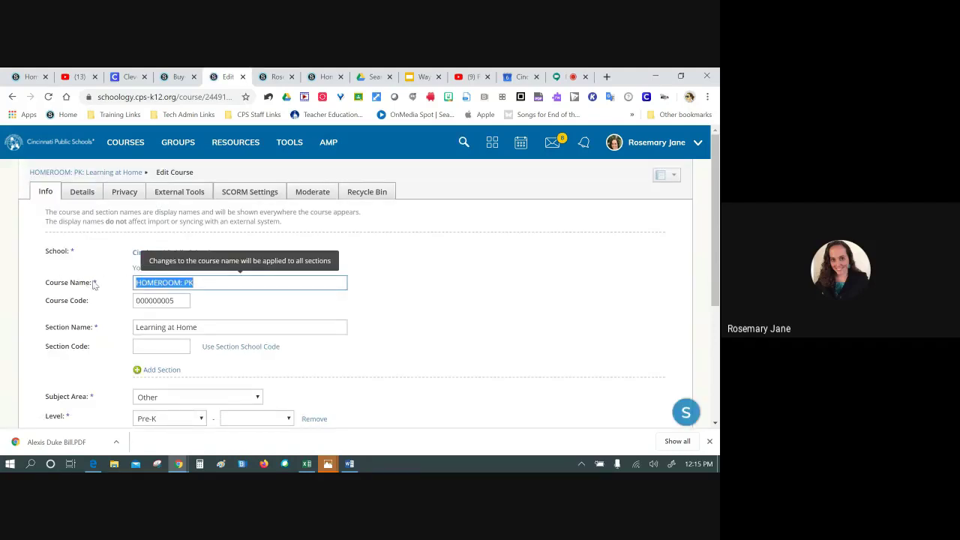
{"action": "left_click", "coordinate": [223, 286]}
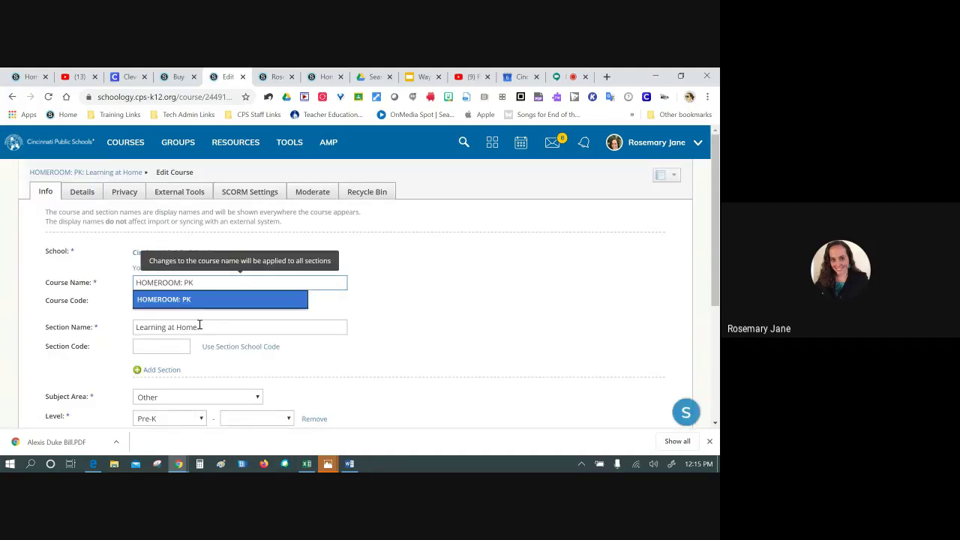
{"action": "key", "text": "ctrl+a"}
{"action": "left_click", "coordinate": [204, 327]}
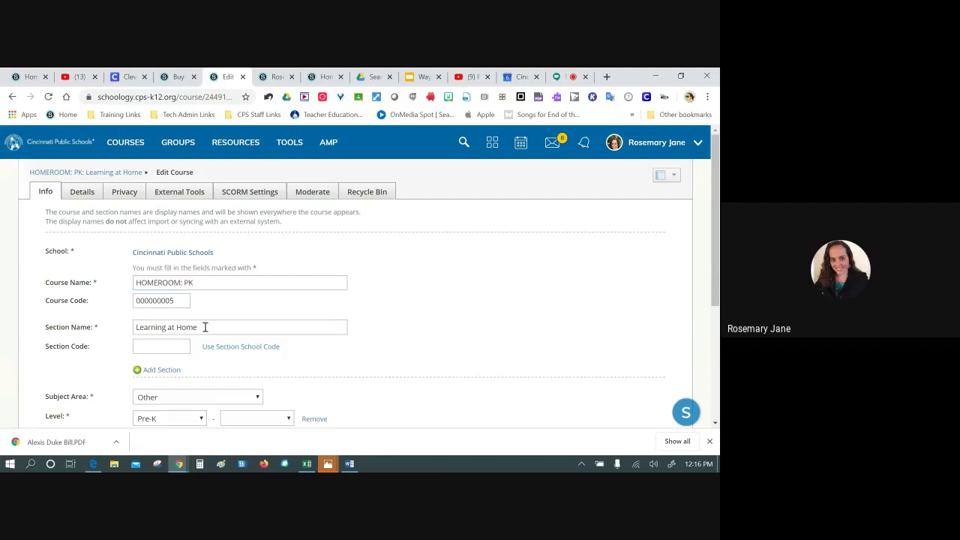
{"action": "left_click", "coordinate": [205, 327]}
{"action": "left_click_drag", "start_coordinate": [205, 327], "coordinate": [124, 326]}
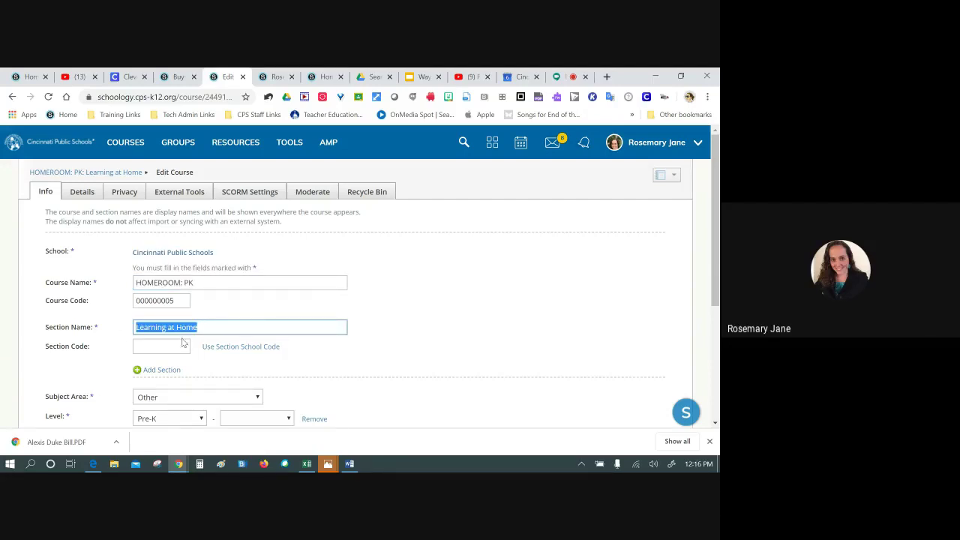
{"action": "type", "text": "Remote "}
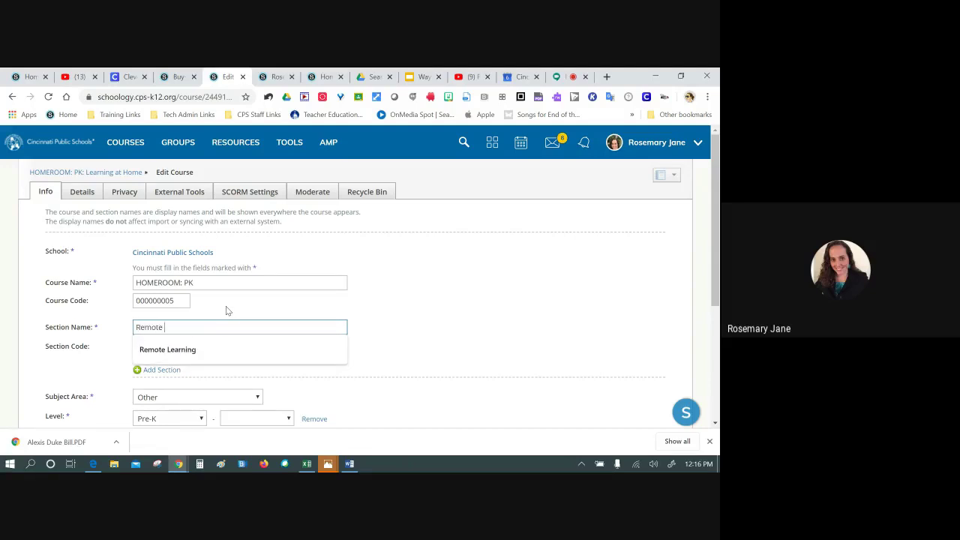
{"action": "type", "text": "Learning"}
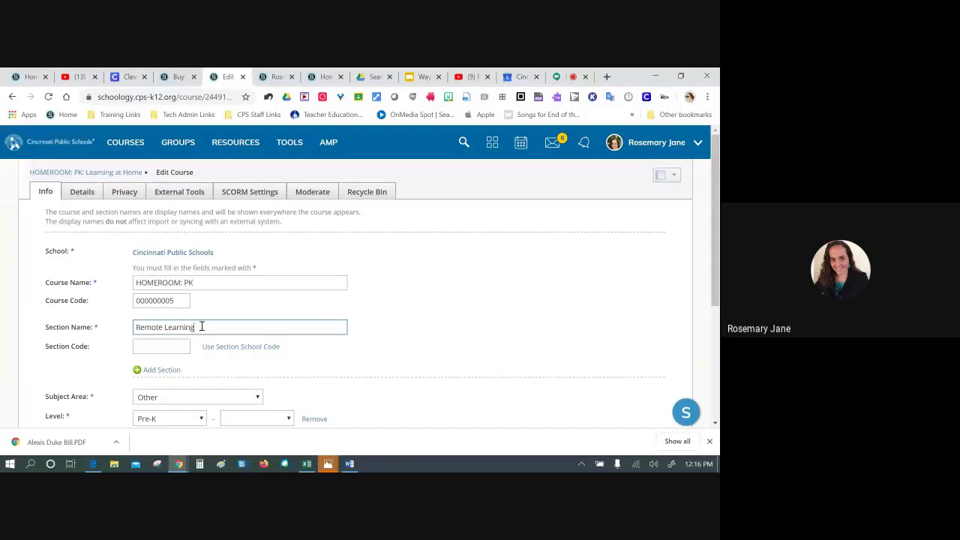
Step: Point out the course name and section name fields, and save the edited course info
{"action": "left_click", "coordinate": [201, 281]}
{"action": "left_click_drag", "start_coordinate": [199, 282], "coordinate": [132, 298]}
{"action": "key", "text": "End"}
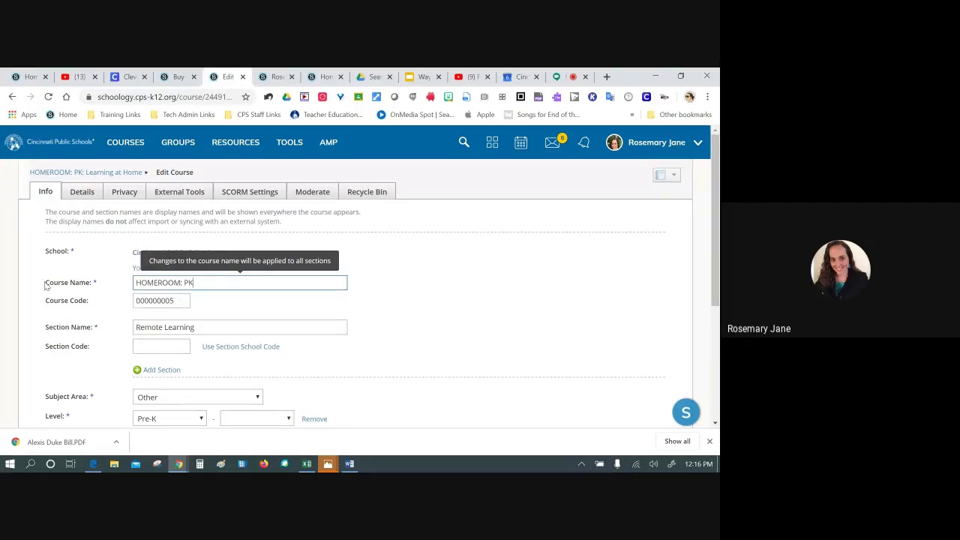
{"action": "left_click", "coordinate": [159, 328]}
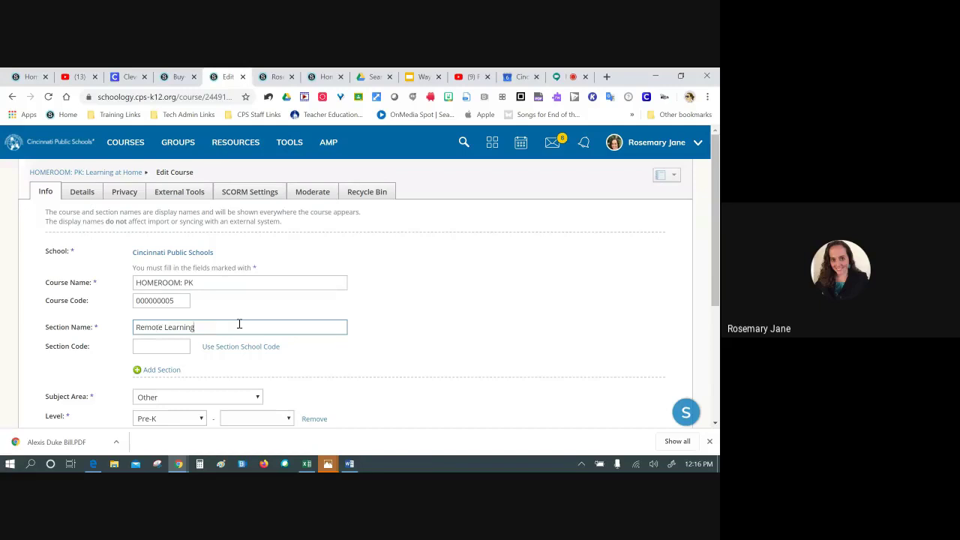
{"action": "left_click", "coordinate": [523, 321]}
{"action": "scroll", "coordinate": [520, 319], "scroll_direction": "down", "scroll_amount": 3}
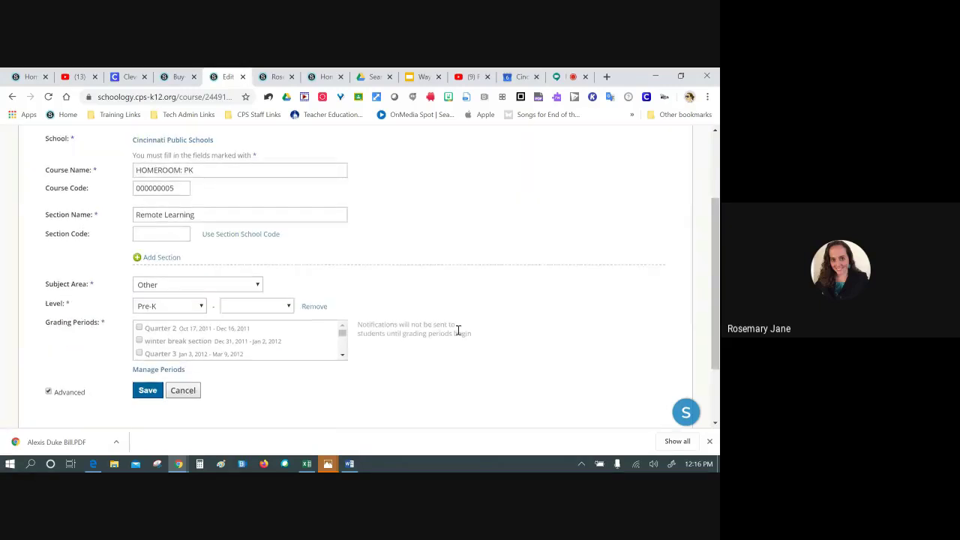
{"action": "left_click", "coordinate": [154, 396]}
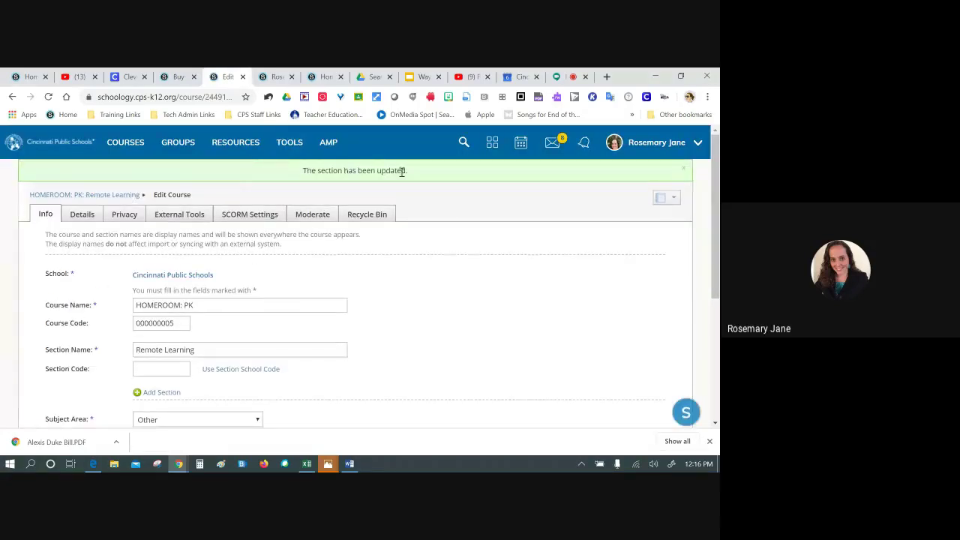
Step: Return to the edited course and compare the course list with the picture of the student view without course images
{"action": "left_click", "coordinate": [100, 195]}
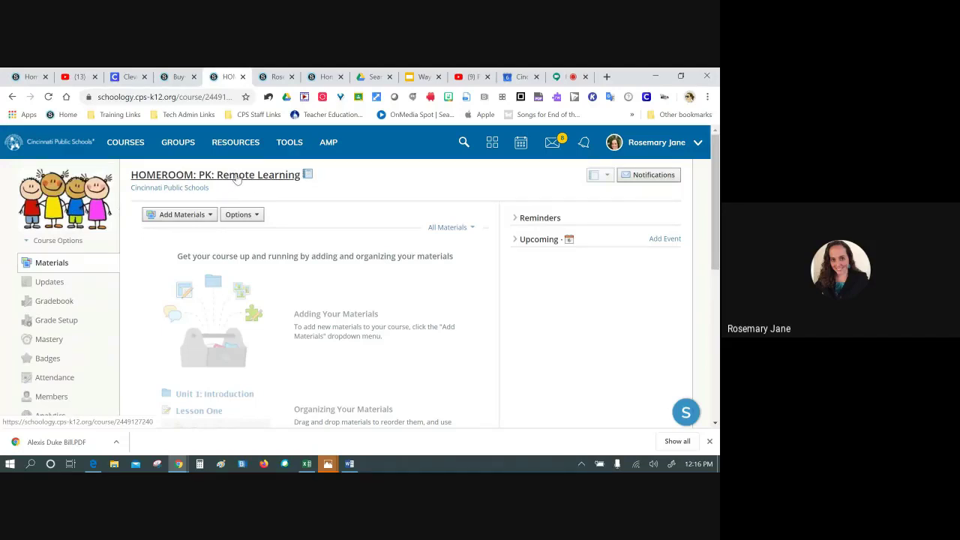
{"action": "left_click", "coordinate": [117, 149]}
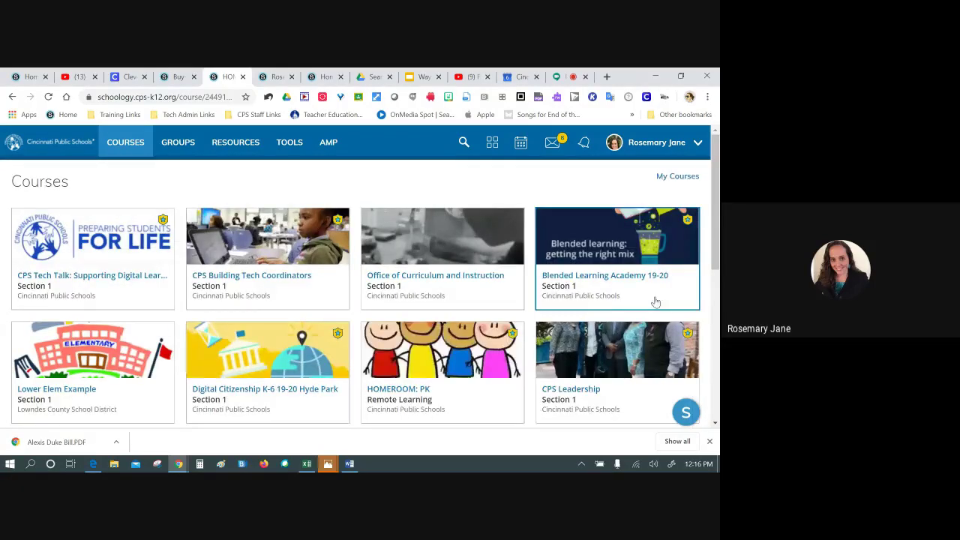
{"action": "mouse_move", "coordinate": [329, 465]}
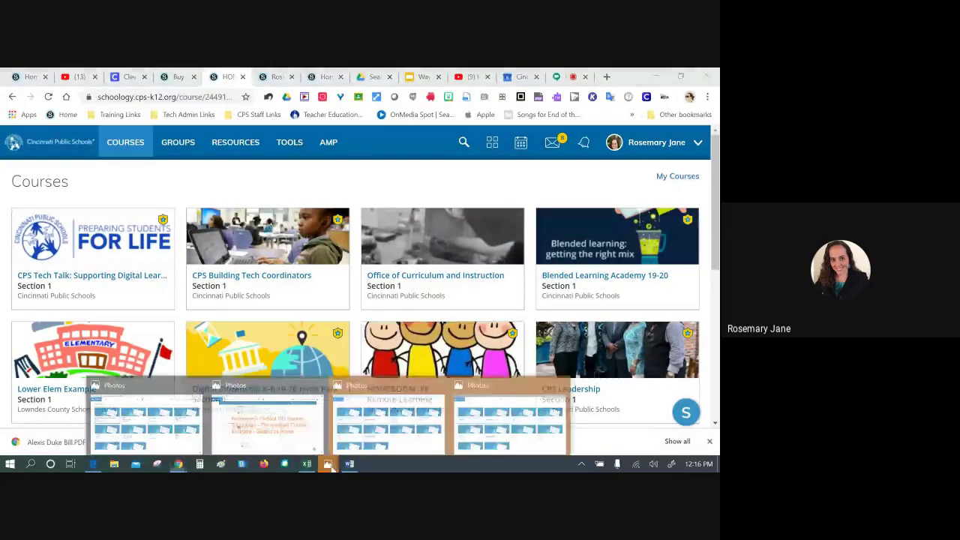
{"action": "left_click", "coordinate": [510, 424]}
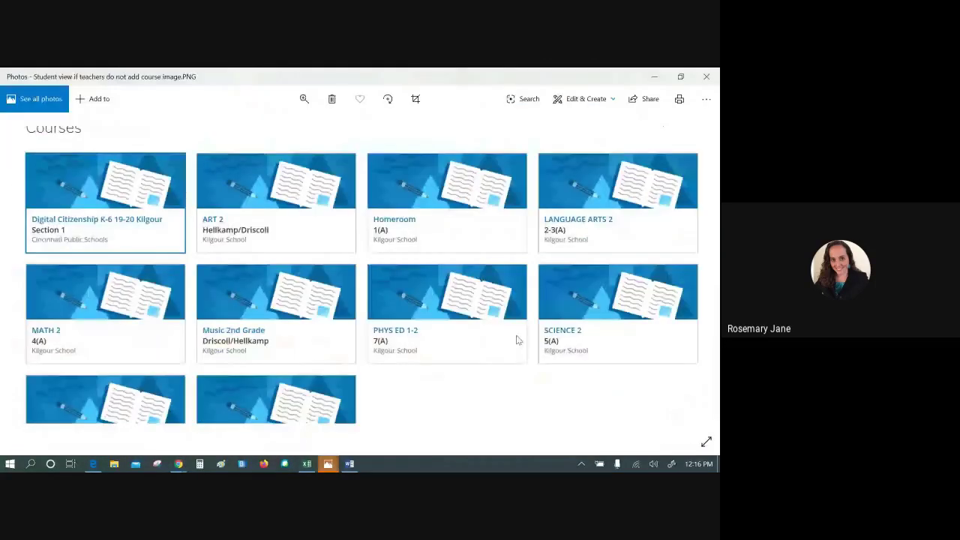
{"action": "left_click", "coordinate": [707, 75]}
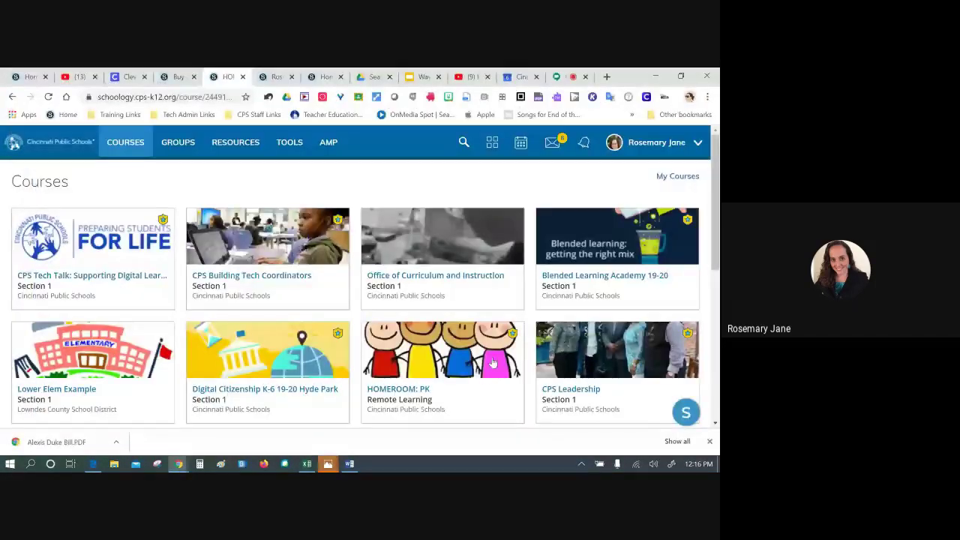
Step: Open the HOMEROOM: PK course and look through the types of materials that can be added to it
{"action": "left_click", "coordinate": [432, 359]}
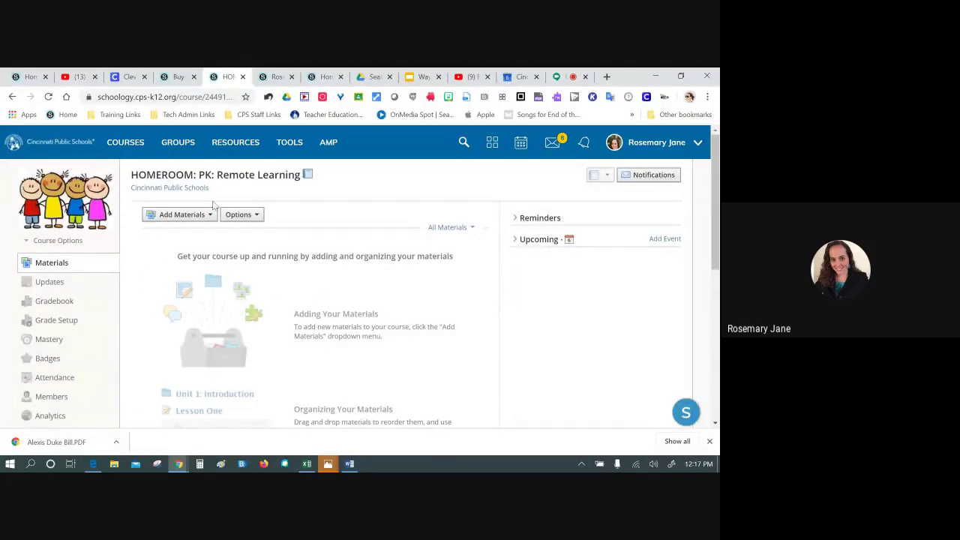
{"action": "left_click", "coordinate": [182, 214]}
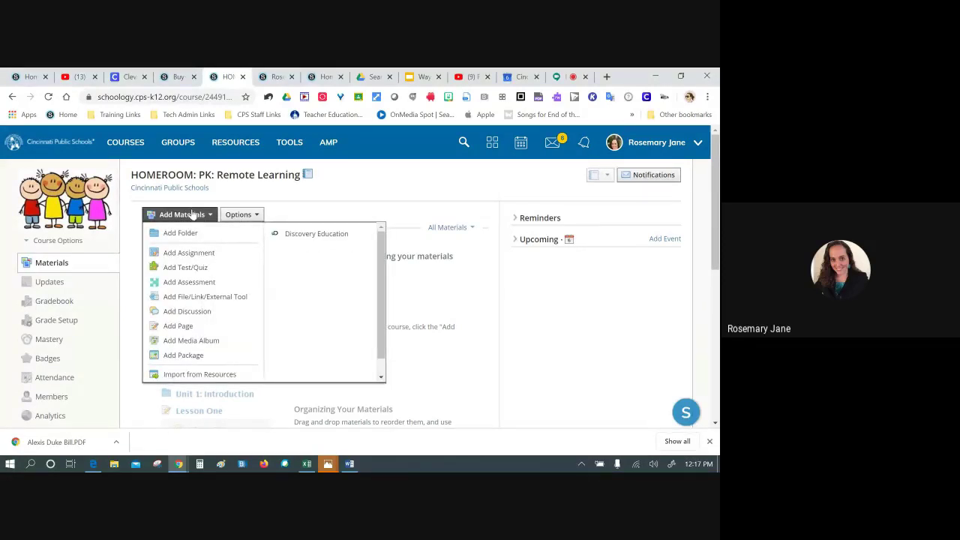
{"action": "left_click", "coordinate": [313, 77]}
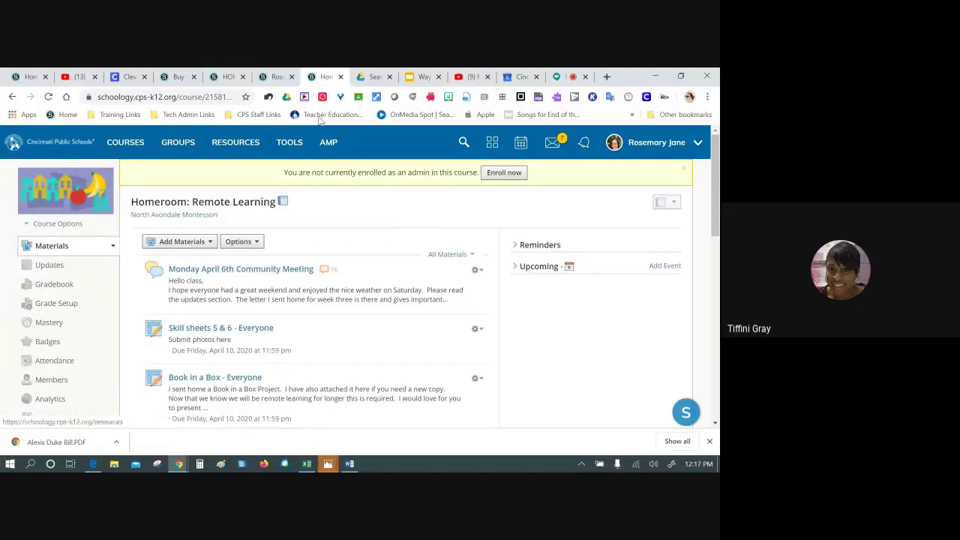
{"action": "left_click", "coordinate": [274, 77]}
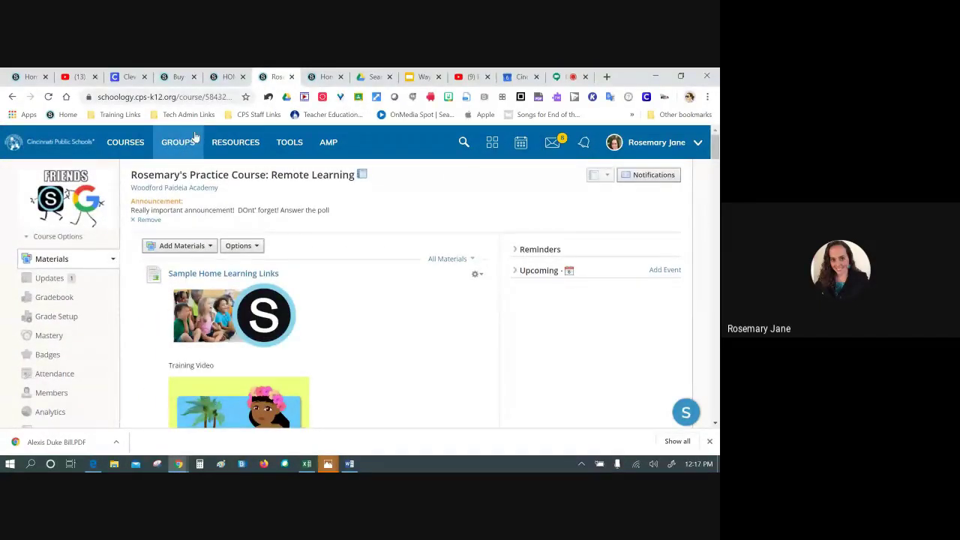
{"action": "left_click", "coordinate": [219, 78]}
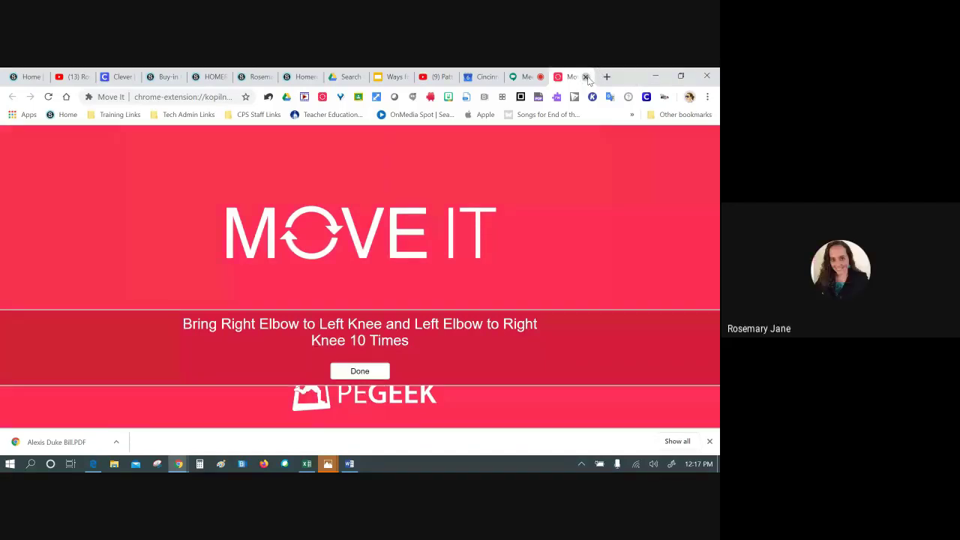
{"action": "left_click", "coordinate": [586, 77]}
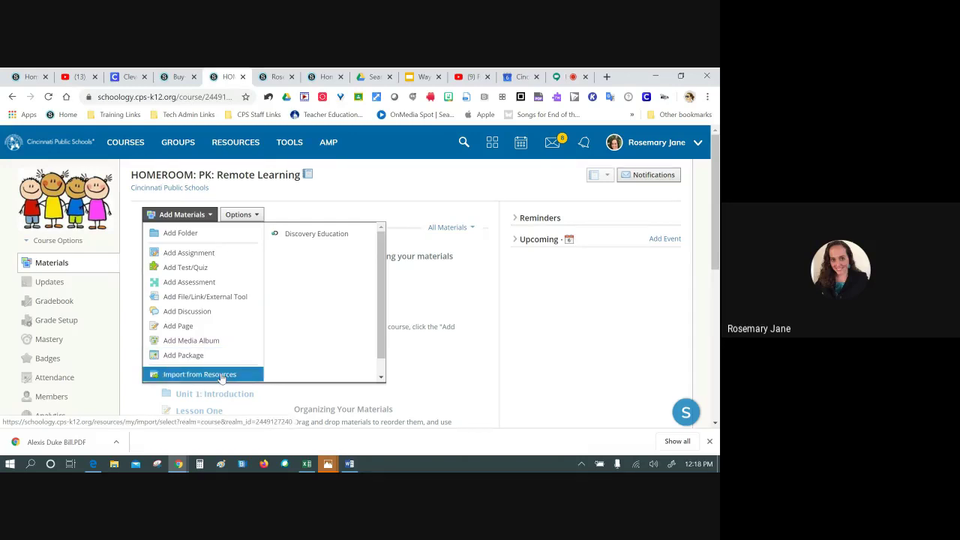
{"action": "left_click", "coordinate": [480, 323]}
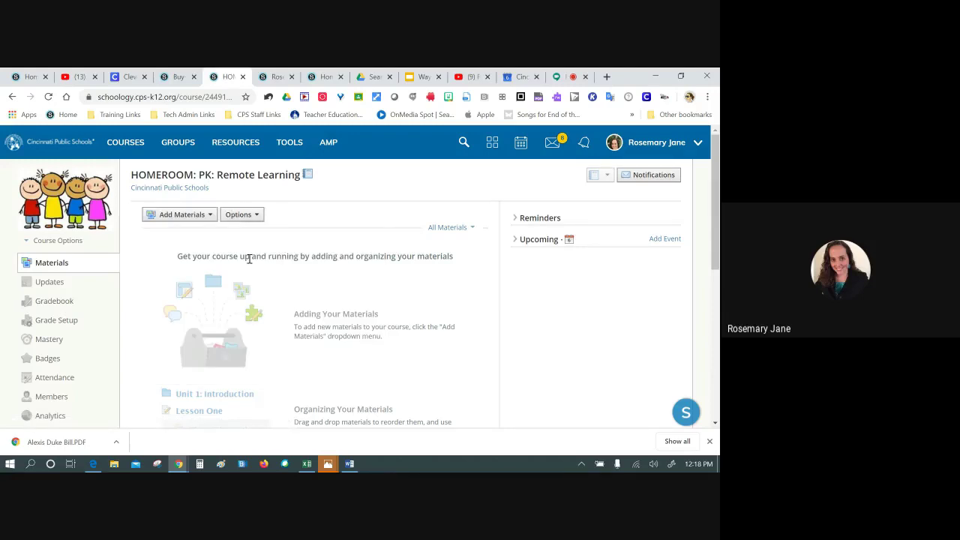
Step: Switch to the practice course and open the full My Courses list from there
{"action": "left_click", "coordinate": [276, 81]}
{"action": "left_click", "coordinate": [325, 80]}
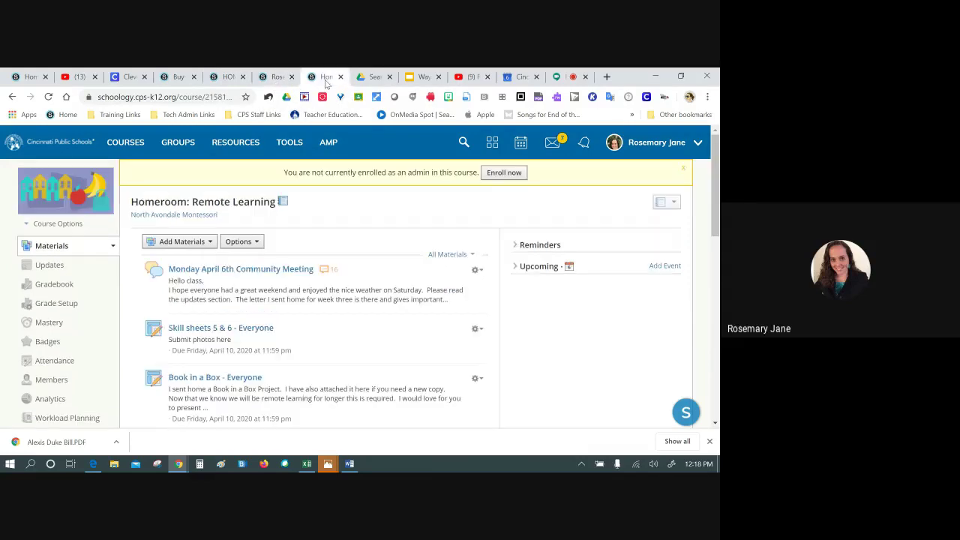
{"action": "left_click", "coordinate": [275, 78]}
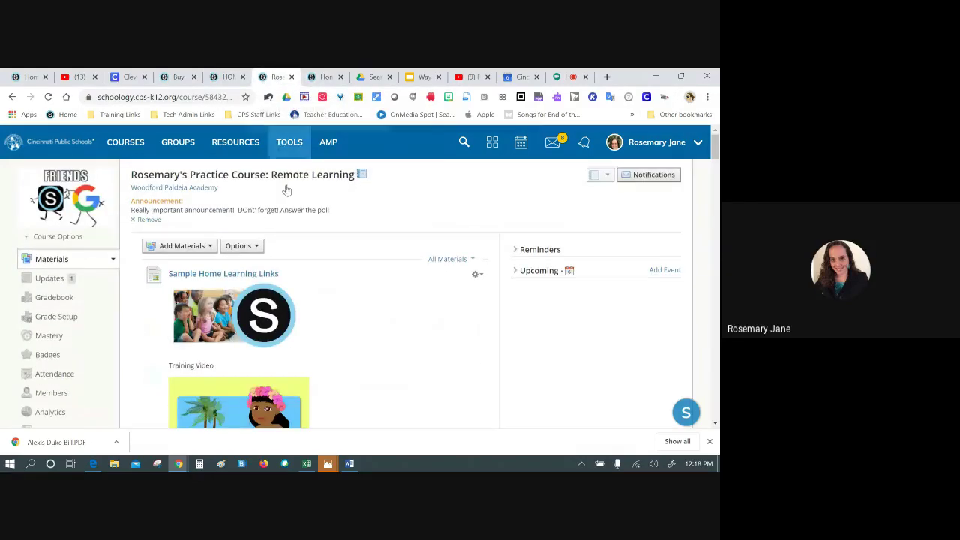
{"action": "left_click", "coordinate": [133, 142]}
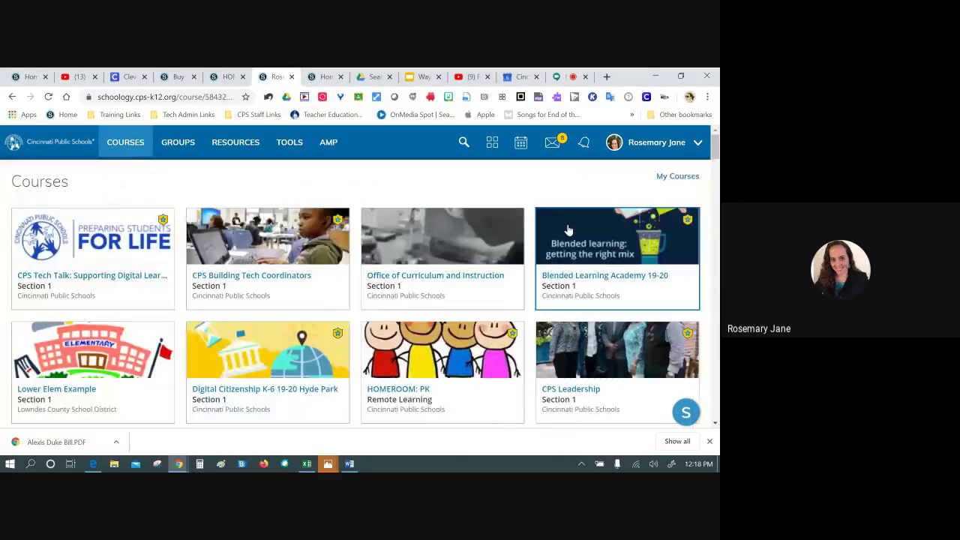
{"action": "left_click", "coordinate": [675, 177]}
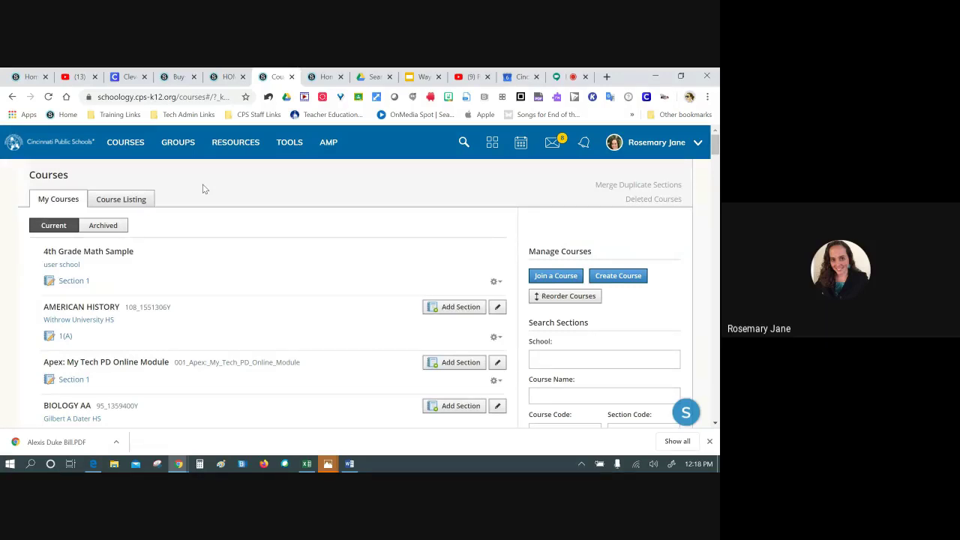
Step: Search the course list for "homeroom" and open the preschool section of HOMEROOM (Remote Learning) at Woodford Paideia Academy
{"action": "key", "text": "ctrl+f"}
{"action": "type", "text": "ho"}
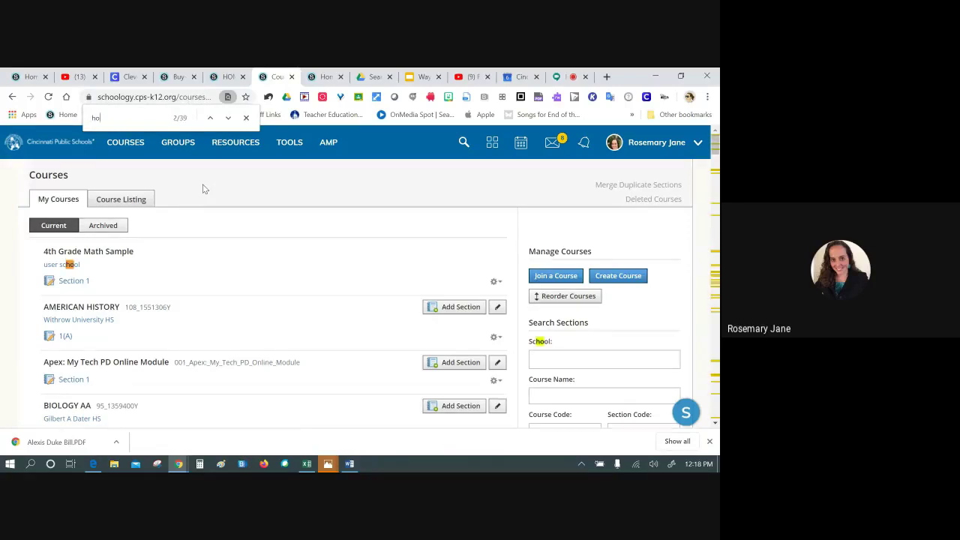
{"action": "type", "text": "meroom"}
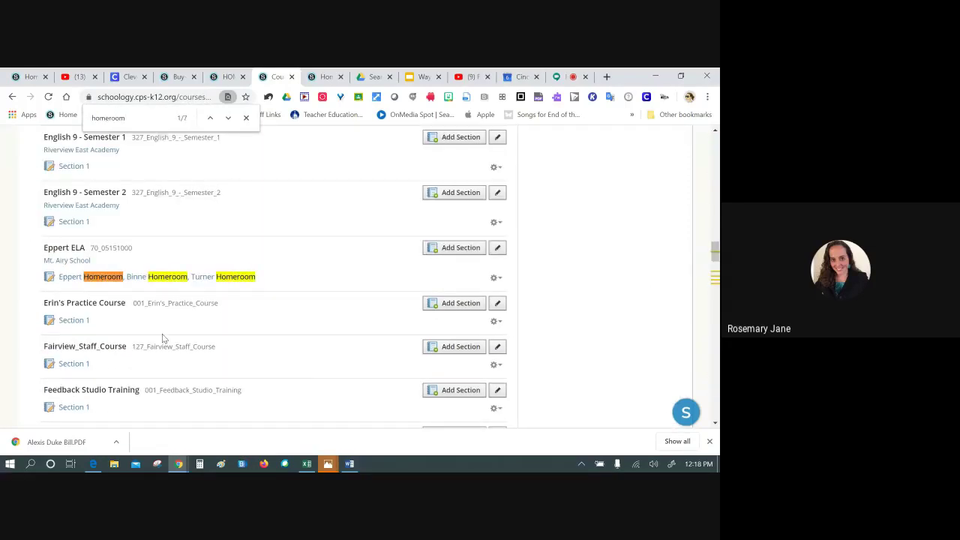
{"action": "scroll", "coordinate": [163, 339], "scroll_direction": "down", "scroll_amount": 2}
{"action": "scroll", "coordinate": [246, 323], "scroll_direction": "up", "scroll_amount": 3}
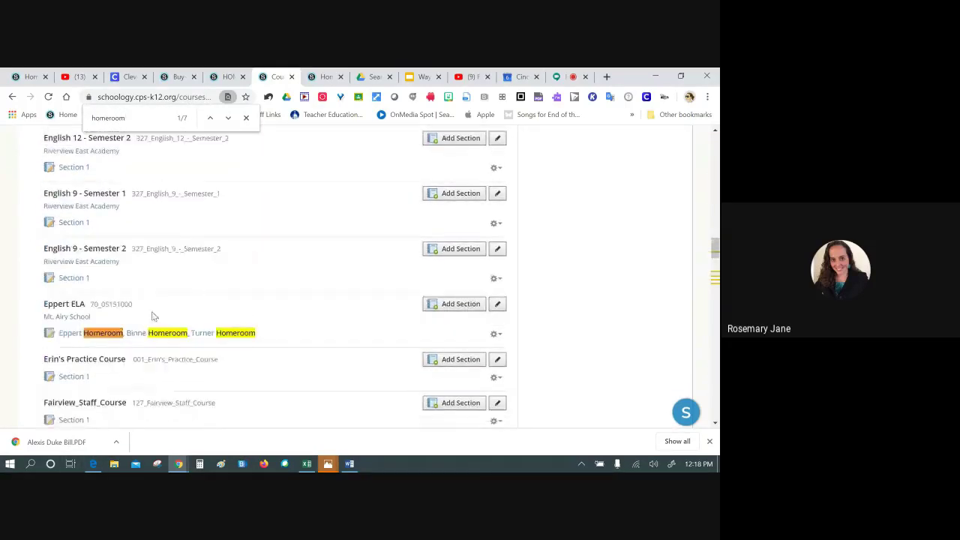
{"action": "left_click", "coordinate": [228, 118]}
{"action": "left_click", "coordinate": [228, 117]}
{"action": "left_click", "coordinate": [228, 118]}
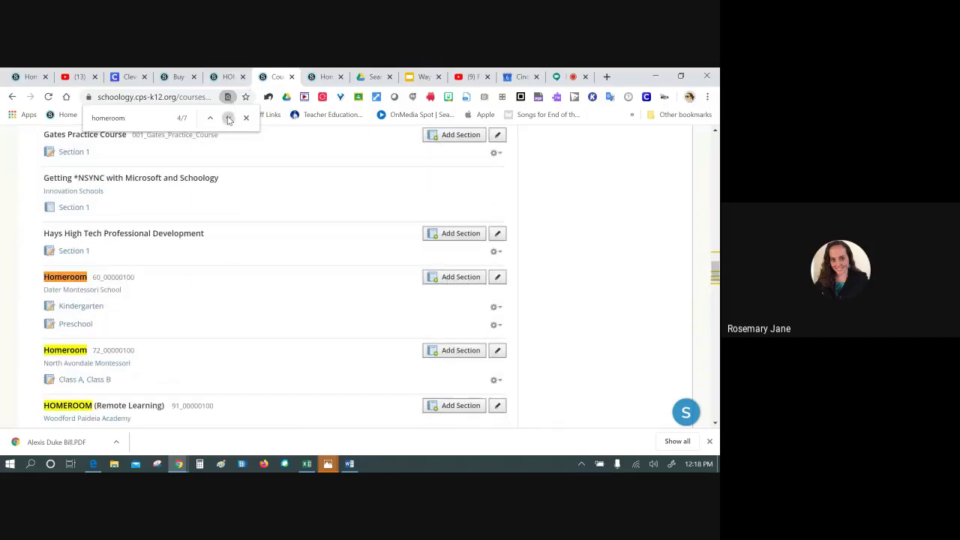
{"action": "left_click", "coordinate": [228, 118]}
{"action": "scroll", "coordinate": [225, 270], "scroll_direction": "down", "scroll_amount": 1}
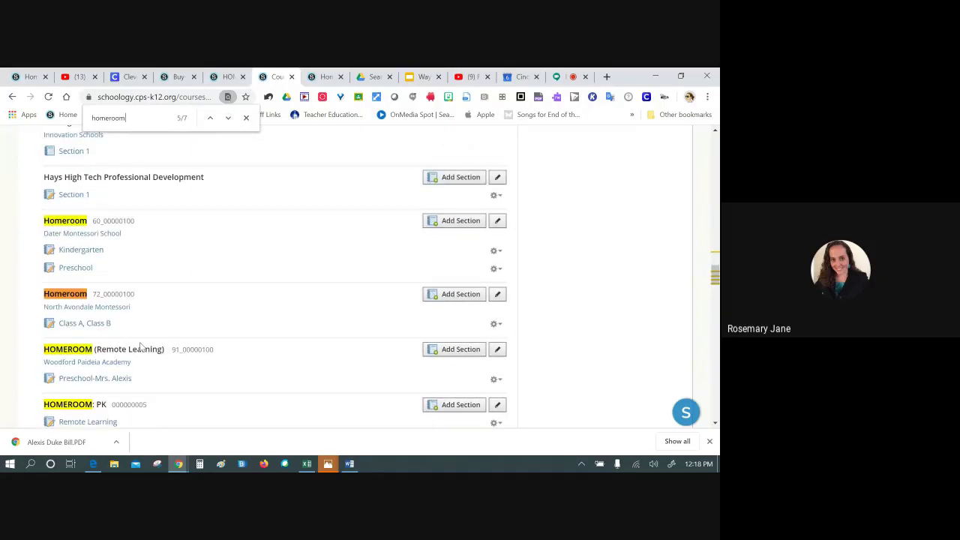
{"action": "left_click", "coordinate": [109, 377]}
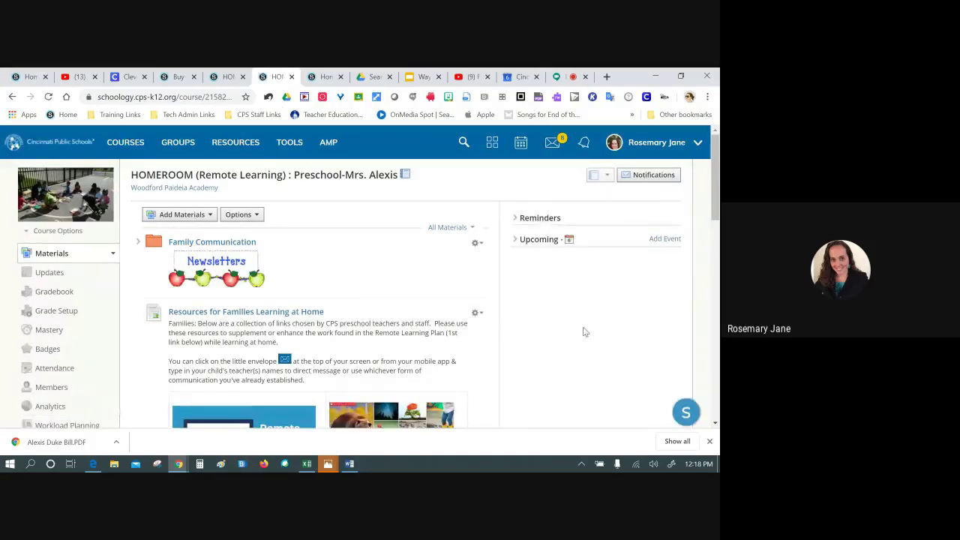
Step: Open the Family Communication folder and show how a file is added to it, closing the file form without attaching anything
{"action": "left_click", "coordinate": [224, 242]}
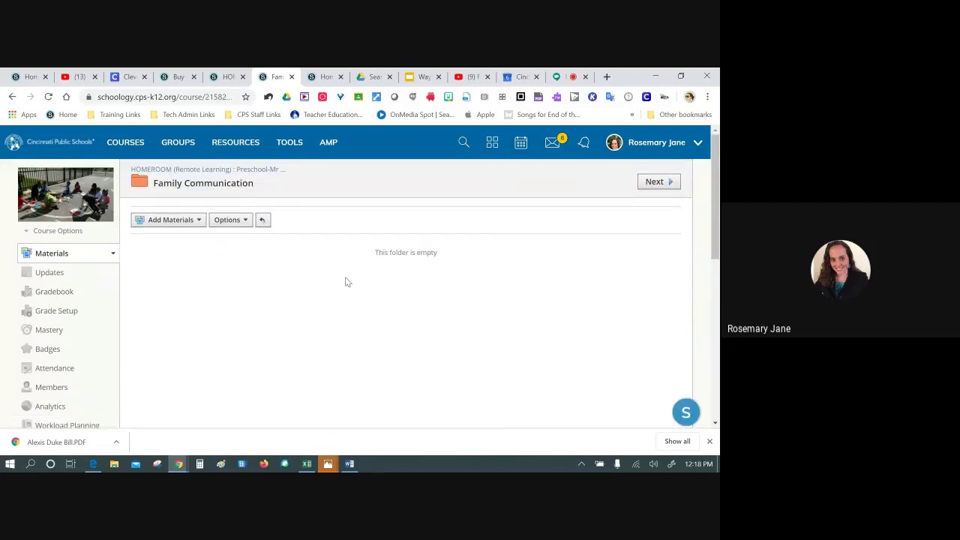
{"action": "left_click", "coordinate": [199, 220]}
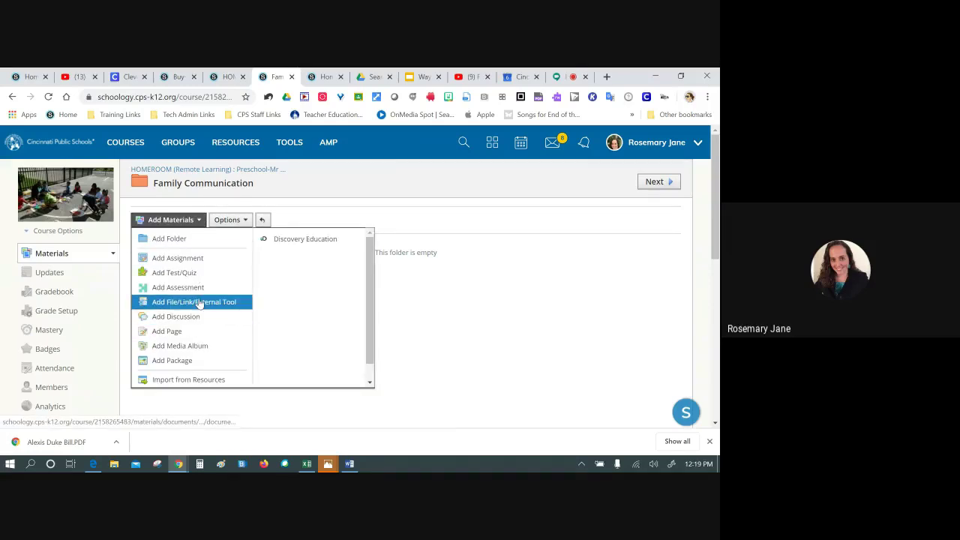
{"action": "left_click", "coordinate": [200, 303]}
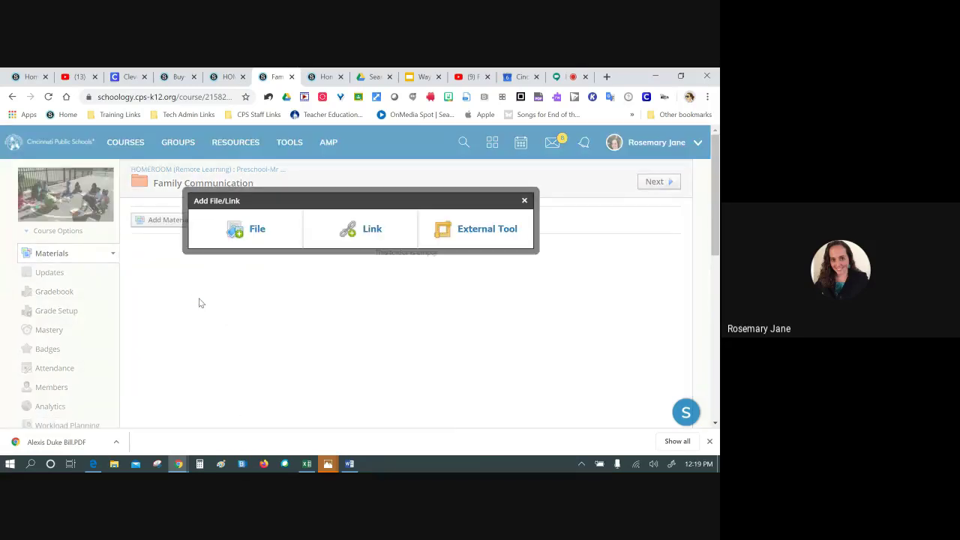
{"action": "left_click", "coordinate": [252, 231]}
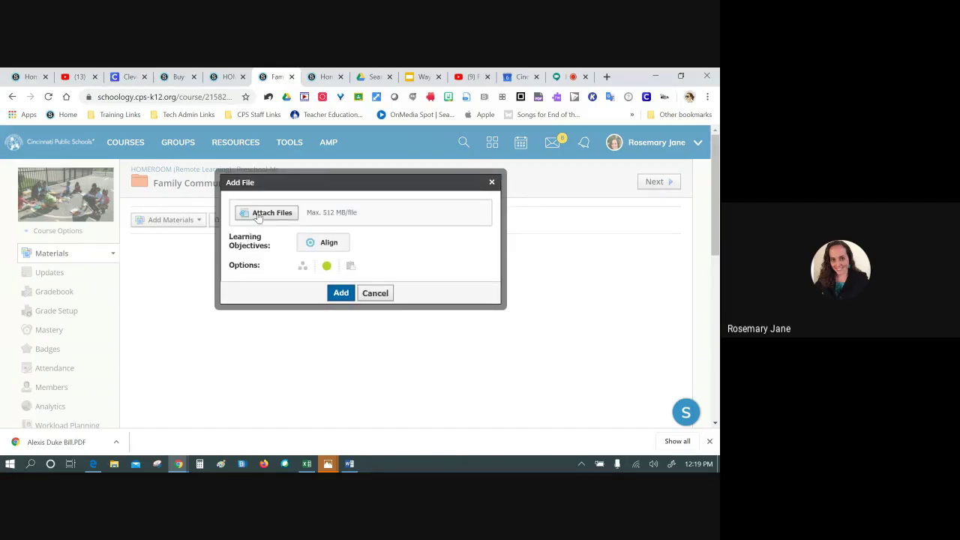
{"action": "left_click", "coordinate": [491, 182]}
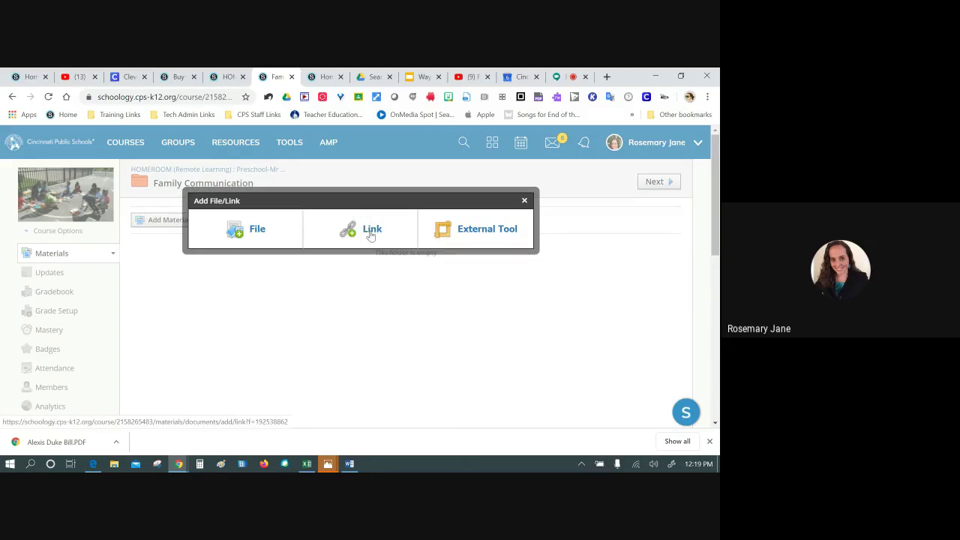
Step: Begin a new link in the Family Communication folder with the title "Week of April 6th Newsletter"
{"action": "left_click", "coordinate": [369, 230]}
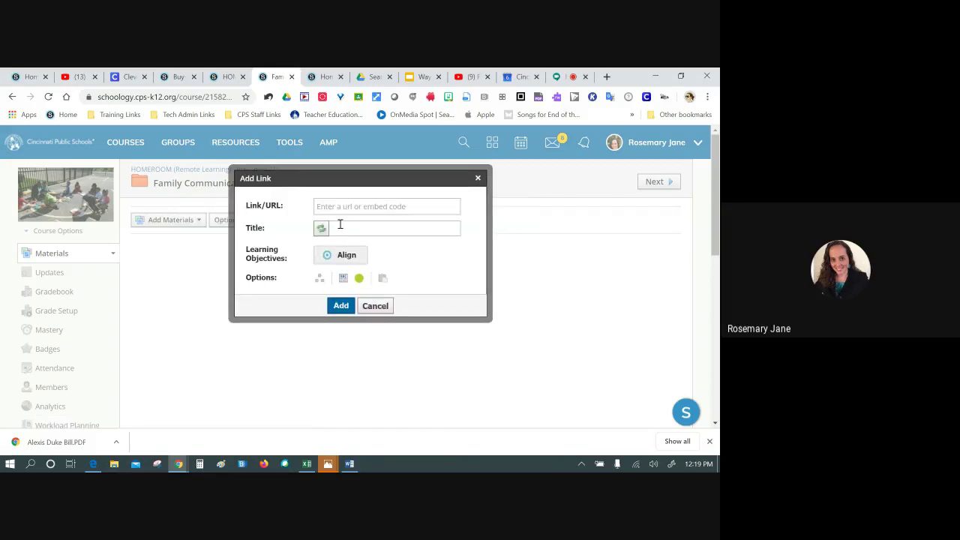
{"action": "left_click", "coordinate": [352, 204]}
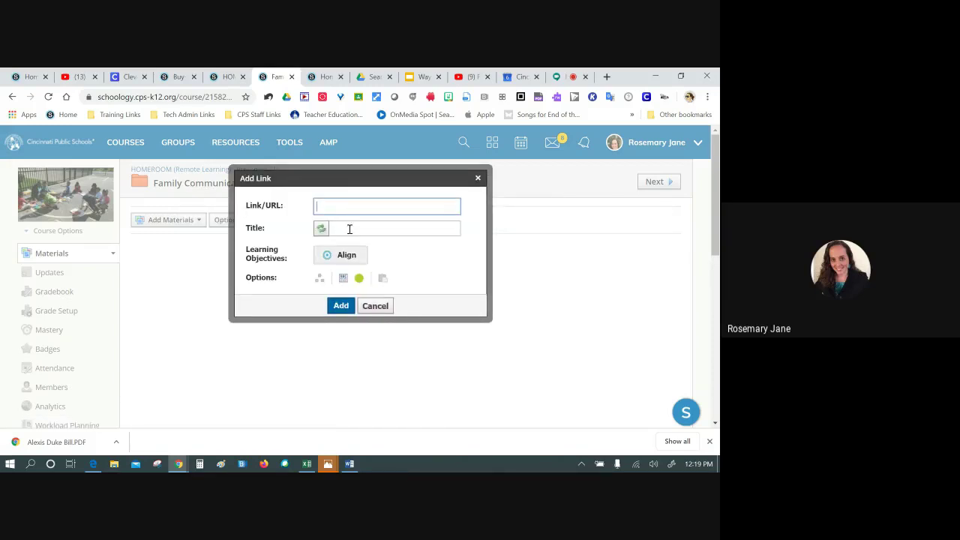
{"action": "left_click", "coordinate": [349, 229]}
{"action": "type", "text": "W"}
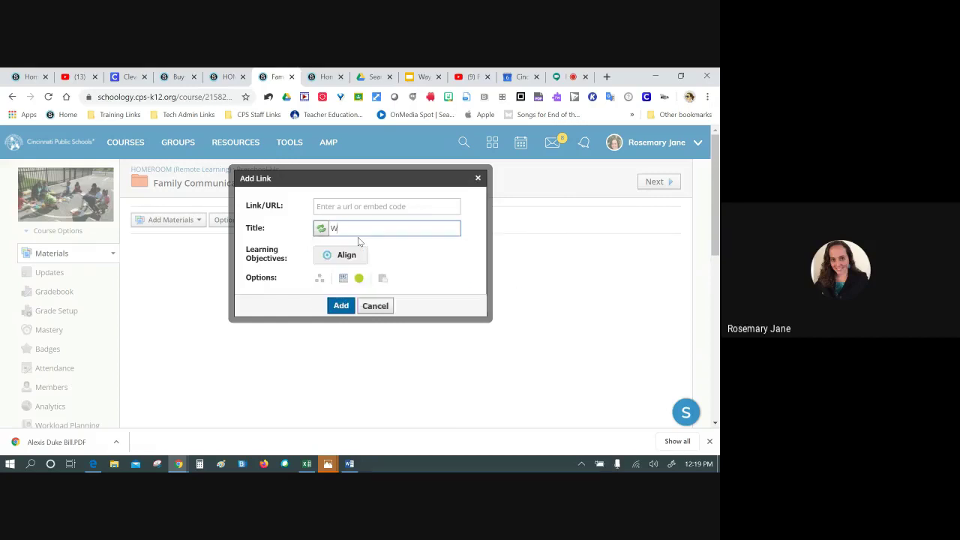
{"action": "type", "text": "eek of April 6th Newsletter"}
{"action": "left_click", "coordinate": [356, 210]}
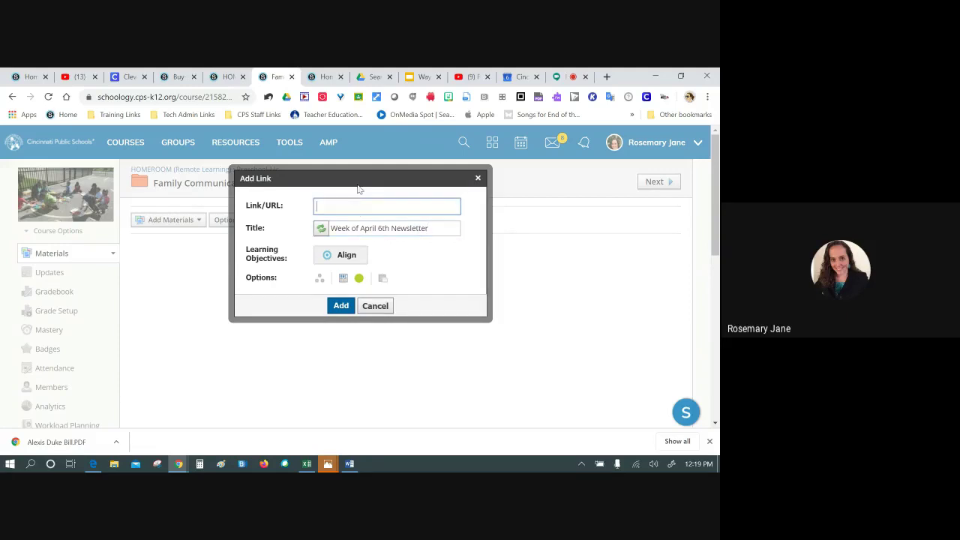
Step: Switch to Google Drive and leave the old search results for the main My Drive view
{"action": "left_click", "coordinate": [373, 78]}
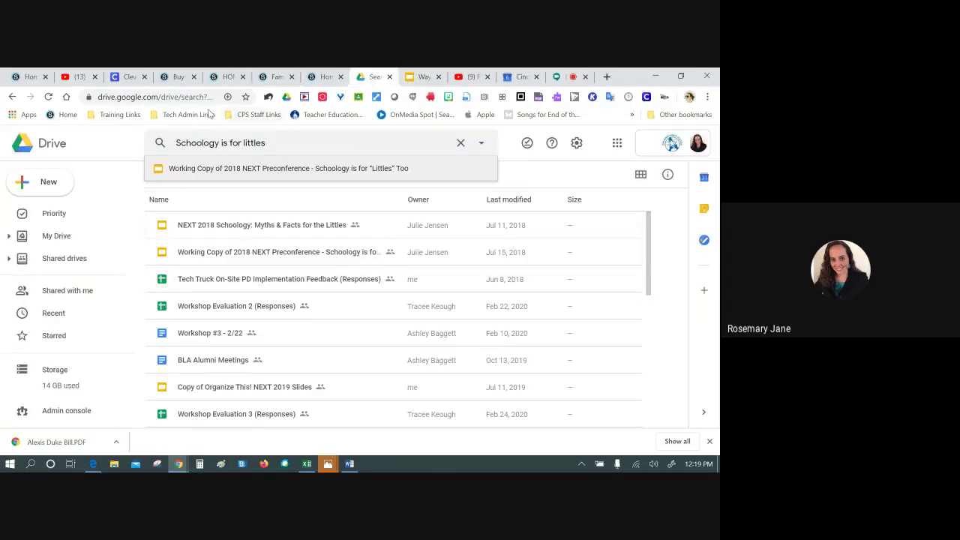
{"action": "left_click", "coordinate": [202, 100]}
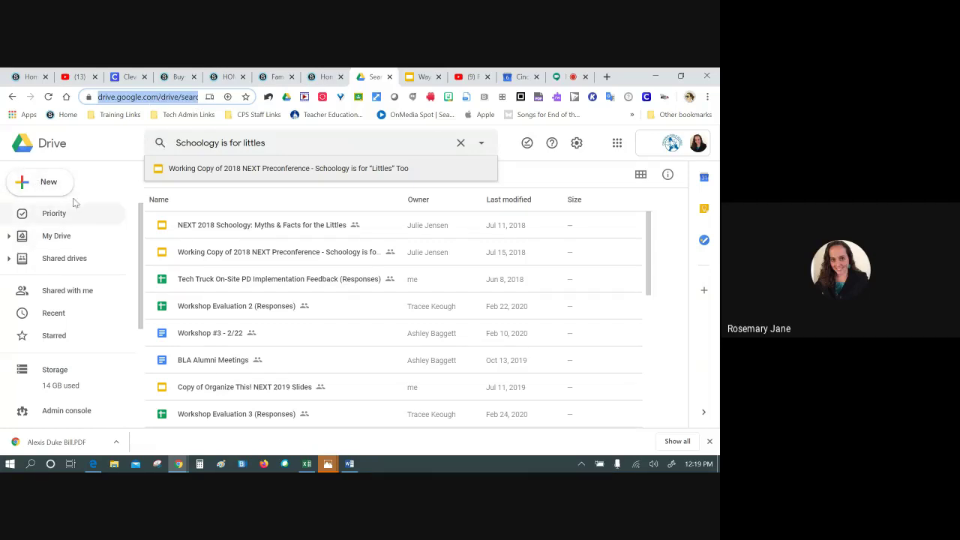
{"action": "left_click", "coordinate": [122, 183]}
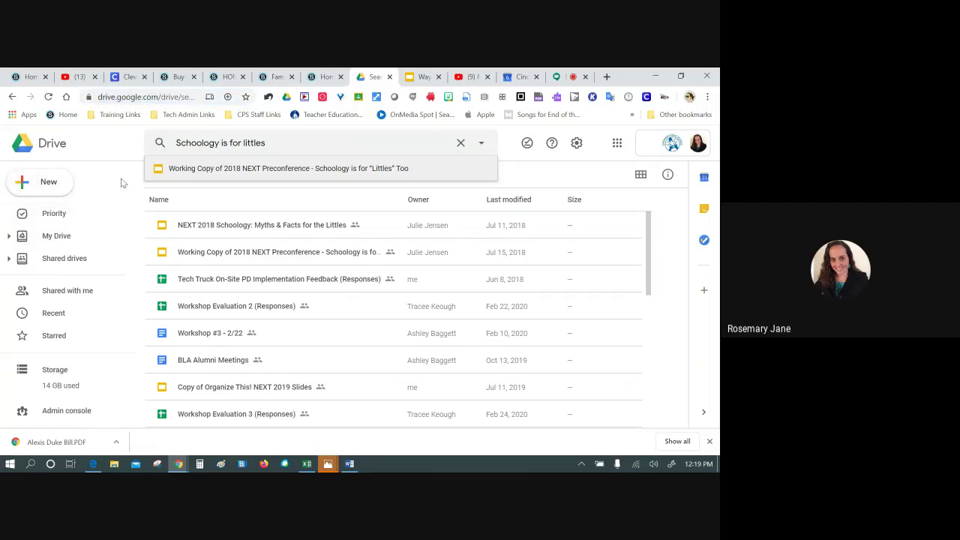
{"action": "left_click", "coordinate": [45, 144]}
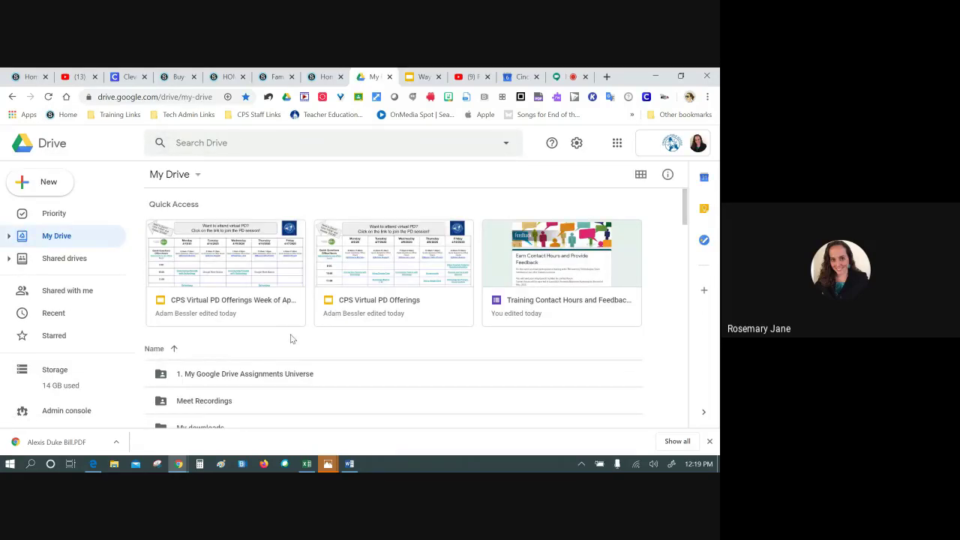
Step: Open the TEMPLATES Schoology Assignments folder inside 1. My Google Drive Assignments Universe
{"action": "scroll", "coordinate": [269, 348], "scroll_direction": "down", "scroll_amount": 3}
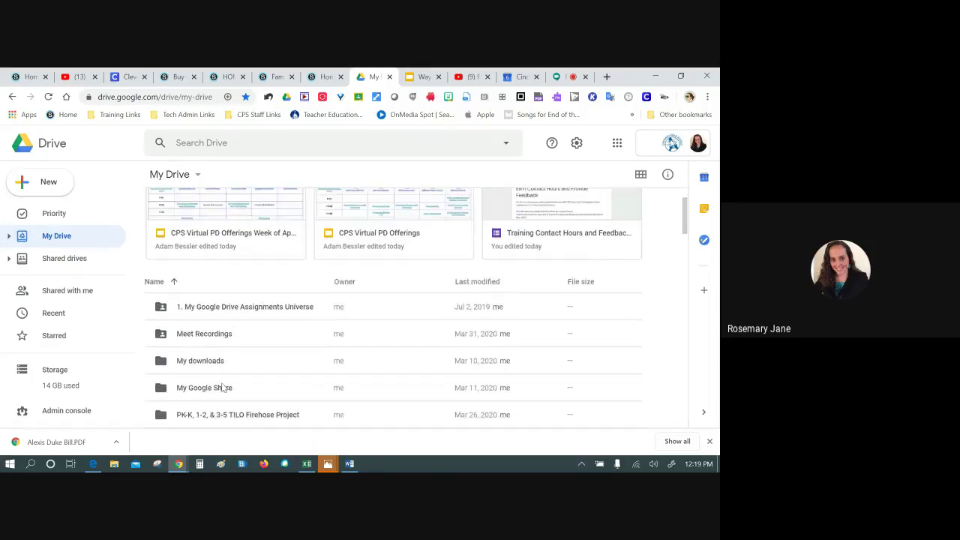
{"action": "scroll", "coordinate": [225, 339], "scroll_direction": "down", "scroll_amount": 2}
{"action": "scroll", "coordinate": [242, 238], "scroll_direction": "up", "scroll_amount": 5}
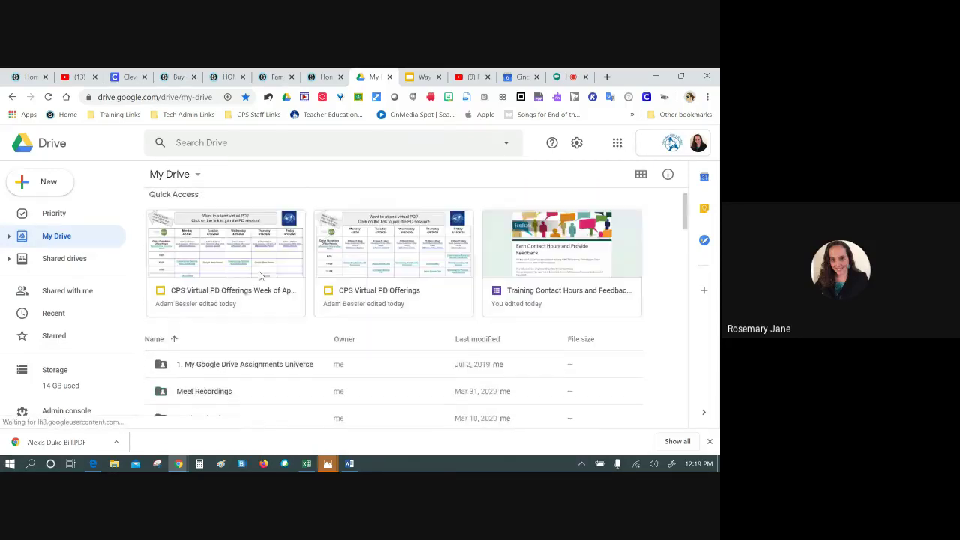
{"action": "double_click", "coordinate": [248, 377]}
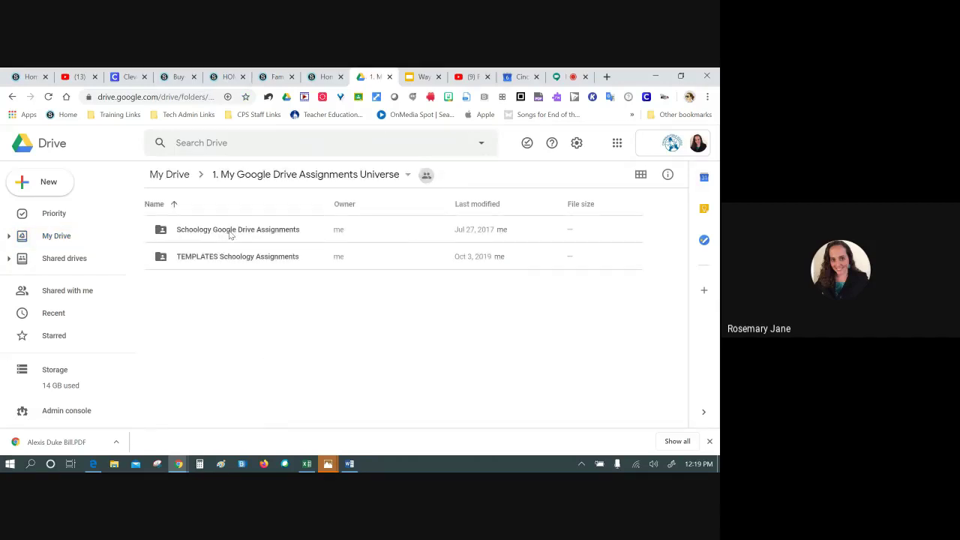
{"action": "double_click", "coordinate": [228, 261]}
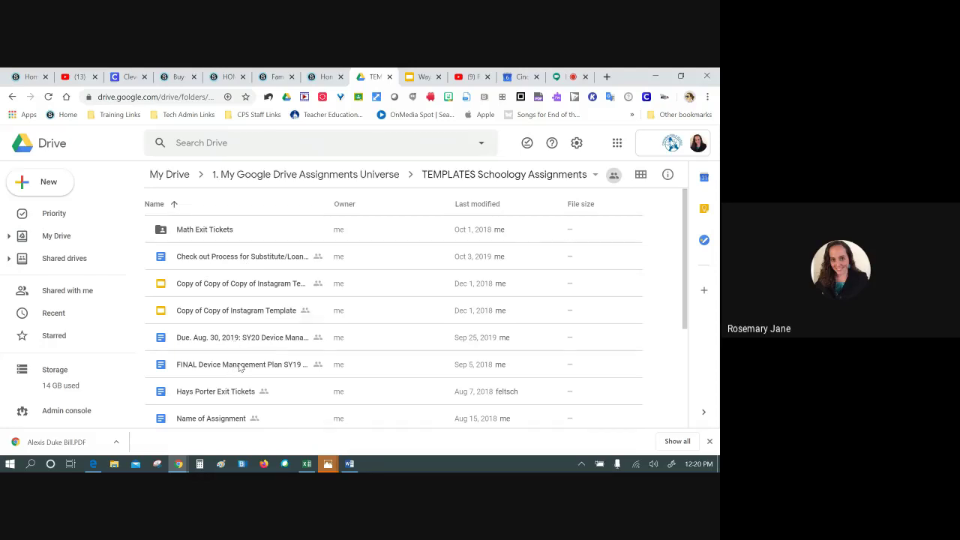
Step: Get a shareable link for the Hays Porter Exit Tickets document and open its sharing settings
{"action": "scroll", "coordinate": [240, 367], "scroll_direction": "down", "scroll_amount": 3}
{"action": "left_click", "coordinate": [237, 285]}
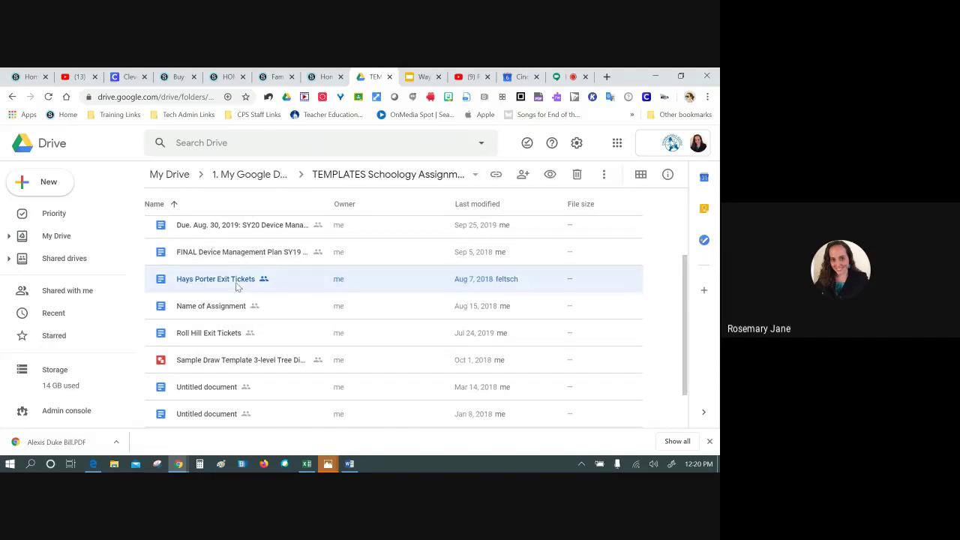
{"action": "right_click", "coordinate": [230, 283]}
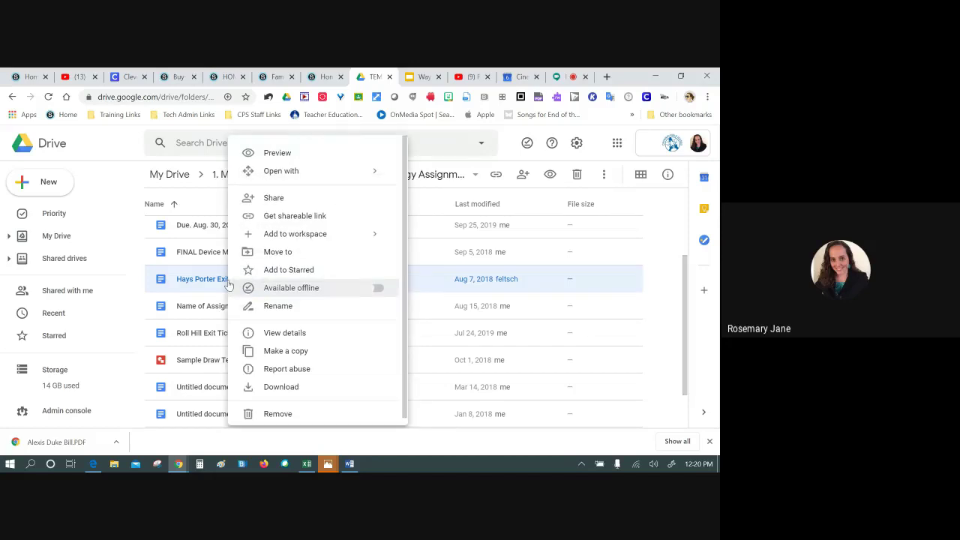
{"action": "left_click", "coordinate": [271, 222]}
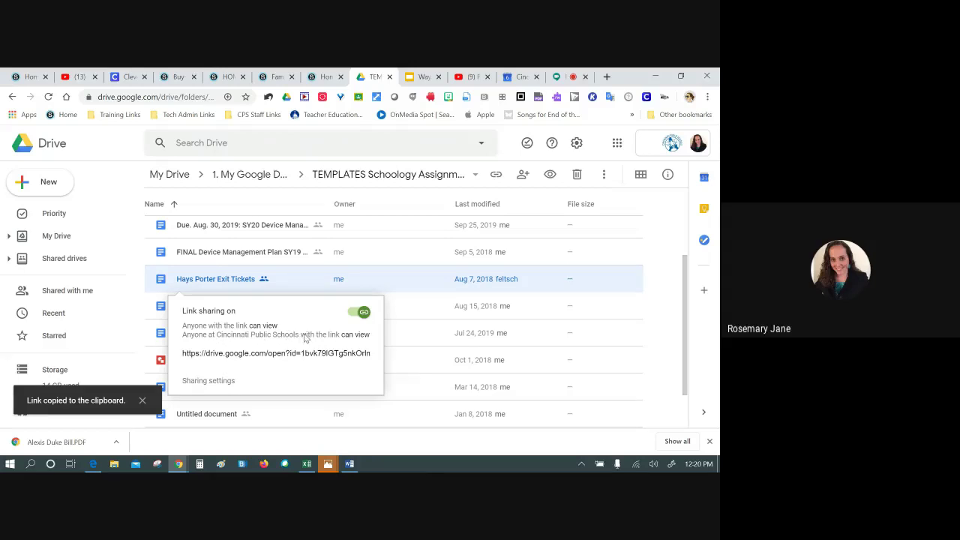
{"action": "left_click", "coordinate": [200, 382]}
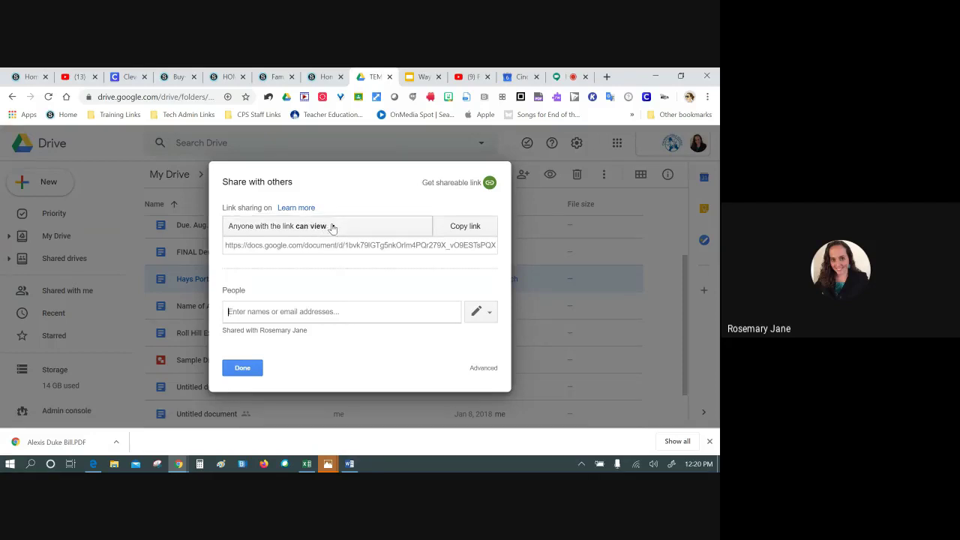
Step: Set the document's link sharing to "Anyone at Cincinnati Public Schools with the link can view"
{"action": "left_click", "coordinate": [332, 229]}
{"action": "left_click", "coordinate": [285, 326]}
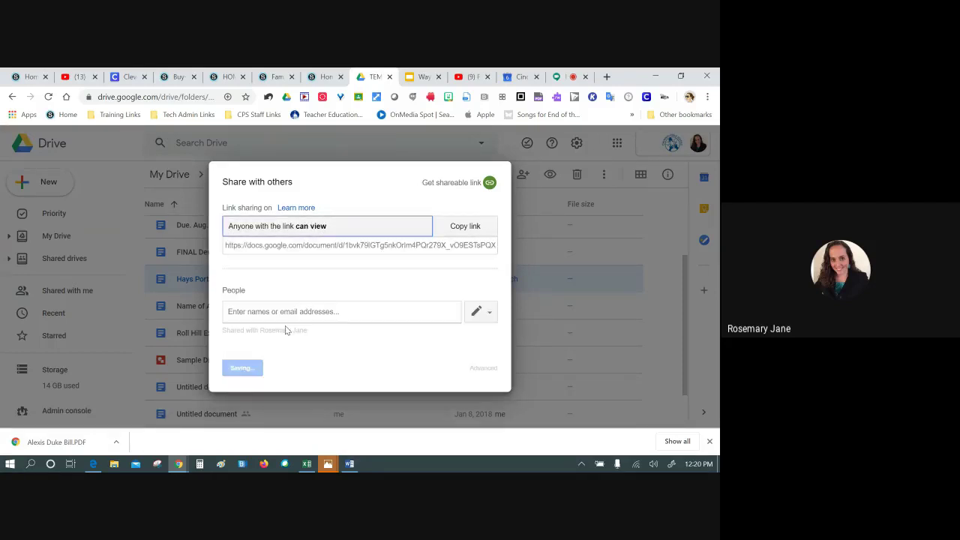
{"action": "left_click", "coordinate": [327, 227]}
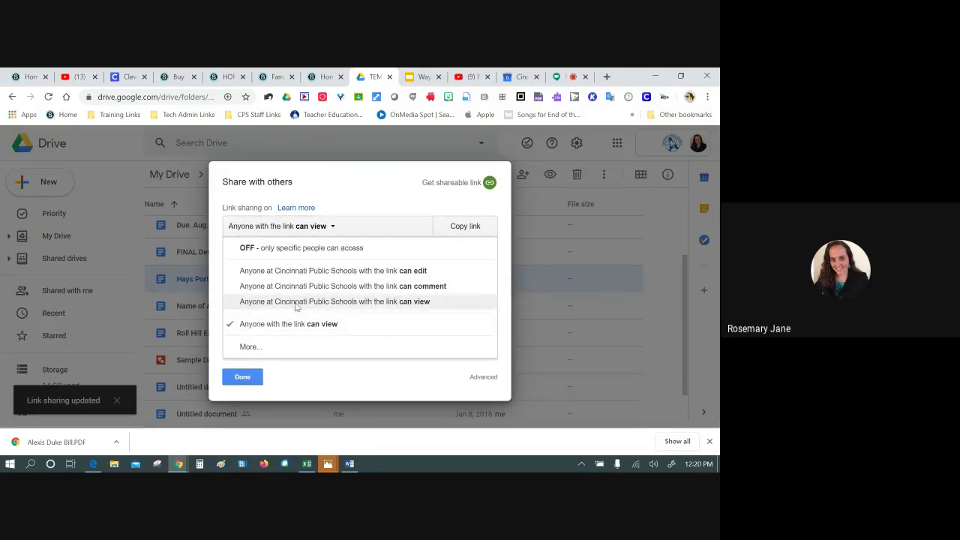
{"action": "left_click", "coordinate": [296, 301]}
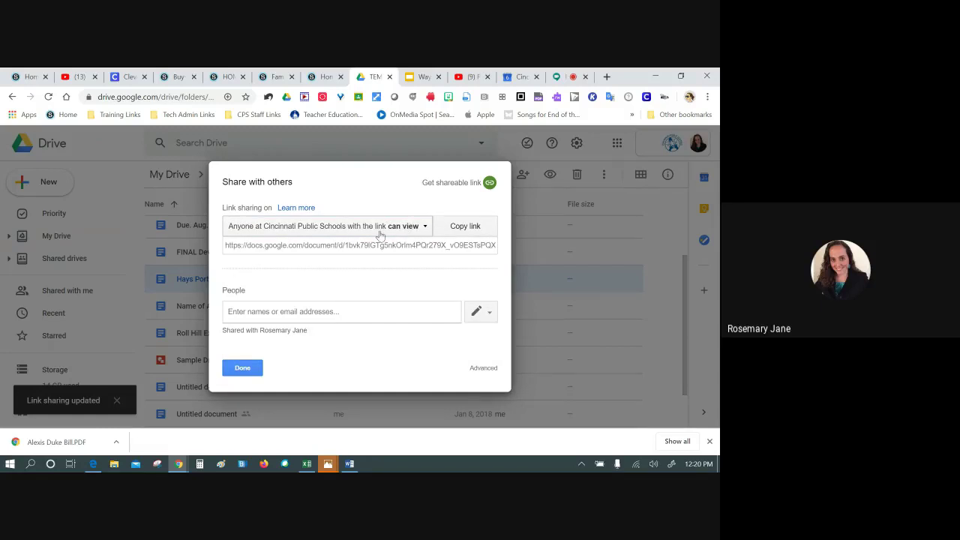
Step: Set link sharing to "On - Anyone with the link" with view access through the additional sharing options, save it, and copy the link
{"action": "left_click", "coordinate": [422, 229]}
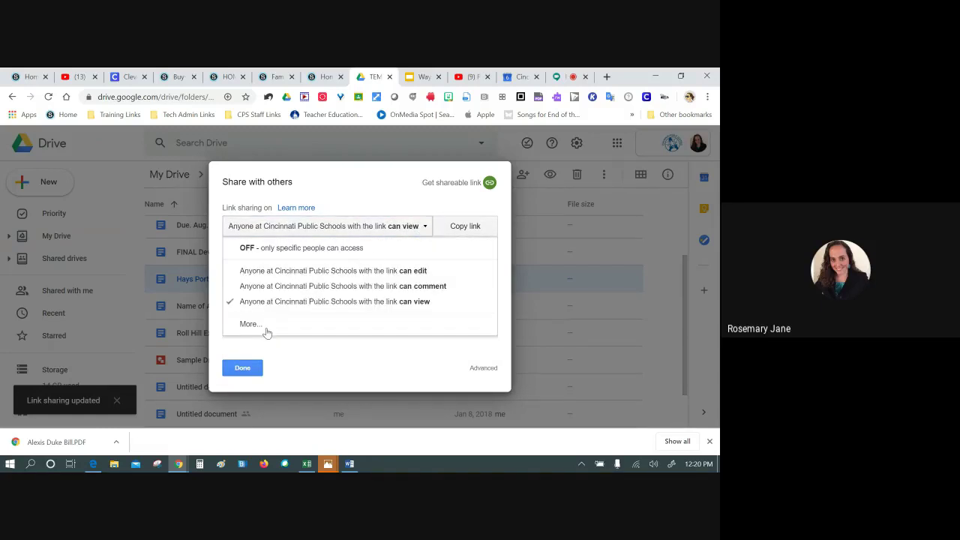
{"action": "left_click", "coordinate": [266, 329]}
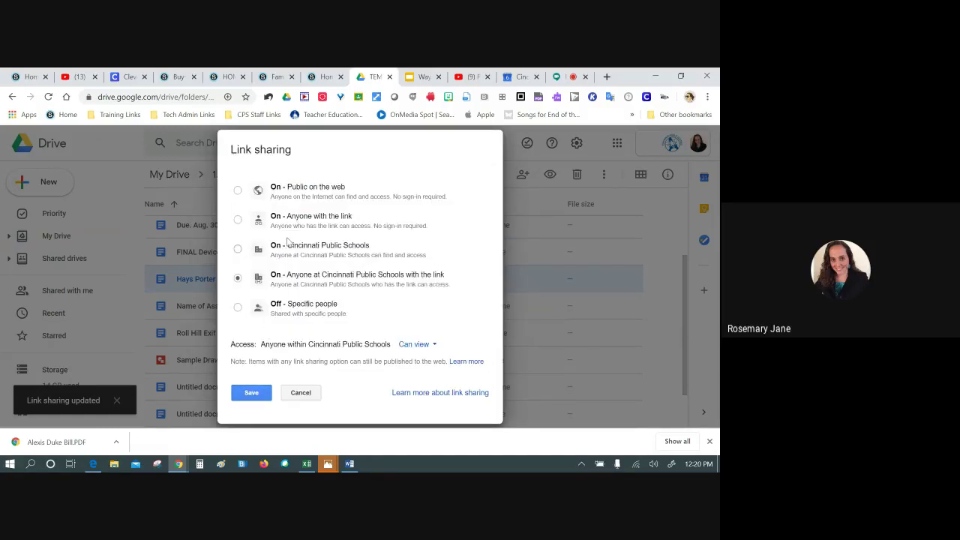
{"action": "left_click", "coordinate": [237, 220]}
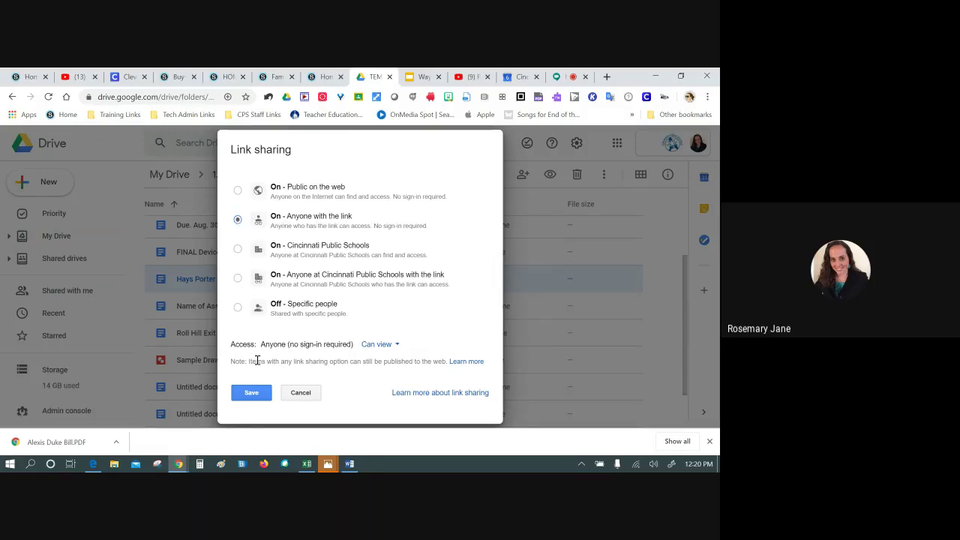
{"action": "left_click", "coordinate": [251, 392]}
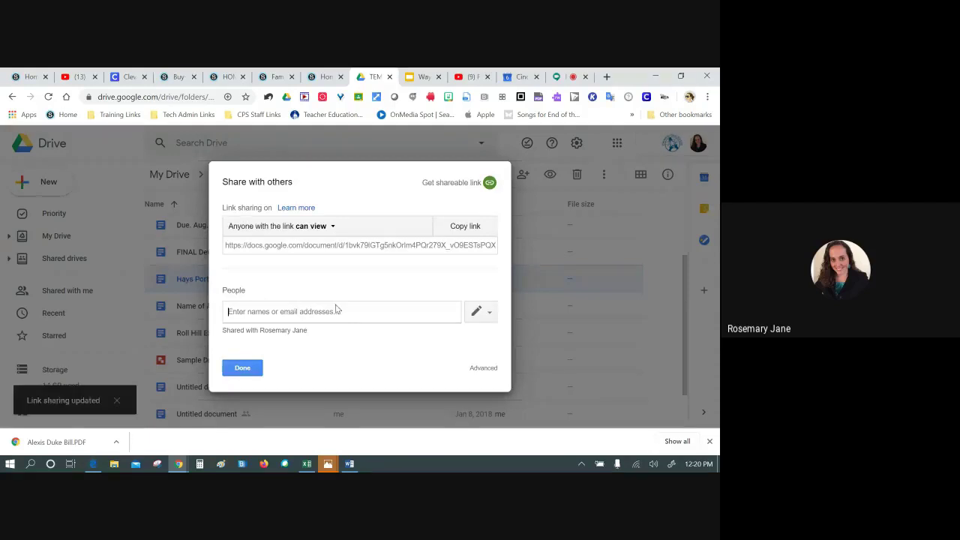
{"action": "left_click", "coordinate": [458, 228]}
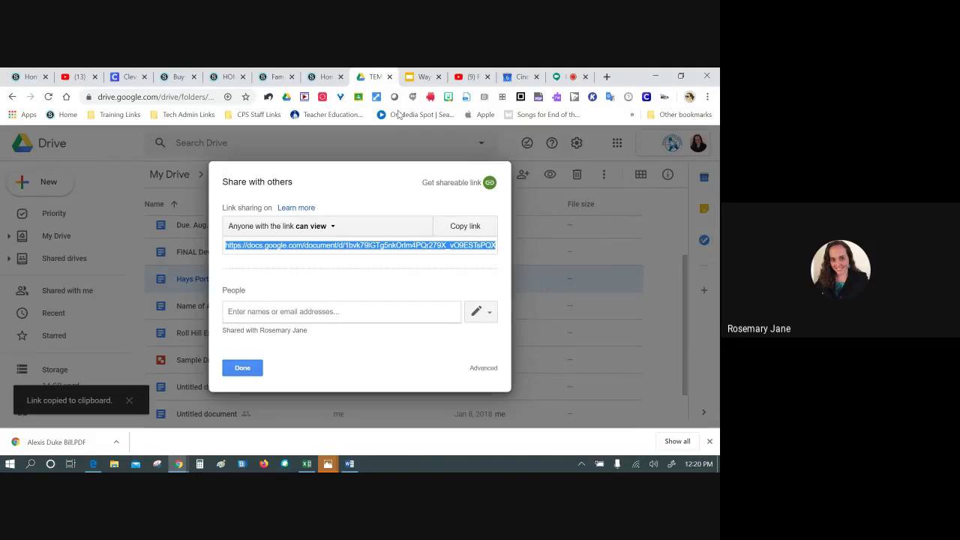
Step: Switch back to Schoology's Family Communication folder, paste the copied URL into the "Week of April 6th Newsletter" link, and add it
{"action": "left_click", "coordinate": [326, 75]}
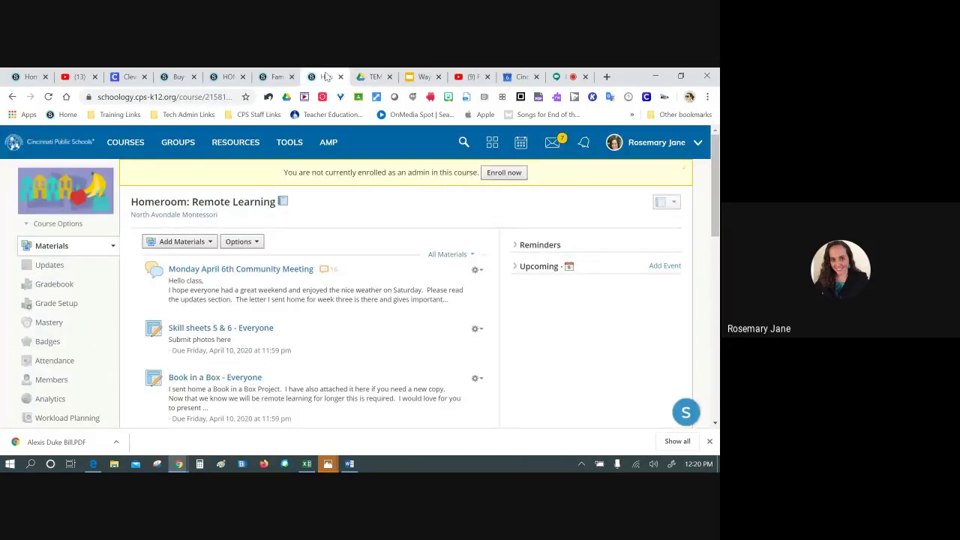
{"action": "left_click", "coordinate": [225, 76]}
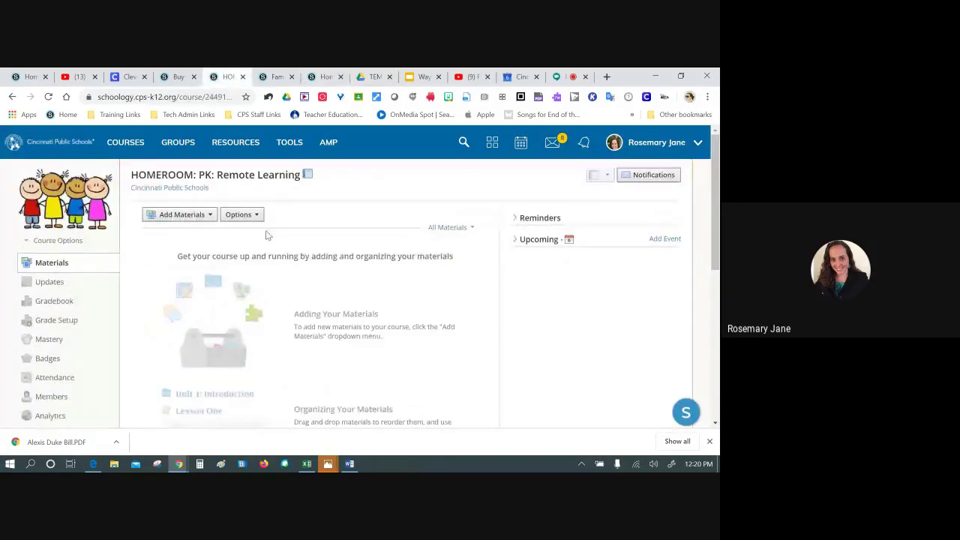
{"action": "left_click", "coordinate": [276, 77]}
{"action": "right_click", "coordinate": [341, 217]}
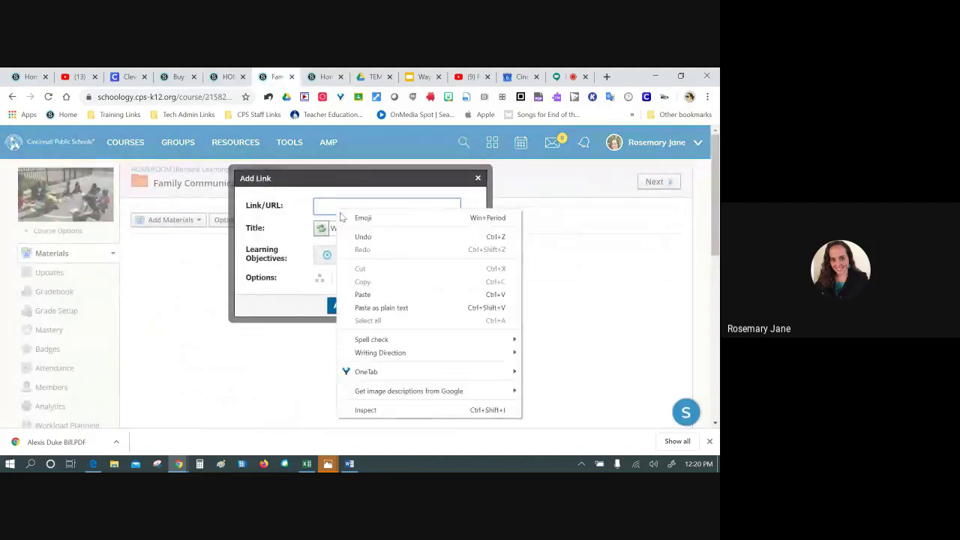
{"action": "left_click", "coordinate": [367, 297]}
{"action": "left_click", "coordinate": [341, 306]}
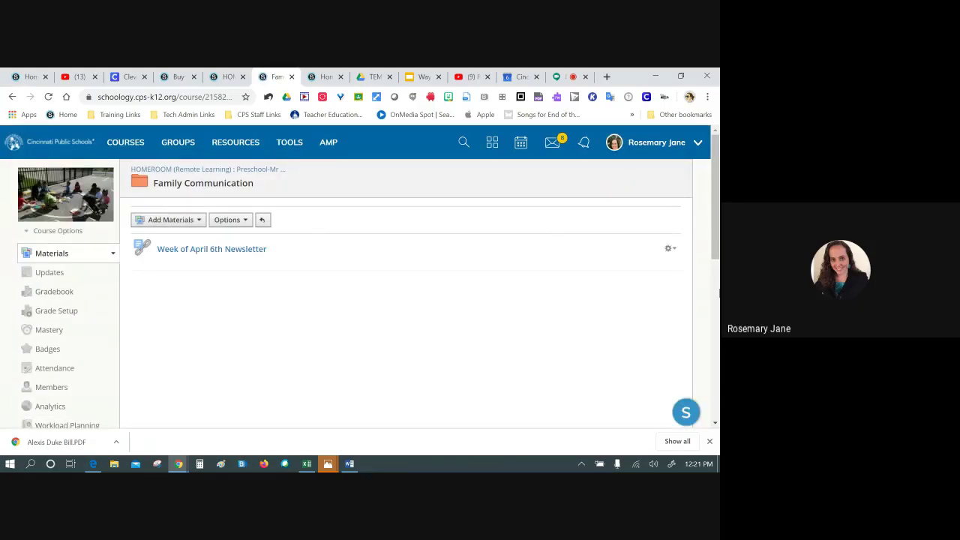
Step: Delete the "Week of April 6th Newsletter" link from the Family Communication folder
{"action": "left_click", "coordinate": [677, 252]}
{"action": "left_click", "coordinate": [652, 326]}
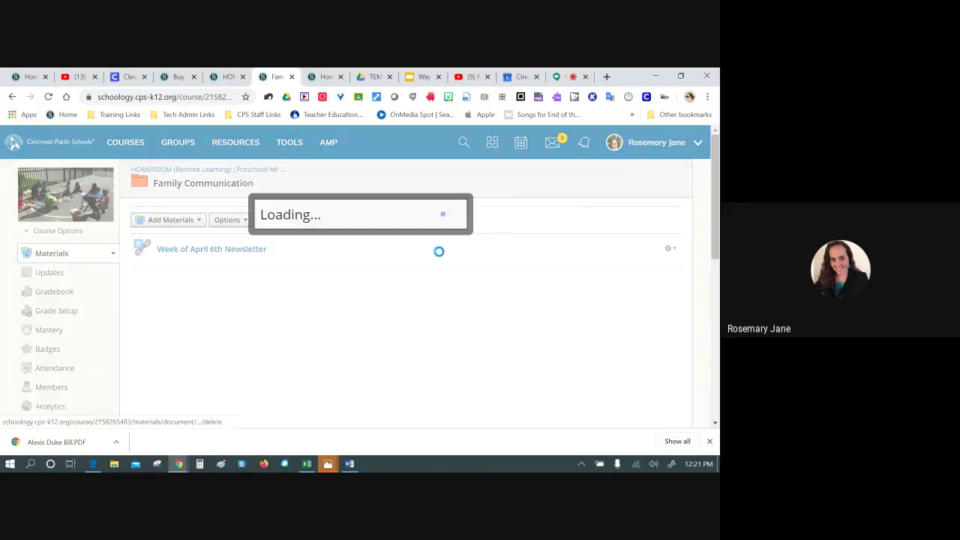
{"action": "left_click", "coordinate": [340, 247]}
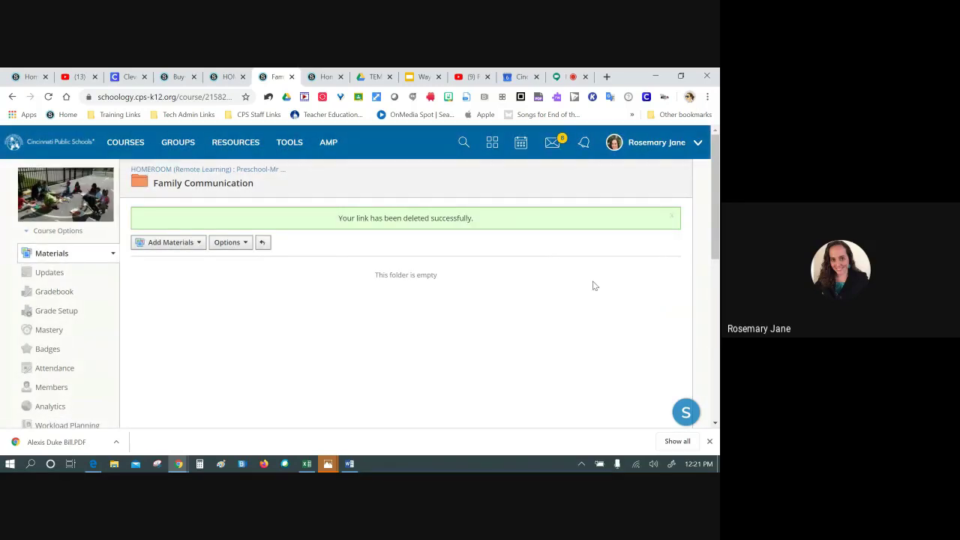
Step: Reopen the Family Communication folder from the course's main materials page and start adding a file to it
{"action": "left_click", "coordinate": [173, 169]}
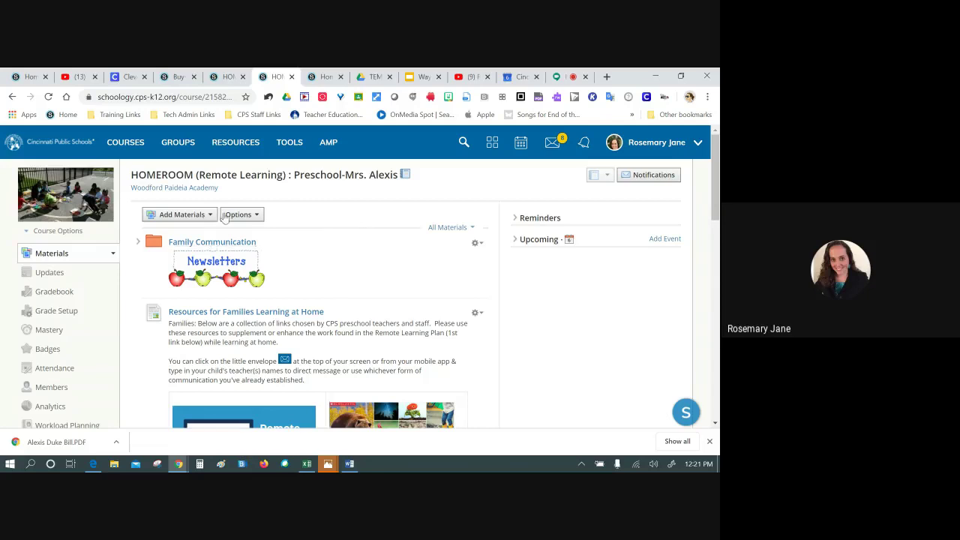
{"action": "left_click", "coordinate": [204, 248]}
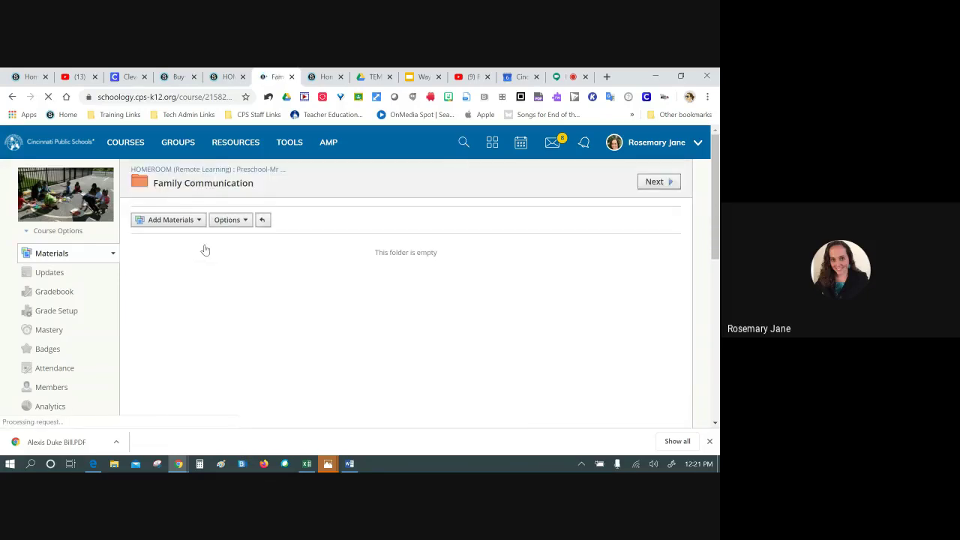
{"action": "left_click", "coordinate": [170, 220]}
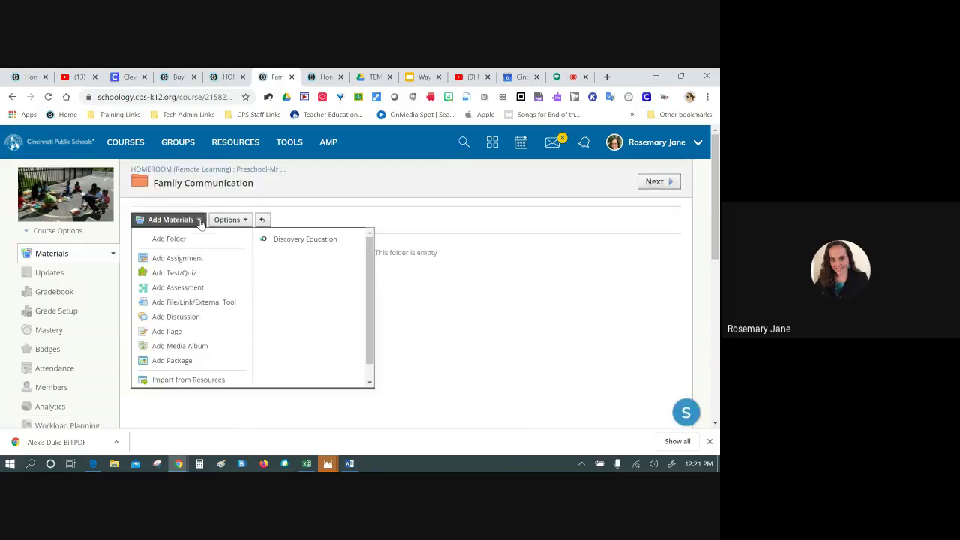
{"action": "left_click", "coordinate": [154, 307]}
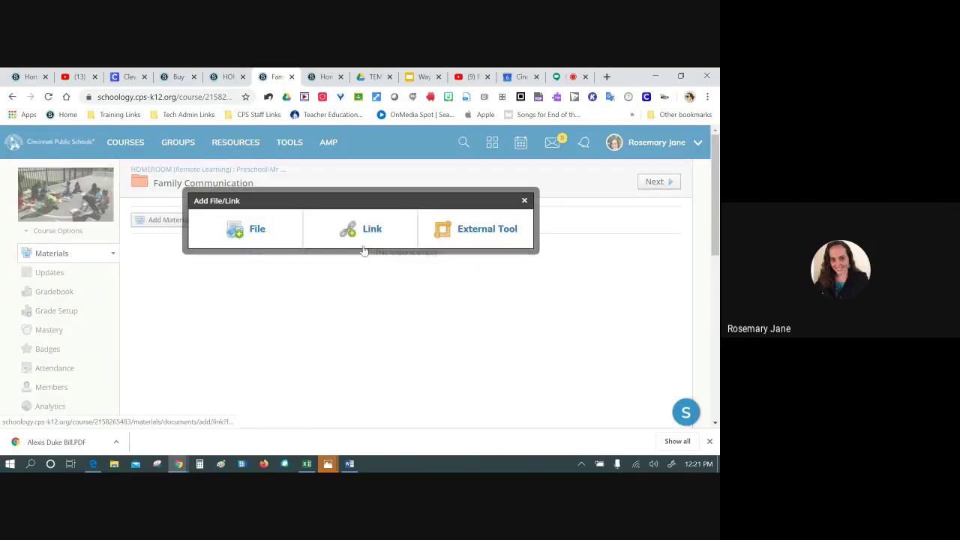
{"action": "left_click", "coordinate": [250, 231]}
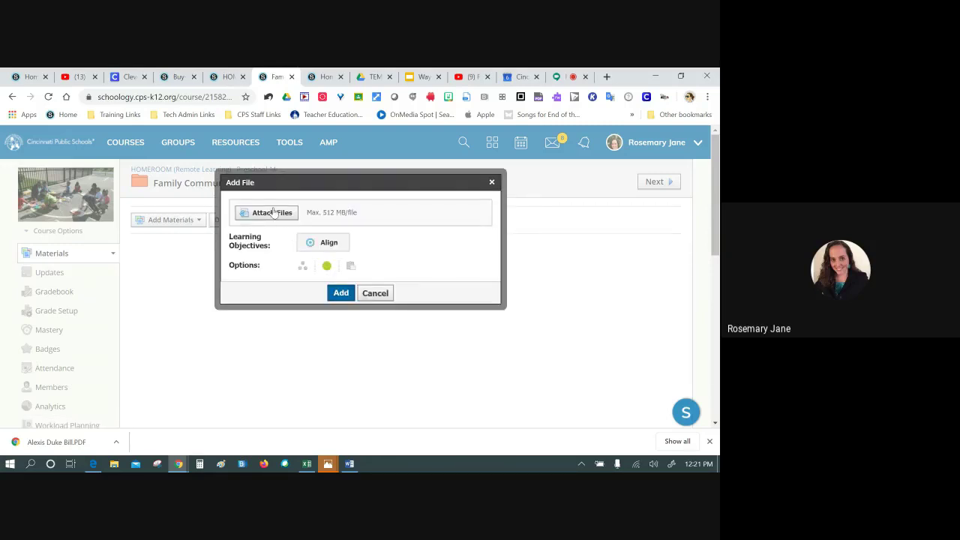
Step: Browse the computer's Desktop for files that could be attached, and cancel the file form without attaching any
{"action": "left_click", "coordinate": [347, 225]}
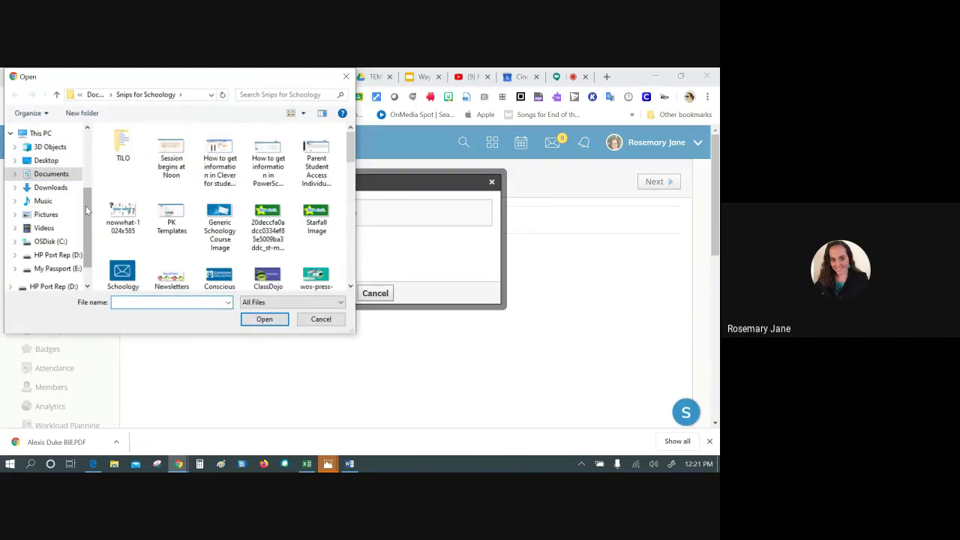
{"action": "left_click", "coordinate": [46, 161]}
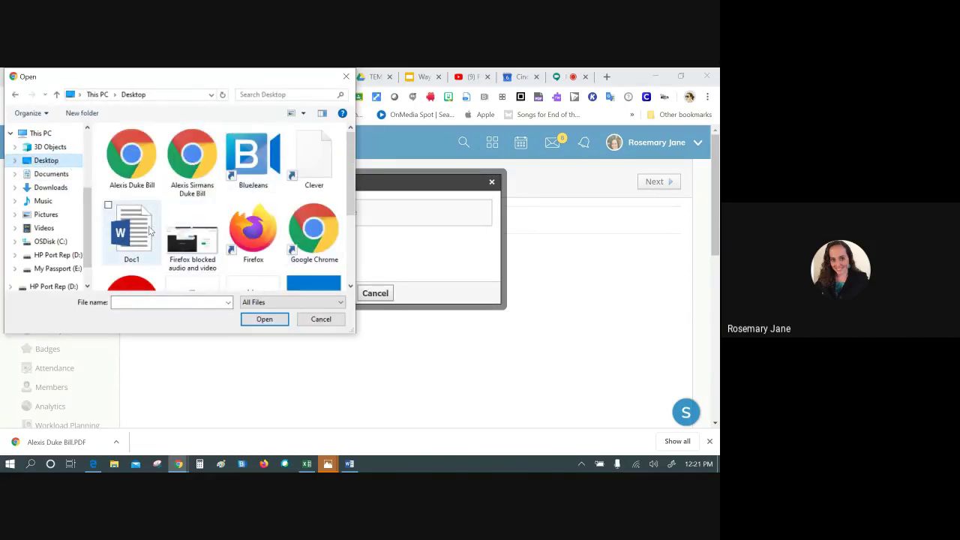
{"action": "scroll", "coordinate": [148, 232], "scroll_direction": "down", "scroll_amount": 1}
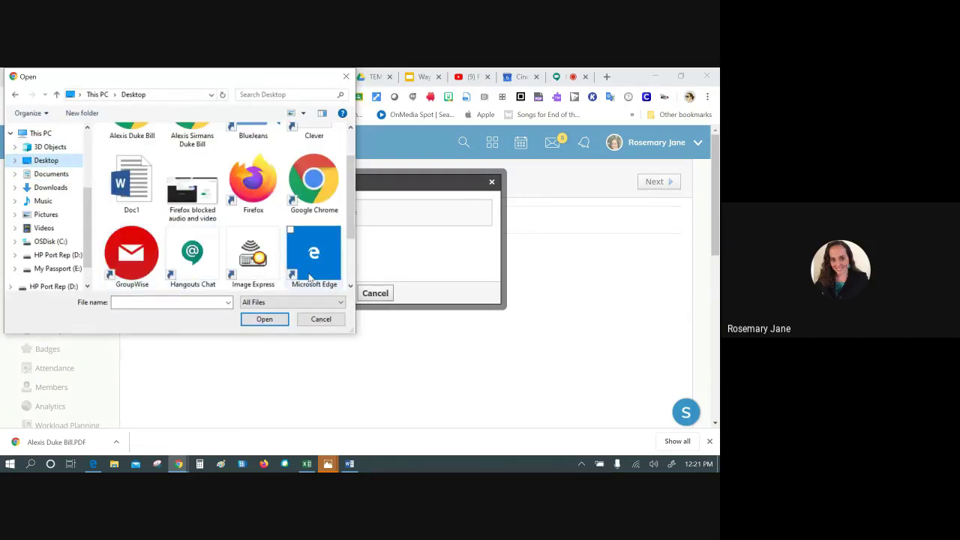
{"action": "scroll", "coordinate": [310, 278], "scroll_direction": "down", "scroll_amount": 1}
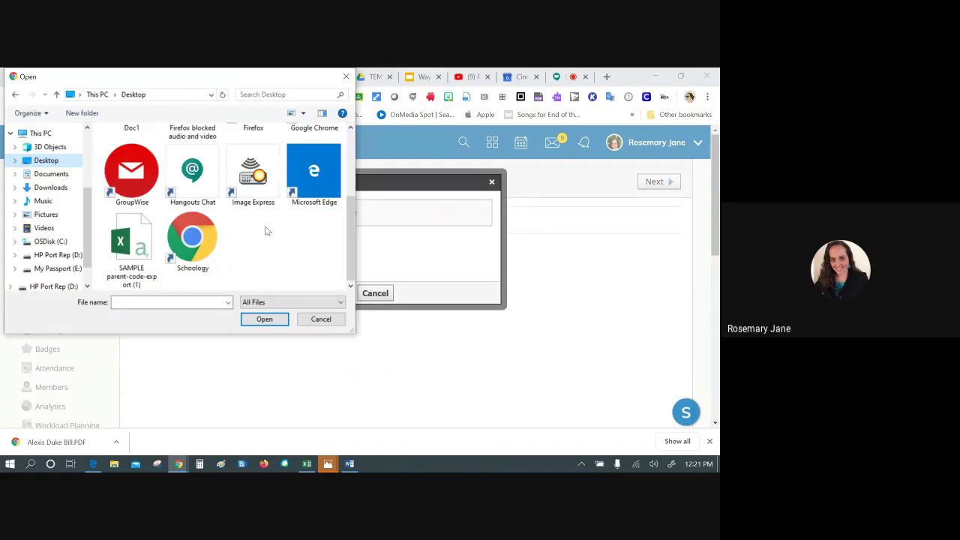
{"action": "left_click", "coordinate": [345, 77]}
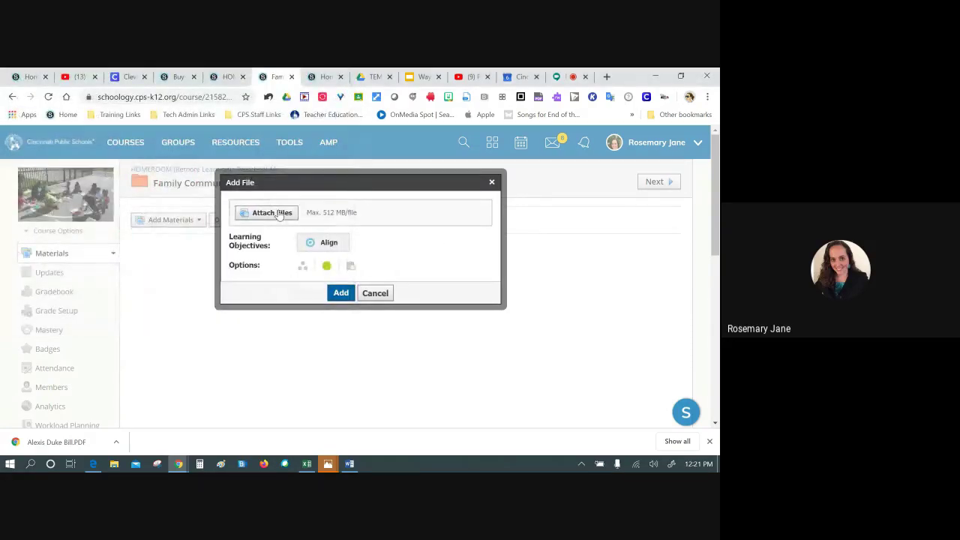
{"action": "left_click", "coordinate": [364, 297]}
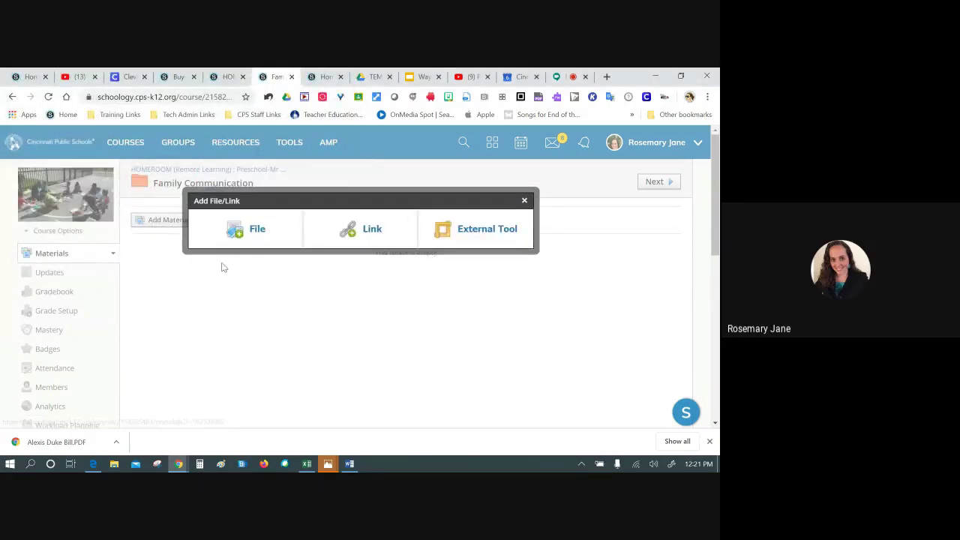
Step: Start a new link in the Family Communication folder, switch to Google Drive, and copy the Hays Porter Exit Tickets document's shareable link
{"action": "left_click", "coordinate": [369, 232]}
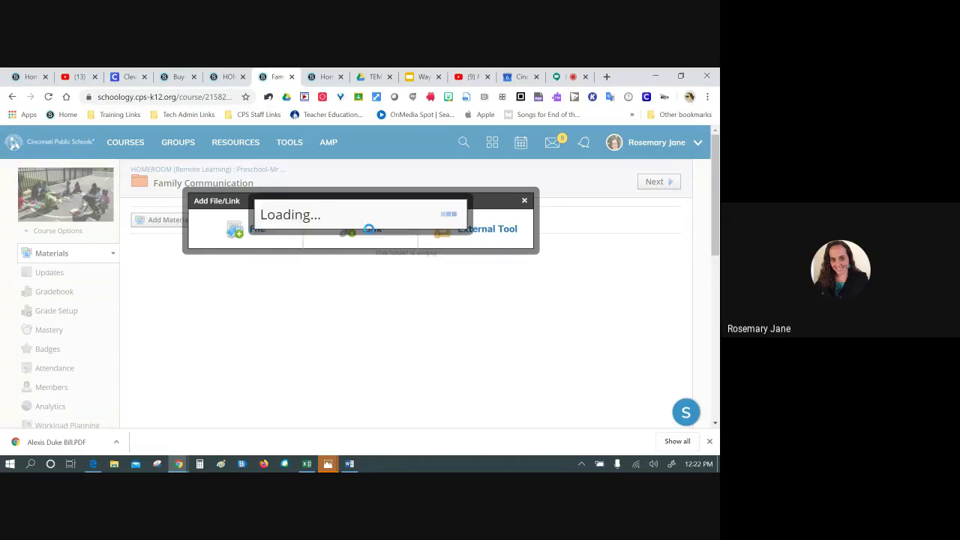
{"action": "left_click", "coordinate": [364, 78]}
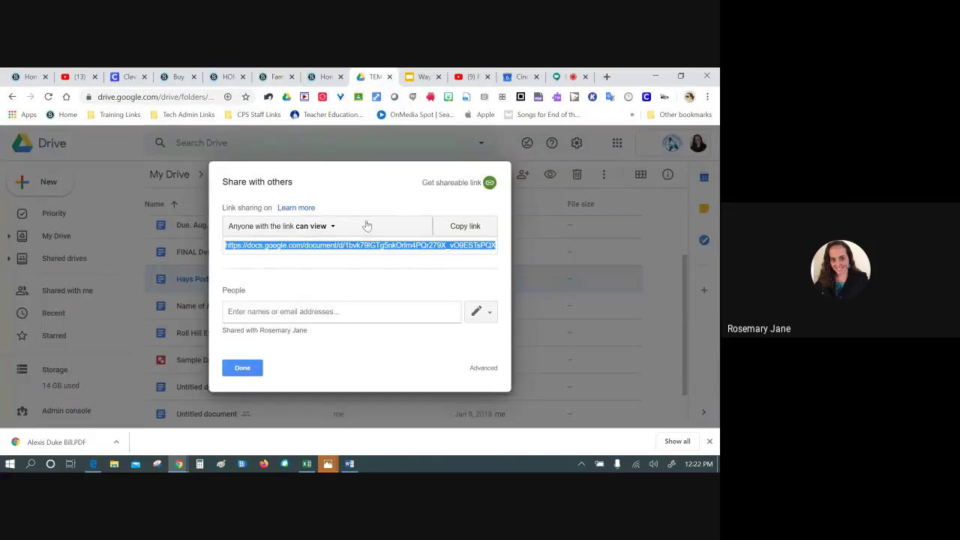
{"action": "left_click", "coordinate": [333, 227]}
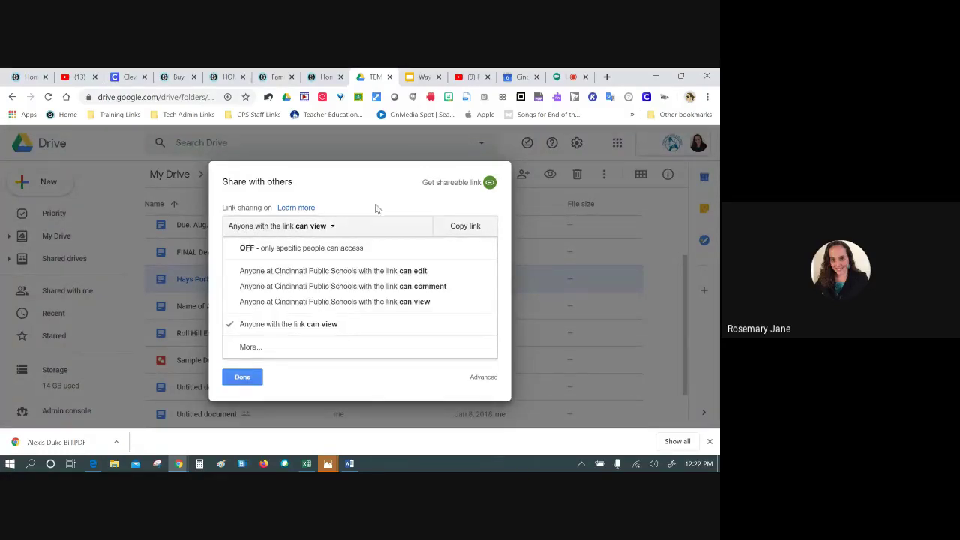
{"action": "left_click", "coordinate": [453, 226]}
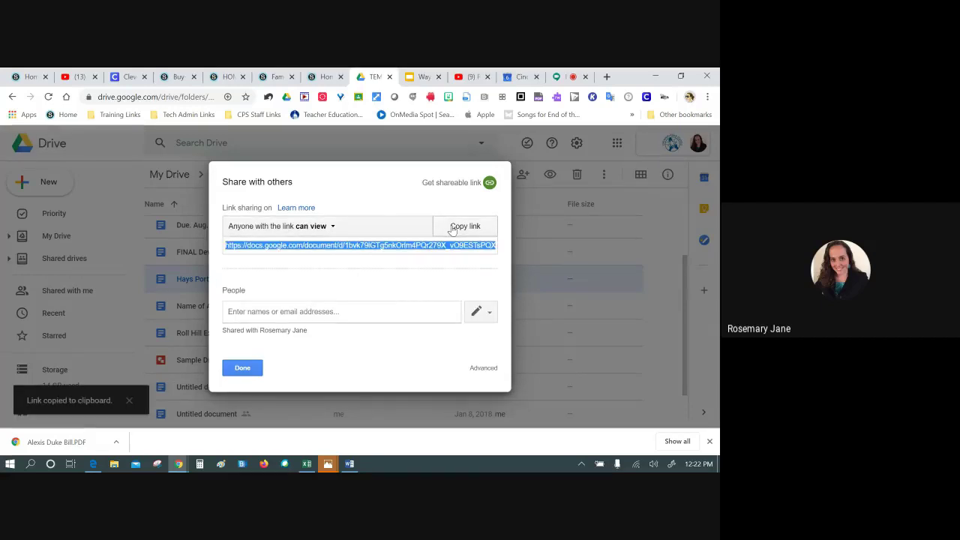
{"action": "left_click", "coordinate": [242, 368]}
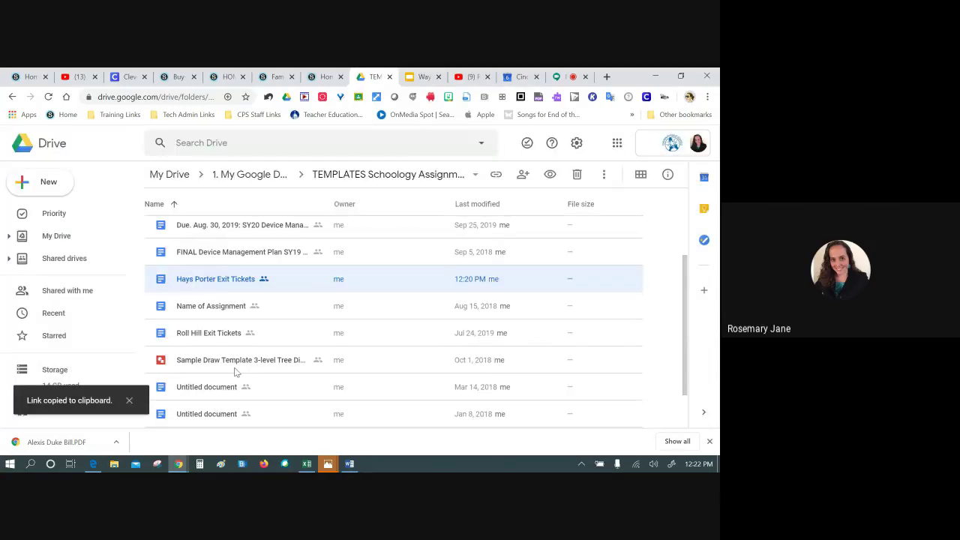
Step: Close the Schoology buy-in course page and return to the Family Communication folder's new link form
{"action": "left_click", "coordinate": [225, 76]}
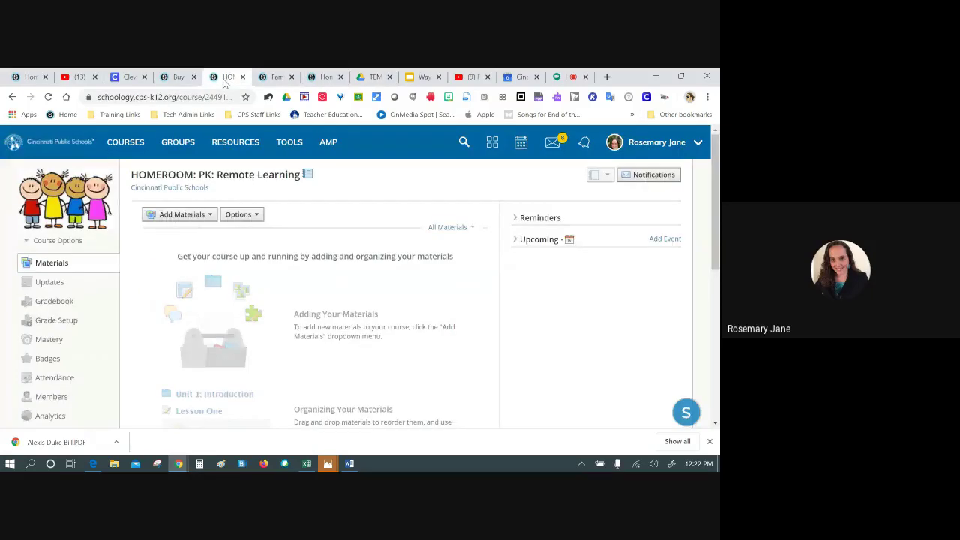
{"action": "left_click", "coordinate": [210, 218]}
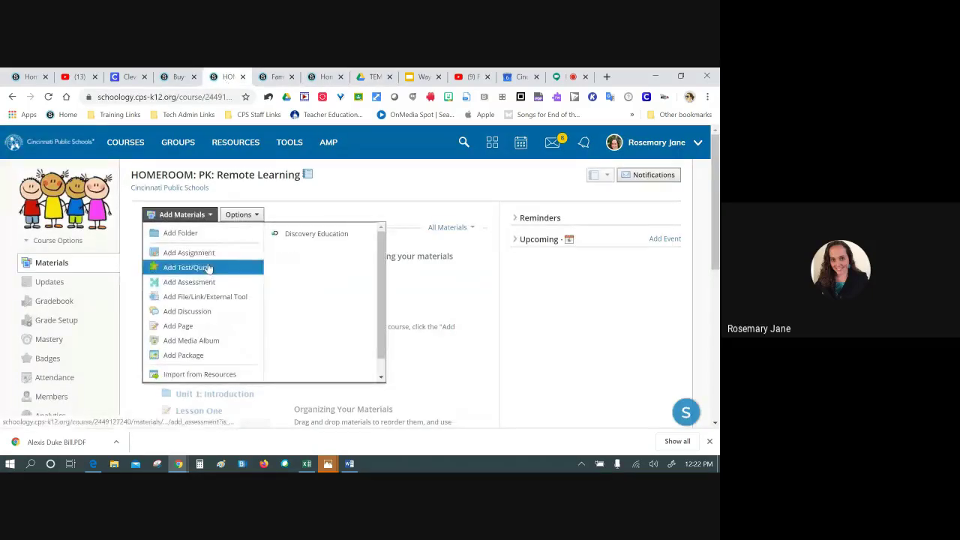
{"action": "left_click", "coordinate": [311, 79]}
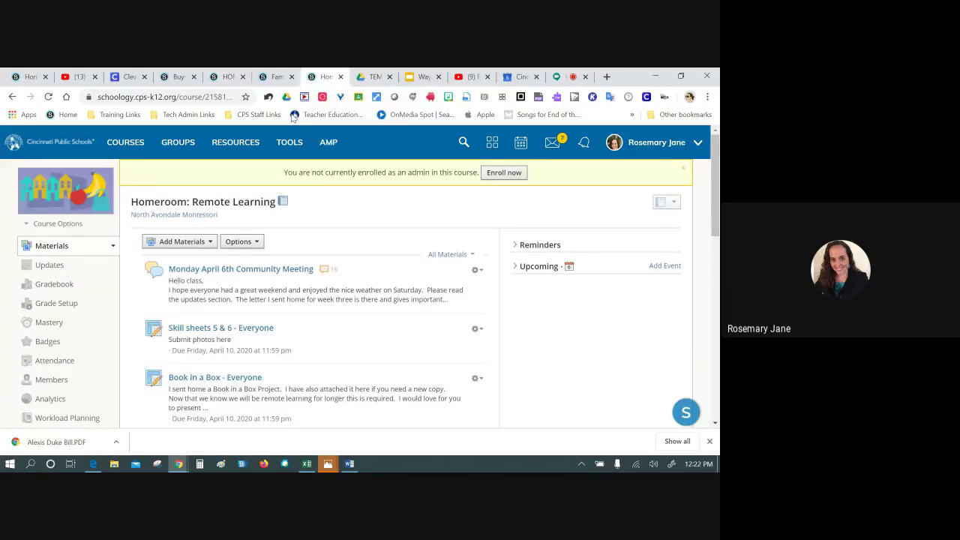
{"action": "left_click", "coordinate": [178, 78]}
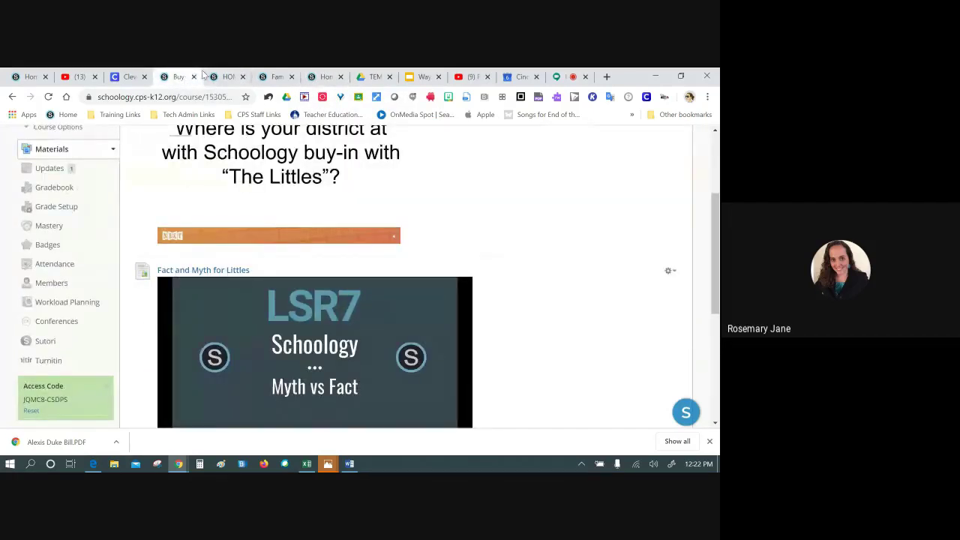
{"action": "left_click", "coordinate": [193, 78]}
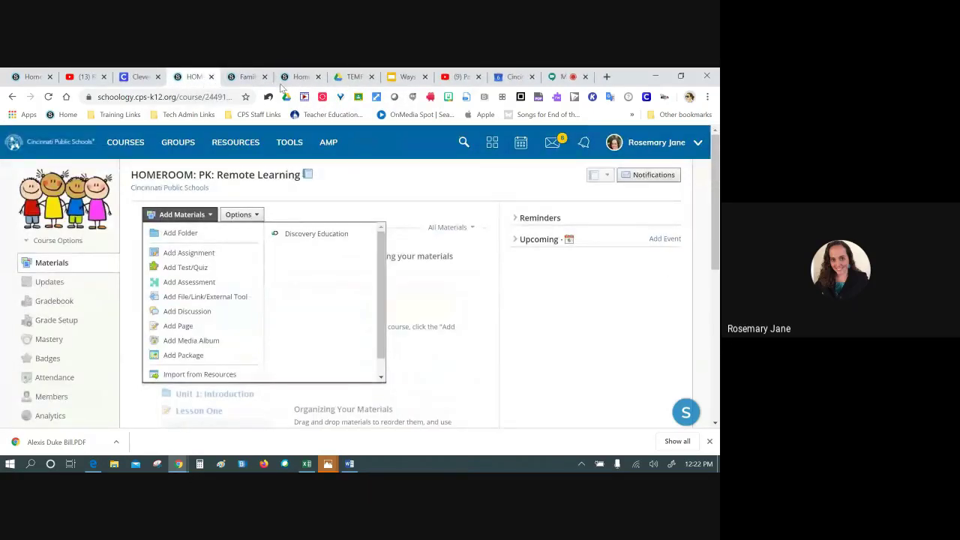
{"action": "left_click", "coordinate": [251, 78]}
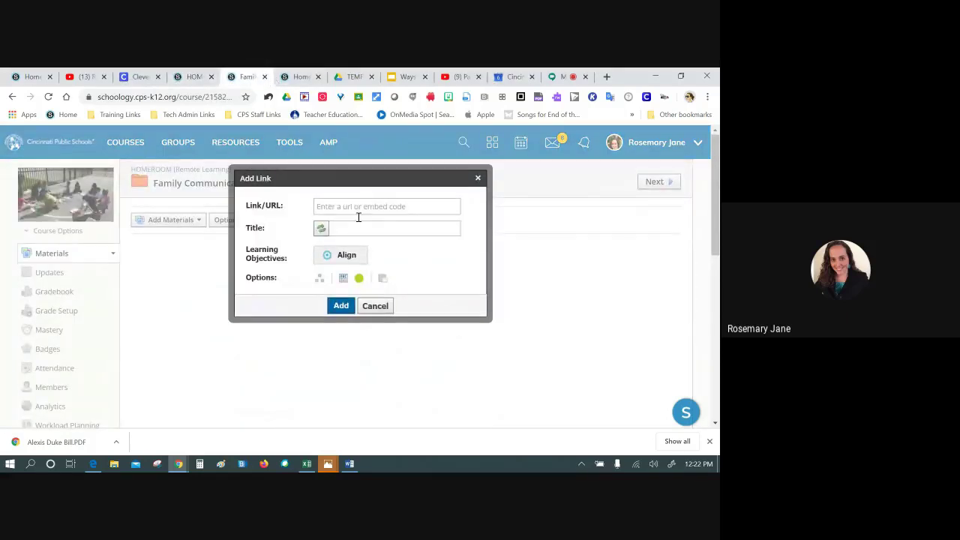
Step: Paste the copied document URL, title the link "Week of April 6 Newsletter", and cancel the form without adding it
{"action": "left_click", "coordinate": [354, 208]}
{"action": "right_click", "coordinate": [354, 211]}
{"action": "left_click", "coordinate": [389, 307]}
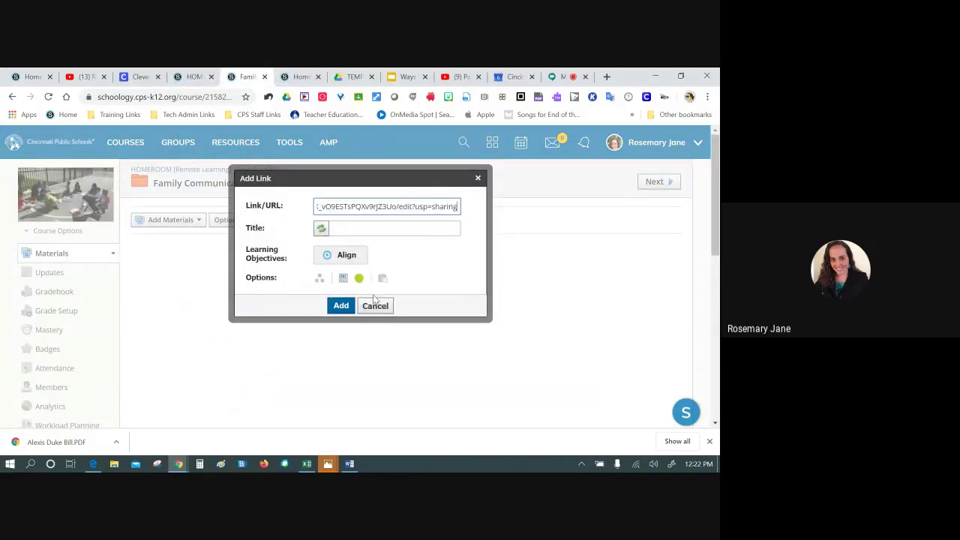
{"action": "left_click", "coordinate": [342, 228]}
{"action": "type", "text": "Newsletter"}
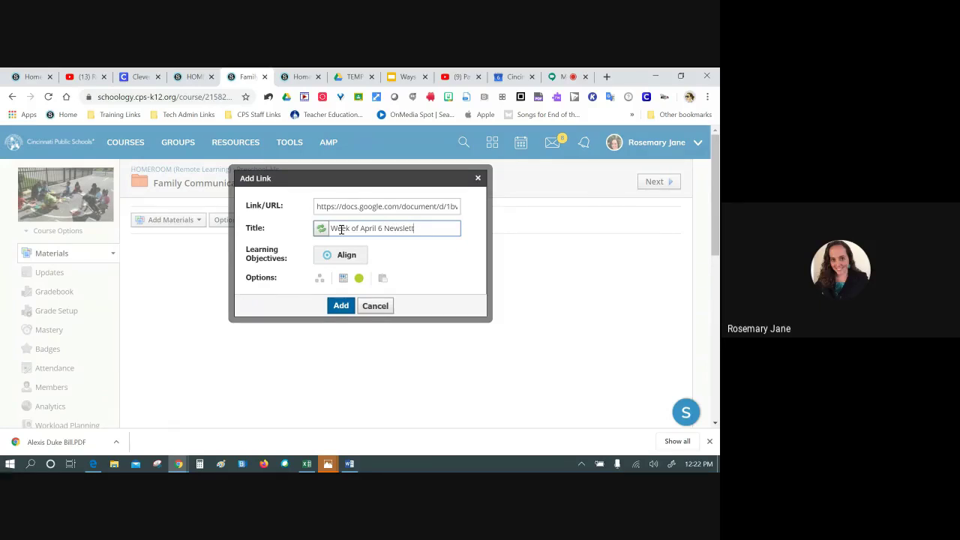
{"action": "left_click", "coordinate": [368, 305]}
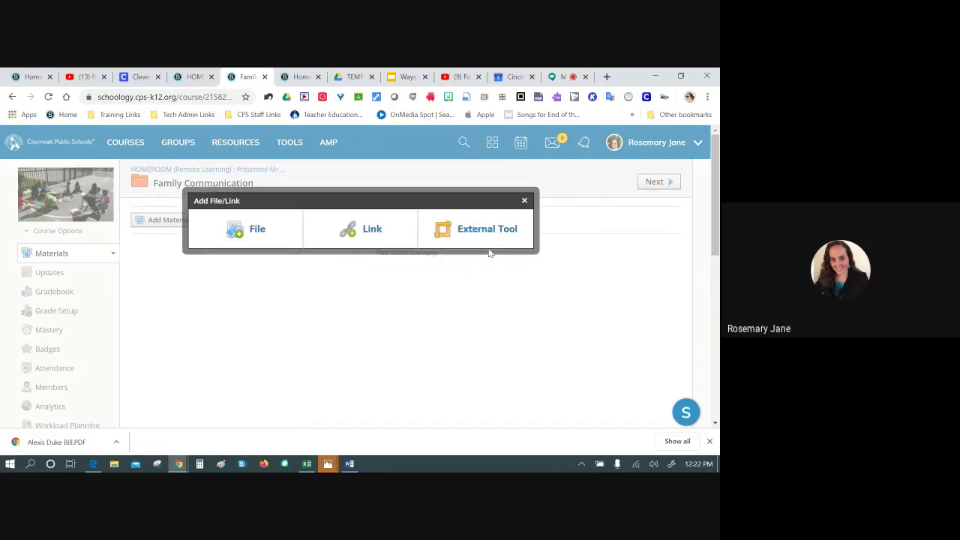
{"action": "left_click", "coordinate": [524, 200]}
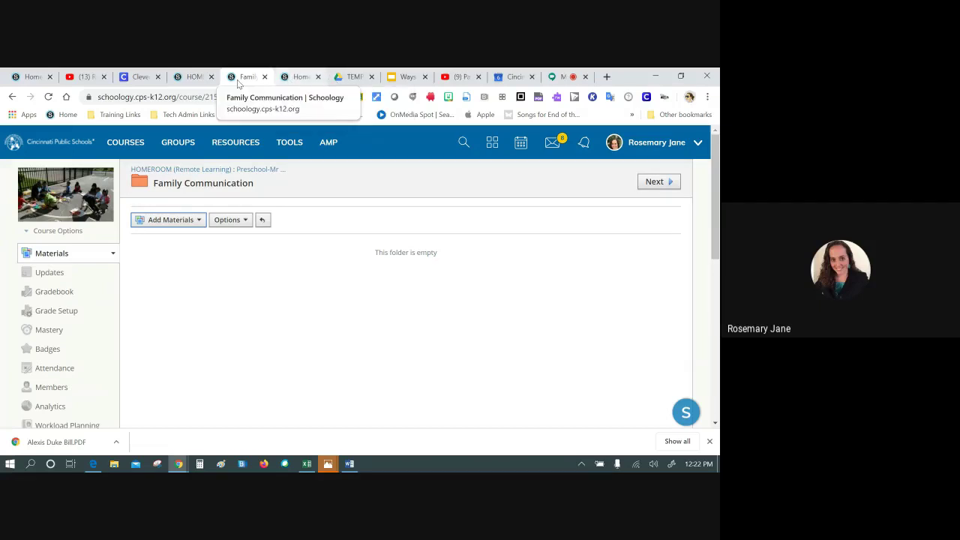
Step: Duplicate the HOMEROOM: PK course page and use the copy to open the Office of Curriculum and Instruction course's updates
{"action": "left_click", "coordinate": [199, 81]}
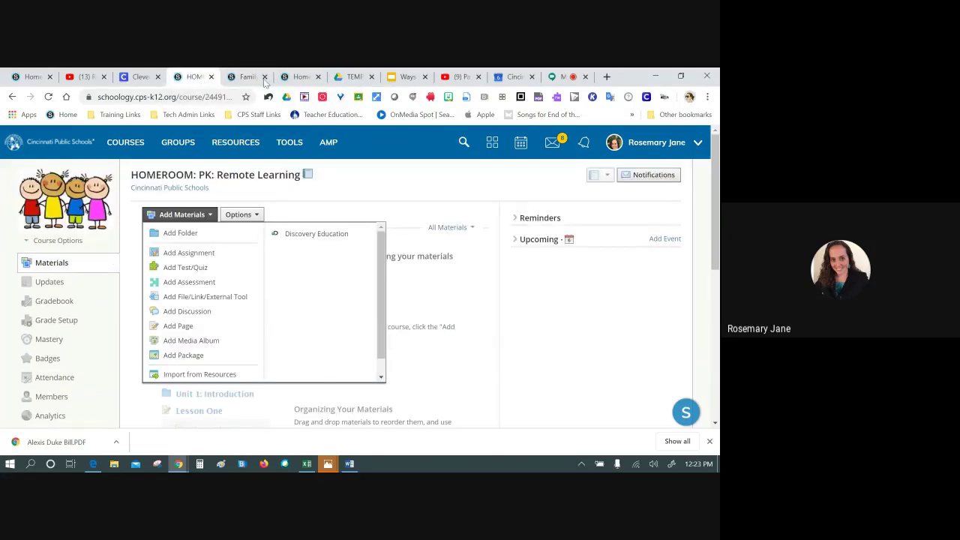
{"action": "left_click", "coordinate": [356, 174]}
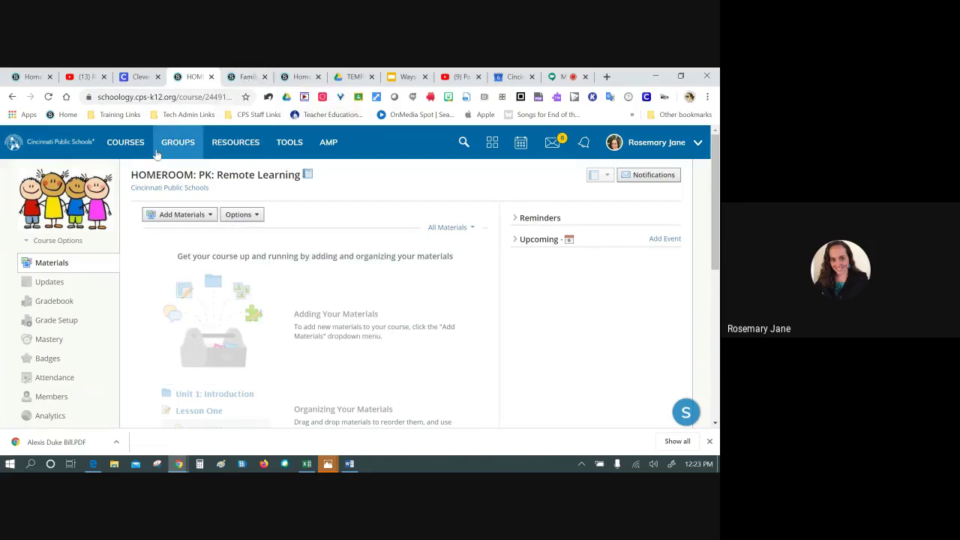
{"action": "right_click", "coordinate": [199, 78]}
{"action": "left_click", "coordinate": [217, 109]}
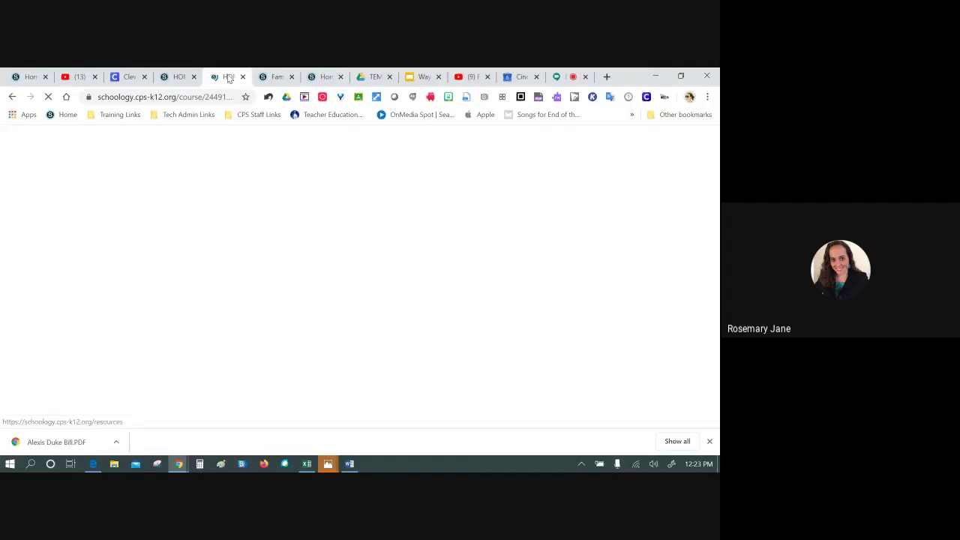
{"action": "left_click", "coordinate": [139, 146]}
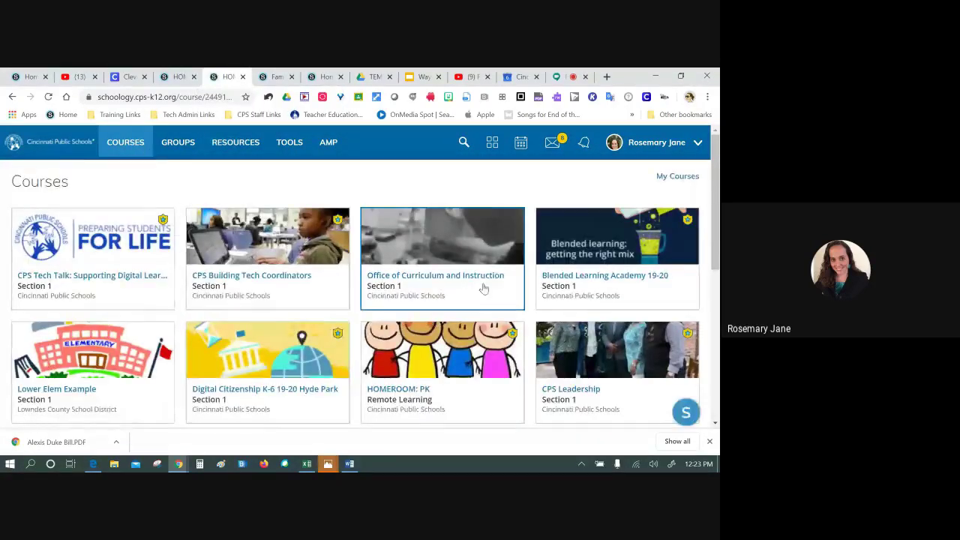
{"action": "left_click", "coordinate": [484, 289]}
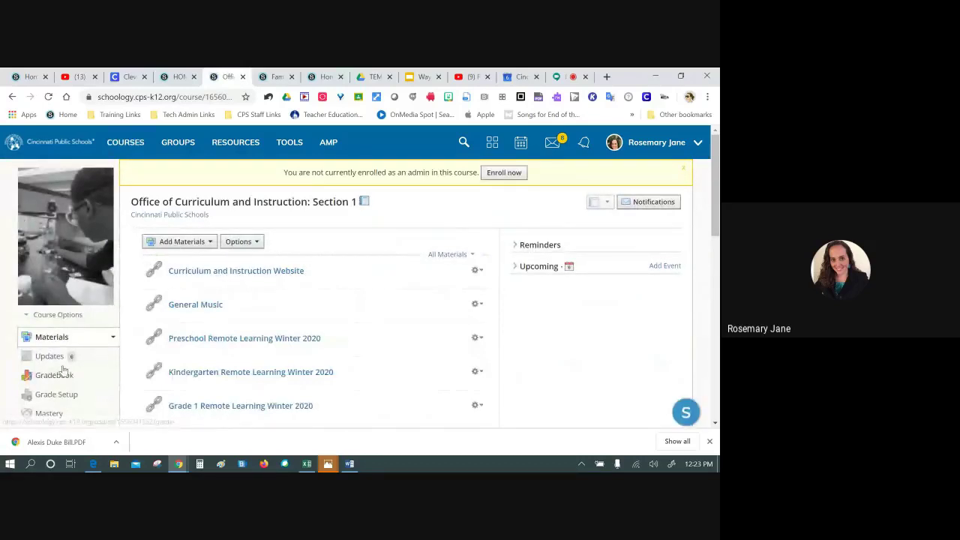
{"action": "left_click", "coordinate": [59, 360]}
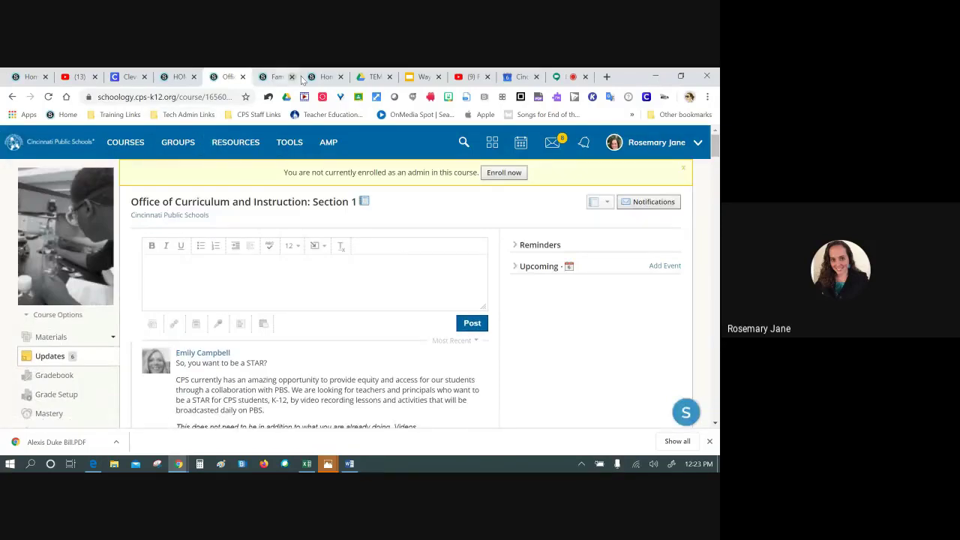
Step: Return from the Family Communication folder to the preschool homeroom's main materials and review the Resources for Families Learning at Home page
{"action": "left_click", "coordinate": [269, 78]}
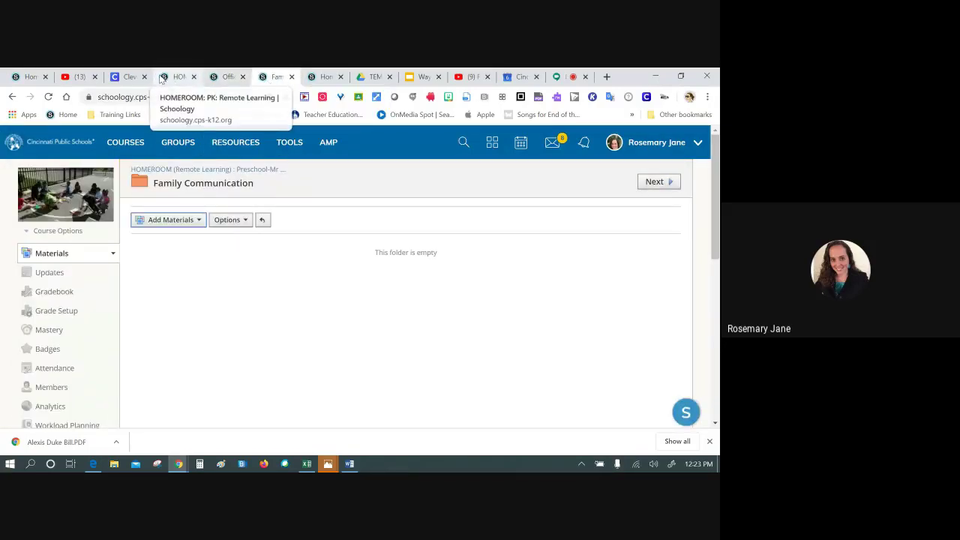
{"action": "left_click", "coordinate": [185, 170]}
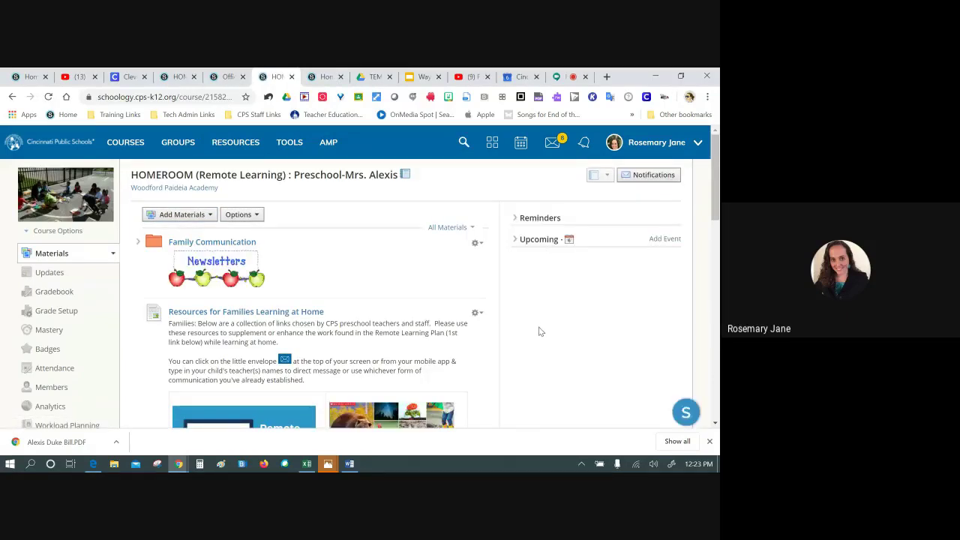
{"action": "scroll", "coordinate": [540, 331], "scroll_direction": "down", "scroll_amount": 1}
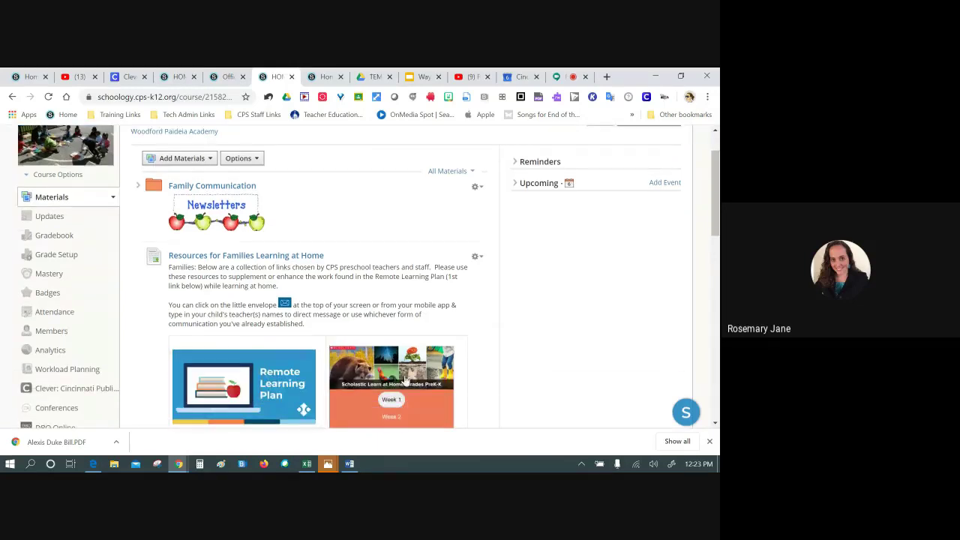
{"action": "scroll", "coordinate": [483, 361], "scroll_direction": "down", "scroll_amount": 2}
{"action": "scroll", "coordinate": [418, 300], "scroll_direction": "down", "scroll_amount": 3}
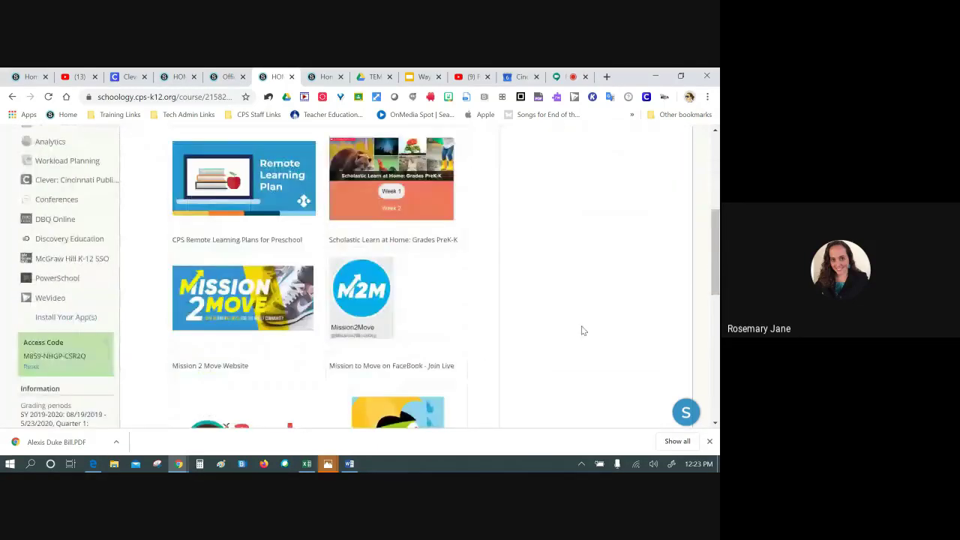
{"action": "scroll", "coordinate": [518, 295], "scroll_direction": "down", "scroll_amount": 2}
{"action": "scroll", "coordinate": [520, 290], "scroll_direction": "up", "scroll_amount": 8}
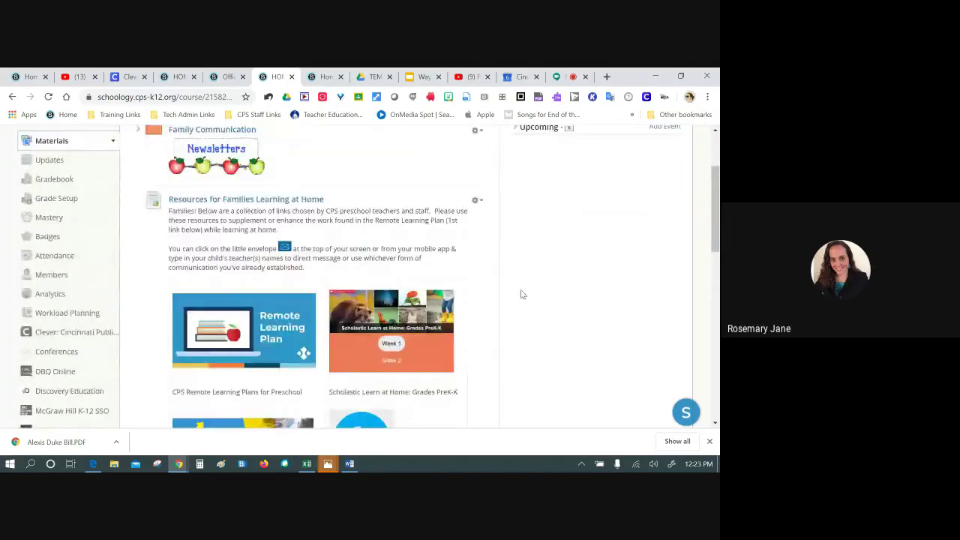
Step: Close the preschool homeroom page and, in HOMEROOM: PK, start a page titled "Remote Learning Resources" with the lines "Message" and "PBS Kids"
{"action": "left_click", "coordinate": [296, 81]}
{"action": "left_click", "coordinate": [224, 77]}
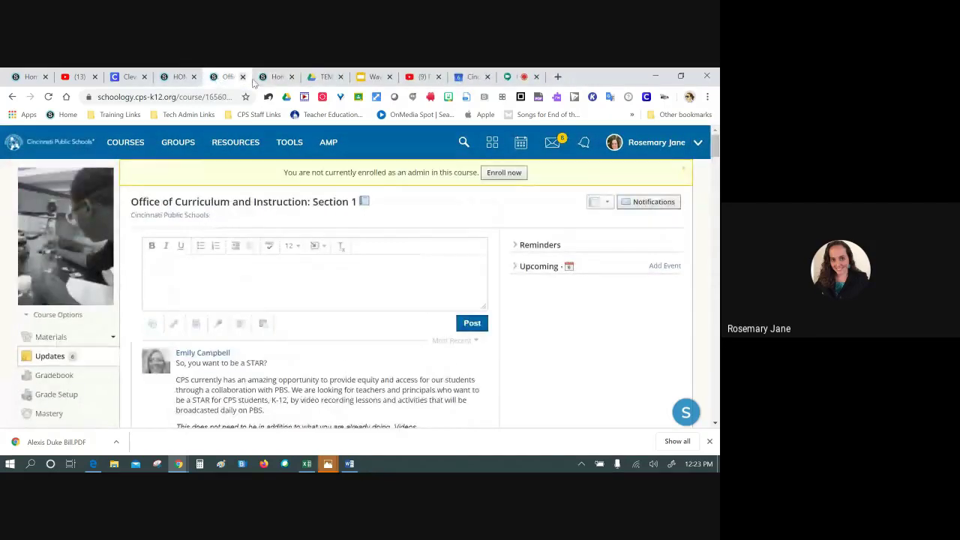
{"action": "left_click", "coordinate": [174, 78]}
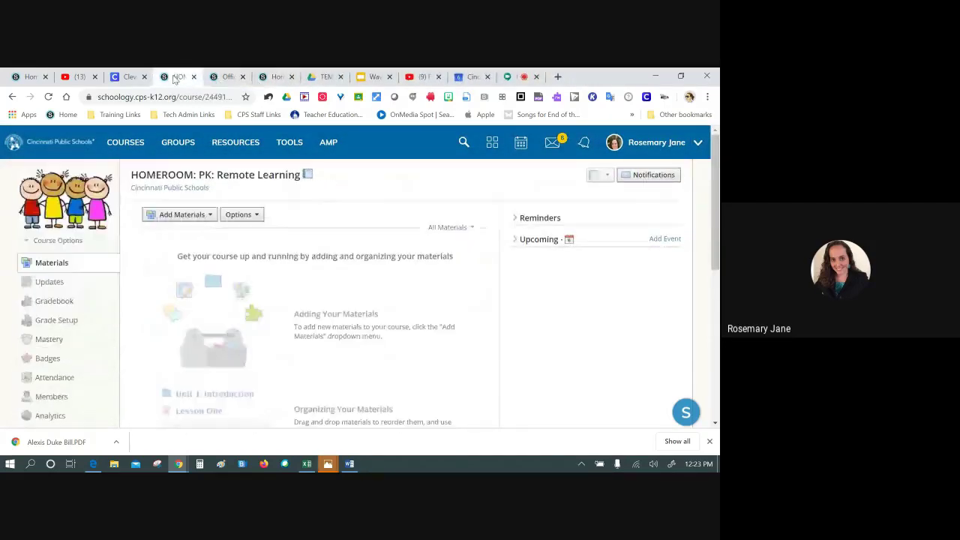
{"action": "left_click", "coordinate": [212, 216]}
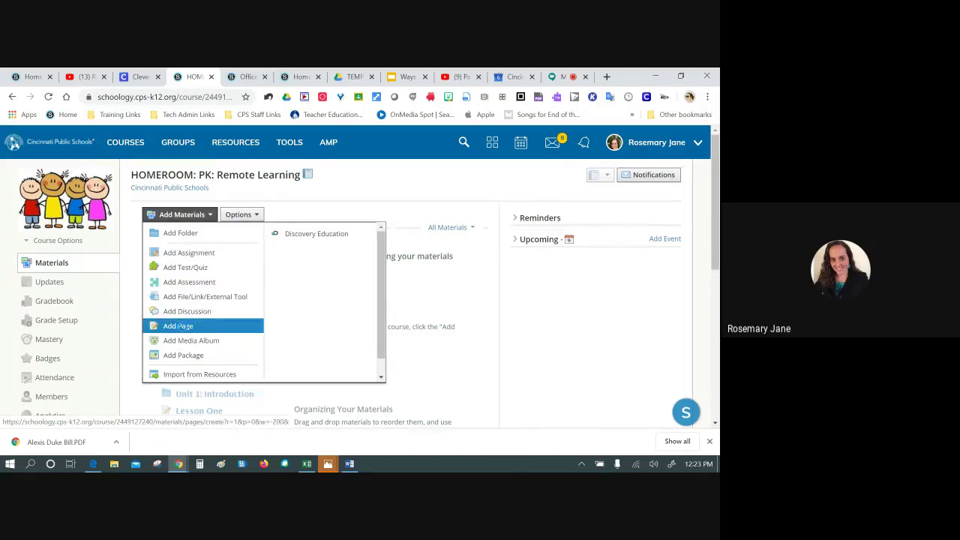
{"action": "left_click", "coordinate": [179, 325]}
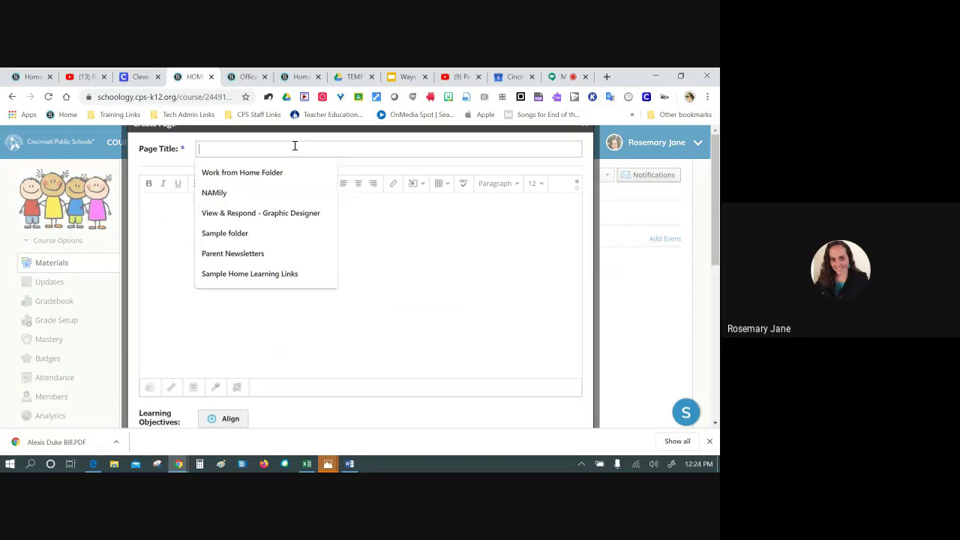
{"action": "type", "text": "Remote Learning Resources"}
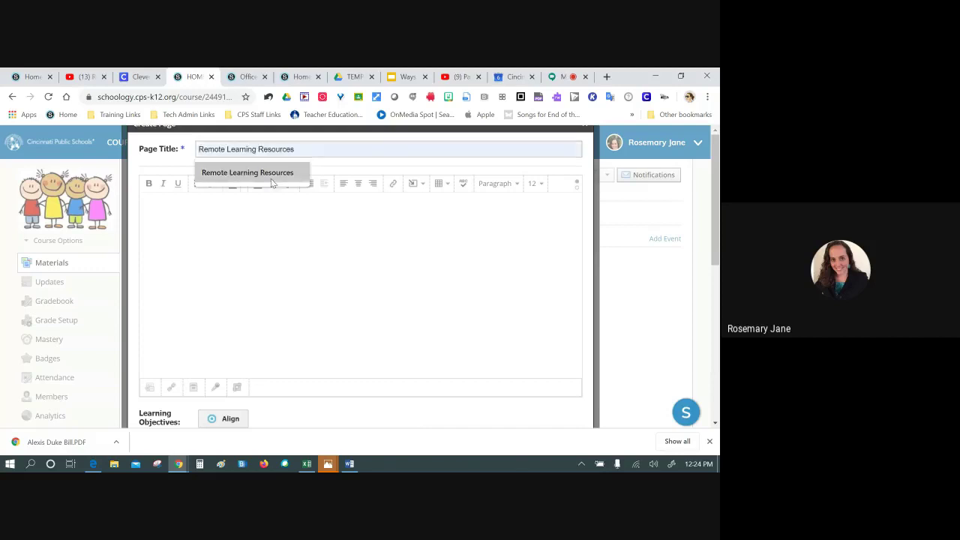
{"action": "left_click", "coordinate": [247, 172]}
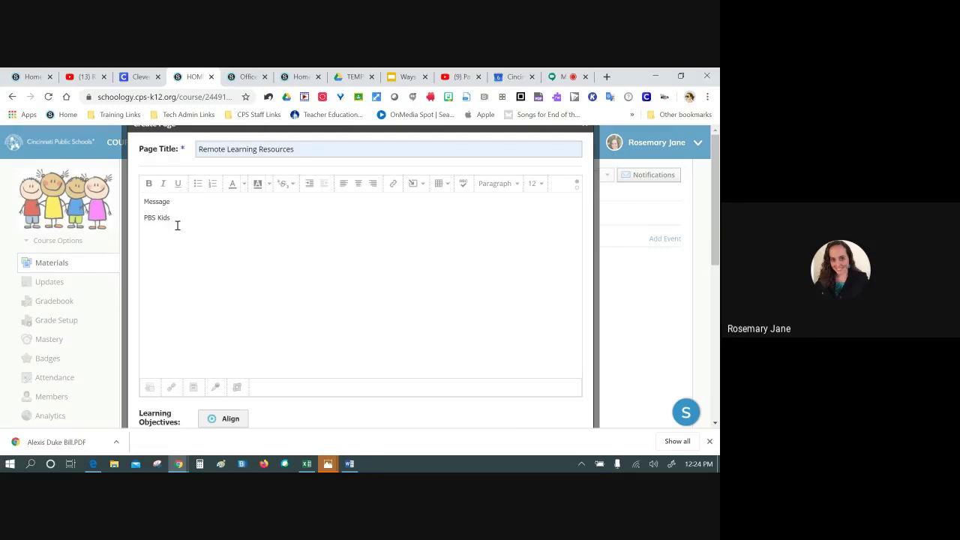
Step: Open the PBS KIDS for Parents preschool learning page at pbs.org in a new browser tab
{"action": "left_click", "coordinate": [607, 76]}
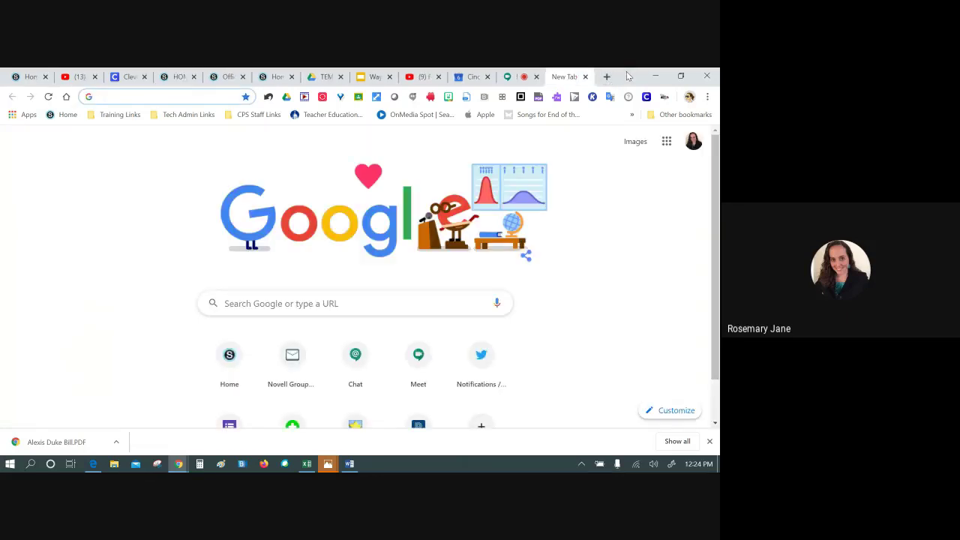
{"action": "type", "text": "pbs"}
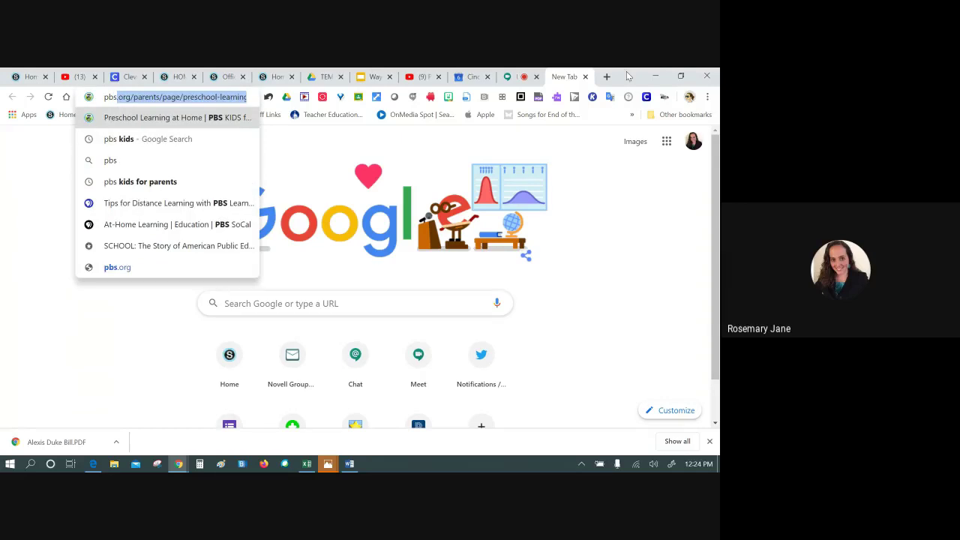
{"action": "key", "text": "Return"}
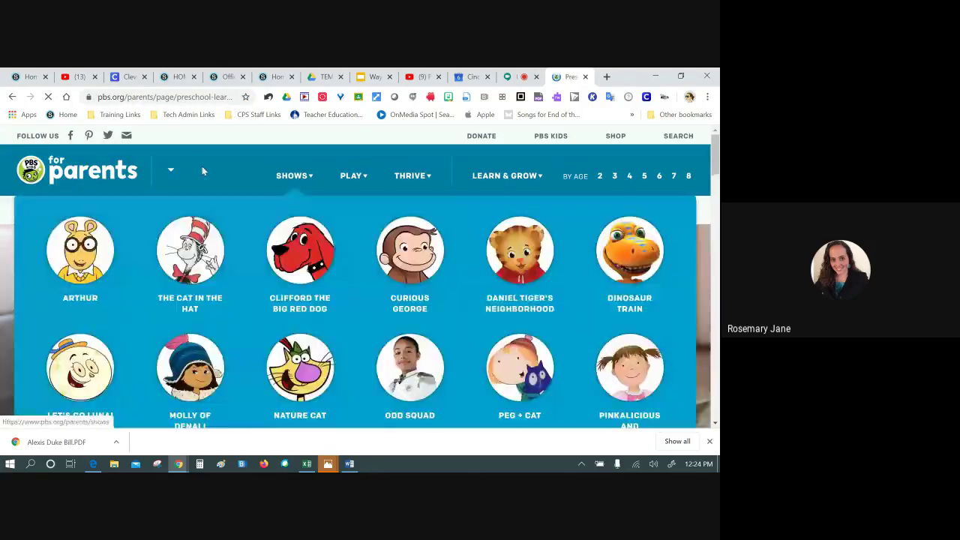
Step: Skim the PBS preschool page, return to the Remote Learning Resources draft, and start a link on the "PBS Kids" text
{"action": "scroll", "coordinate": [241, 201], "scroll_direction": "down", "scroll_amount": 2}
{"action": "scroll", "coordinate": [240, 201], "scroll_direction": "down", "scroll_amount": 10}
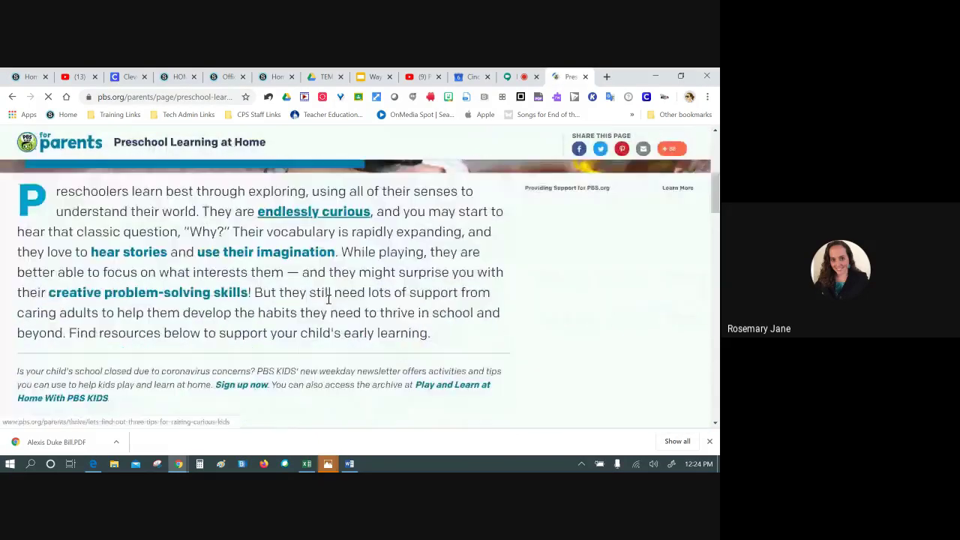
{"action": "scroll", "coordinate": [324, 307], "scroll_direction": "up", "scroll_amount": 12}
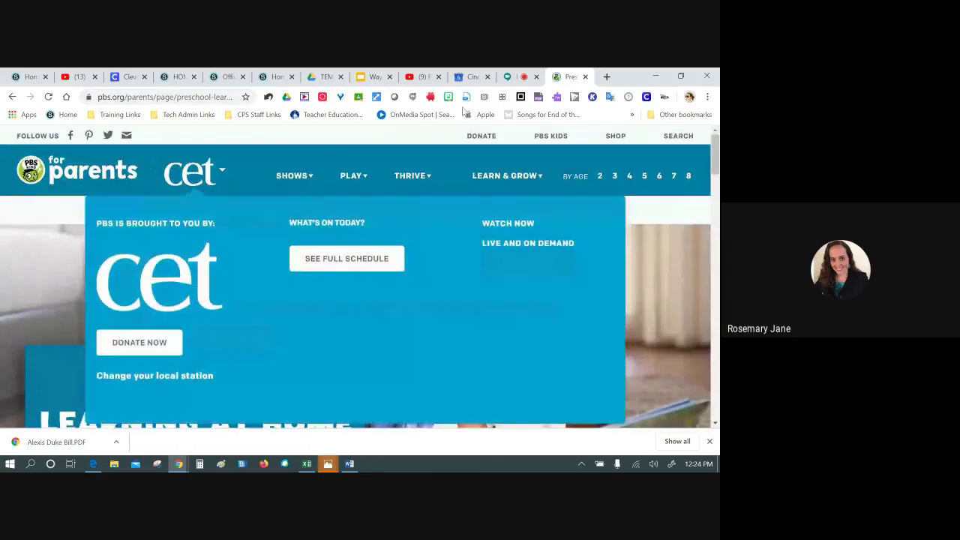
{"action": "left_click", "coordinate": [167, 79]}
{"action": "left_click_drag", "start_coordinate": [173, 218], "coordinate": [141, 220]}
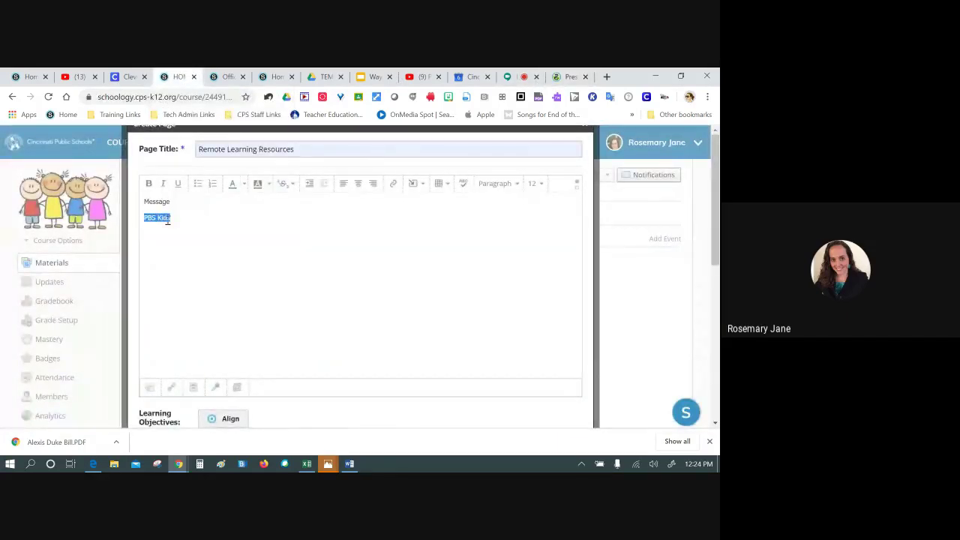
{"action": "left_click", "coordinate": [392, 184]}
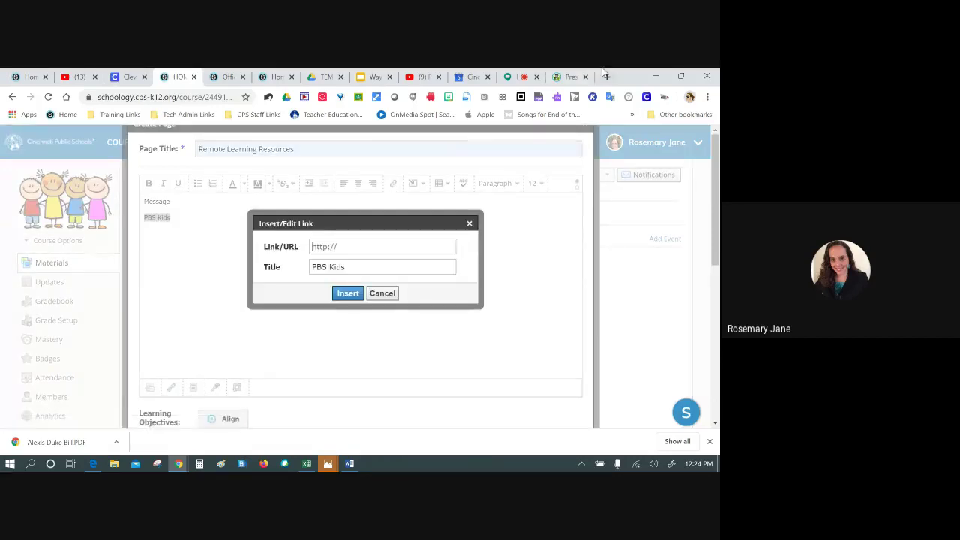
Step: Copy the PBS Preschool Learning at Home page address and insert it as the link for the "PBS Kids" text
{"action": "left_click", "coordinate": [558, 77]}
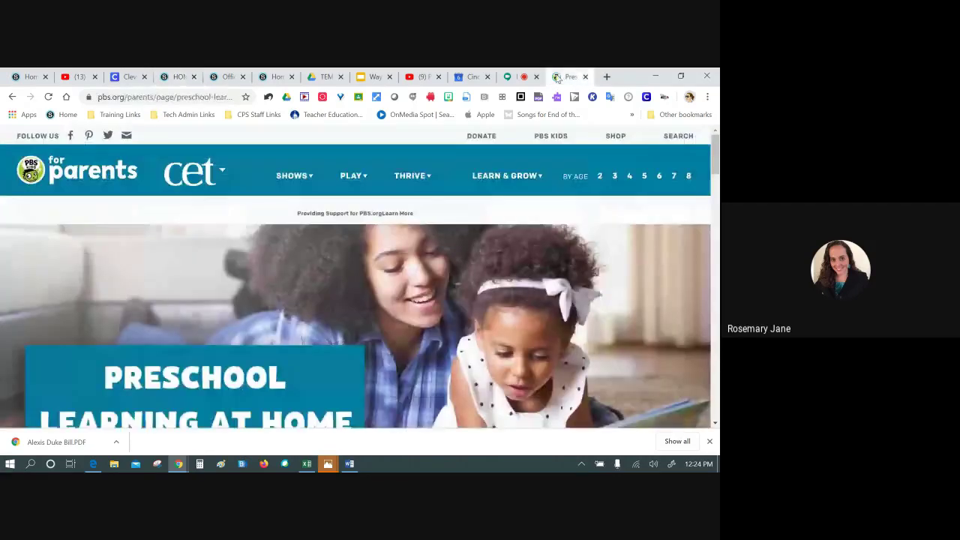
{"action": "left_click", "coordinate": [174, 97]}
{"action": "right_click", "coordinate": [174, 97]}
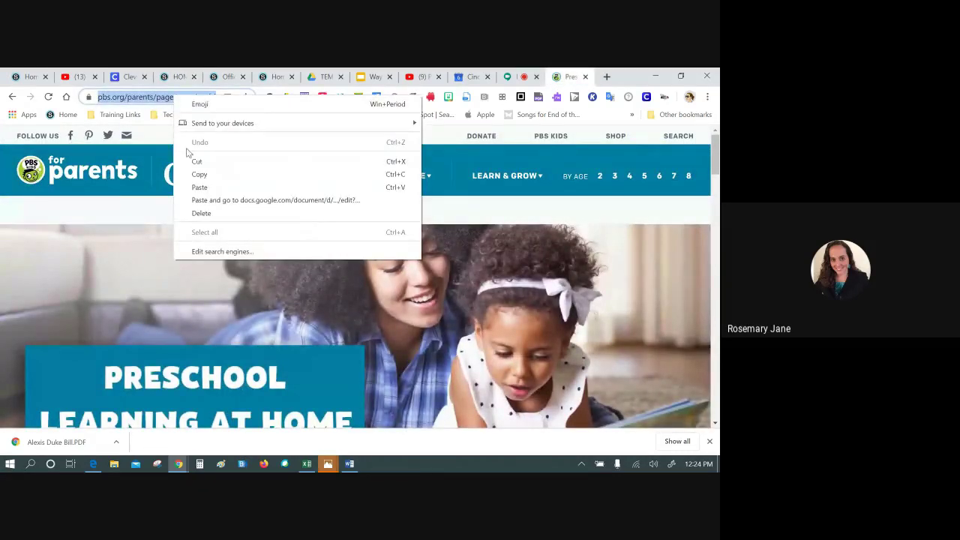
{"action": "left_click", "coordinate": [198, 174]}
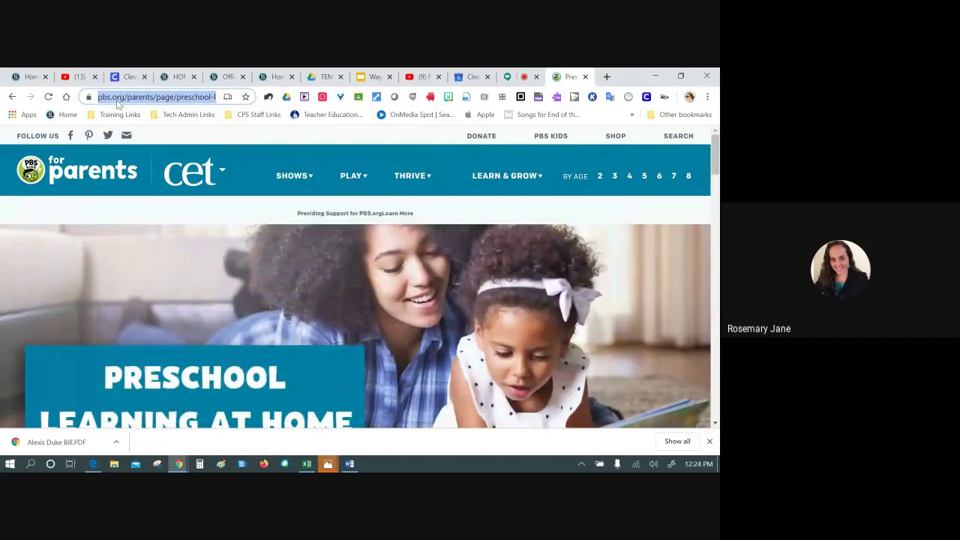
{"action": "left_click", "coordinate": [180, 78]}
{"action": "right_click", "coordinate": [327, 246]}
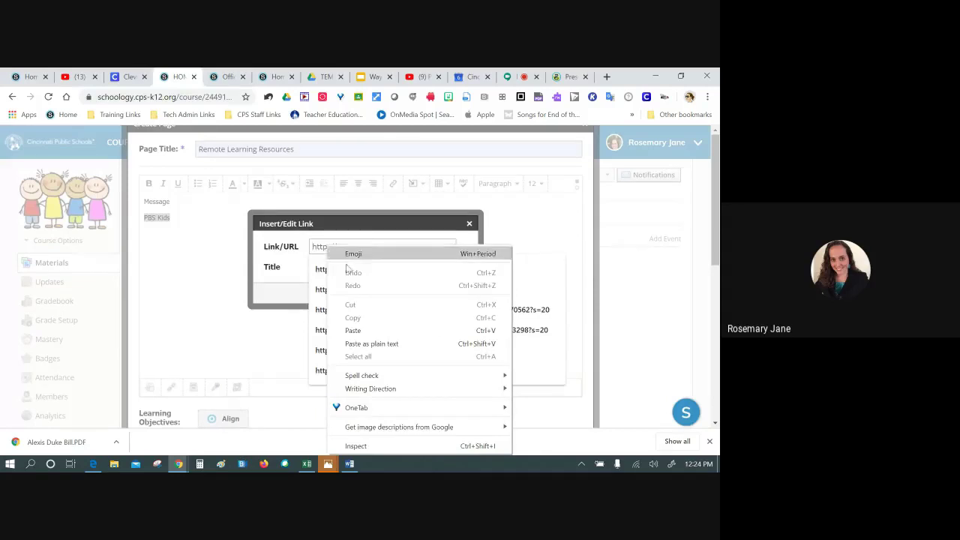
{"action": "left_click", "coordinate": [333, 328]}
{"action": "left_click", "coordinate": [448, 227]}
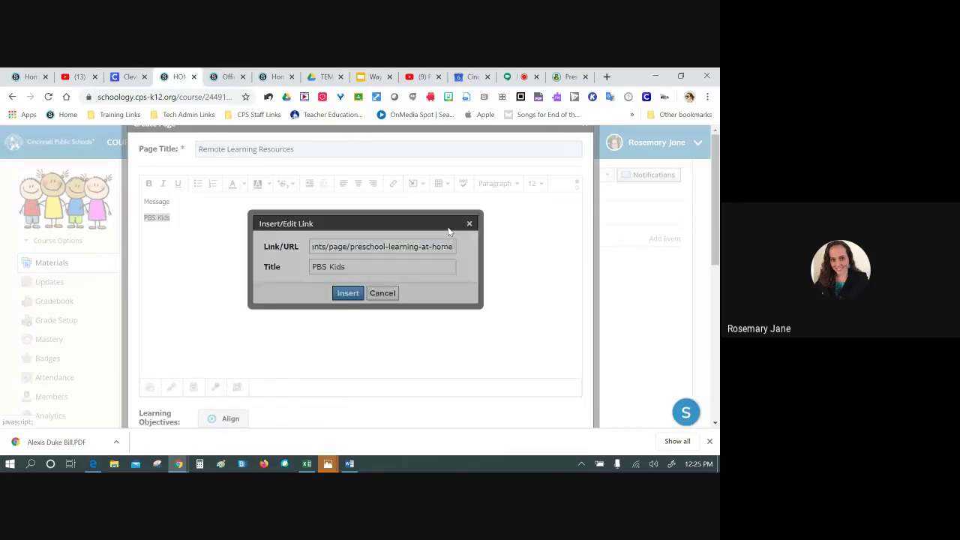
{"action": "left_click", "coordinate": [348, 294]}
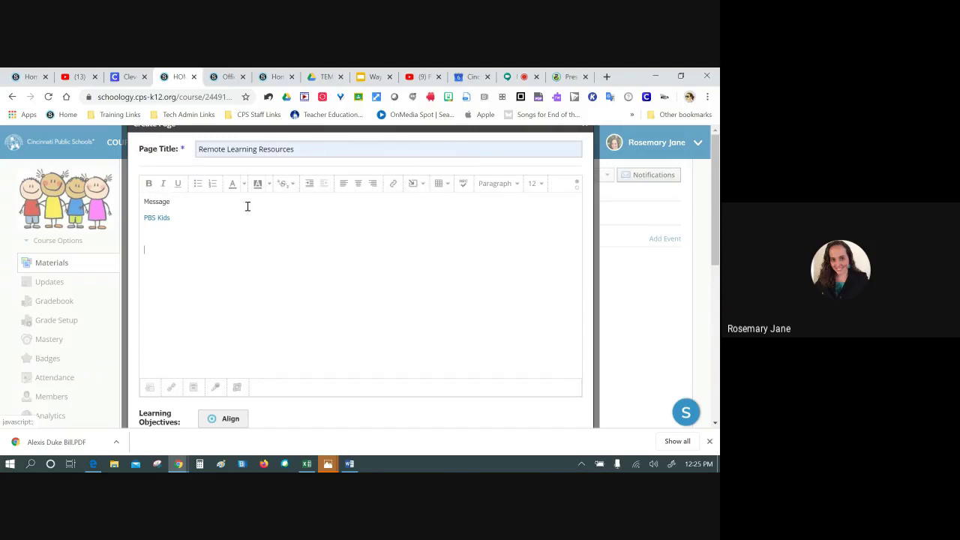
Step: Insert the "PBS for parents" image from the Snips for Schoology folder below the PBS Kids link and remove the blank space above it
{"action": "left_click", "coordinate": [158, 241]}
{"action": "left_click", "coordinate": [414, 183]}
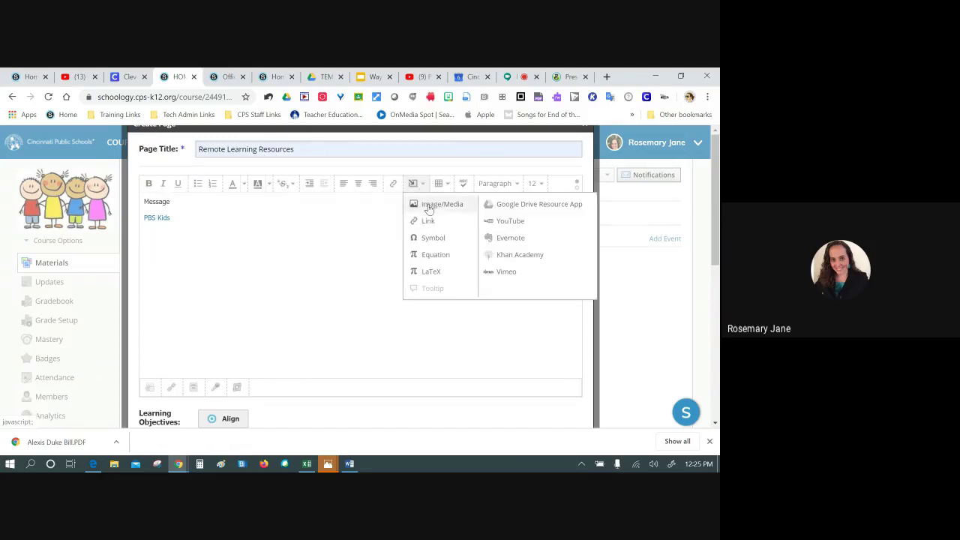
{"action": "left_click", "coordinate": [429, 205]}
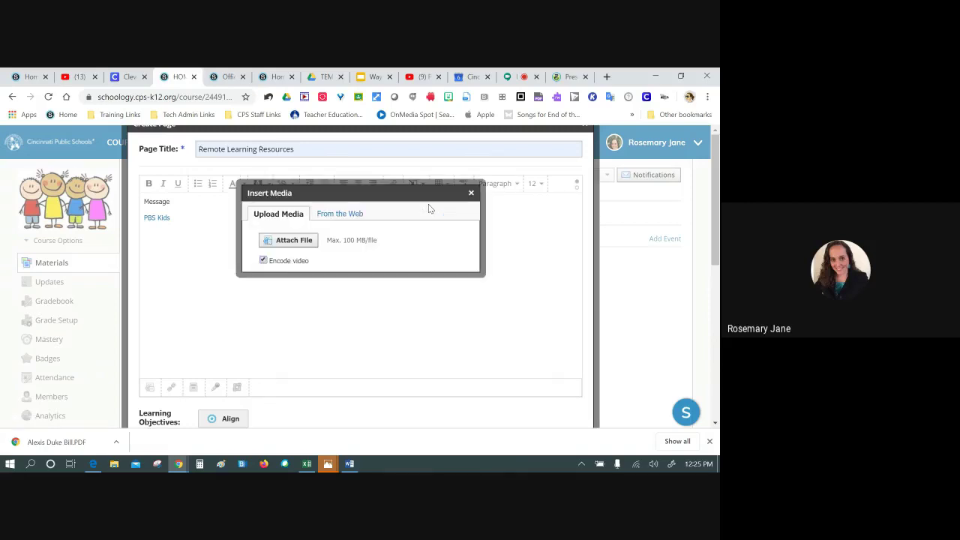
{"action": "left_click", "coordinate": [288, 240]}
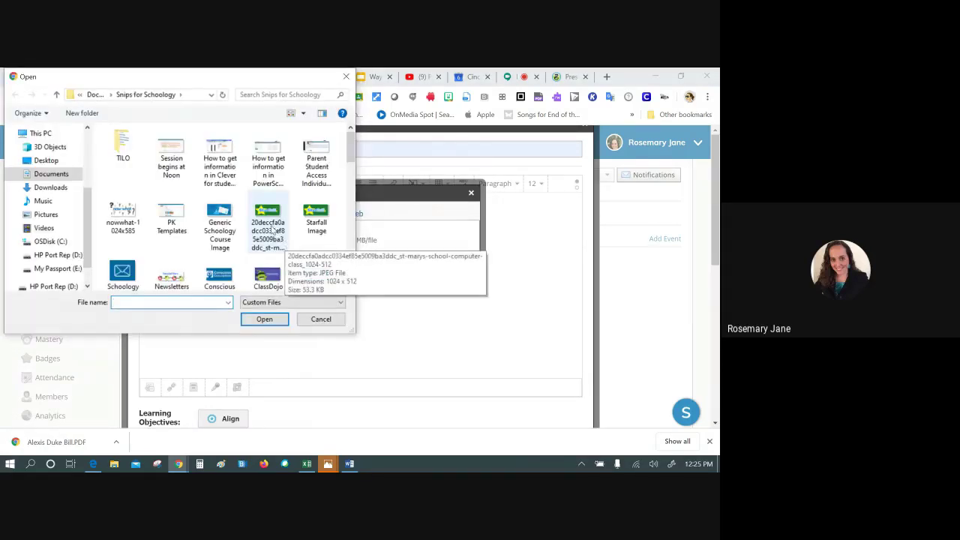
{"action": "scroll", "coordinate": [276, 233], "scroll_direction": "down", "scroll_amount": 3}
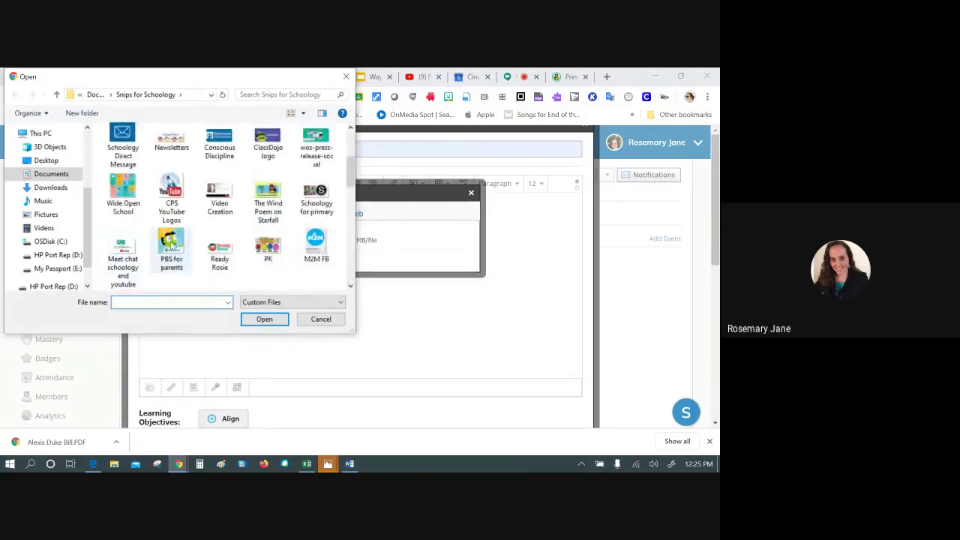
{"action": "double_click", "coordinate": [175, 255]}
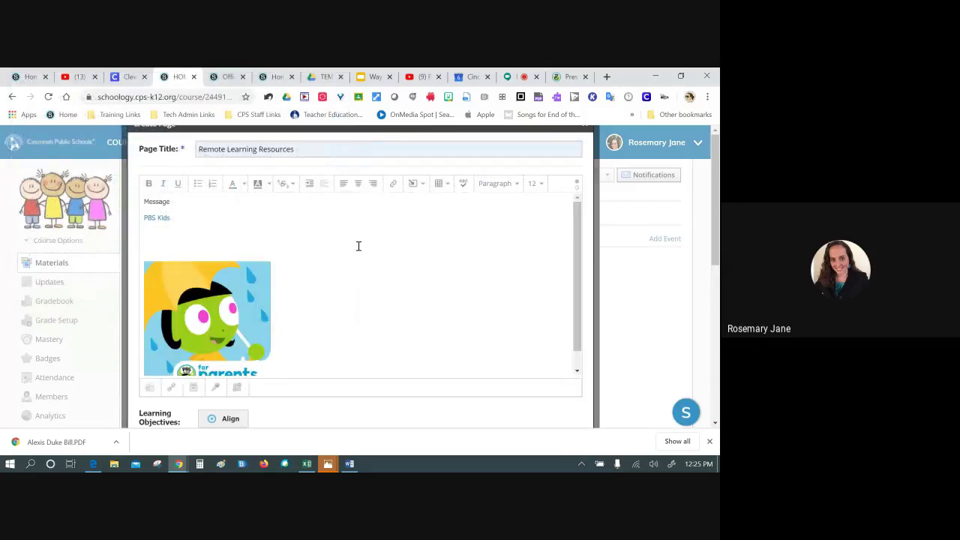
{"action": "key", "text": "BackSpace"}
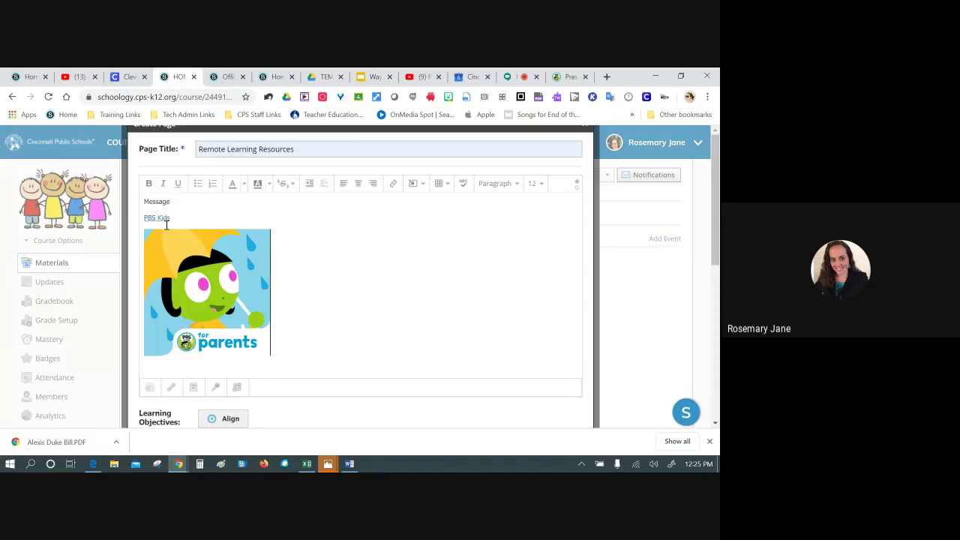
Step: Select the inserted PBS image and copy the address of the PBS Preschool Learning at Home page
{"action": "left_click", "coordinate": [217, 299]}
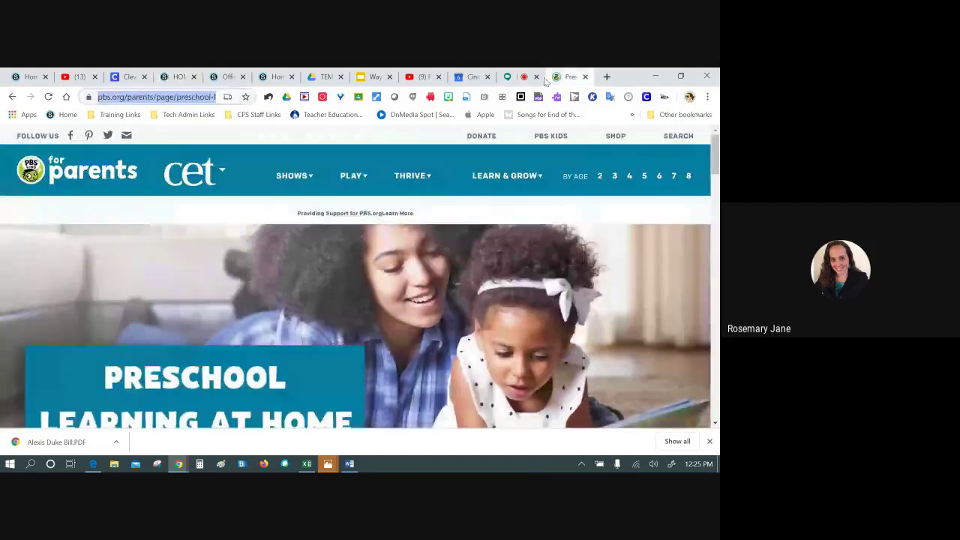
{"action": "left_click", "coordinate": [569, 76]}
{"action": "left_click", "coordinate": [206, 97]}
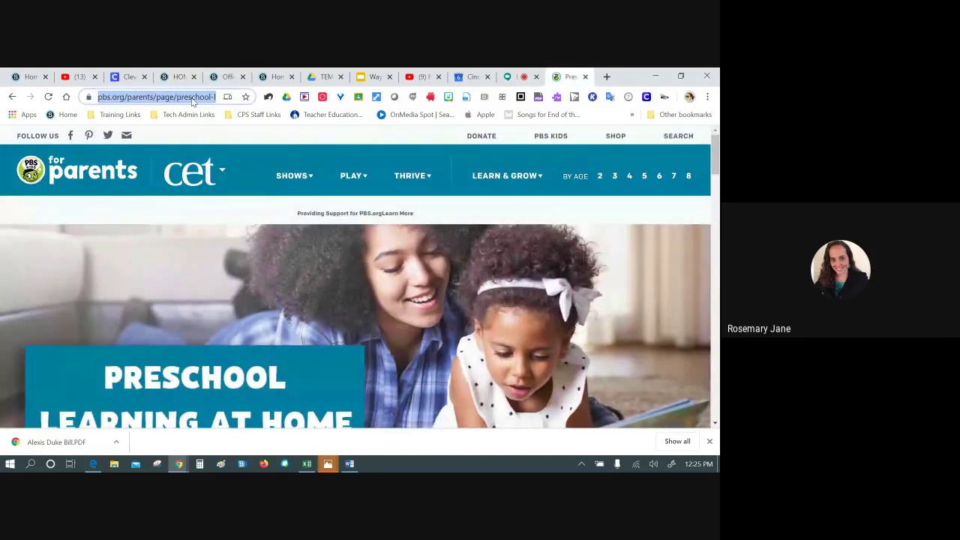
{"action": "right_click", "coordinate": [191, 101]}
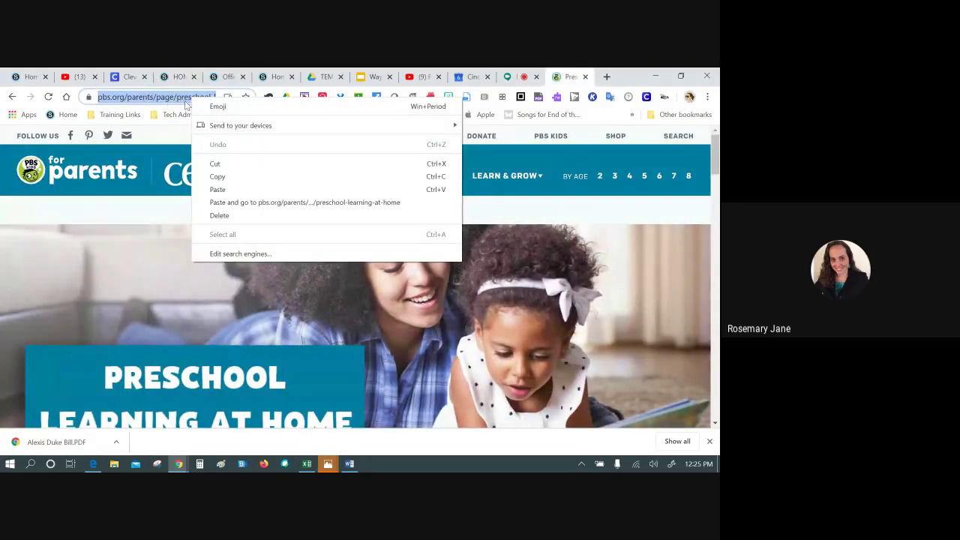
{"action": "left_click", "coordinate": [217, 176]}
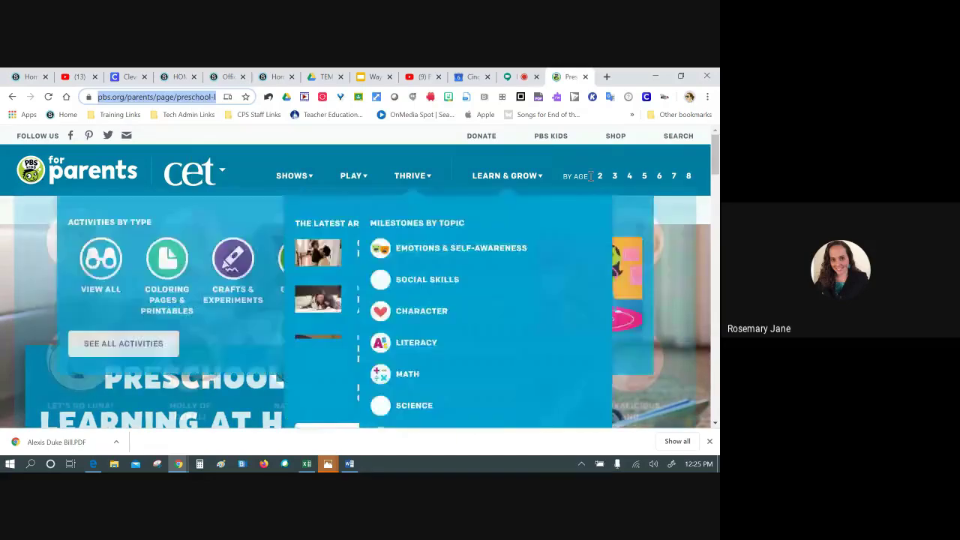
Step: Open the Age 4 page on PBS KIDS for Parents, copy its address, and return to the Remote Learning Resources draft
{"action": "left_click", "coordinate": [626, 177]}
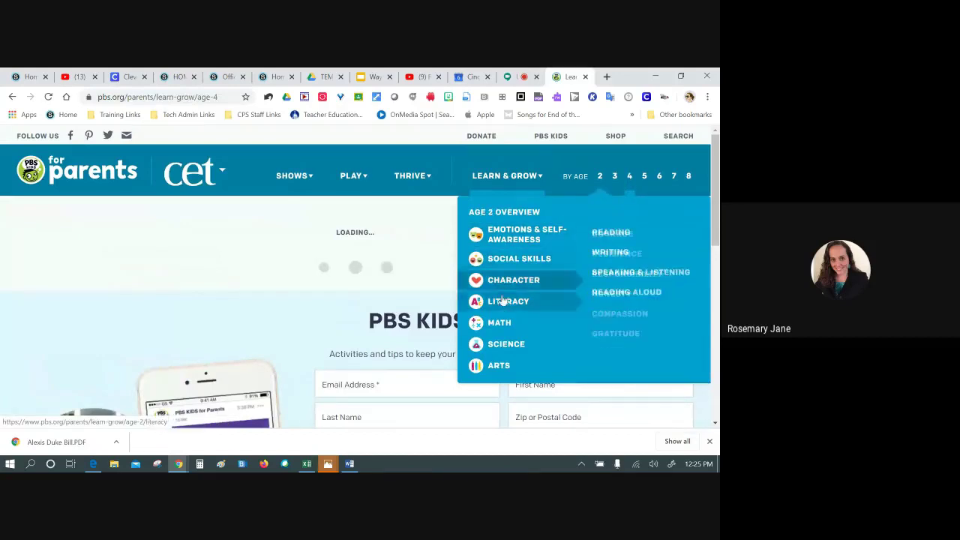
{"action": "left_click", "coordinate": [503, 300]}
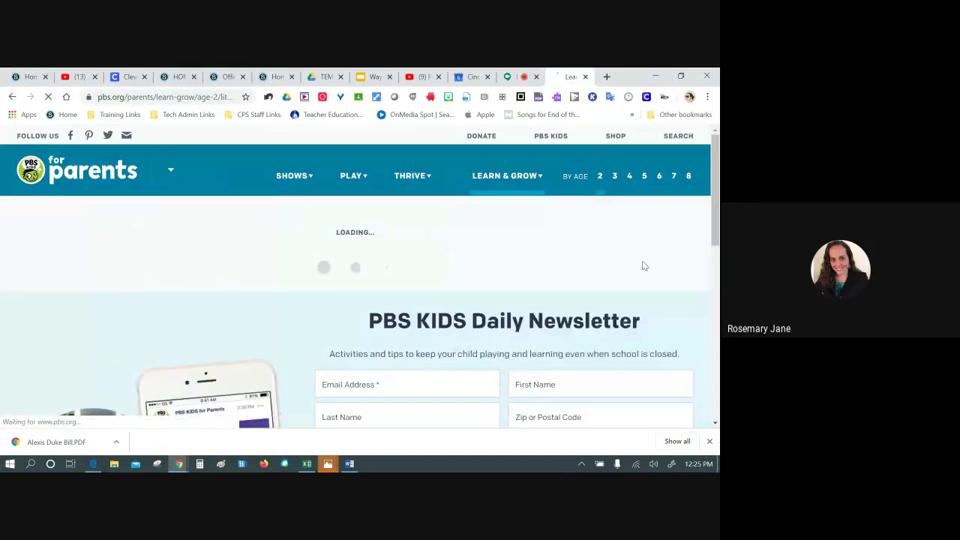
{"action": "mouse_move", "coordinate": [626, 180]}
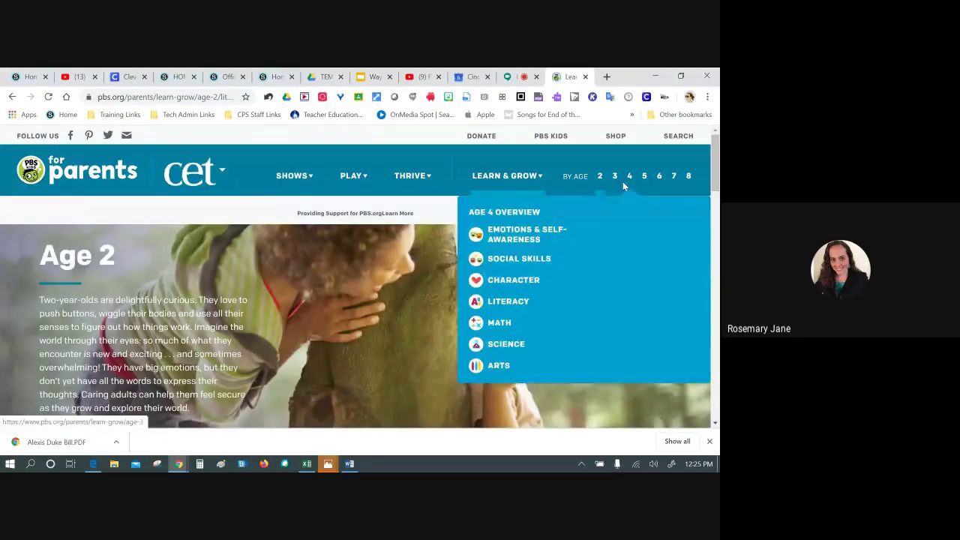
{"action": "left_click", "coordinate": [629, 177]}
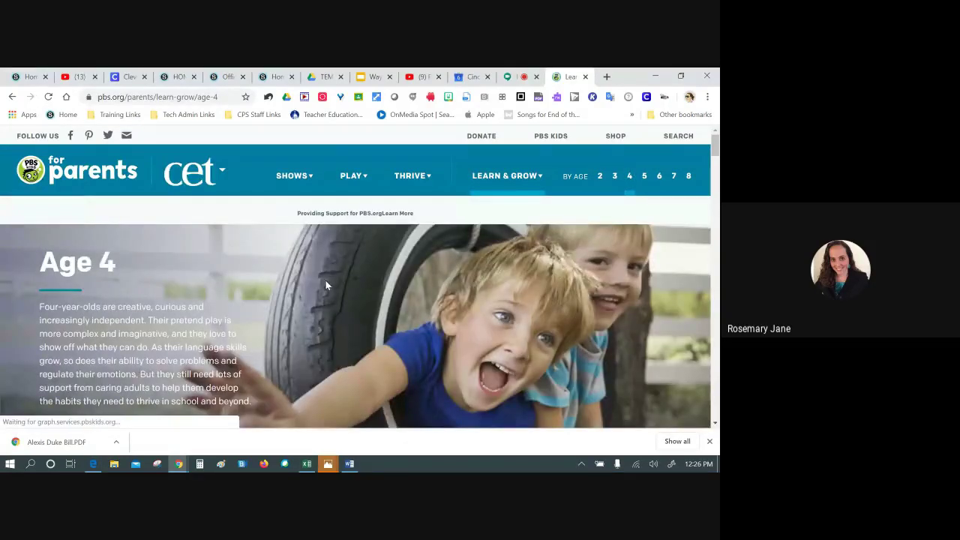
{"action": "scroll", "coordinate": [325, 285], "scroll_direction": "down", "scroll_amount": 5}
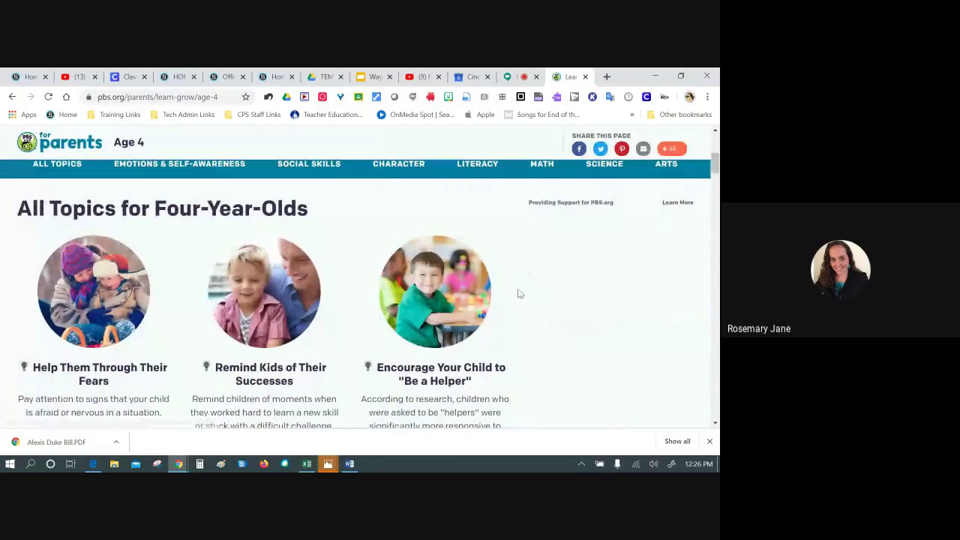
{"action": "scroll", "coordinate": [497, 296], "scroll_direction": "up", "scroll_amount": 3}
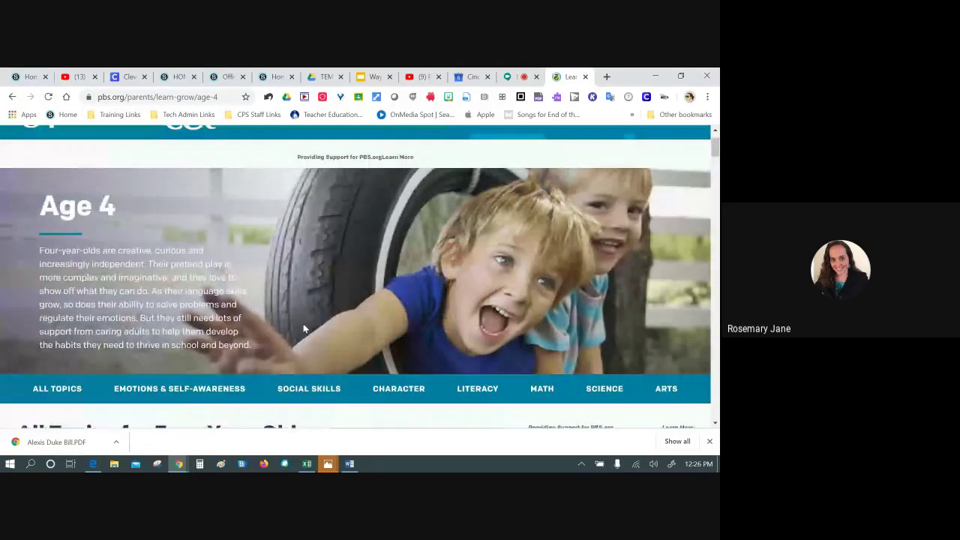
{"action": "scroll", "coordinate": [286, 288], "scroll_direction": "up", "scroll_amount": 2}
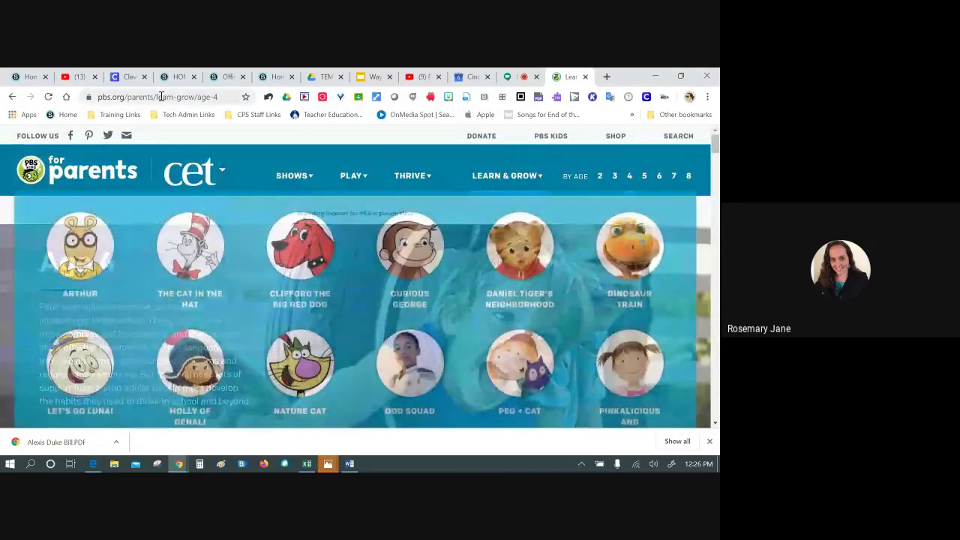
{"action": "left_click", "coordinate": [160, 97]}
{"action": "right_click", "coordinate": [160, 97]}
{"action": "left_click", "coordinate": [198, 174]}
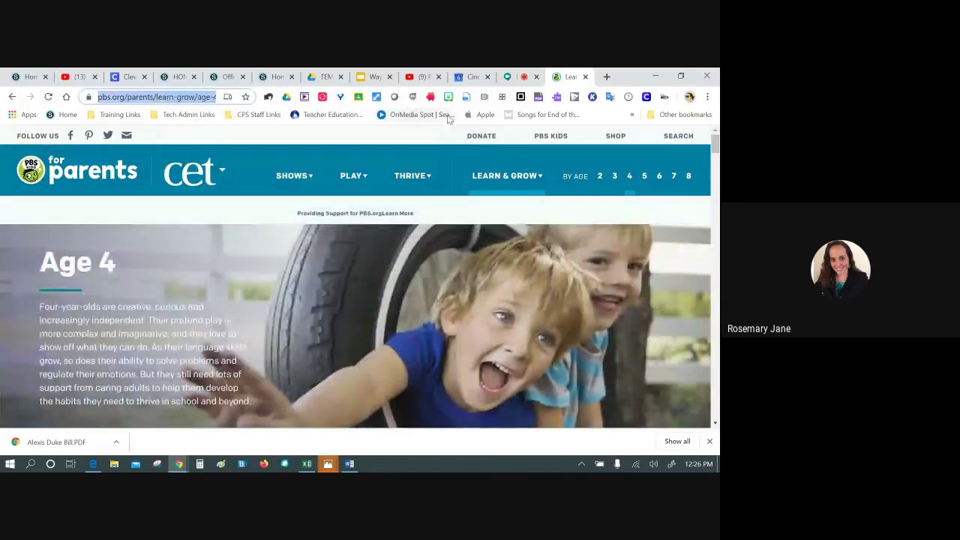
{"action": "left_click", "coordinate": [178, 78]}
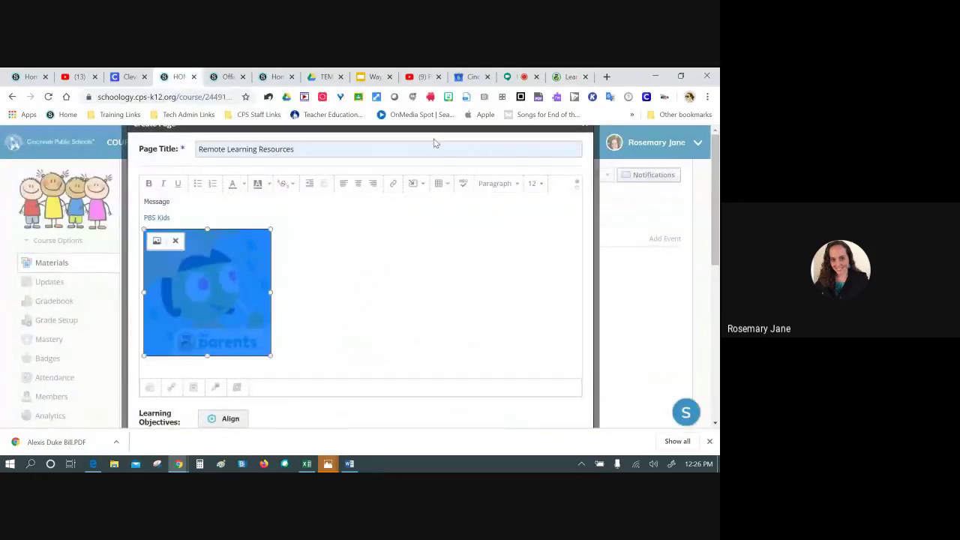
{"action": "left_click", "coordinate": [392, 183]}
{"action": "right_click", "coordinate": [312, 248]}
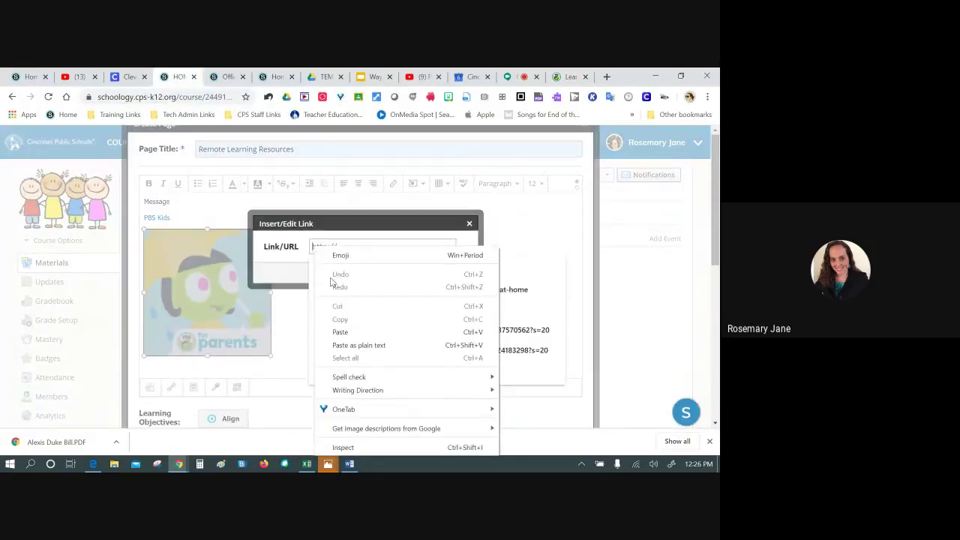
{"action": "left_click", "coordinate": [469, 224]}
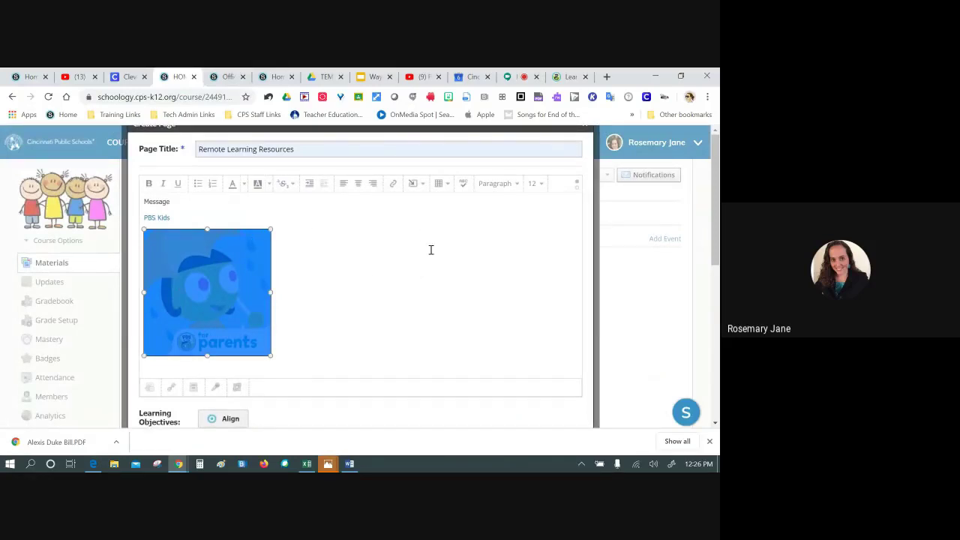
{"action": "left_click", "coordinate": [199, 200]}
Step: Link the PBS for parents image to the copied pbs.org/parents/learn-grow/age-4 address
{"action": "left_click", "coordinate": [220, 283]}
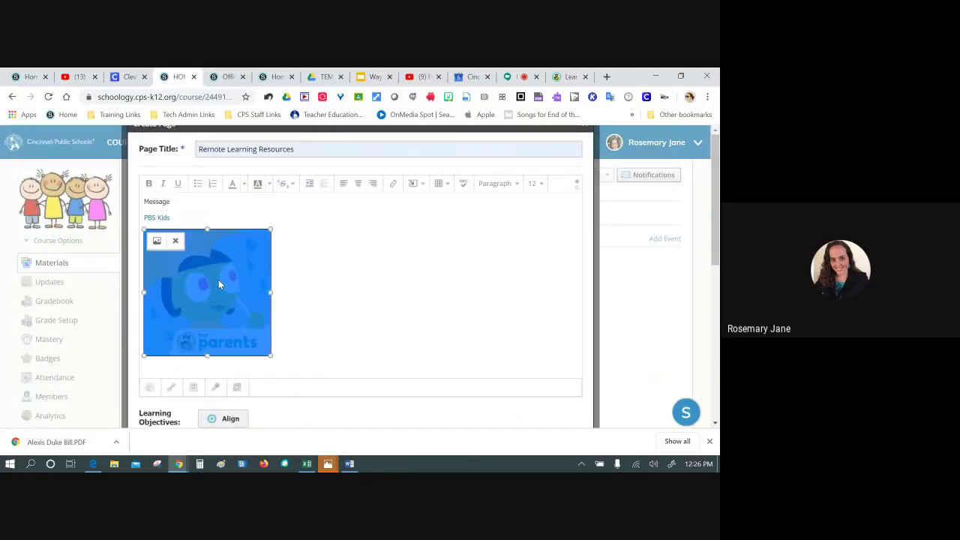
{"action": "left_click", "coordinate": [394, 186]}
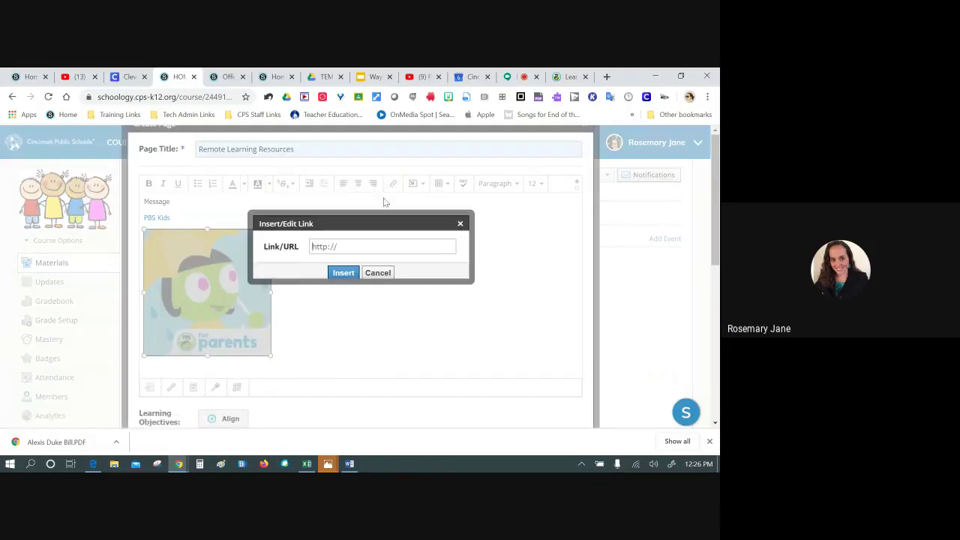
{"action": "right_click", "coordinate": [334, 249]}
{"action": "left_click", "coordinate": [353, 332]}
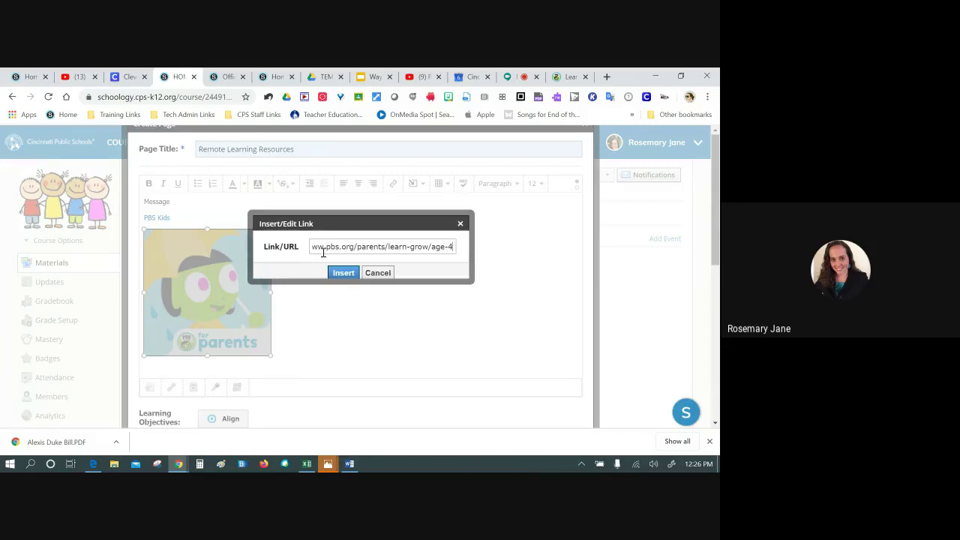
{"action": "left_click", "coordinate": [343, 273]}
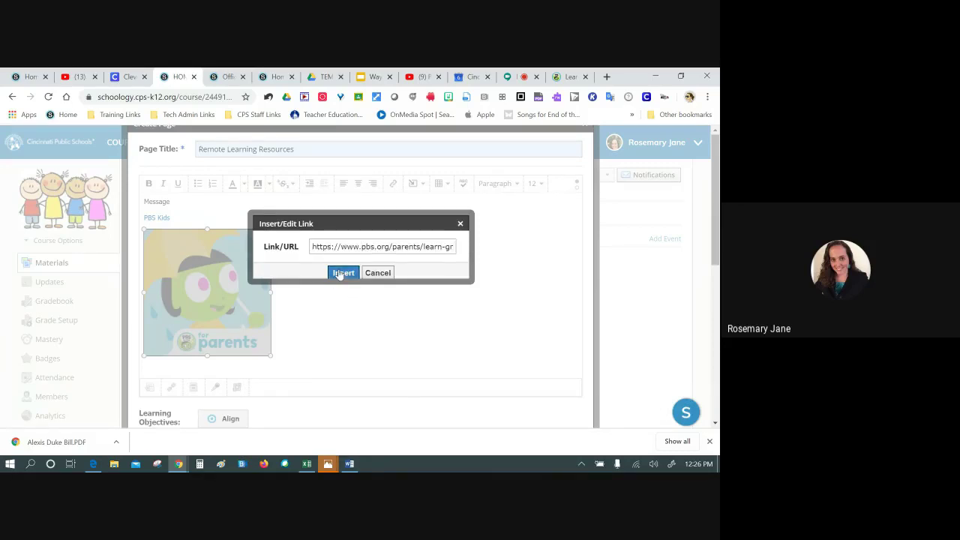
Step: Deselect the linked PBS image and create the Remote Learning Resources page in the course materials
{"action": "left_click", "coordinate": [281, 335]}
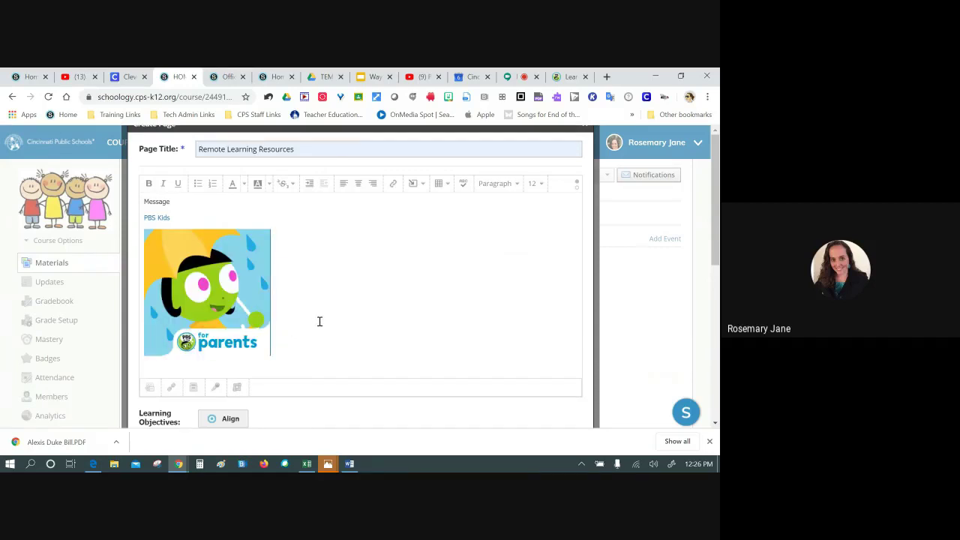
{"action": "scroll", "coordinate": [320, 321], "scroll_direction": "down", "scroll_amount": 5}
{"action": "left_click", "coordinate": [343, 356]}
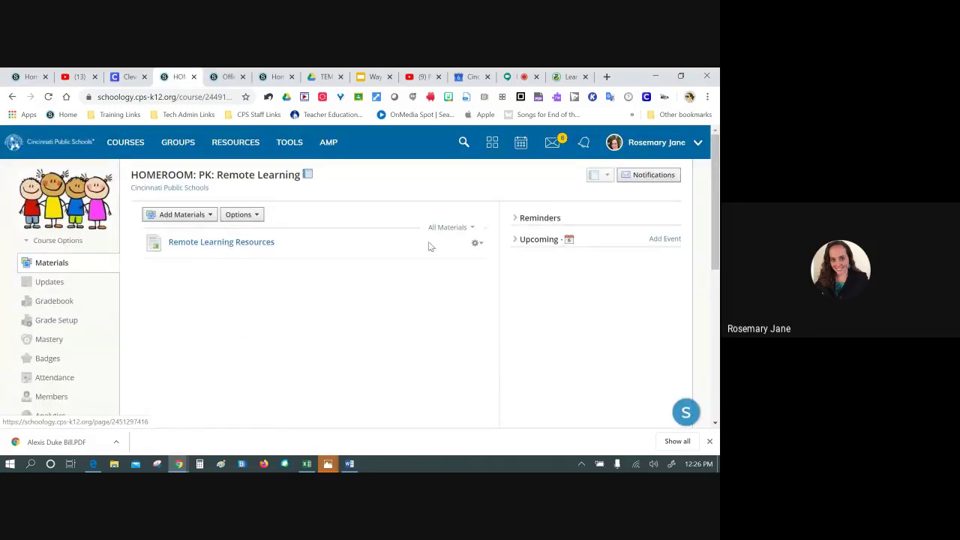
Step: Edit the Remote Learning Resources page so it displays inline on the materials page, and save the changes
{"action": "left_click", "coordinate": [477, 243]}
{"action": "left_click", "coordinate": [489, 264]}
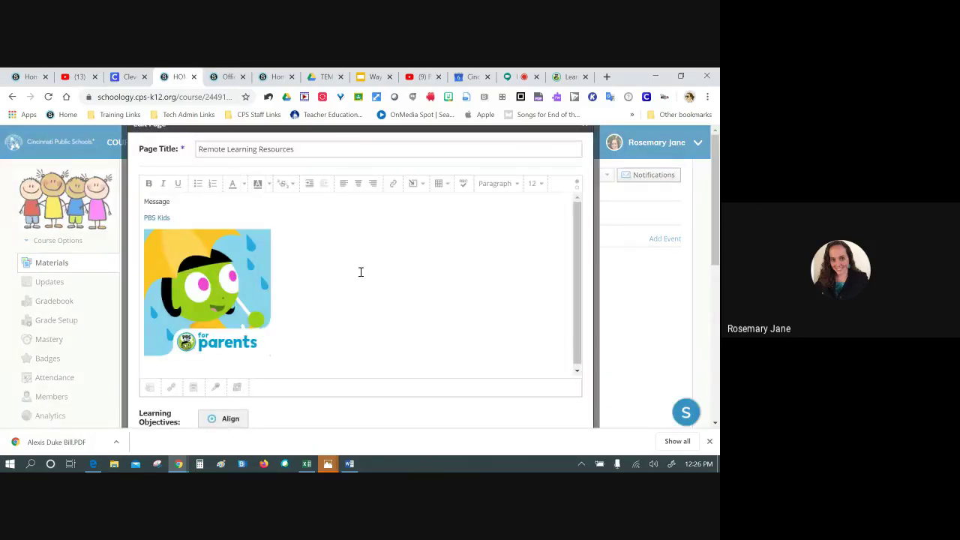
{"action": "scroll", "coordinate": [360, 270], "scroll_direction": "down", "scroll_amount": 5}
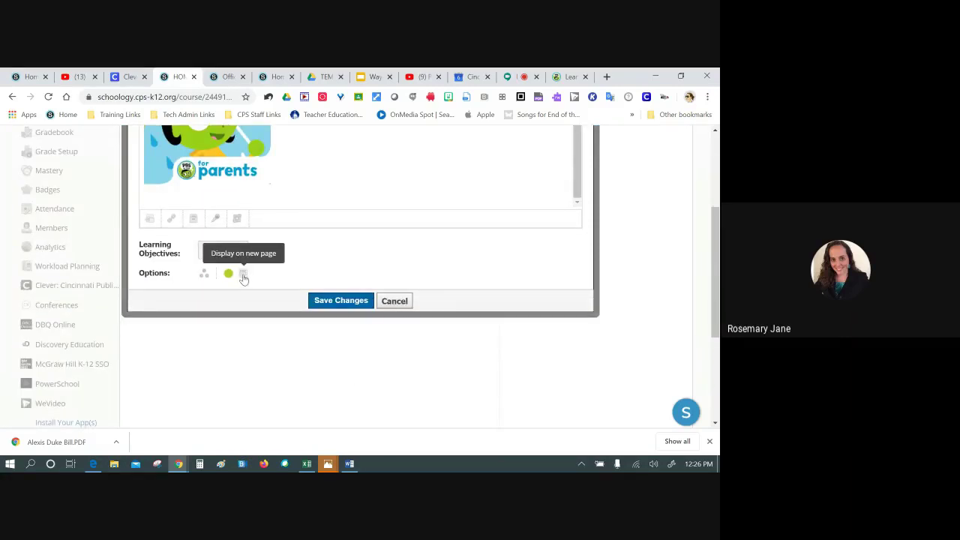
{"action": "left_click", "coordinate": [242, 274]}
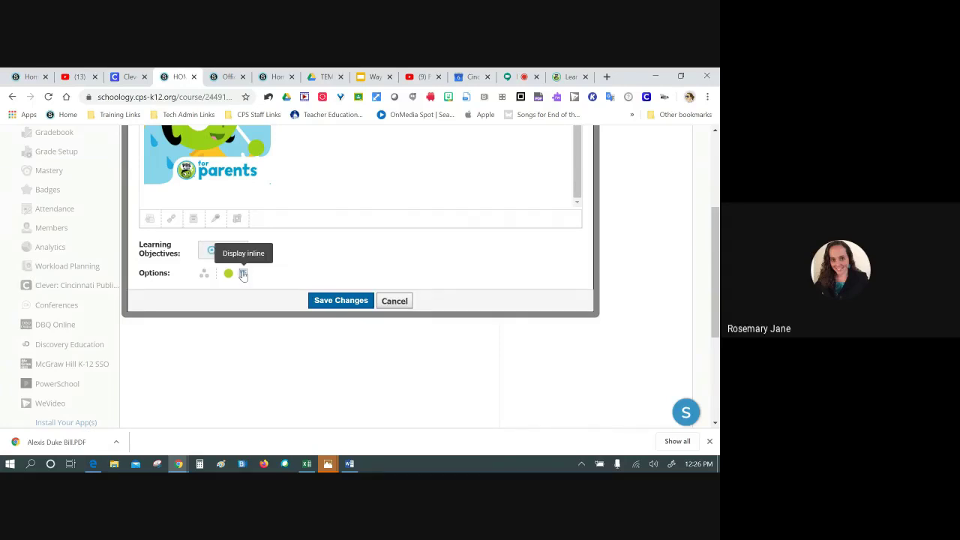
{"action": "left_click", "coordinate": [339, 302]}
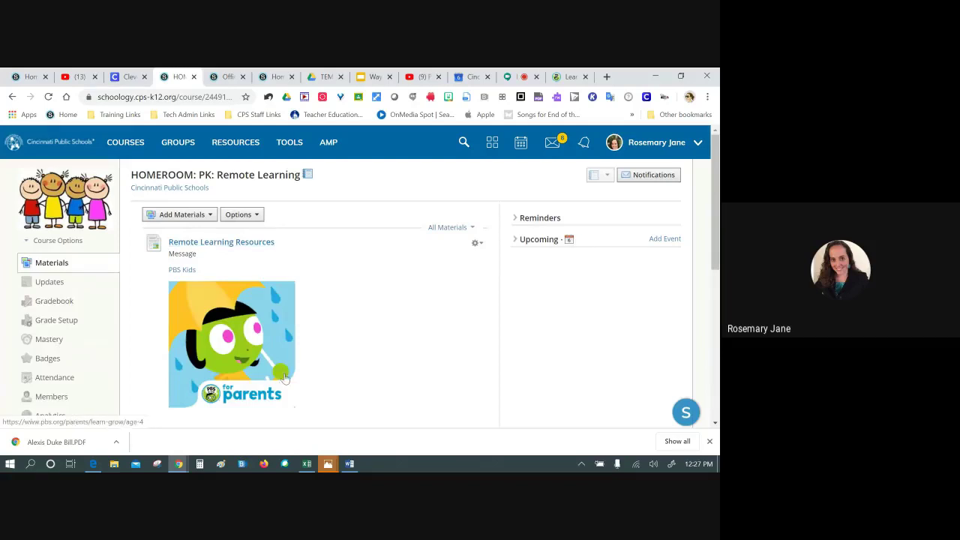
Step: Follow the PBS for parents image link to check the Age 4 page, and close the older duplicate PBS page
{"action": "left_click", "coordinate": [273, 299]}
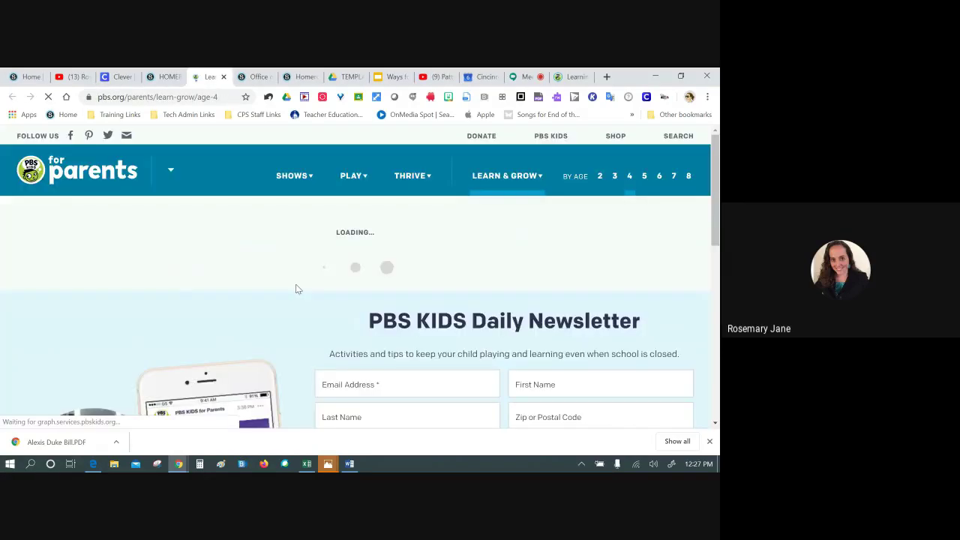
{"action": "scroll", "coordinate": [402, 366], "scroll_direction": "down", "scroll_amount": 4}
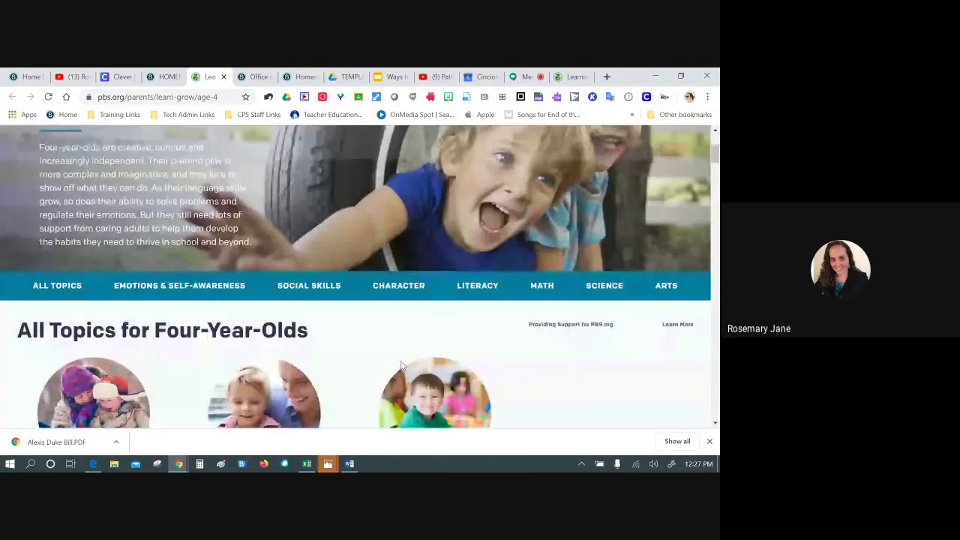
{"action": "scroll", "coordinate": [532, 317], "scroll_direction": "down", "scroll_amount": 2}
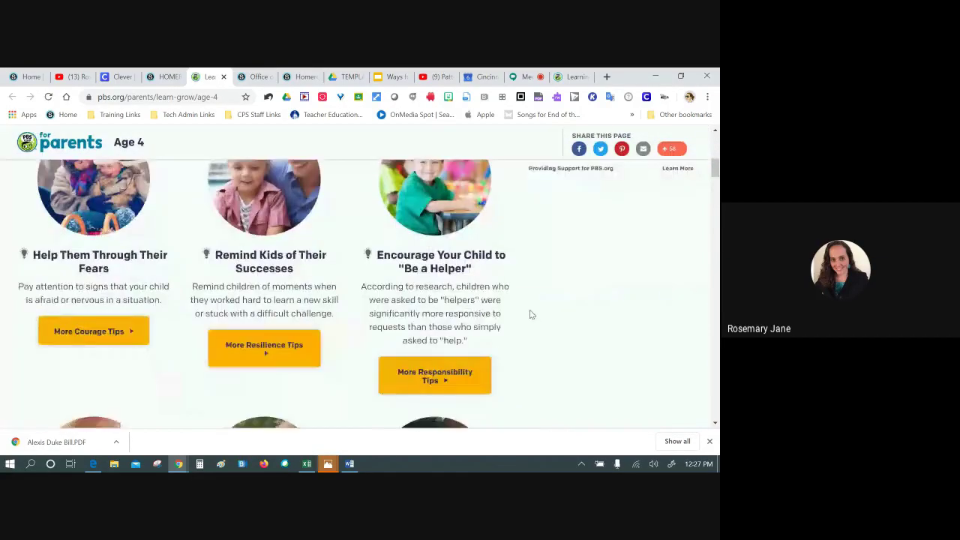
{"action": "scroll", "coordinate": [526, 306], "scroll_direction": "up", "scroll_amount": 8}
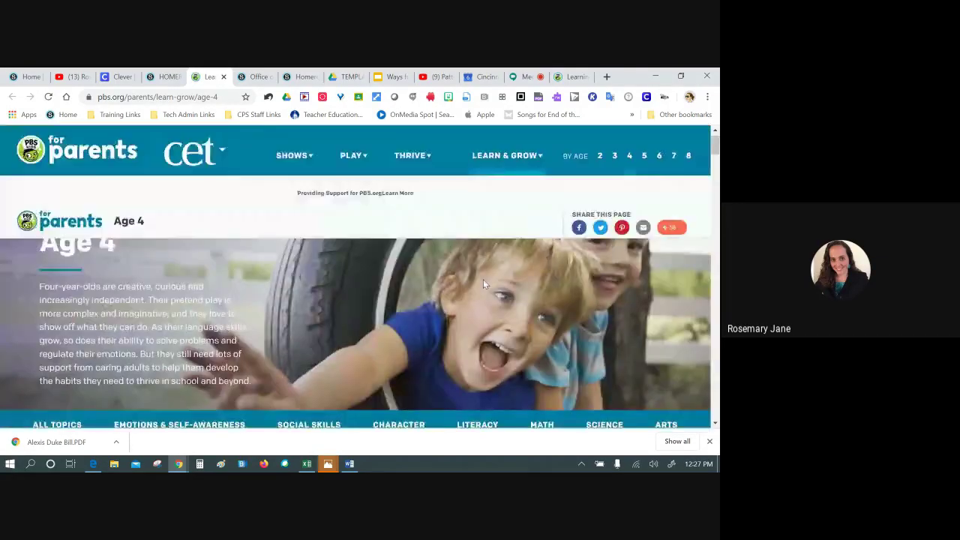
{"action": "left_click", "coordinate": [574, 77]}
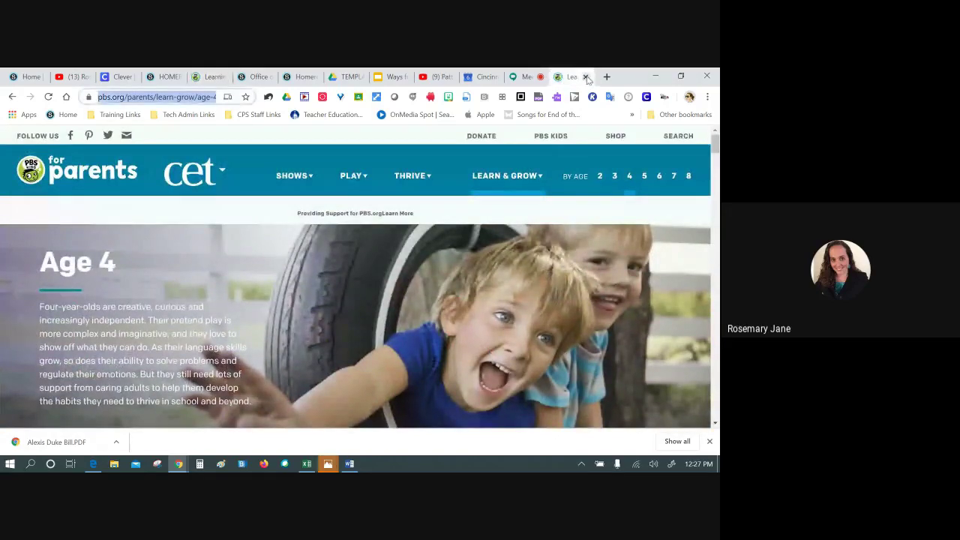
{"action": "left_click", "coordinate": [585, 77]}
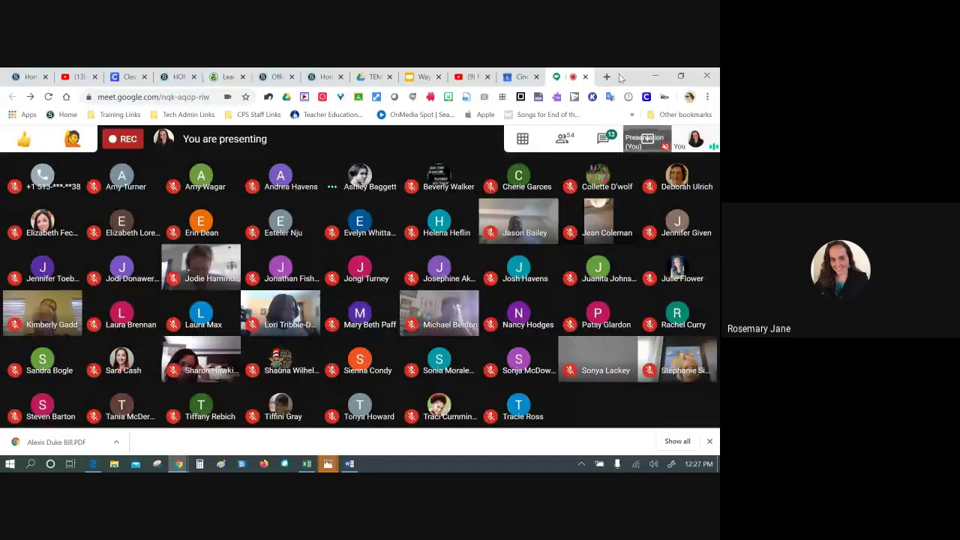
Step: Open starfall.com in a new browser tab and go through Kindergarten and I'm Reading to the Folk Tales contents
{"action": "left_click", "coordinate": [606, 76]}
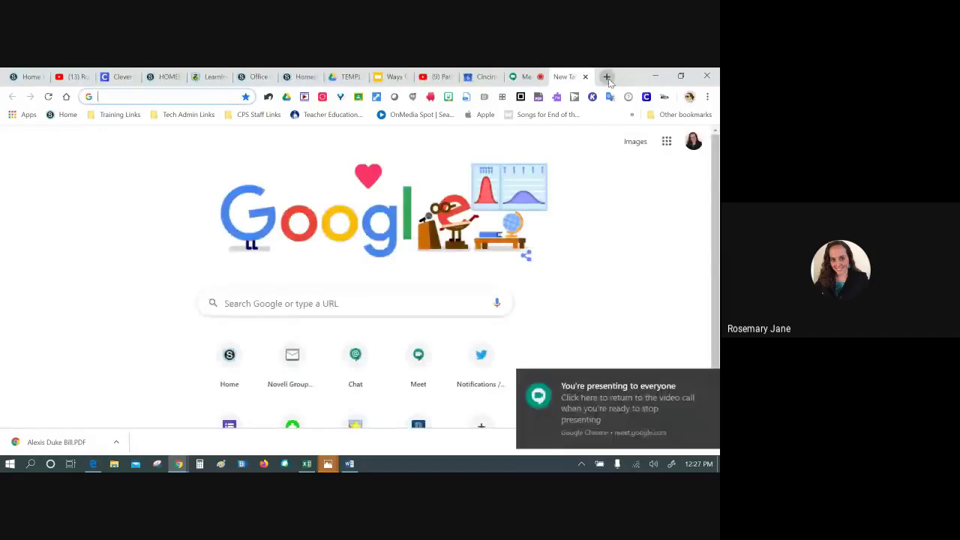
{"action": "type", "text": "starfall.com"}
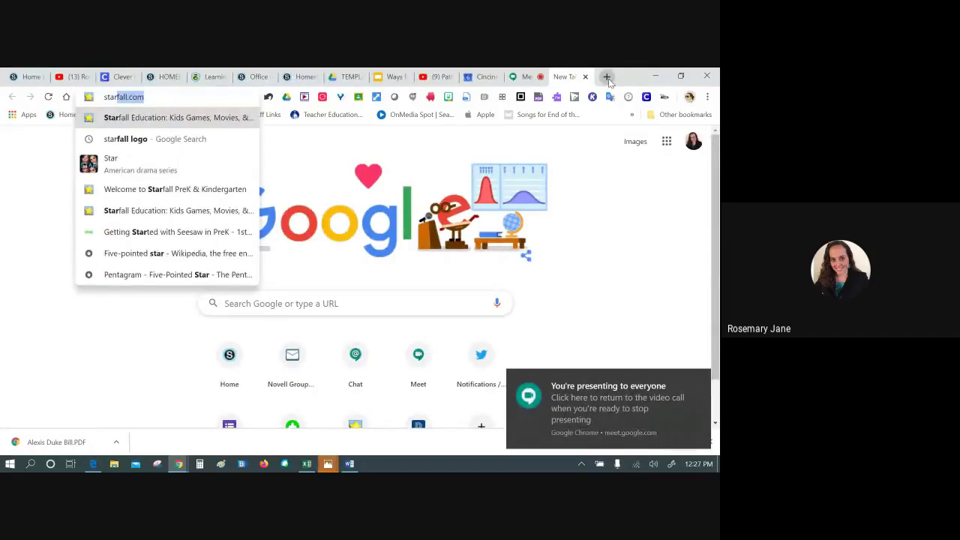
{"action": "type", "text": "/"}
{"action": "key", "text": "Return"}
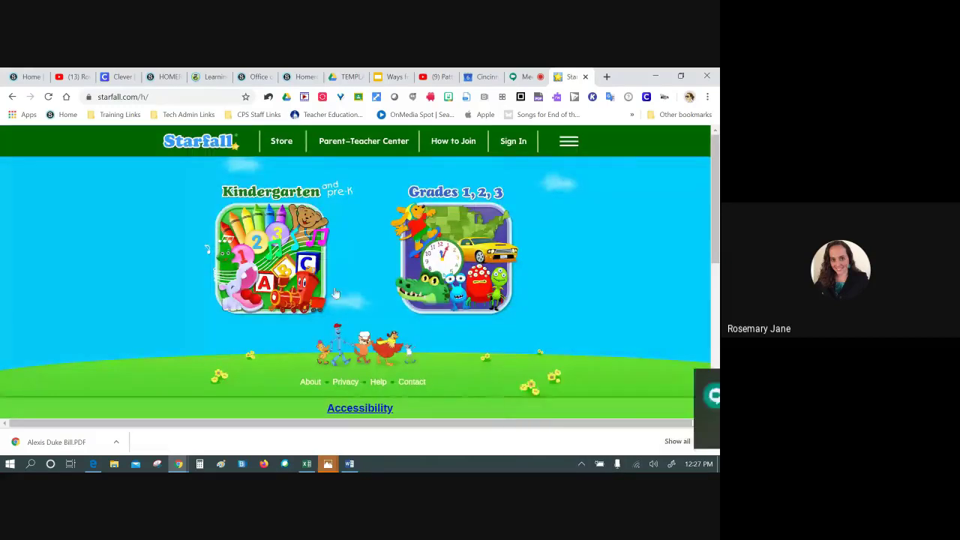
{"action": "left_click", "coordinate": [236, 264]}
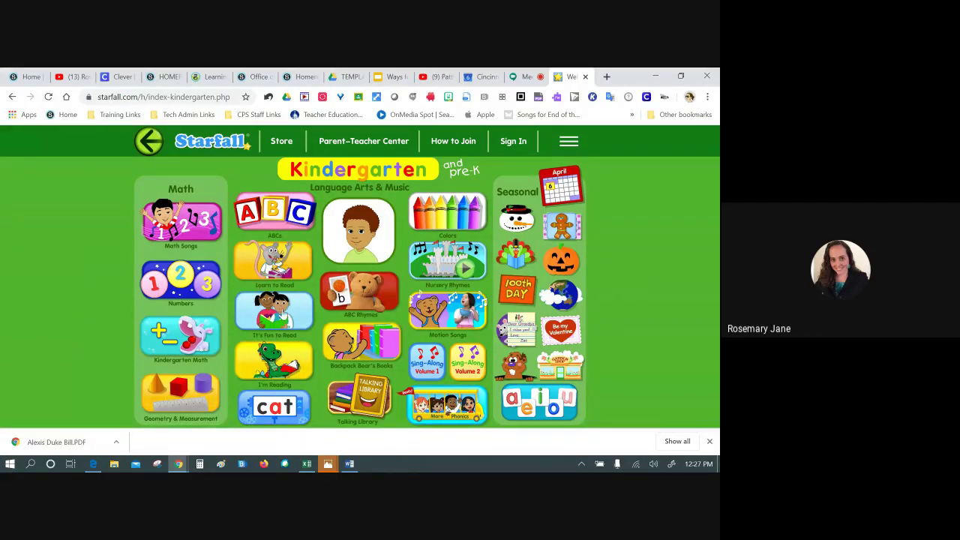
{"action": "left_click", "coordinate": [379, 352]}
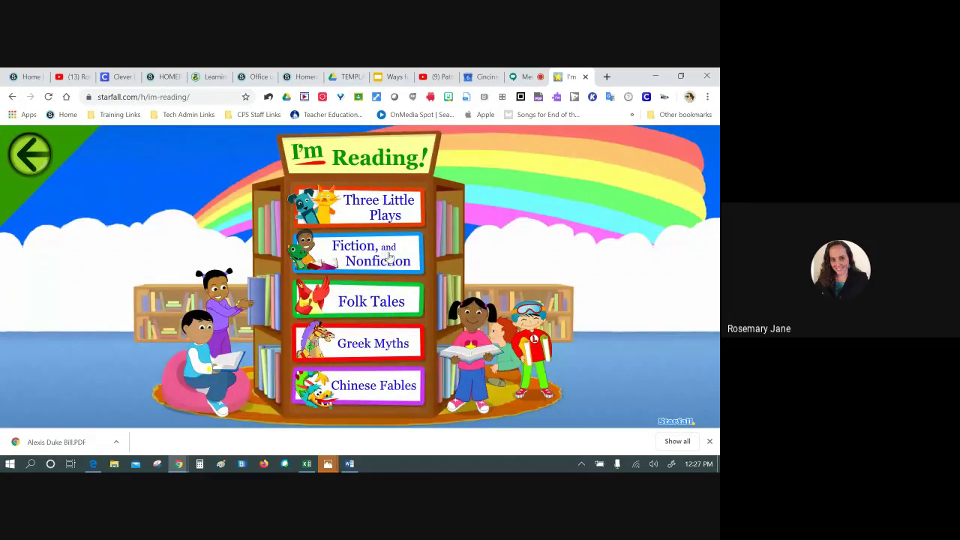
{"action": "left_click", "coordinate": [385, 303]}
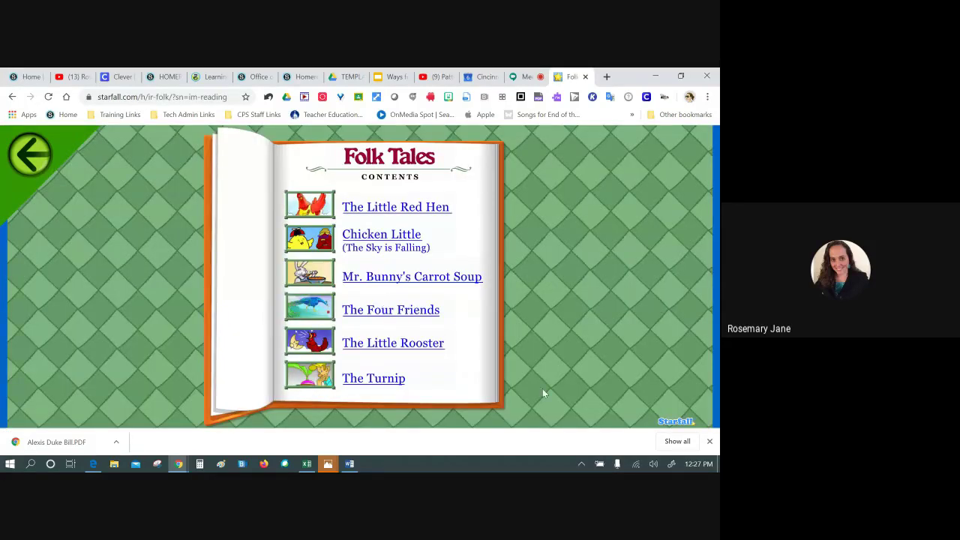
Step: Copy the address of the Starfall Folk Tales page and return to the HOMEROOM: PK: Remote Learning course
{"action": "left_click", "coordinate": [188, 99]}
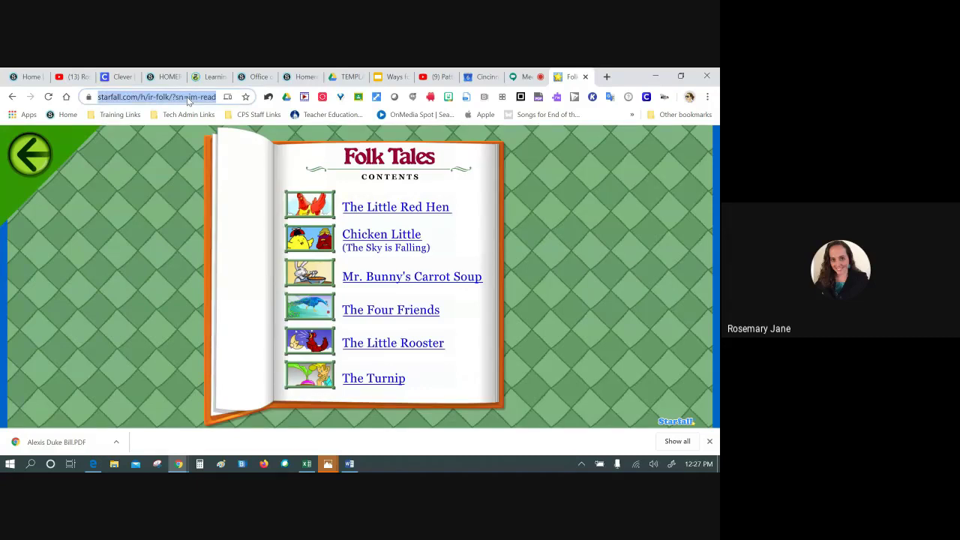
{"action": "right_click", "coordinate": [188, 99]}
{"action": "left_click", "coordinate": [218, 175]}
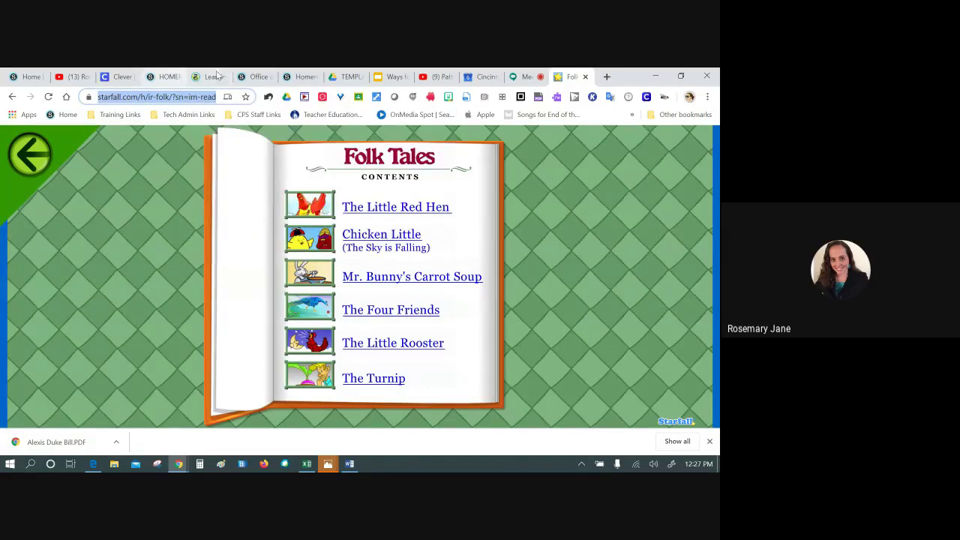
{"action": "left_click", "coordinate": [259, 77]}
{"action": "left_click", "coordinate": [167, 76]}
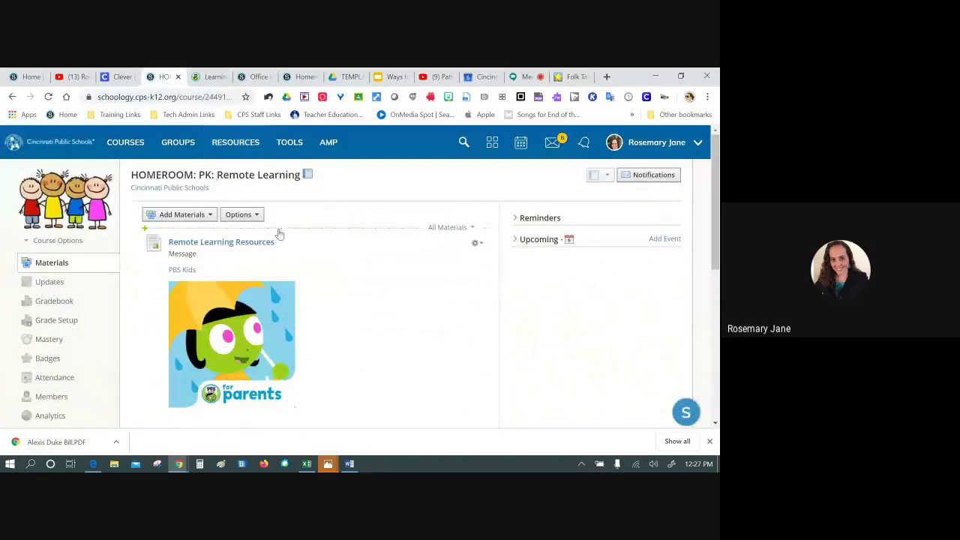
Step: Edit the Remote Learning Resources page and insert "Starfall Image" from the Snips for Schoology folder after the PBS for parents image
{"action": "scroll", "coordinate": [411, 307], "scroll_direction": "down", "scroll_amount": 2}
{"action": "left_click", "coordinate": [475, 186]}
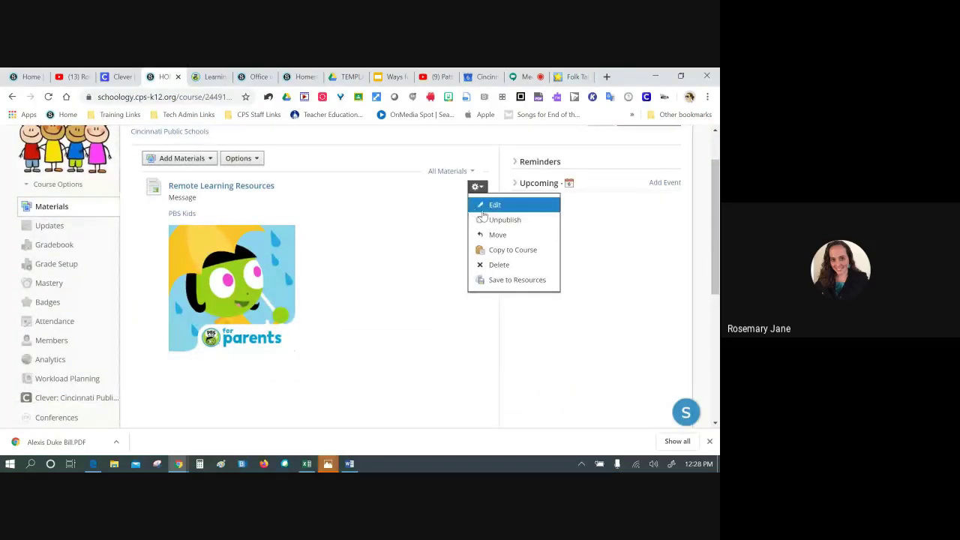
{"action": "left_click", "coordinate": [488, 205]}
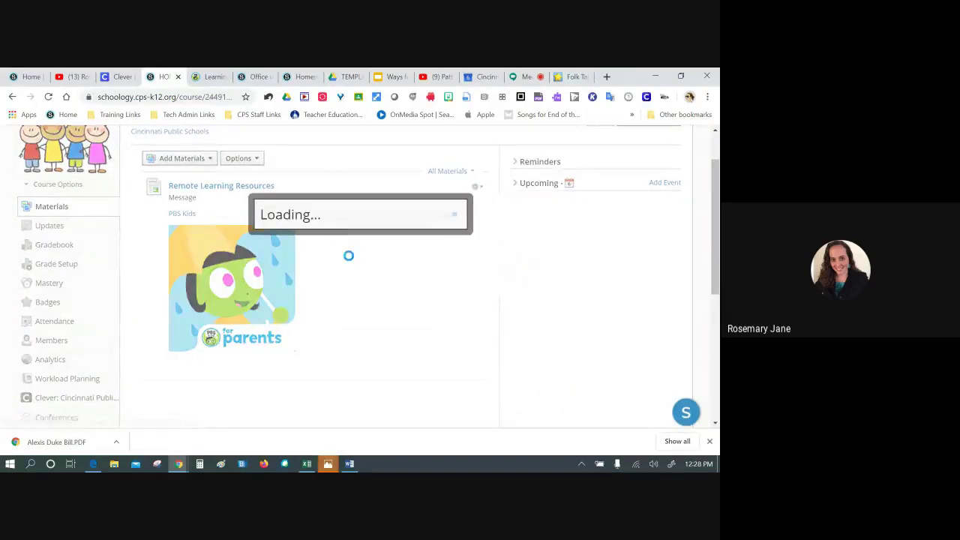
{"action": "left_click", "coordinate": [302, 341]}
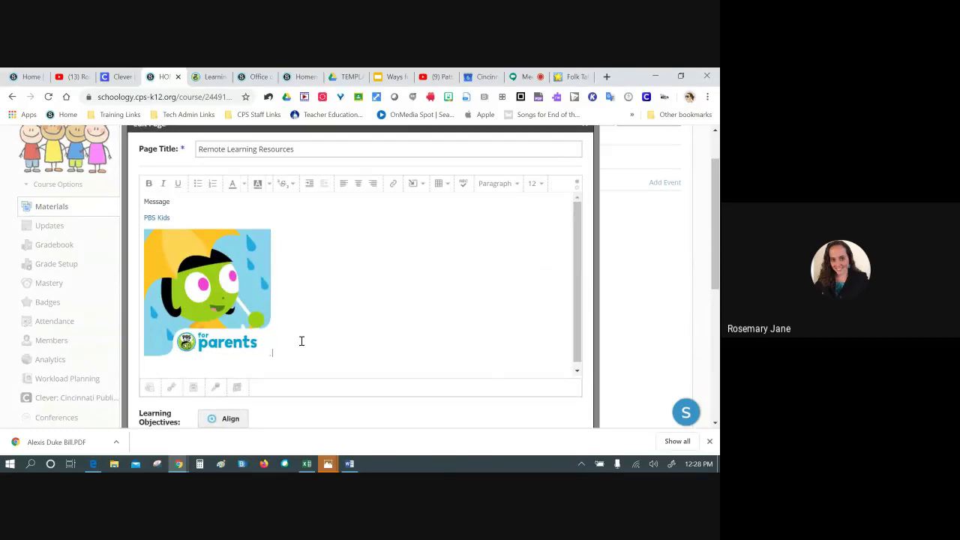
{"action": "left_click", "coordinate": [414, 184]}
{"action": "left_click", "coordinate": [434, 205]}
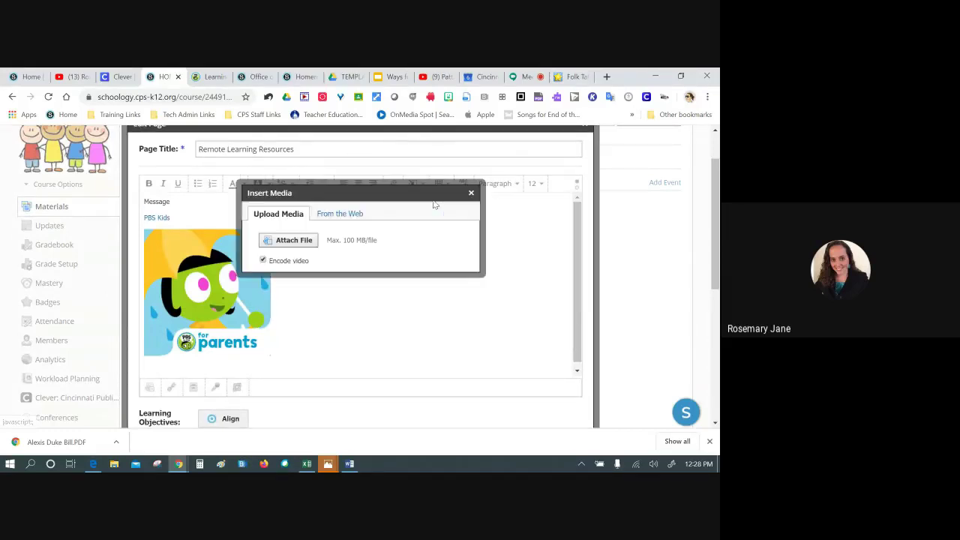
{"action": "left_click", "coordinate": [294, 240]}
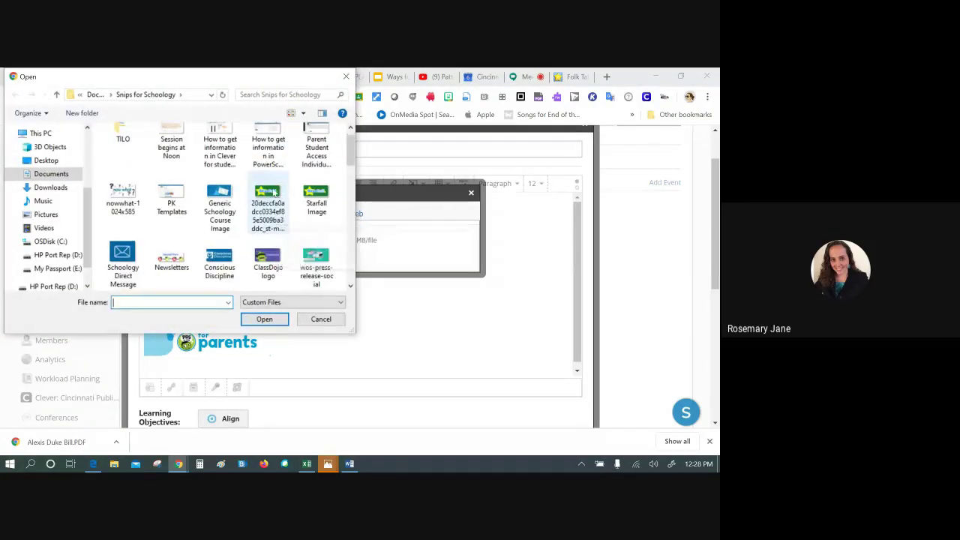
{"action": "left_click", "coordinate": [315, 196]}
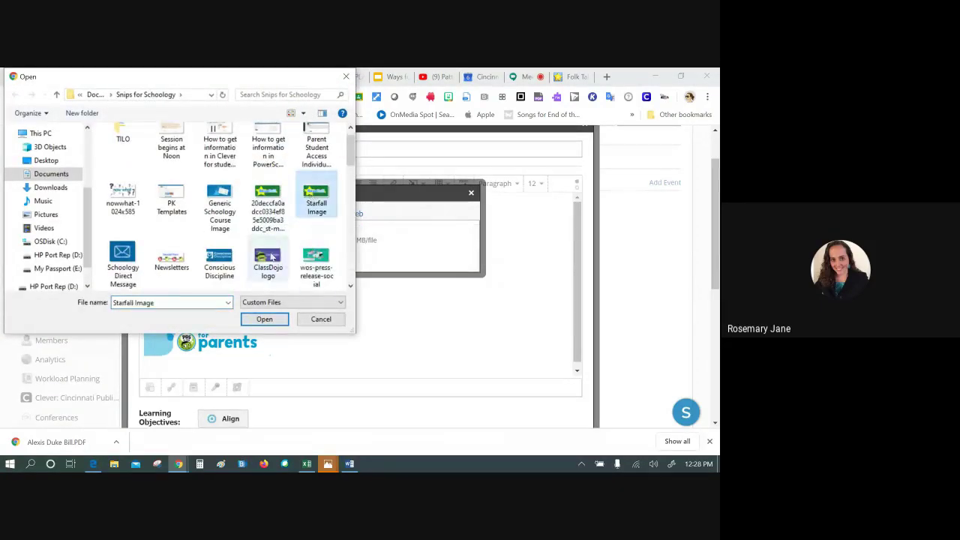
{"action": "left_click", "coordinate": [262, 318]}
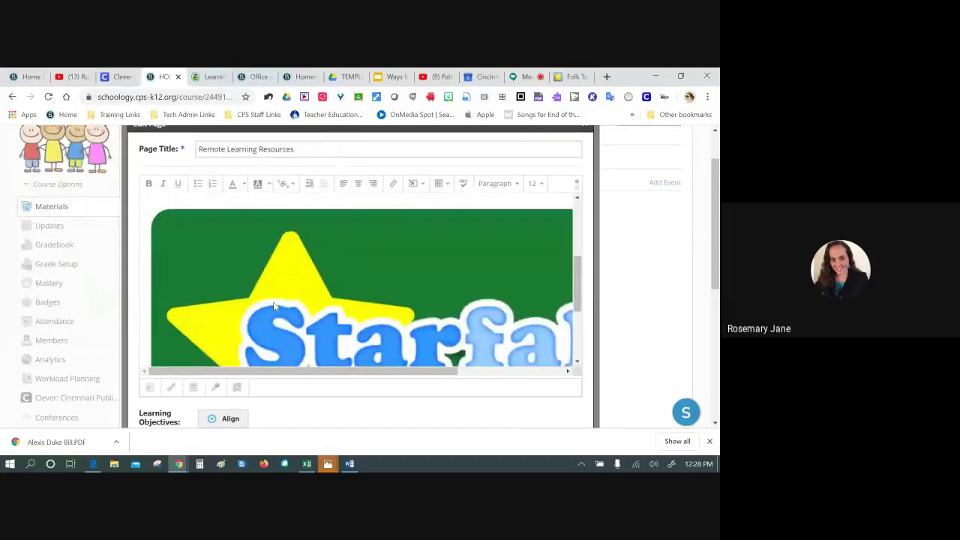
Step: Shrink the Starfall image to about the width of the PBS for parents image and bring it onto the same line beside it
{"action": "left_click", "coordinate": [273, 301]}
{"action": "left_click_drag", "start_coordinate": [142, 193], "coordinate": [322, 304]}
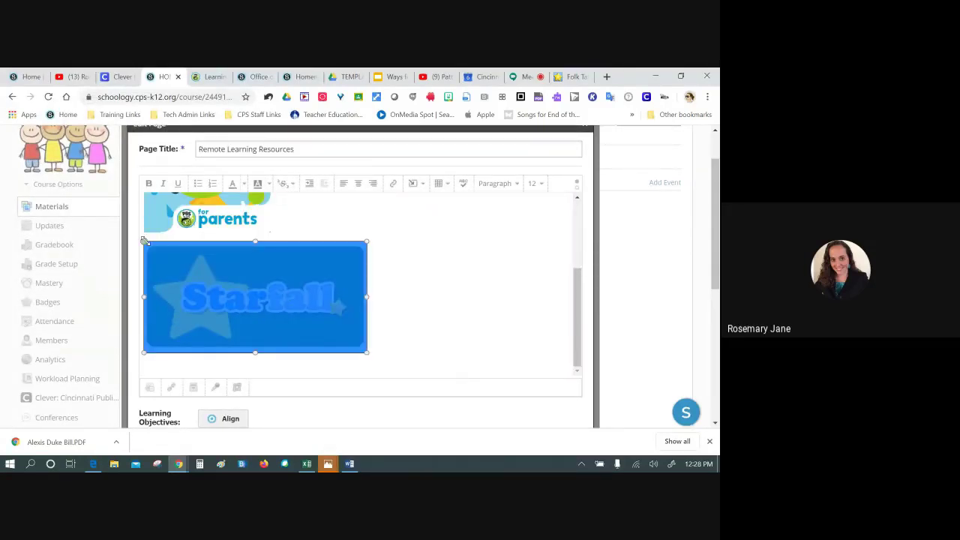
{"action": "left_click_drag", "start_coordinate": [147, 242], "coordinate": [281, 293]}
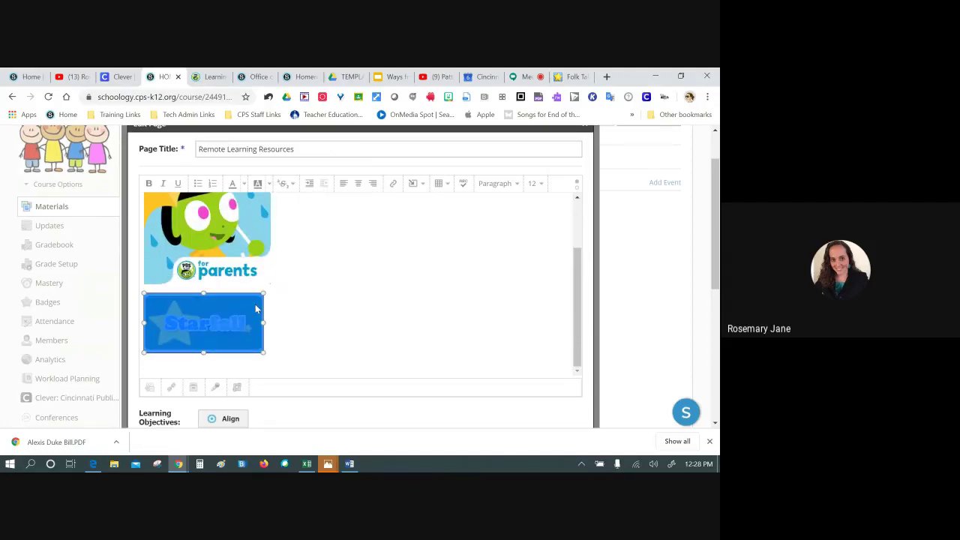
{"action": "left_click", "coordinate": [306, 246]}
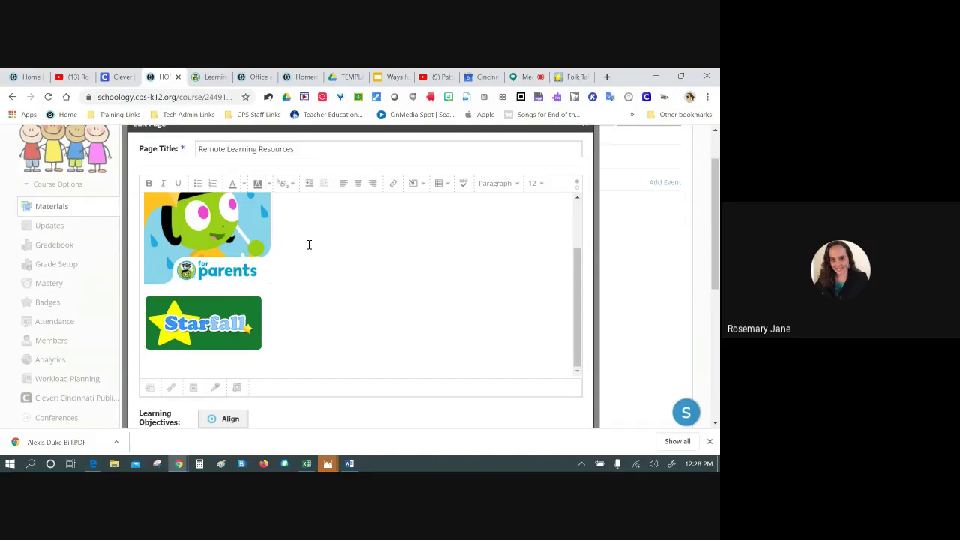
{"action": "key", "text": "Delete"}
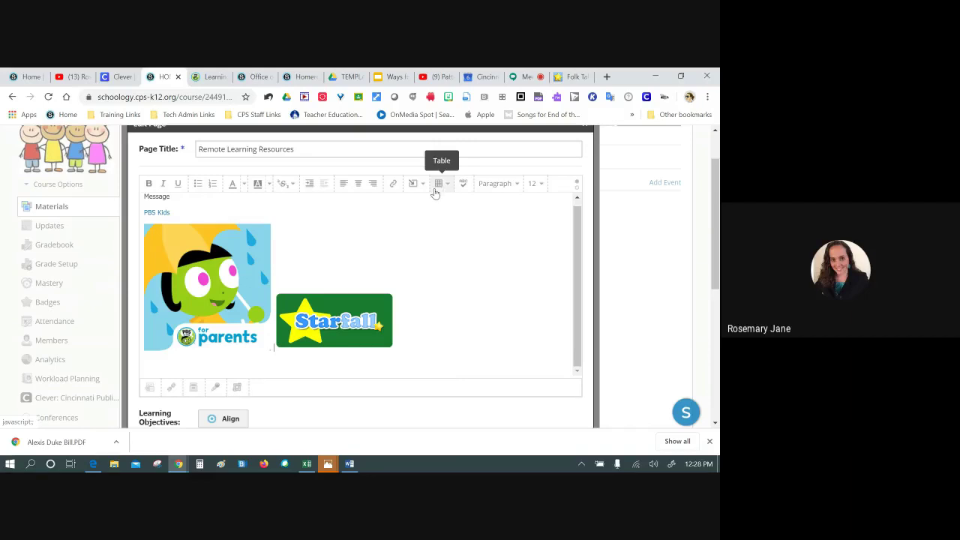
Step: Select the Starfall image, copy the address of the Starfall Folk Tales page, and return to the page editor with the Starfall tab closed
{"action": "left_click", "coordinate": [341, 320]}
{"action": "left_click", "coordinate": [369, 197]}
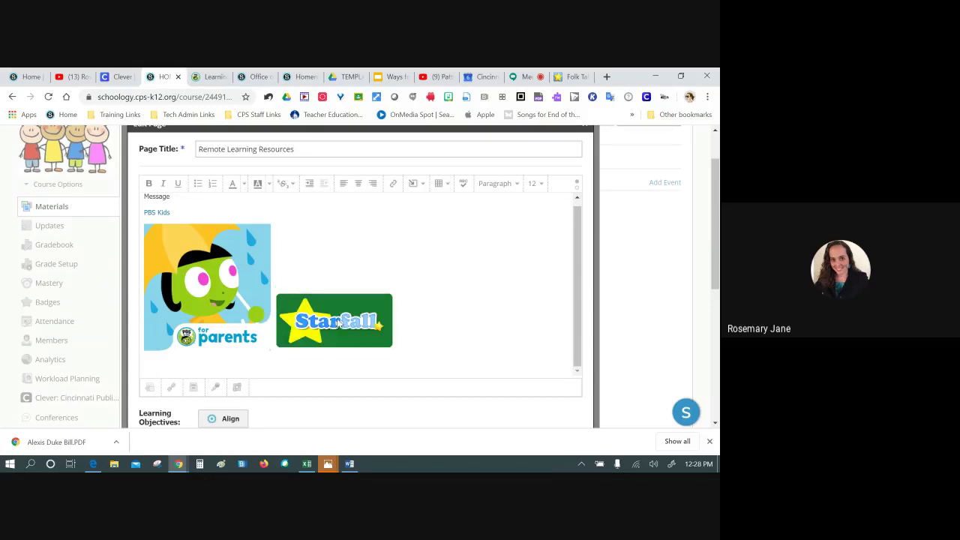
{"action": "left_click", "coordinate": [339, 323]}
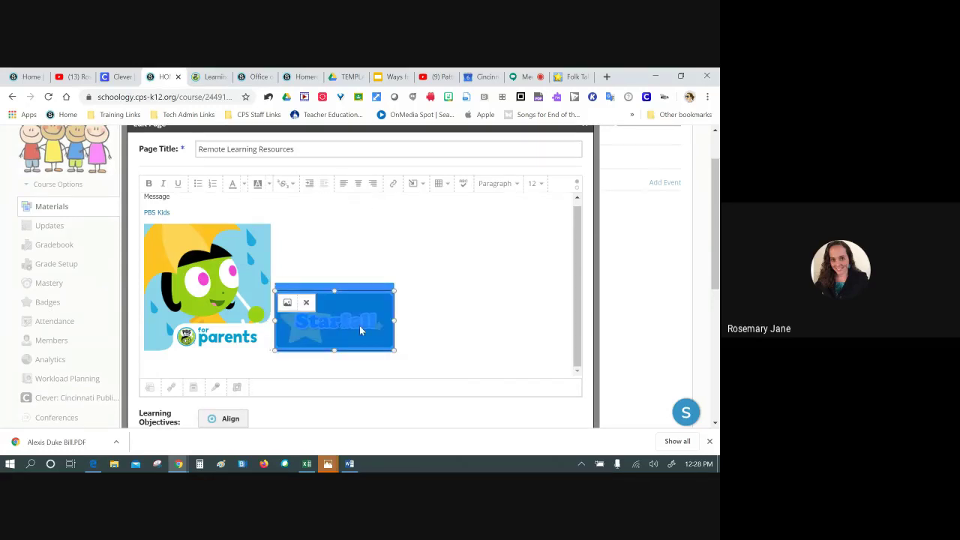
{"action": "left_click", "coordinate": [564, 78]}
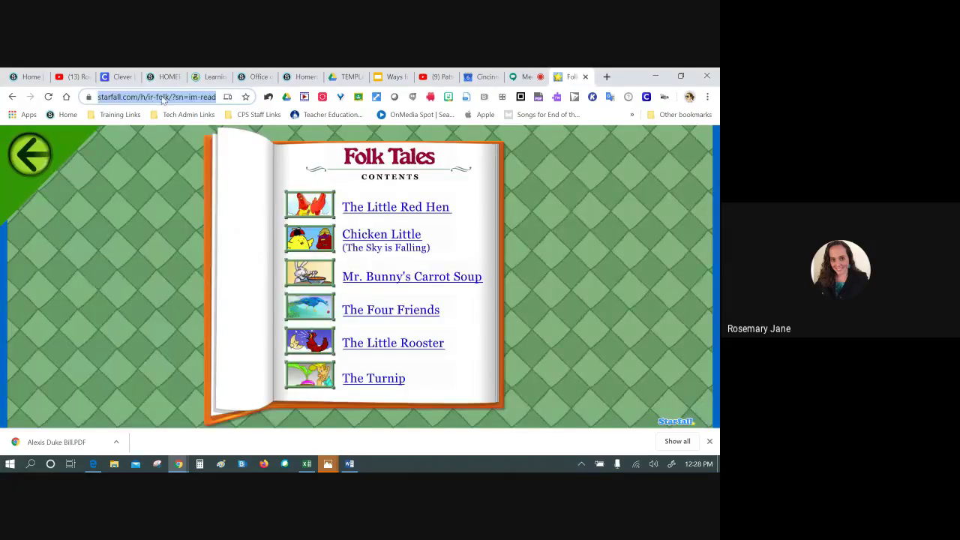
{"action": "right_click", "coordinate": [165, 96]}
{"action": "left_click", "coordinate": [188, 170]}
{"action": "left_click", "coordinate": [585, 76]}
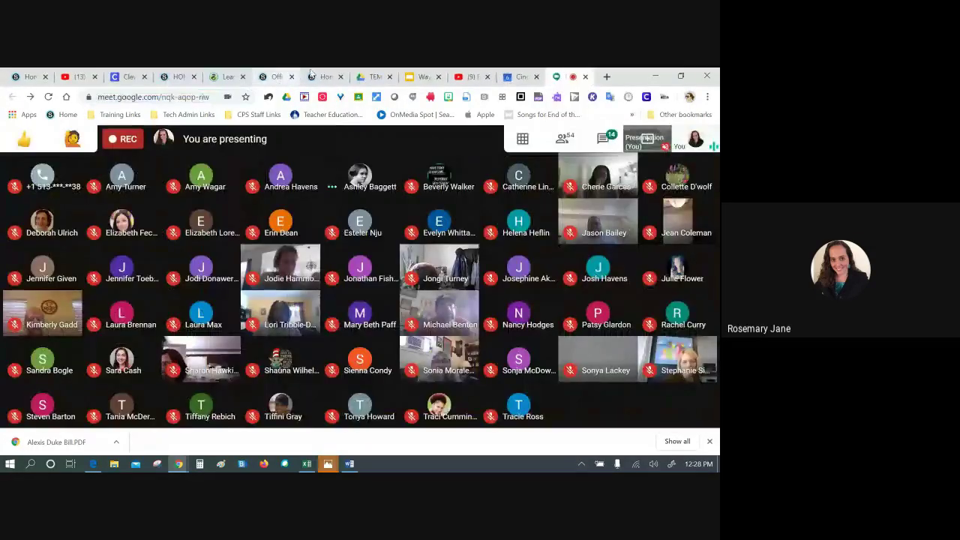
{"action": "left_click", "coordinate": [315, 77]}
{"action": "left_click", "coordinate": [272, 77]}
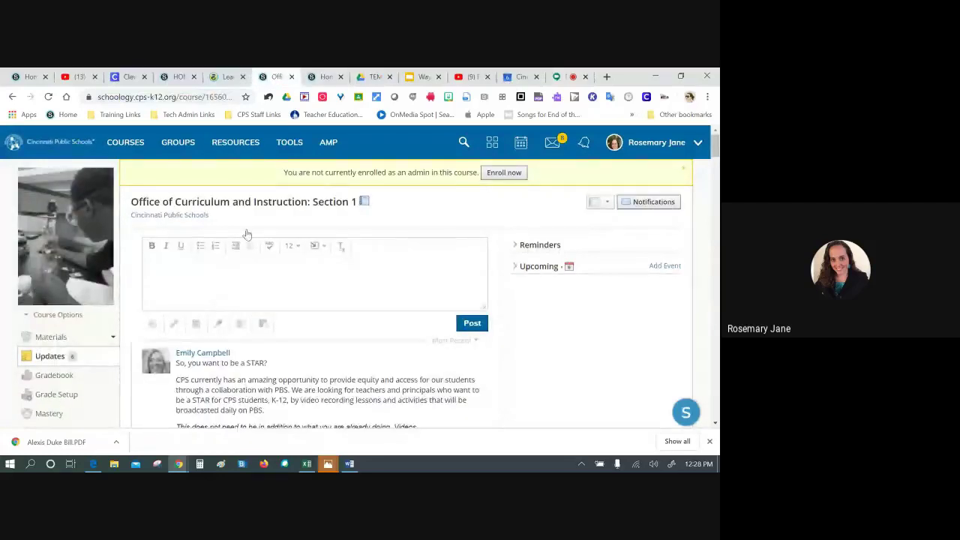
{"action": "left_click", "coordinate": [177, 77]}
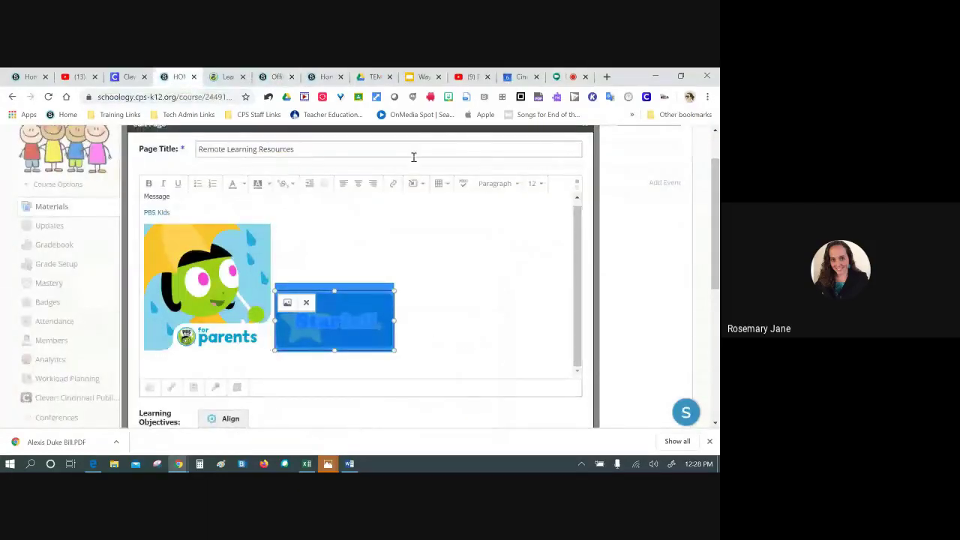
Step: Link the selected Starfall image to the copied Folk Tales address
{"action": "left_click", "coordinate": [392, 183]}
{"action": "right_click", "coordinate": [327, 246]}
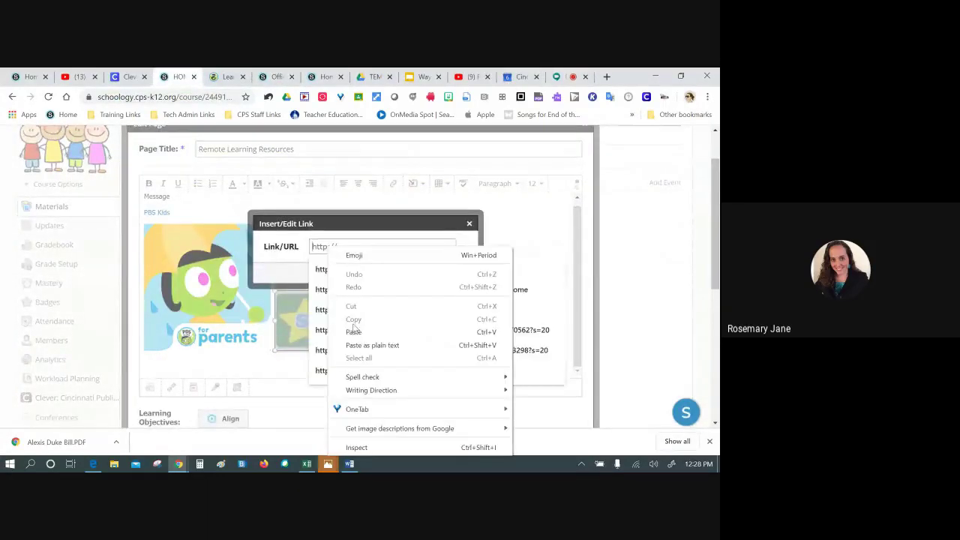
{"action": "left_click", "coordinate": [360, 333]}
{"action": "left_click", "coordinate": [348, 274]}
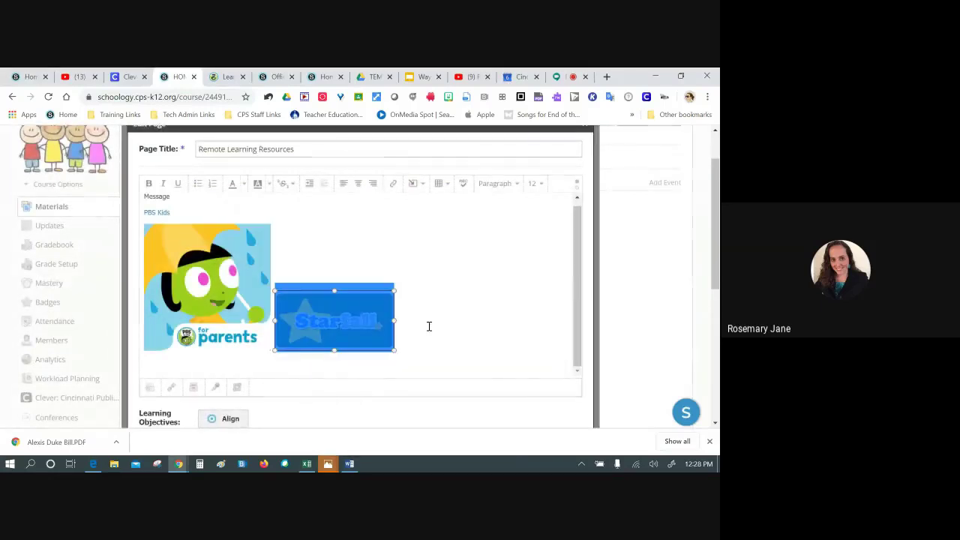
{"action": "left_click", "coordinate": [428, 325]}
Step: Save the Remote Learning Resources page and test the Starfall image's link, closing the Folk Tales tab it opens
{"action": "scroll", "coordinate": [420, 328], "scroll_direction": "down", "scroll_amount": 2}
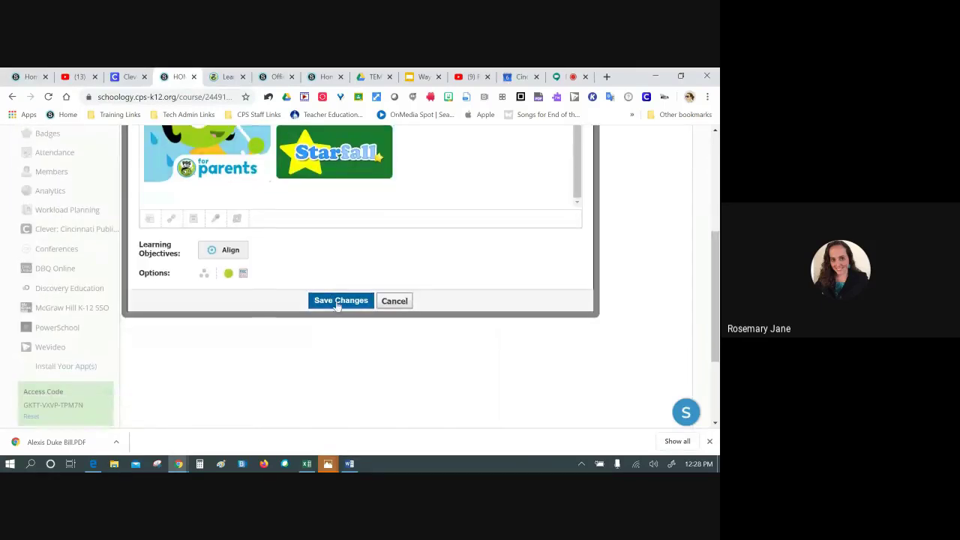
{"action": "left_click", "coordinate": [342, 298]}
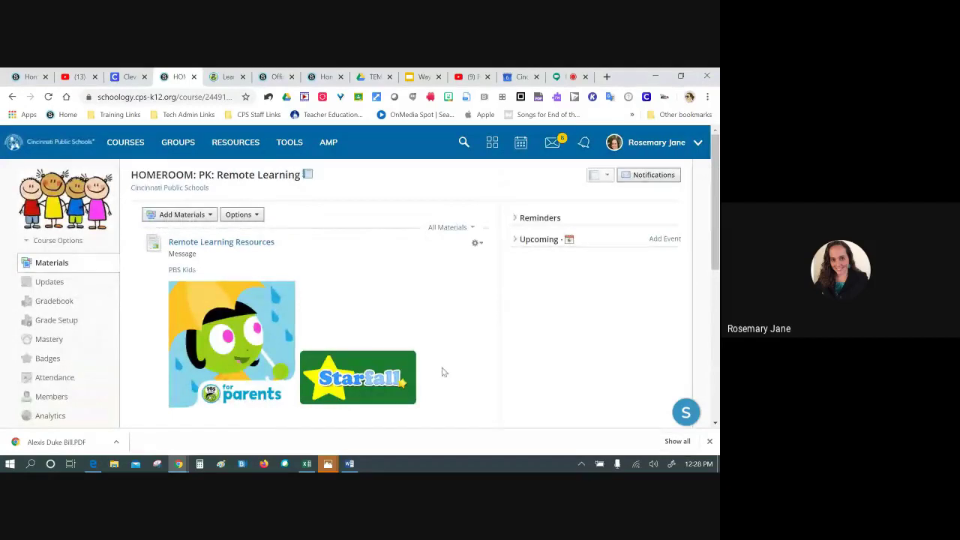
{"action": "left_click", "coordinate": [349, 379]}
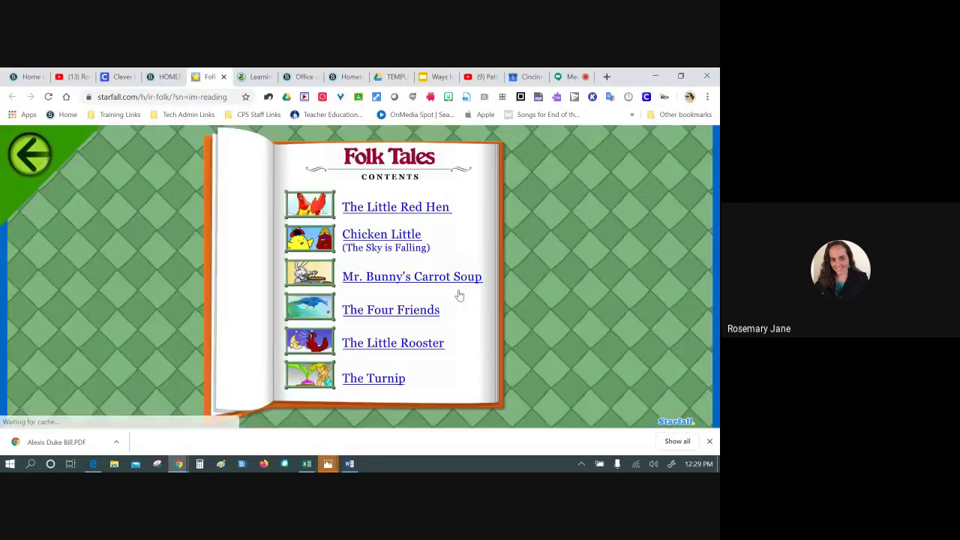
{"action": "left_click", "coordinate": [222, 76]}
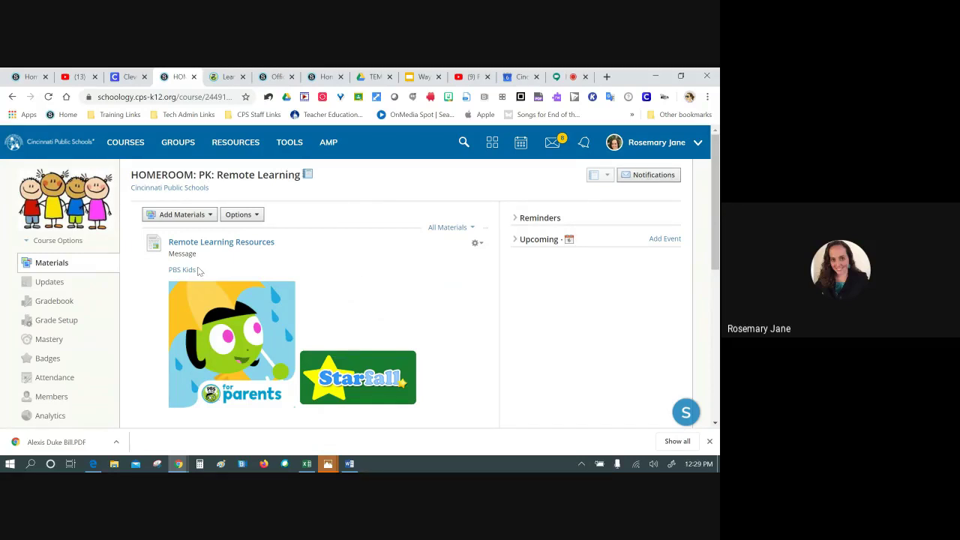
{"action": "left_click", "coordinate": [203, 215]}
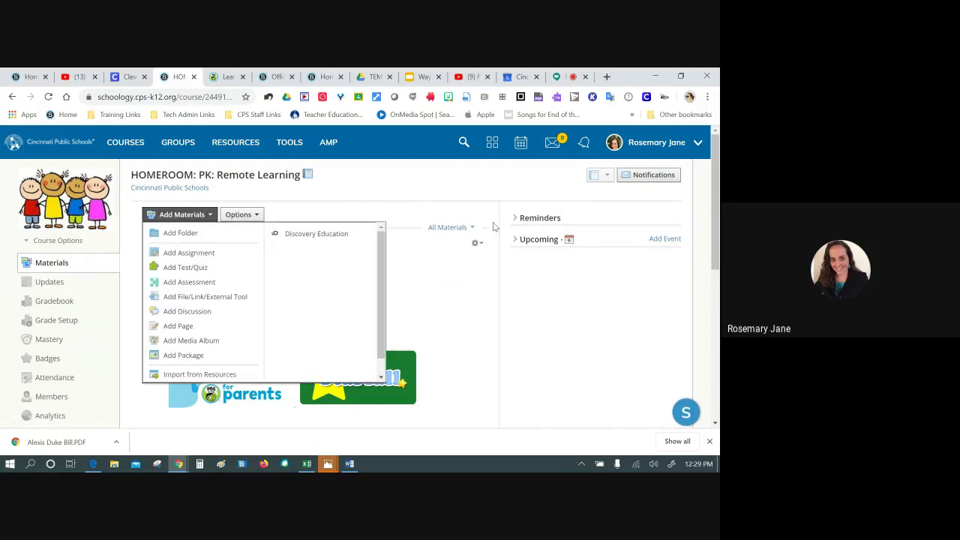
{"action": "left_click", "coordinate": [446, 257]}
{"action": "scroll", "coordinate": [584, 322], "scroll_direction": "down", "scroll_amount": 1}
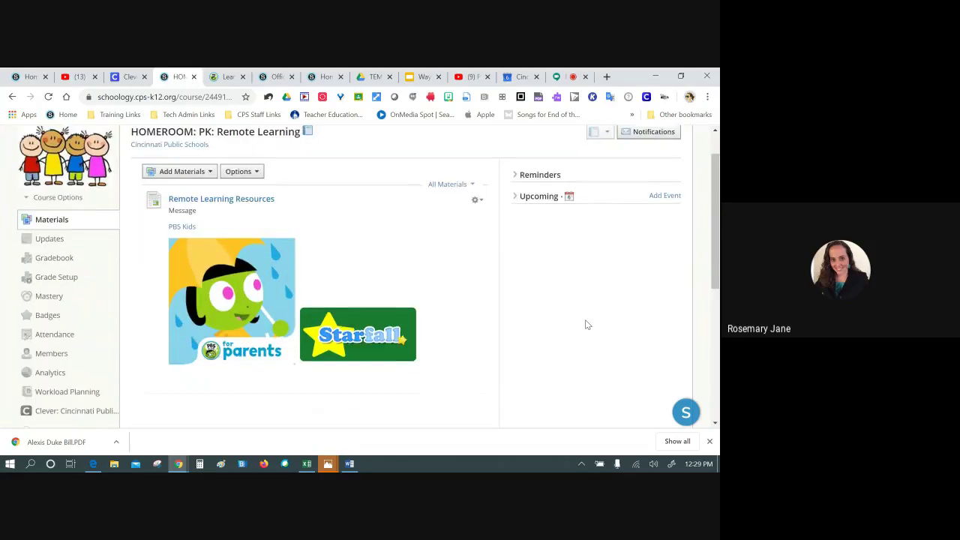
{"action": "scroll", "coordinate": [584, 322], "scroll_direction": "up", "scroll_amount": 1}
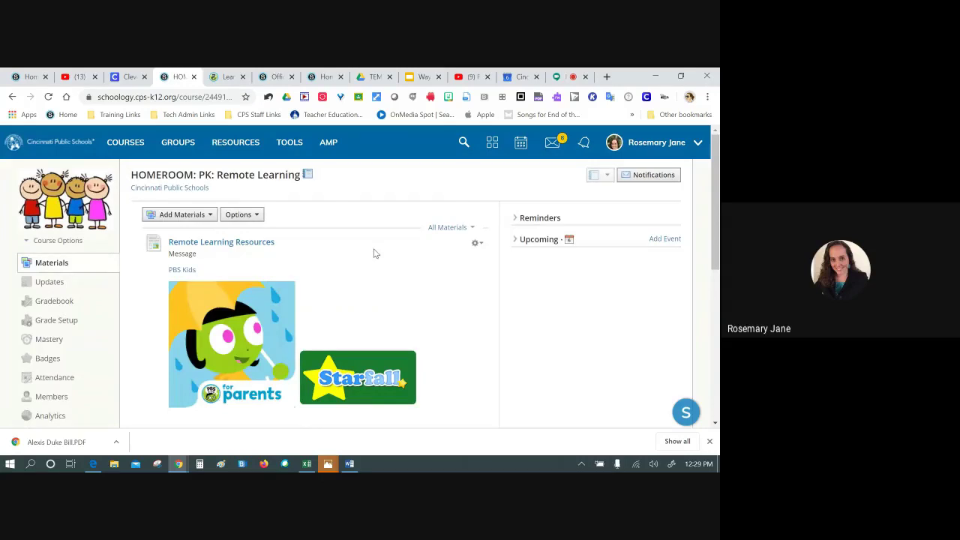
Step: Switch to the Google Meet call and read the latest chat messages
{"action": "left_click", "coordinate": [558, 78]}
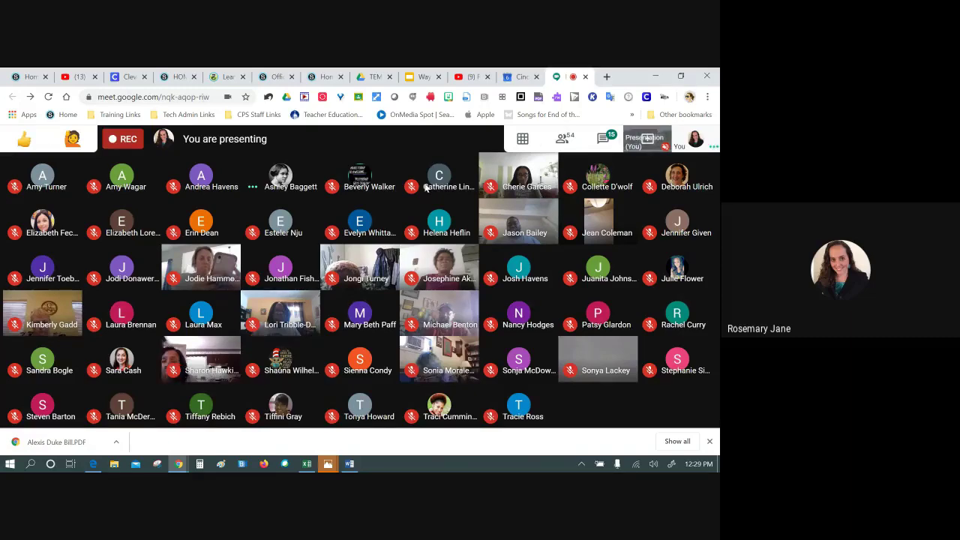
{"action": "left_click", "coordinate": [604, 141]}
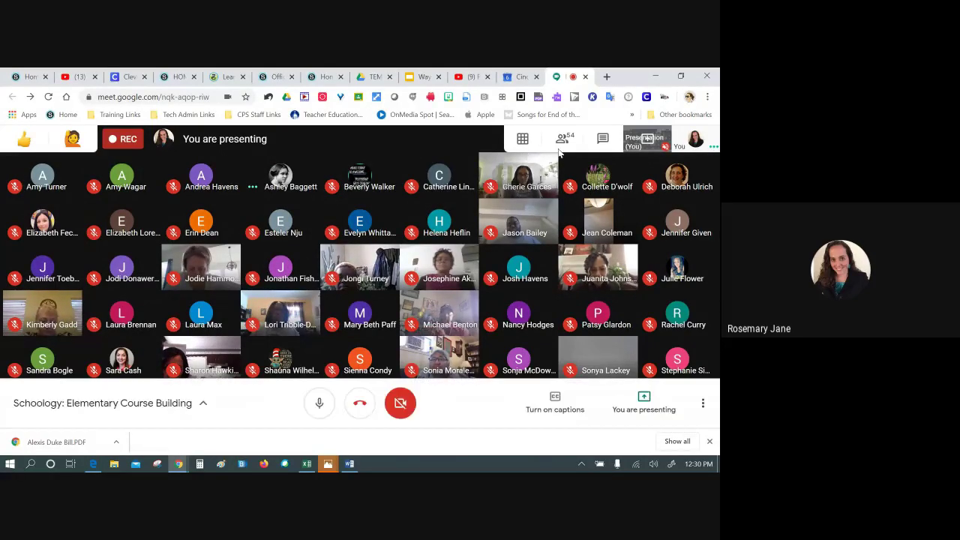
{"action": "left_click", "coordinate": [607, 140]}
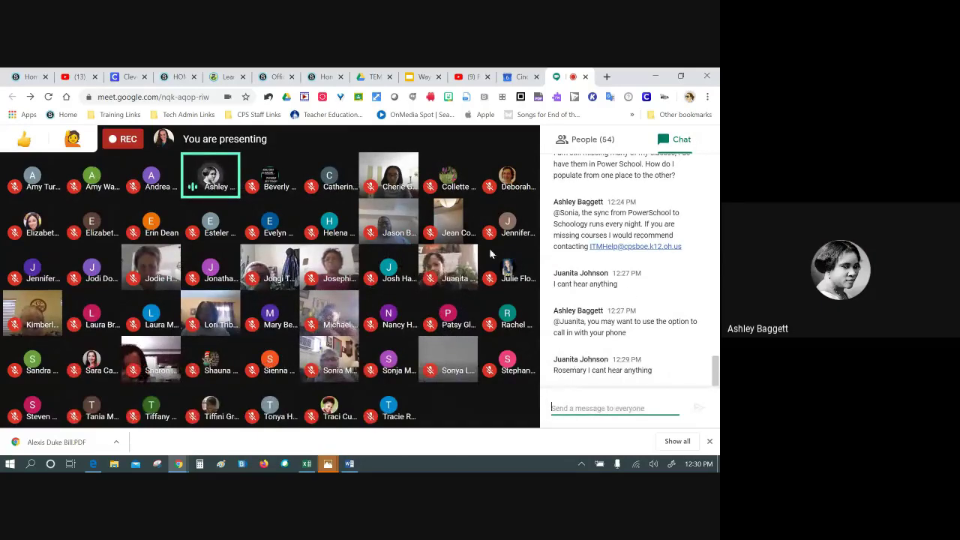
{"action": "left_click", "coordinate": [387, 142]}
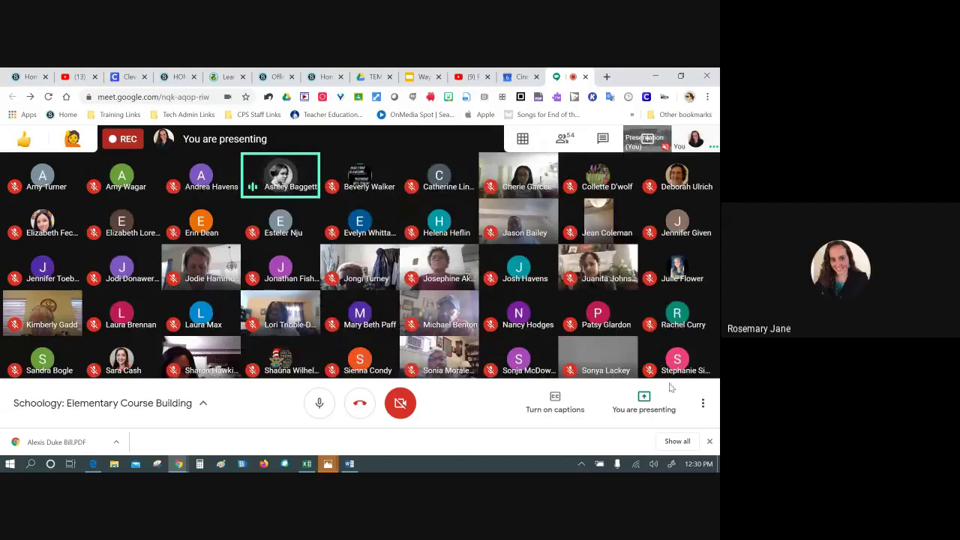
Step: Look at the meeting's phone audio options for Call me and Dial in, leaving them without connecting a phone
{"action": "left_click", "coordinate": [702, 403]}
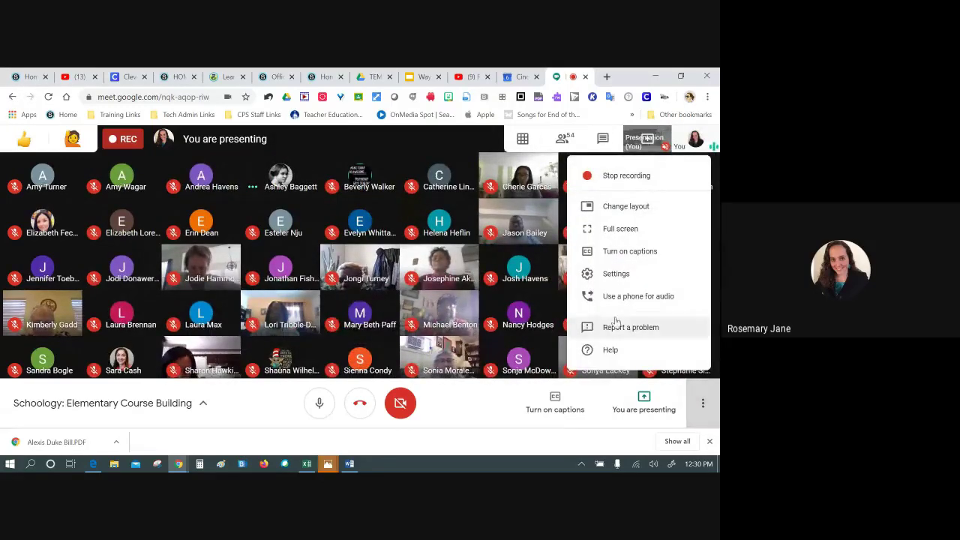
{"action": "left_click", "coordinate": [619, 297]}
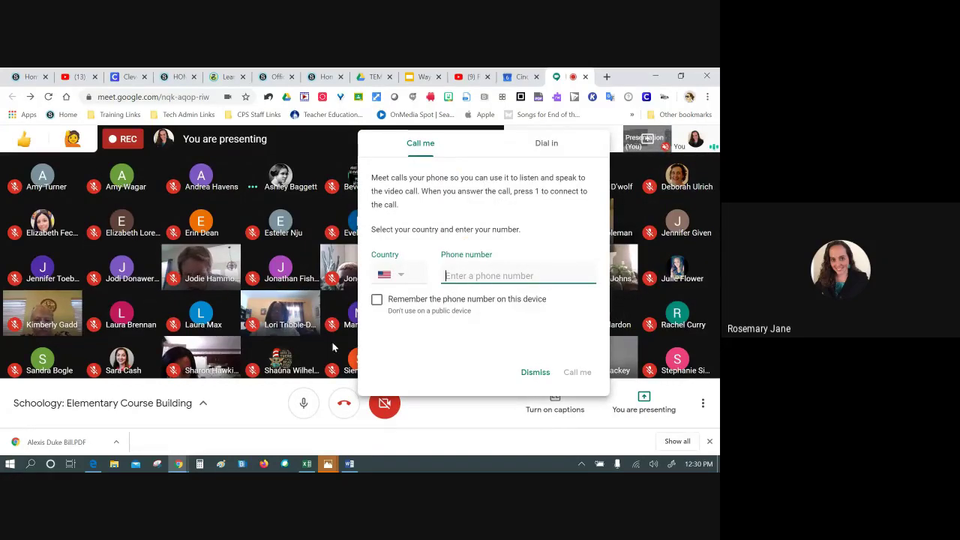
{"action": "left_click", "coordinate": [552, 151]}
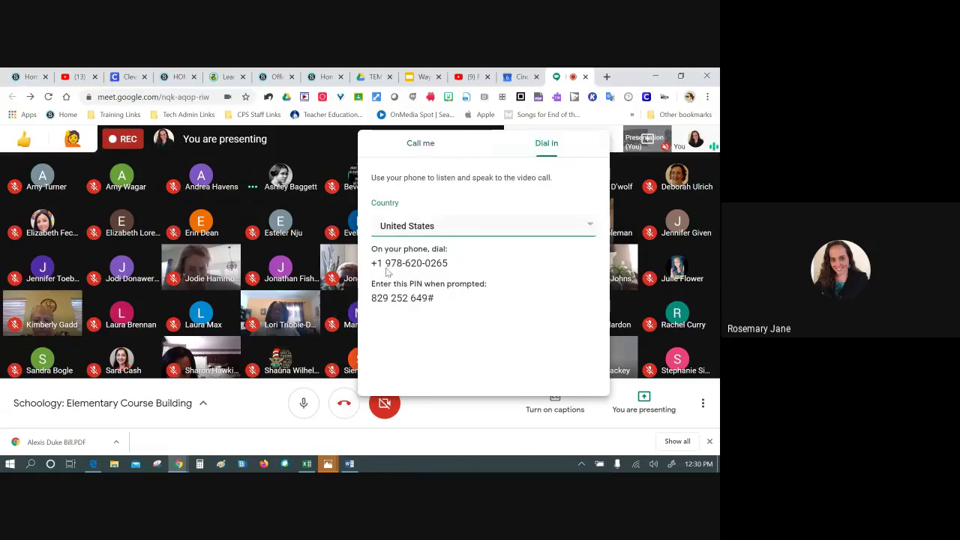
{"action": "left_click", "coordinate": [330, 128]}
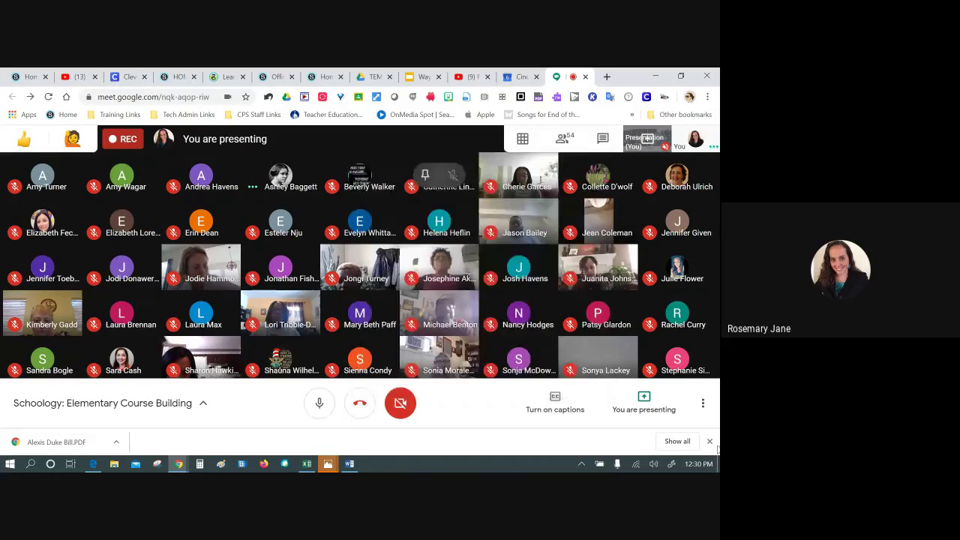
{"action": "left_click", "coordinate": [704, 404]}
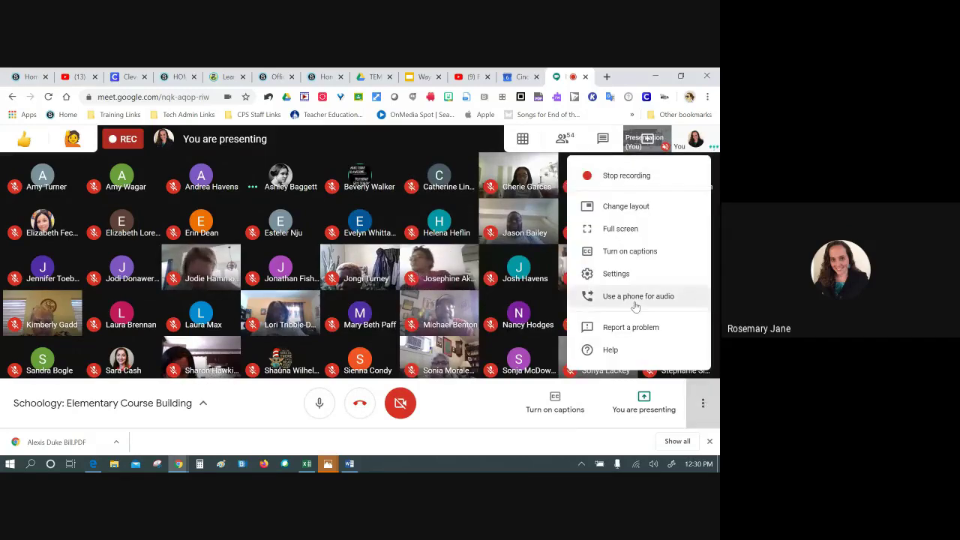
{"action": "left_click", "coordinate": [637, 304]}
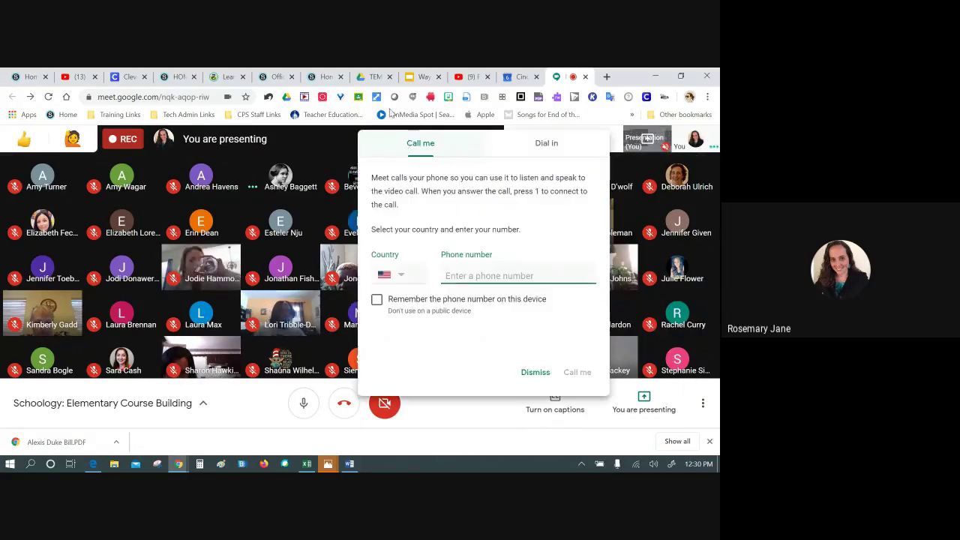
{"action": "left_click", "coordinate": [303, 132]}
{"action": "mouse_move", "coordinate": [517, 175]}
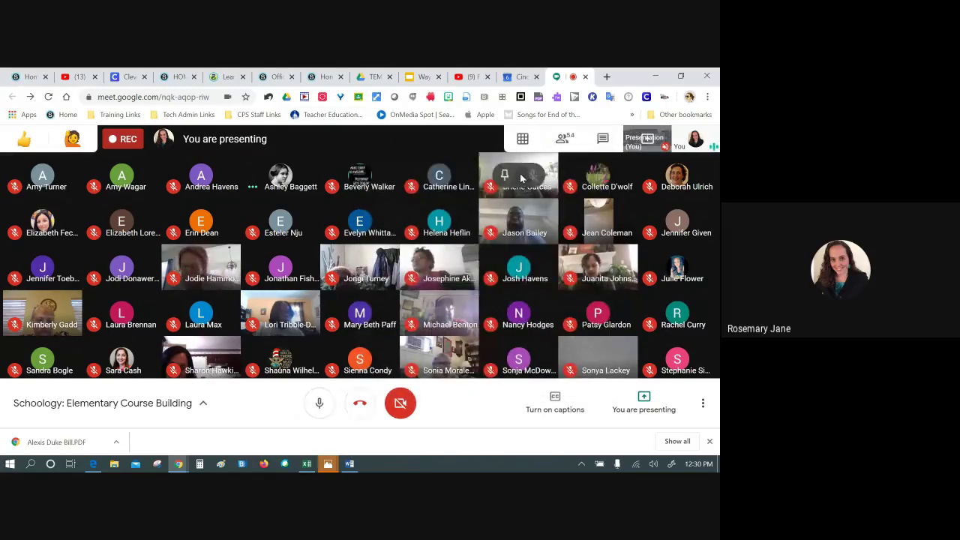
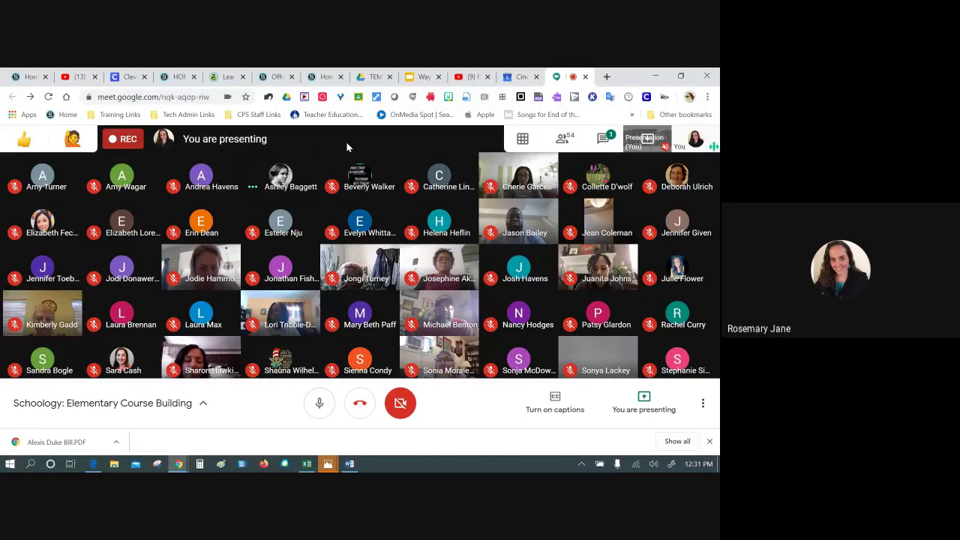
Step: Return to the HOMEROOM: PK: Remote Learning course and start a new discussion titled "Work from Home Folder"
{"action": "left_click", "coordinate": [177, 80]}
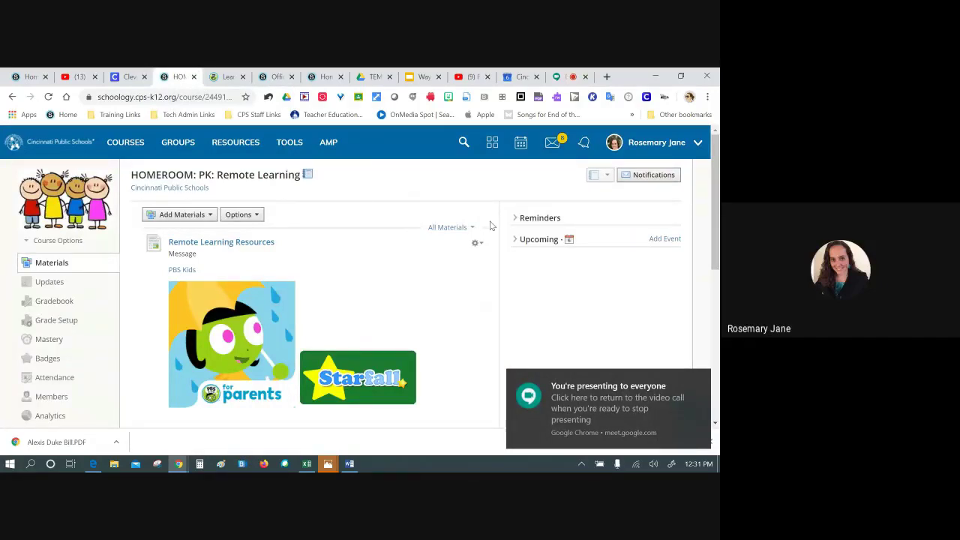
{"action": "mouse_move", "coordinate": [77, 193]}
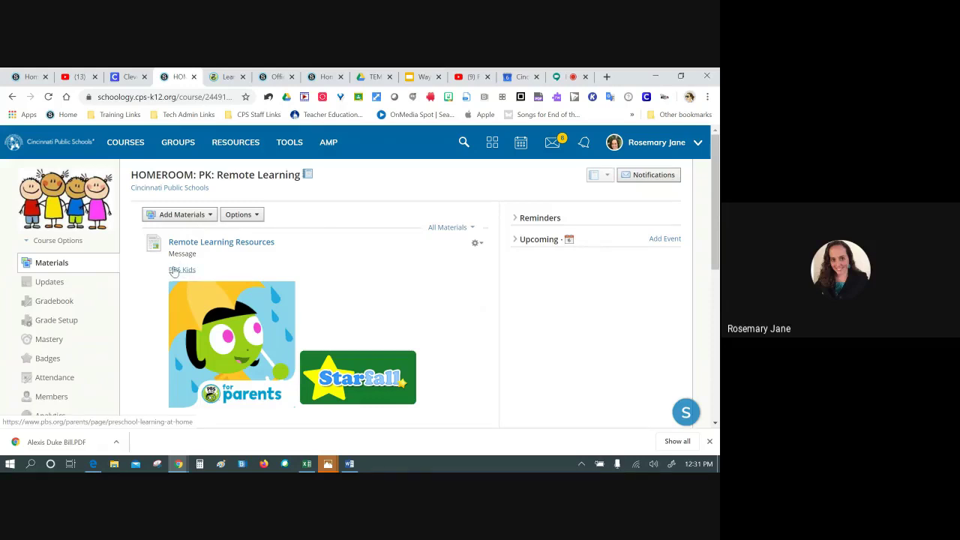
{"action": "scroll", "coordinate": [228, 365], "scroll_direction": "down", "scroll_amount": 1}
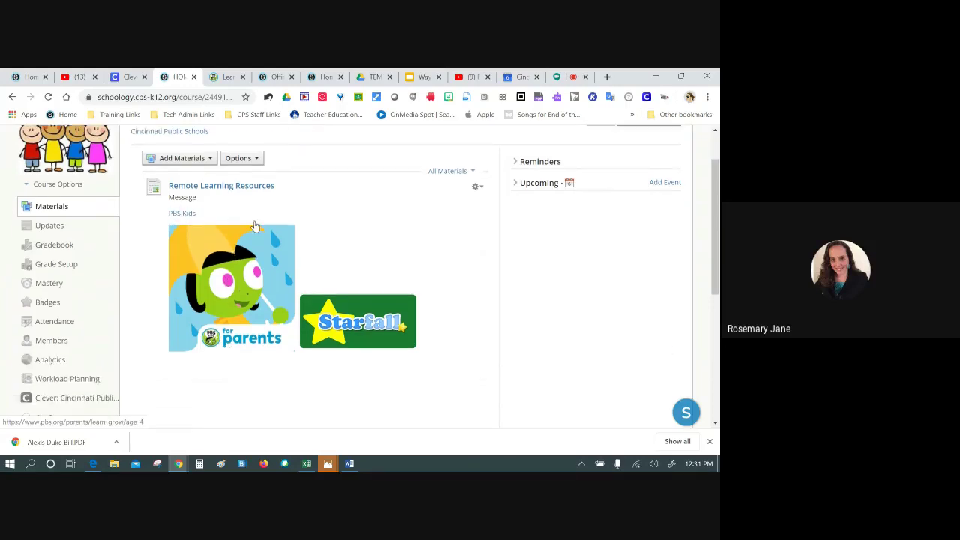
{"action": "left_click", "coordinate": [209, 158]}
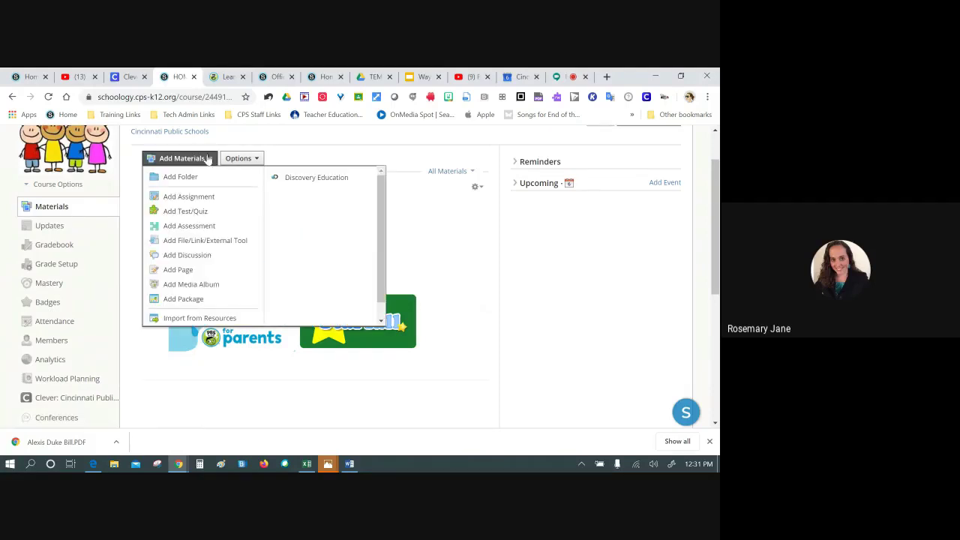
{"action": "left_click", "coordinate": [187, 256]}
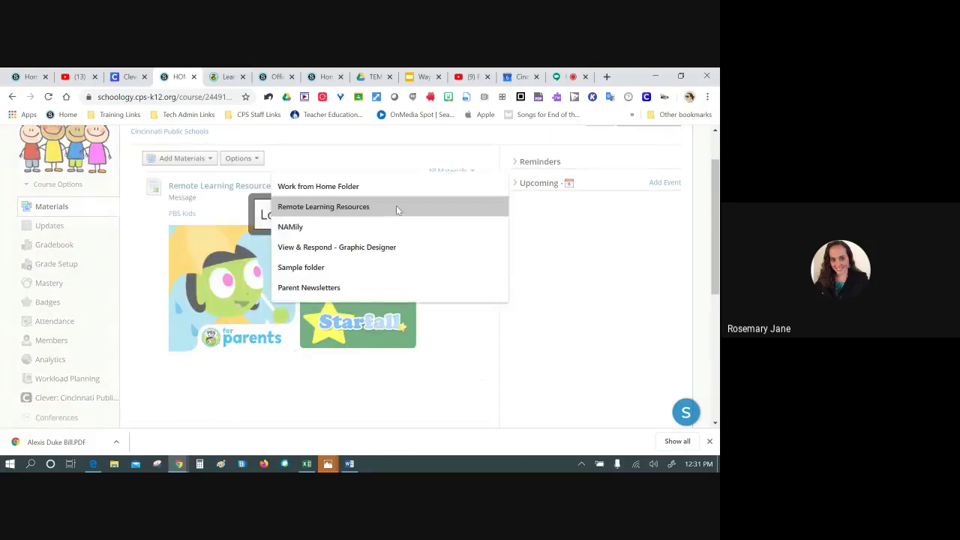
{"action": "left_click", "coordinate": [368, 186]}
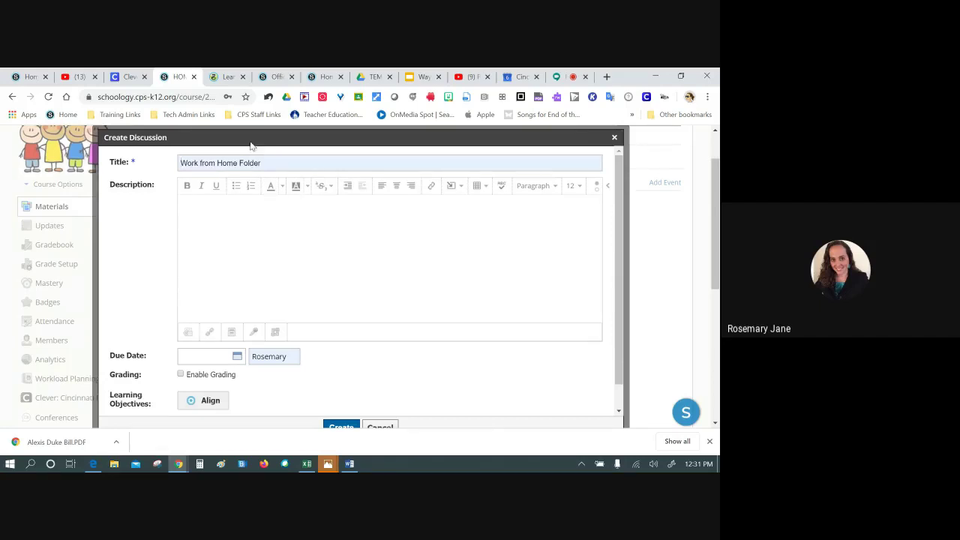
Step: Open Twitter in a new browser tab and search it for the hashtag #CPSUnited
{"action": "left_click", "coordinate": [607, 76]}
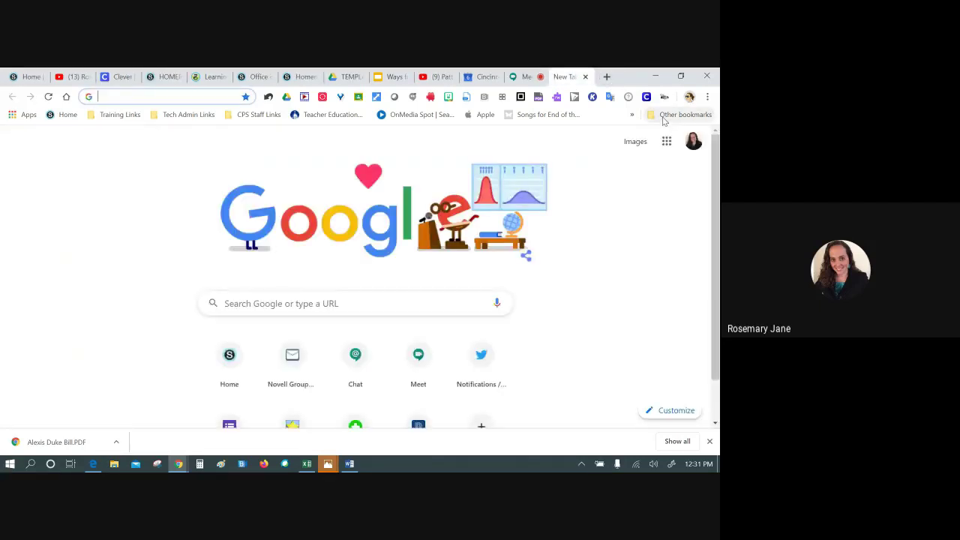
{"action": "type", "text": "Twit"}
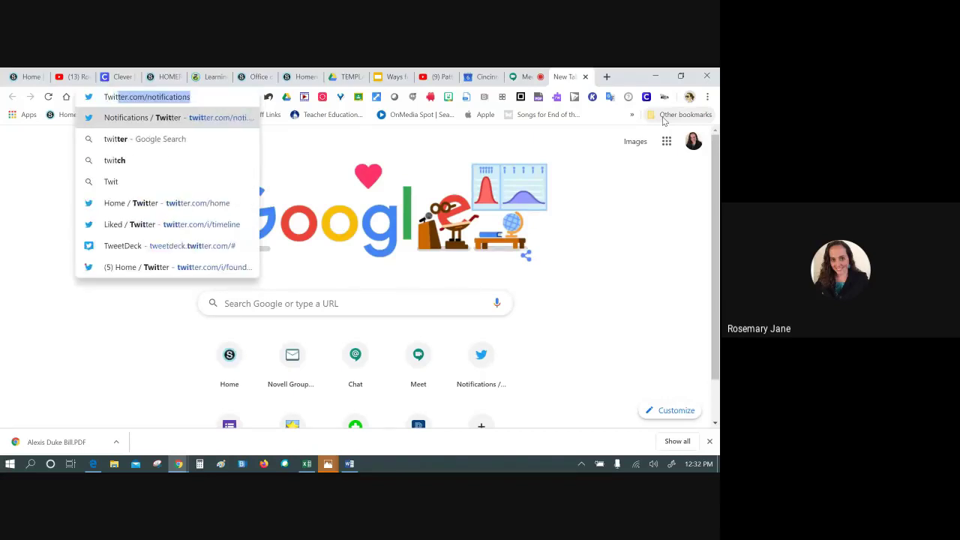
{"action": "key", "text": "Return"}
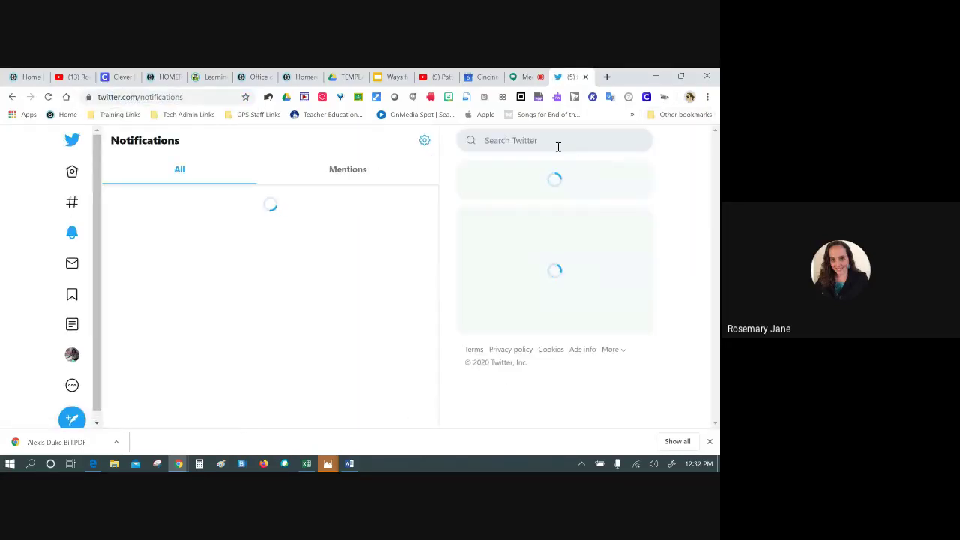
{"action": "left_click", "coordinate": [557, 140]}
{"action": "type", "text": "C"}
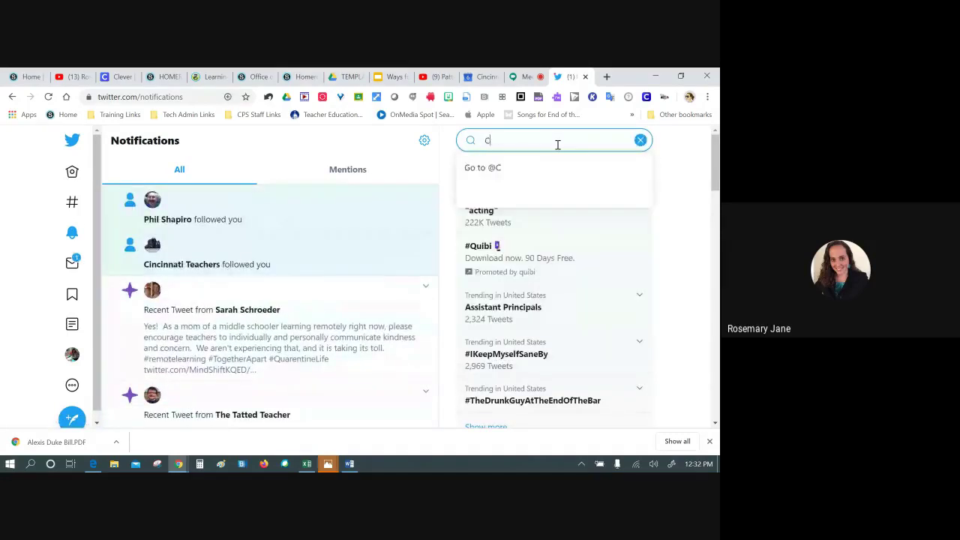
{"action": "type", "text": "PSUnited"}
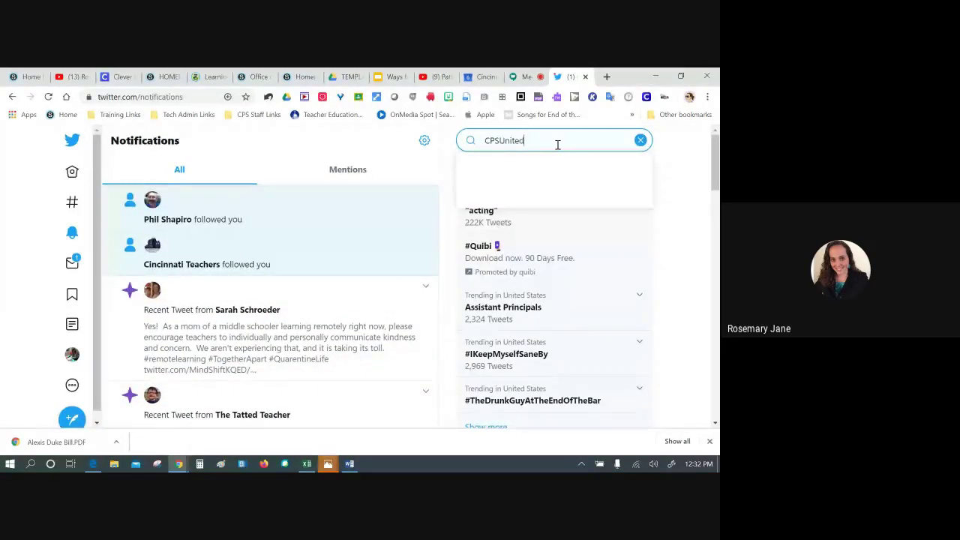
{"action": "key", "text": "Left"}
{"action": "key", "text": "Left"}
{"action": "key", "text": "Left"}
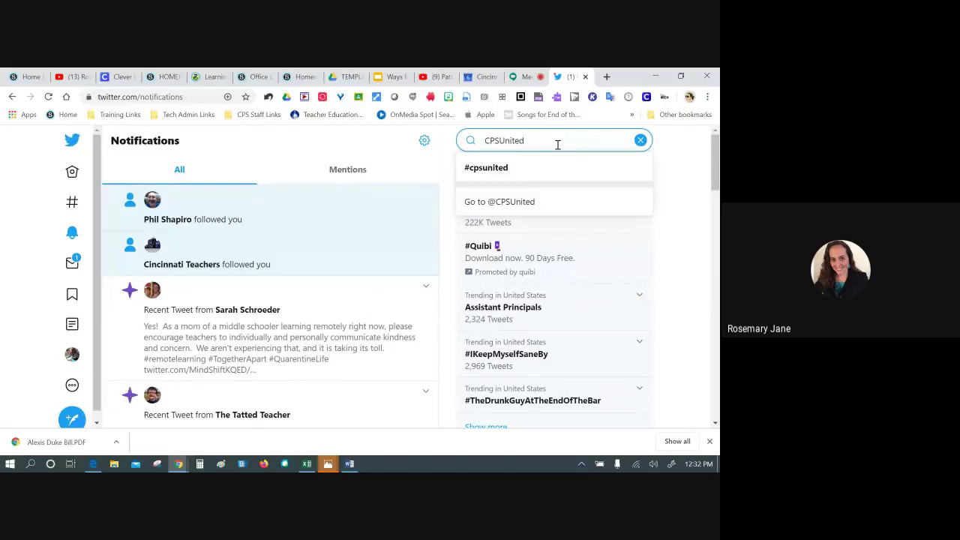
{"action": "type", "text": "#"}
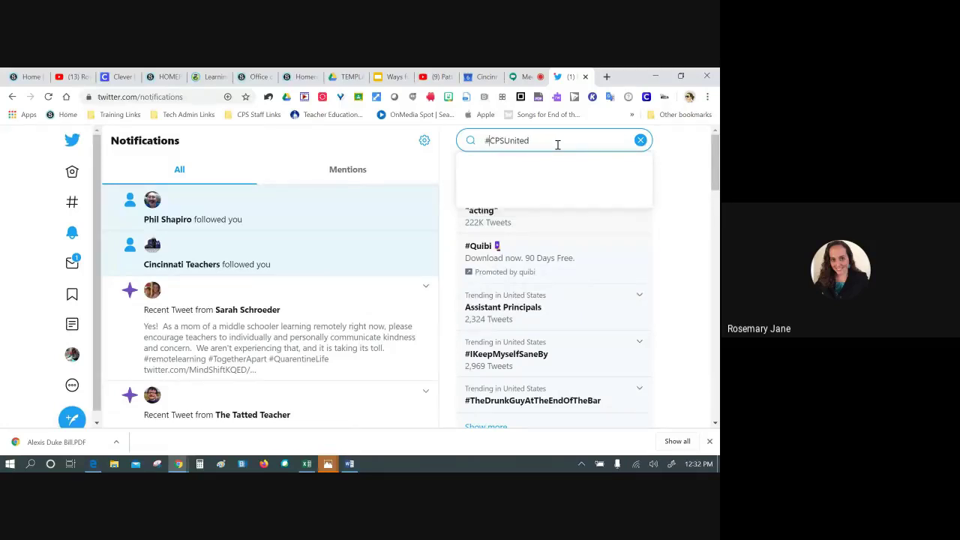
{"action": "key", "text": "Return"}
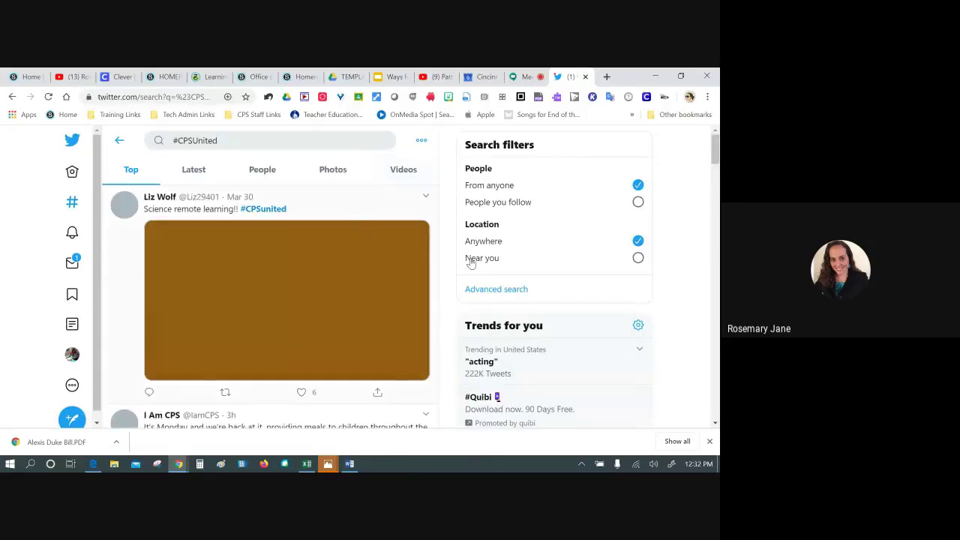
Step: Show the latest #CPSUnited tweets and look through what schools and teachers are sharing about remote learning
{"action": "left_click", "coordinate": [193, 169]}
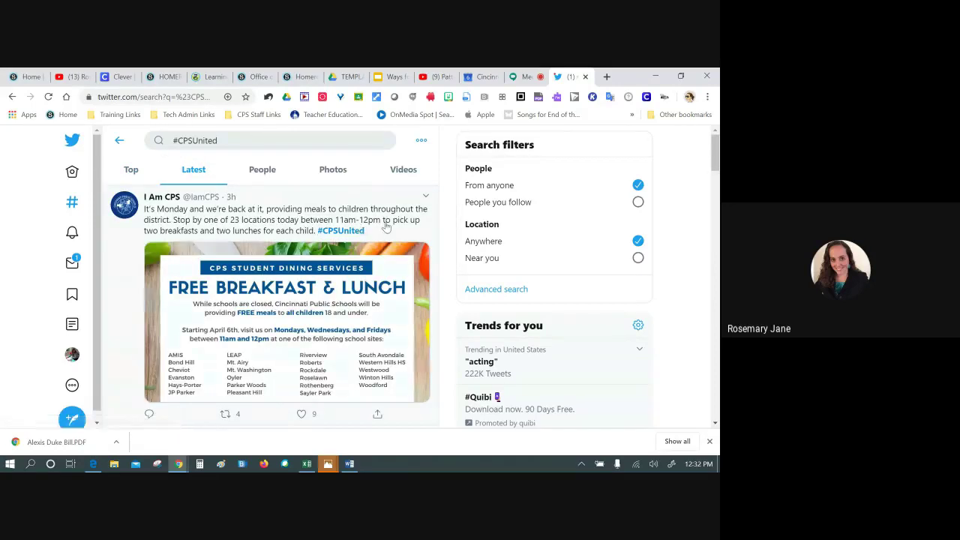
{"action": "scroll", "coordinate": [275, 327], "scroll_direction": "down", "scroll_amount": 5}
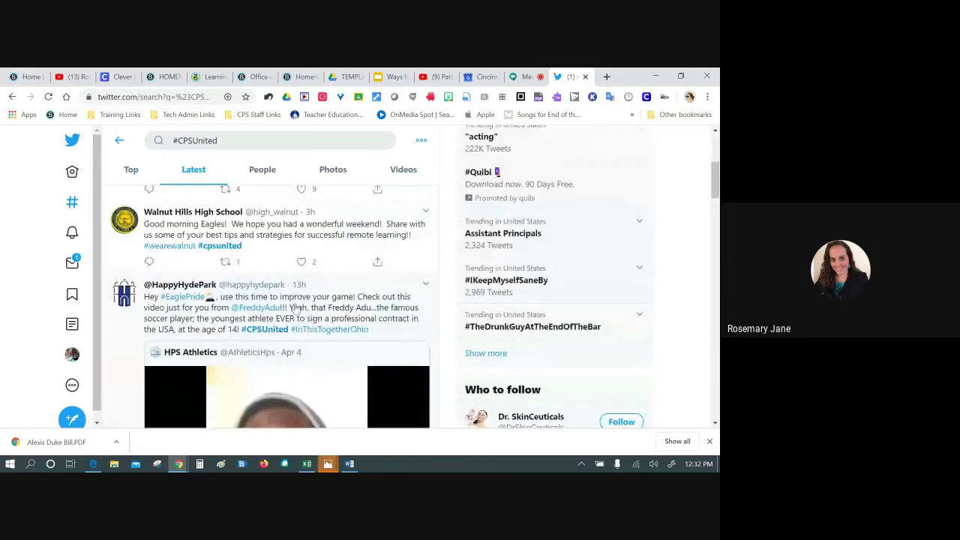
{"action": "scroll", "coordinate": [276, 327], "scroll_direction": "down", "scroll_amount": 10}
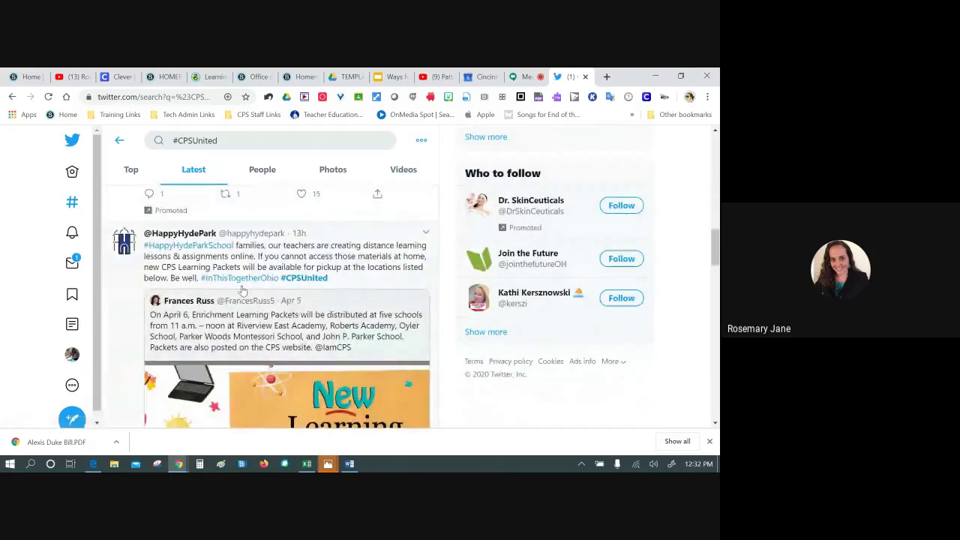
{"action": "scroll", "coordinate": [300, 300], "scroll_direction": "down", "scroll_amount": 8}
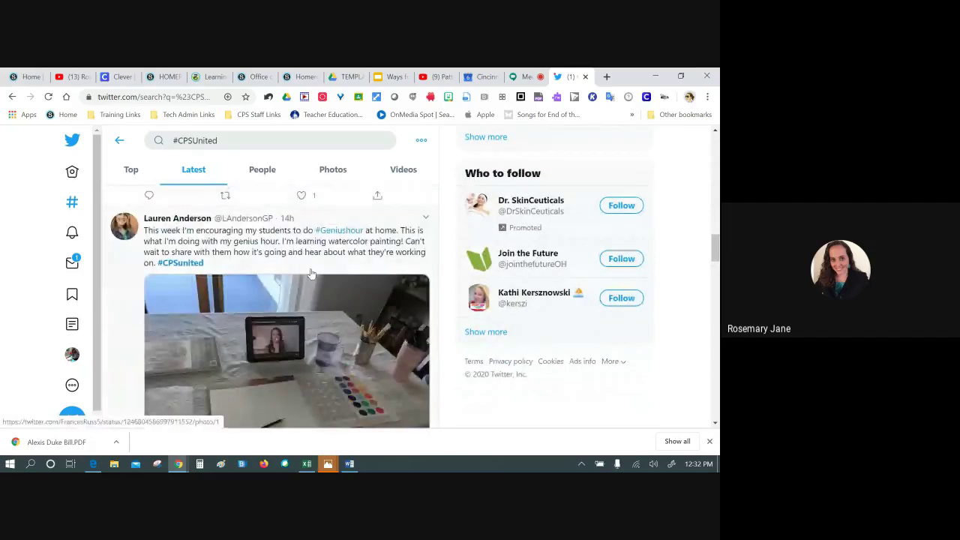
{"action": "scroll", "coordinate": [311, 274], "scroll_direction": "down", "scroll_amount": 3}
{"action": "scroll", "coordinate": [311, 274], "scroll_direction": "down", "scroll_amount": 10}
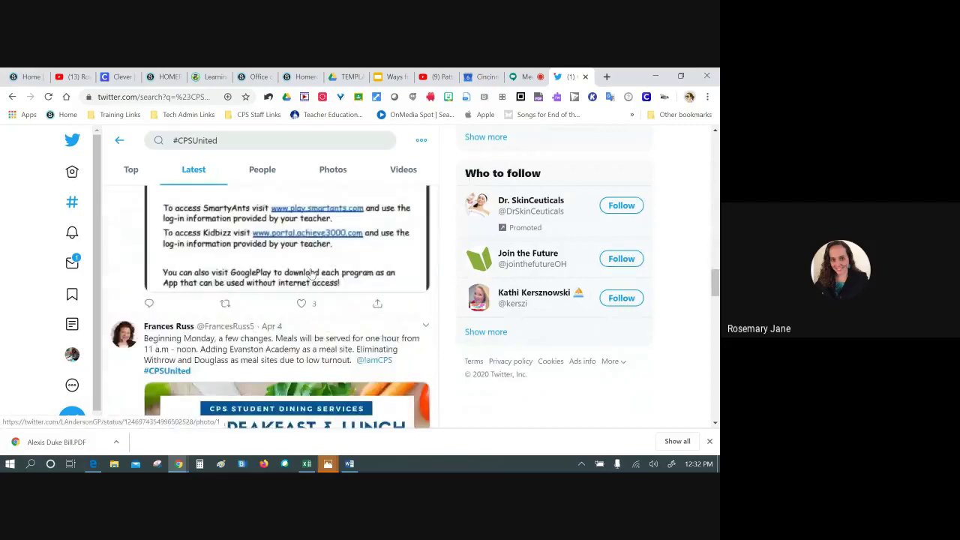
{"action": "scroll", "coordinate": [311, 274], "scroll_direction": "up", "scroll_amount": 3}
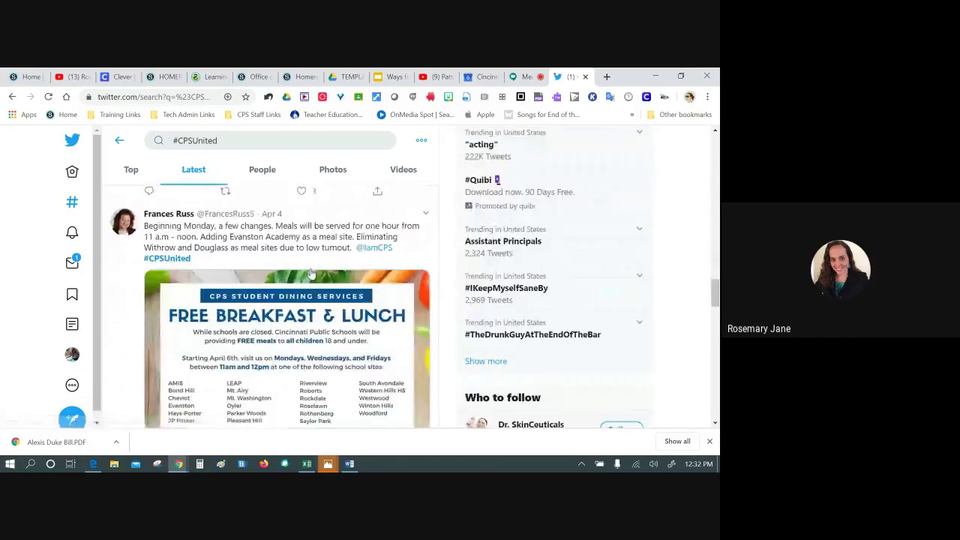
{"action": "scroll", "coordinate": [294, 235], "scroll_direction": "down", "scroll_amount": 1}
{"action": "scroll", "coordinate": [294, 235], "scroll_direction": "down", "scroll_amount": 2}
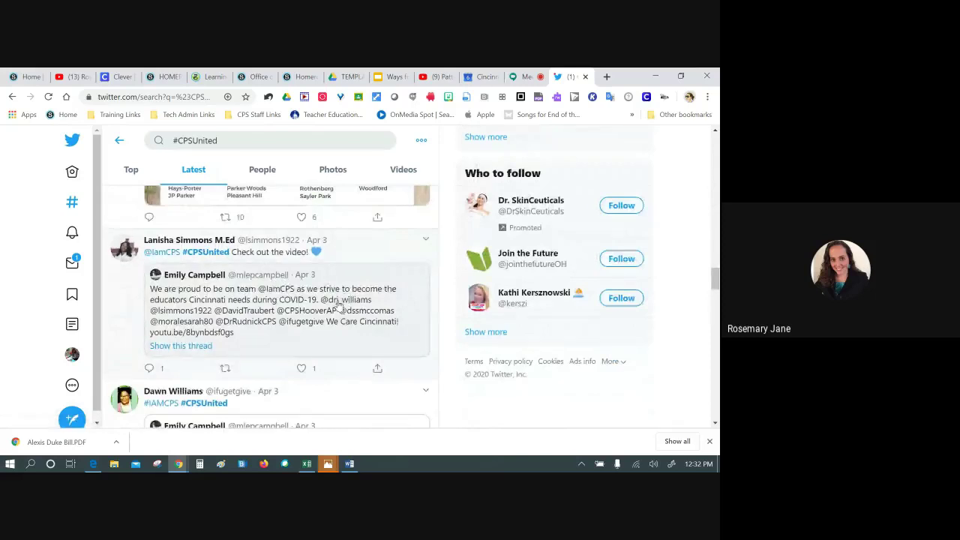
{"action": "scroll", "coordinate": [337, 304], "scroll_direction": "down", "scroll_amount": 4}
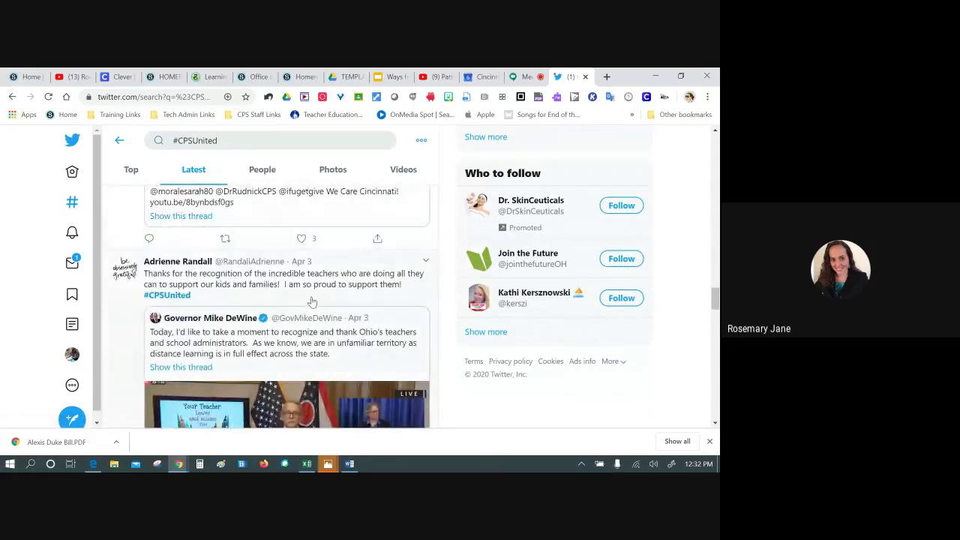
{"action": "scroll", "coordinate": [311, 302], "scroll_direction": "up", "scroll_amount": 8}
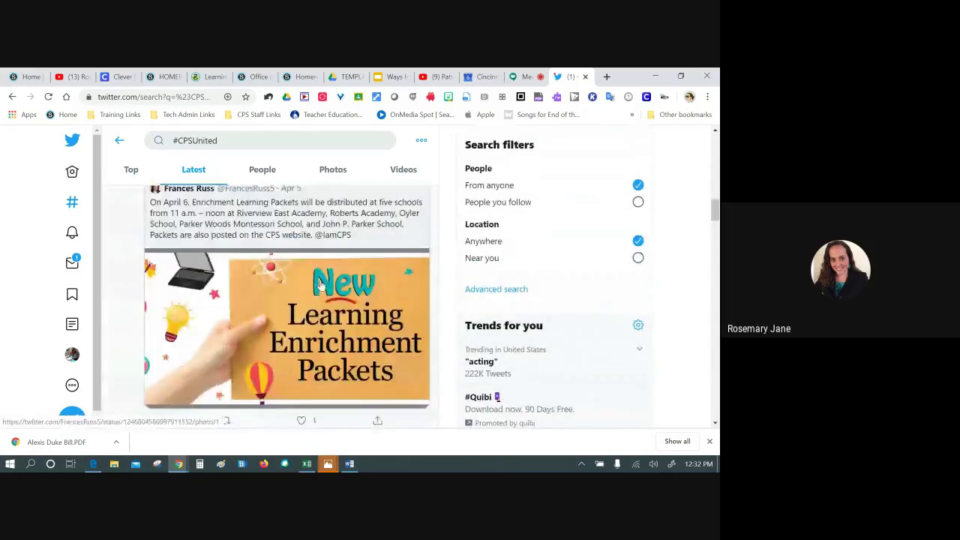
{"action": "scroll", "coordinate": [357, 225], "scroll_direction": "up", "scroll_amount": 10}
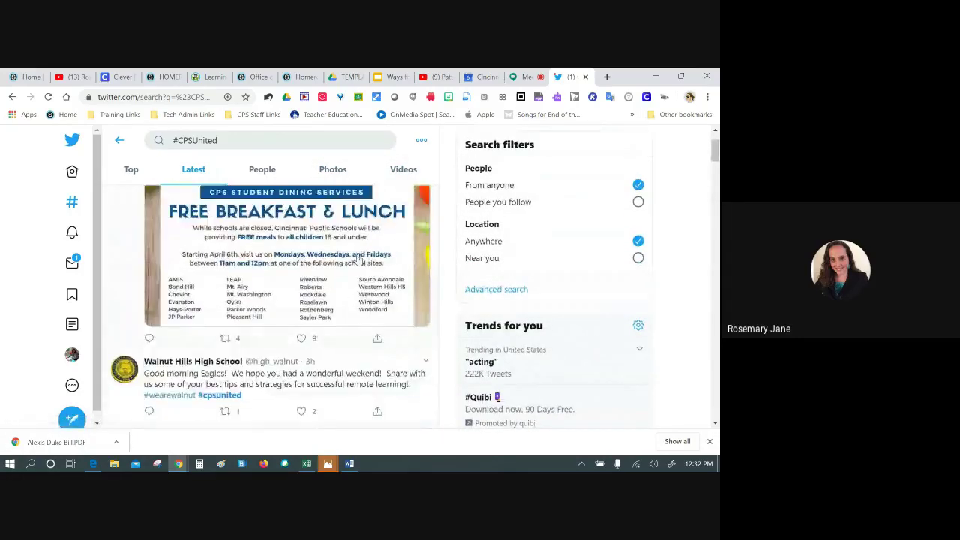
{"action": "scroll", "coordinate": [358, 259], "scroll_direction": "up", "scroll_amount": 1}
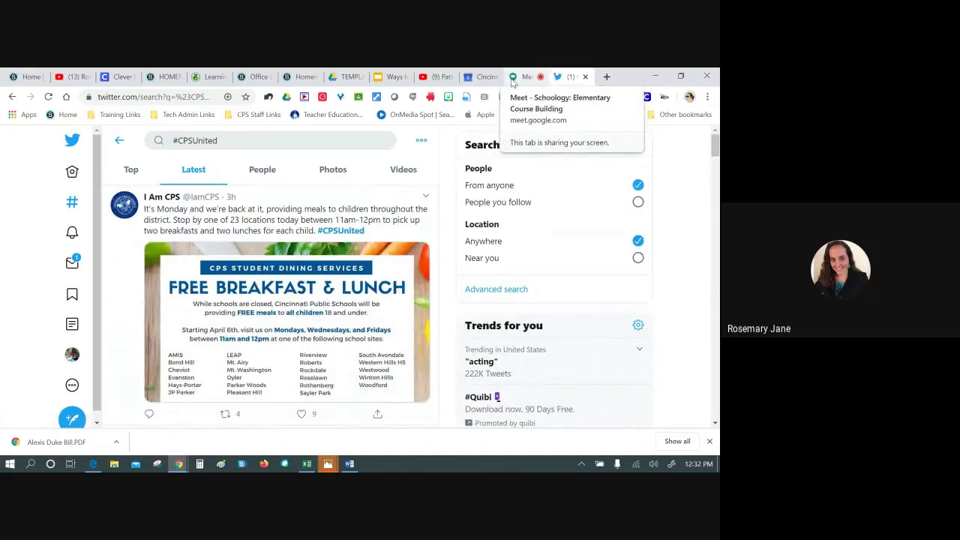
Step: Return to the Schoology discussion draft and enter the description "Show or tell how you used Science, Technology, Engineering, or Math (STEM) at home this week."
{"action": "left_click", "coordinate": [169, 77]}
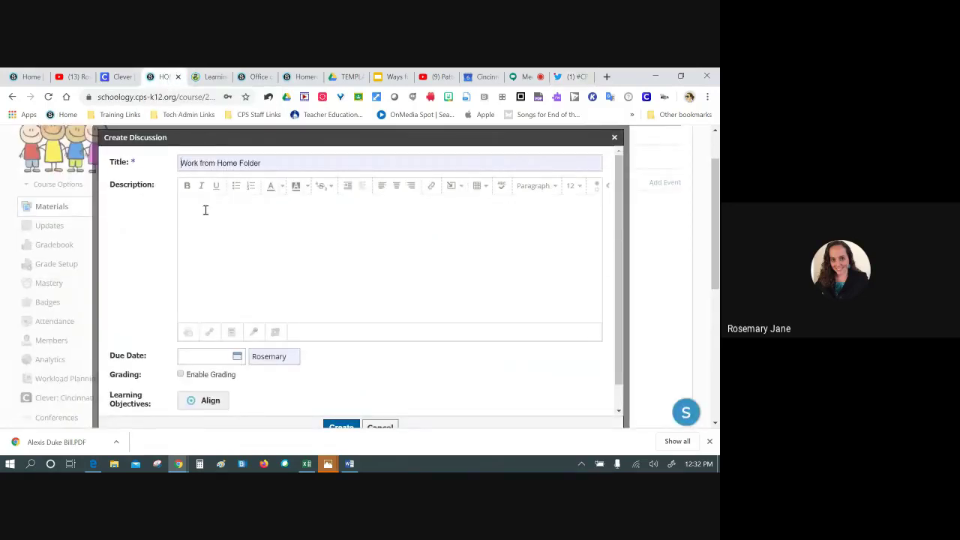
{"action": "left_click", "coordinate": [397, 205]}
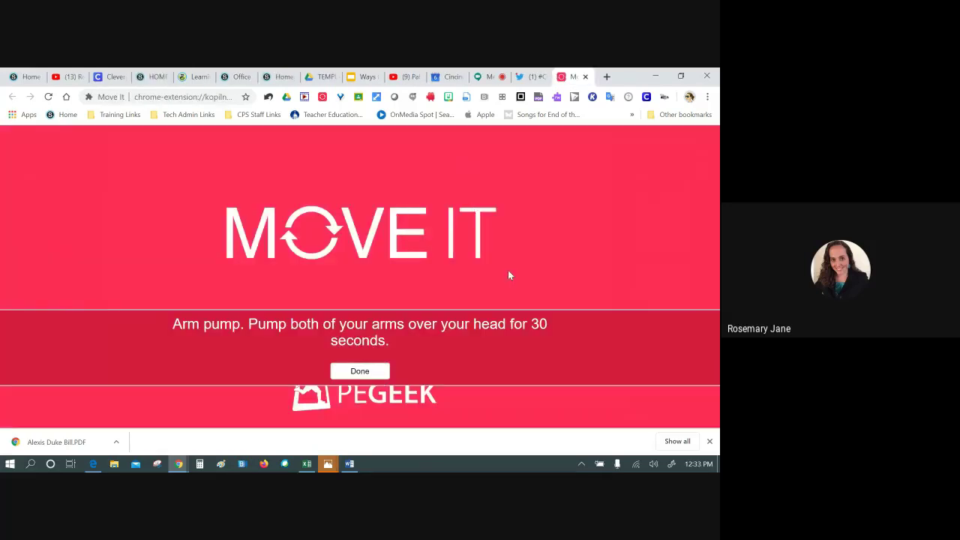
{"action": "left_click", "coordinate": [361, 371]}
{"action": "type", "text": "ll how you used Science, Techn"}
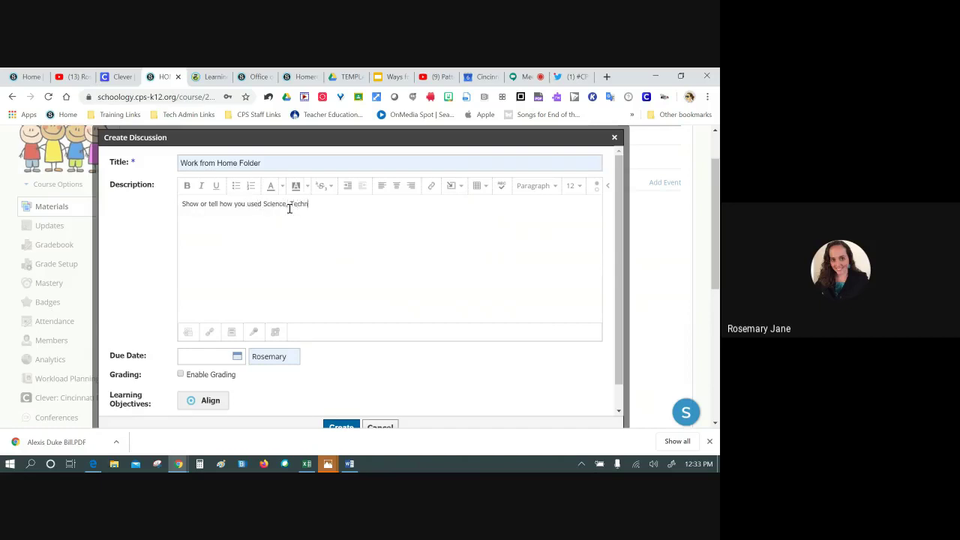
{"action": "type", "text": "gy, Eng"}
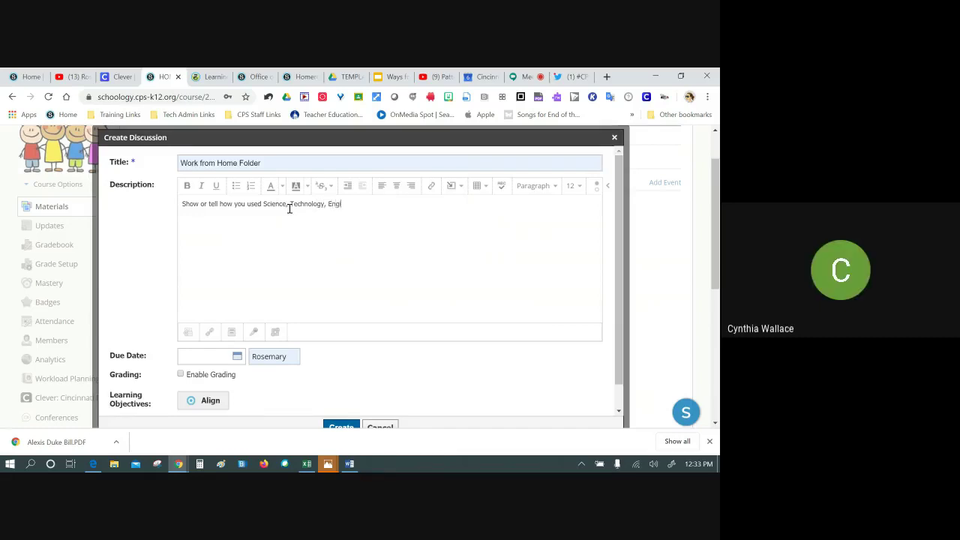
{"action": "type", "text": "ineering,"}
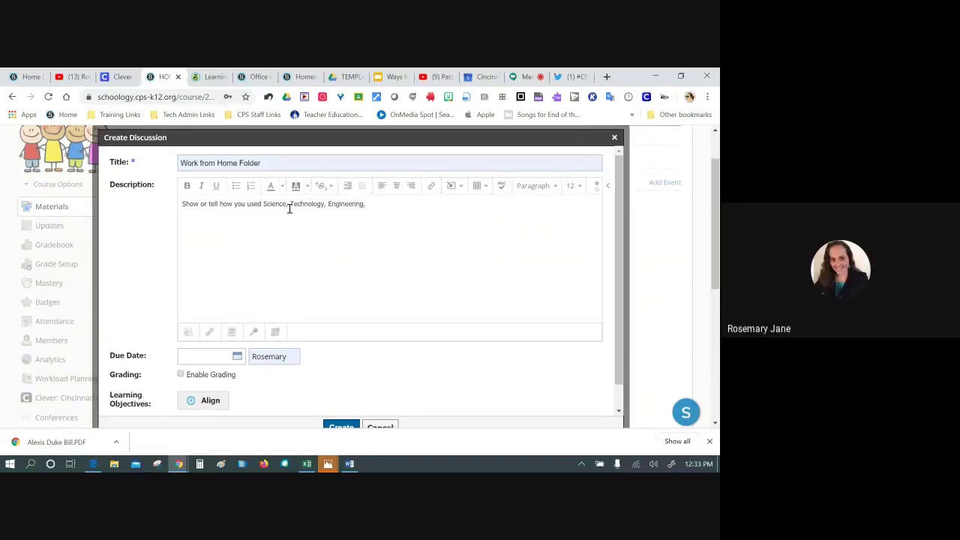
{"action": "type", "text": " or Math"}
{"action": "type", "text": "(STEM) at home this week."}
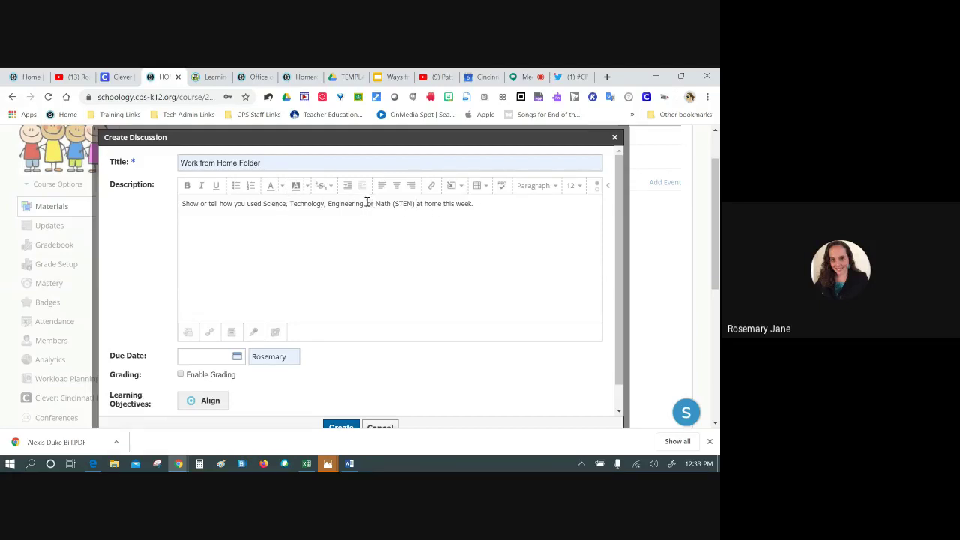
Step: Add Art before "or Math" in the description, change STEM to STEAM, and submit the discussion
{"action": "type", "text": "Art "}
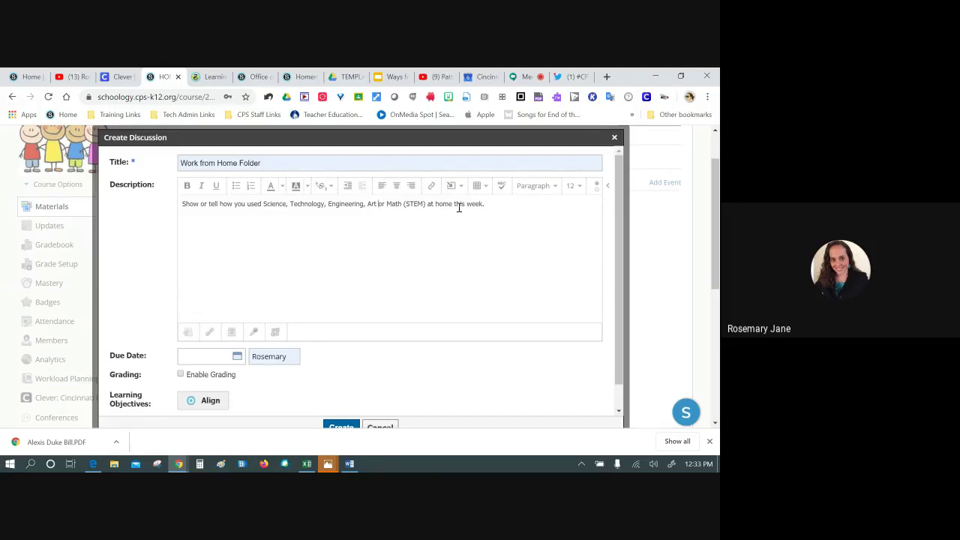
{"action": "type", "text": "A"}
{"action": "scroll", "coordinate": [408, 246], "scroll_direction": "down", "scroll_amount": 2}
{"action": "left_click", "coordinate": [339, 425]}
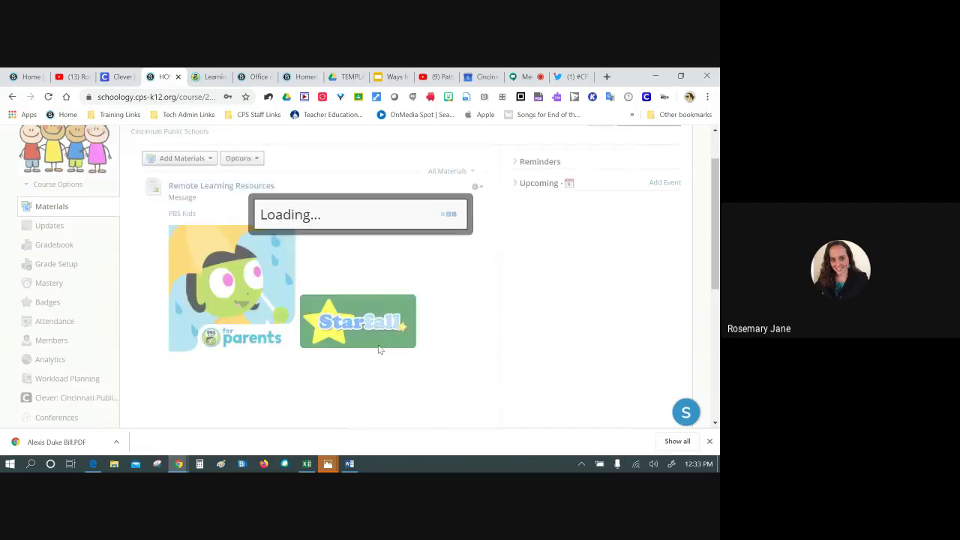
Step: Title the discussion "STEAM Show or Tell Discussion" and create it in the course materials
{"action": "left_click", "coordinate": [228, 171]}
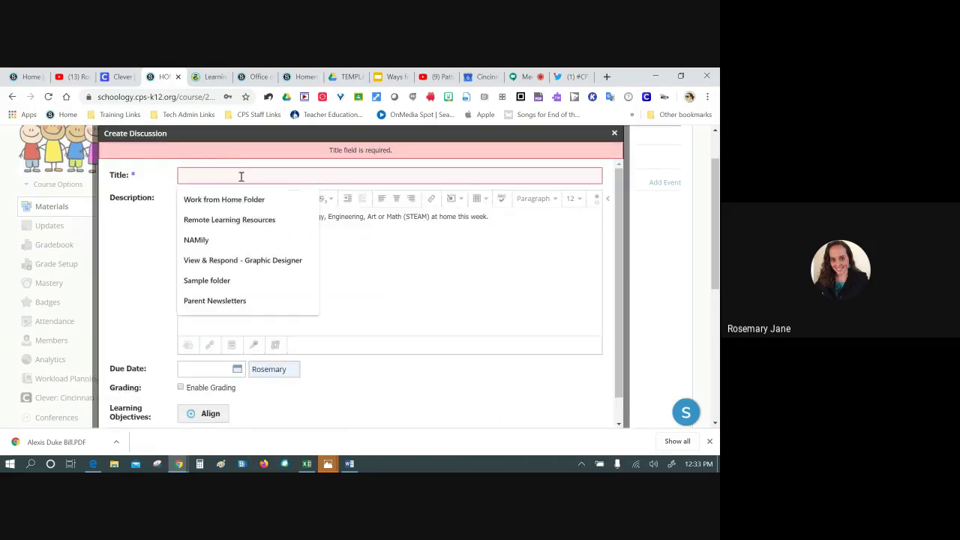
{"action": "type", "text": "STEAM Show or Tell Discussion"}
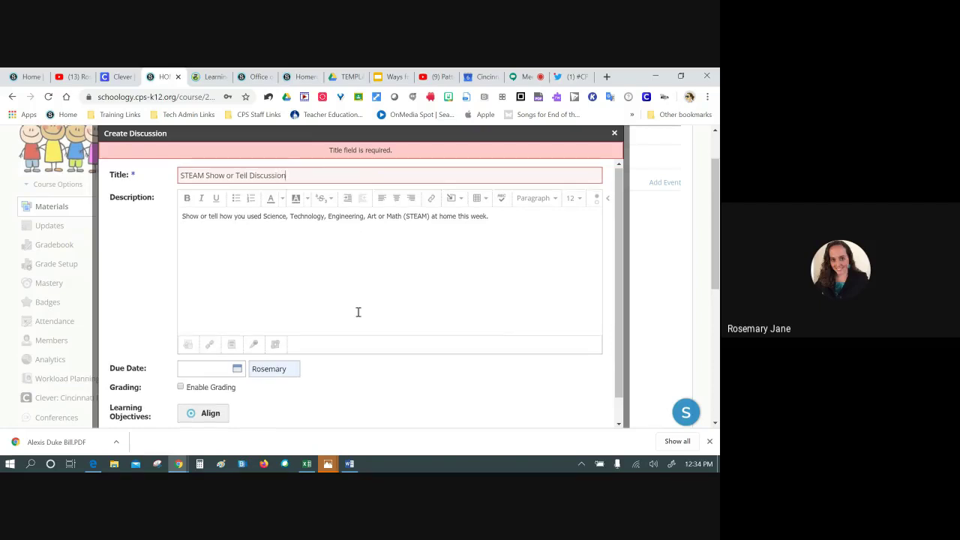
{"action": "scroll", "coordinate": [357, 310], "scroll_direction": "down", "scroll_amount": 4}
{"action": "left_click", "coordinate": [350, 271]}
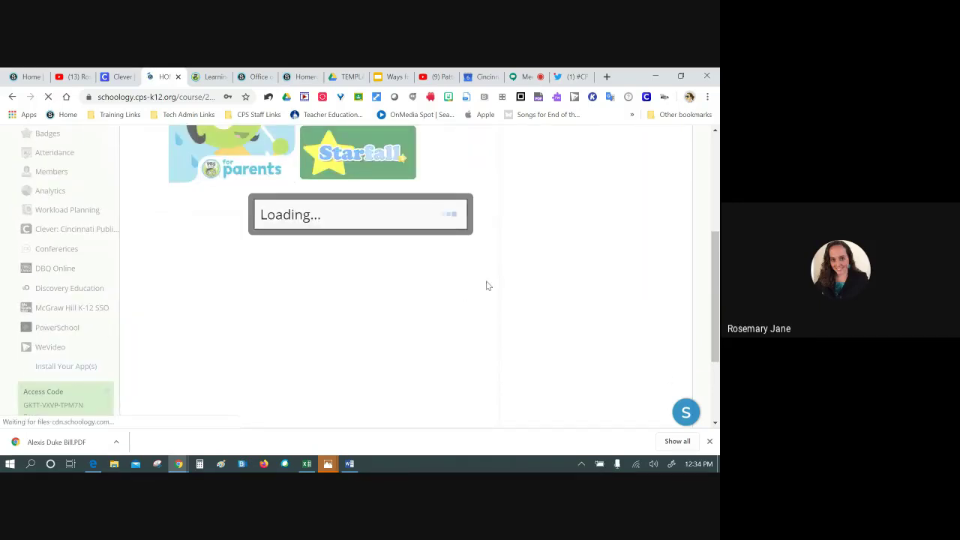
{"action": "scroll", "coordinate": [474, 285], "scroll_direction": "up", "scroll_amount": 2}
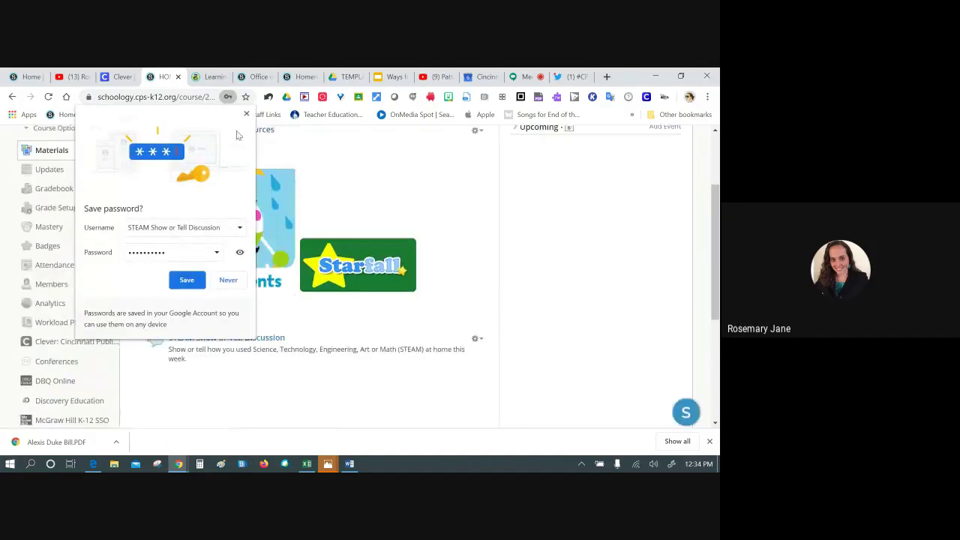
{"action": "scroll", "coordinate": [232, 216], "scroll_direction": "up", "scroll_amount": 2}
{"action": "scroll", "coordinate": [232, 216], "scroll_direction": "up", "scroll_amount": 1}
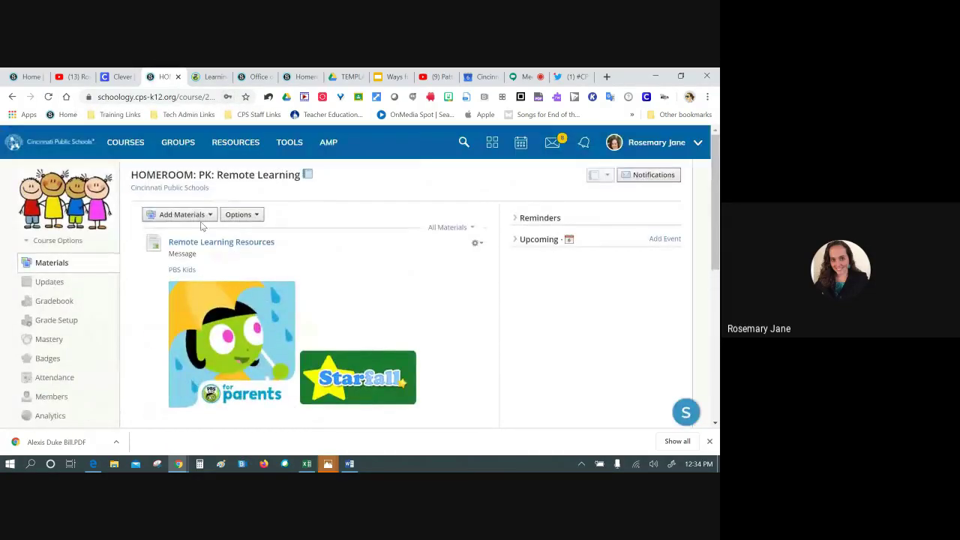
{"action": "left_click", "coordinate": [204, 215]}
{"action": "left_click", "coordinate": [204, 311]}
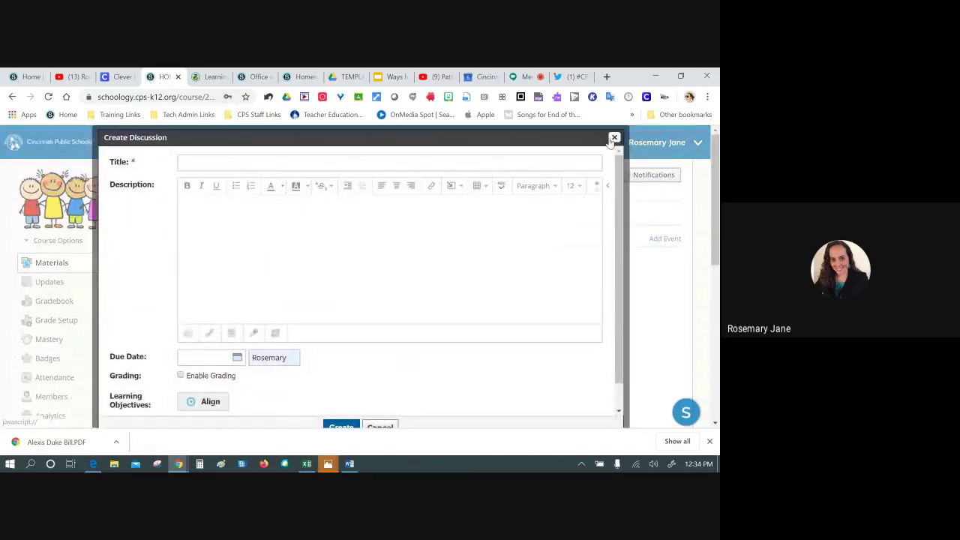
{"action": "left_click", "coordinate": [614, 138]}
Step: Open the STEAM Show or Tell Discussion from the course materials and open it for editing
{"action": "scroll", "coordinate": [332, 295], "scroll_direction": "down", "scroll_amount": 3}
{"action": "left_click", "coordinate": [252, 283]}
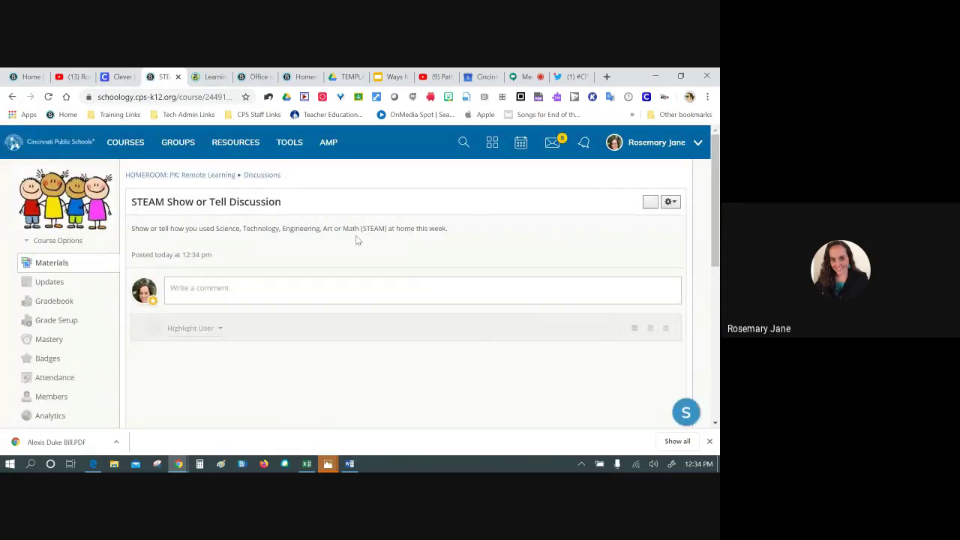
{"action": "left_click", "coordinate": [671, 202]}
{"action": "left_click", "coordinate": [621, 218]}
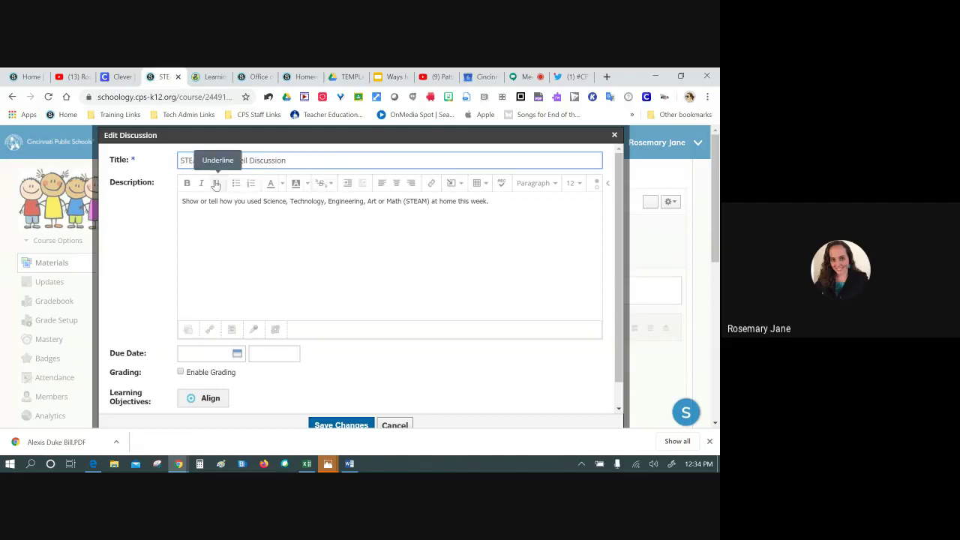
Step: Enlarge the whole description text of the discussion to font size 24
{"action": "left_click_drag", "start_coordinate": [490, 201], "coordinate": [180, 206]}
{"action": "left_click", "coordinate": [577, 184]}
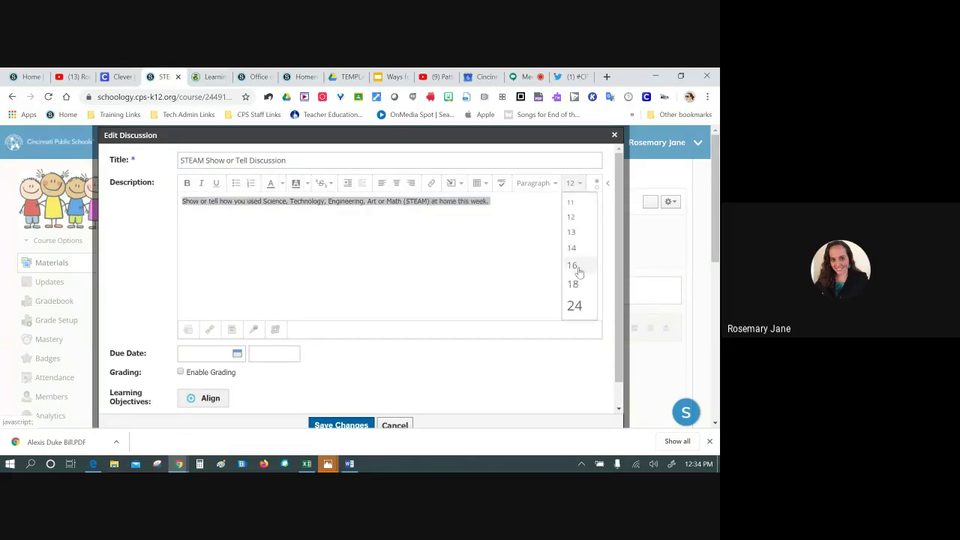
{"action": "left_click", "coordinate": [574, 278]}
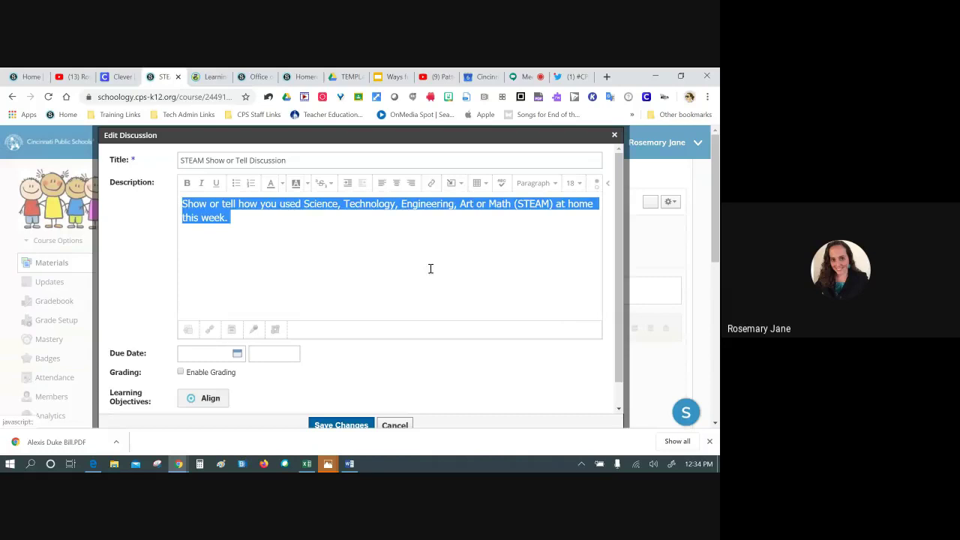
{"action": "left_click", "coordinate": [576, 183]}
{"action": "left_click", "coordinate": [572, 305]}
{"action": "left_click", "coordinate": [301, 275]}
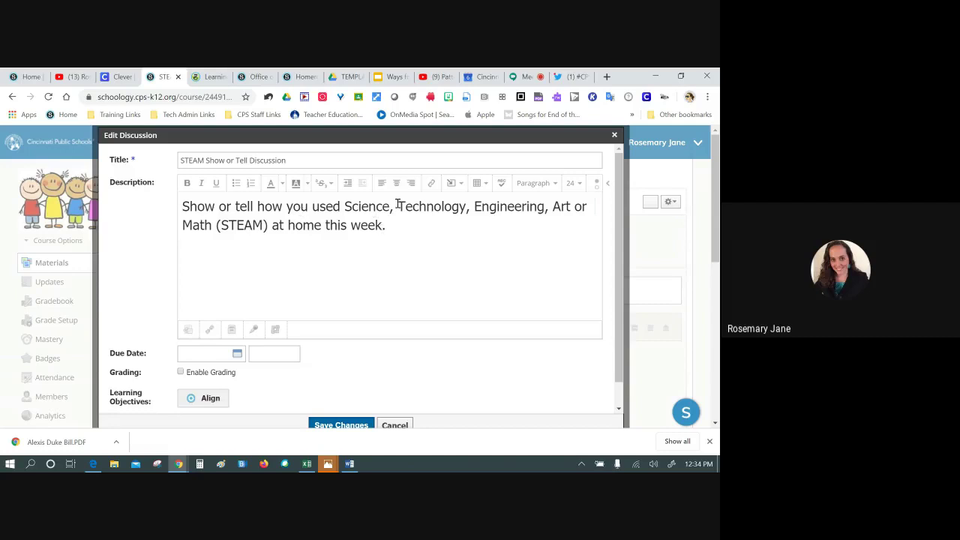
{"action": "double_click", "coordinate": [366, 225]}
{"action": "double_click", "coordinate": [366, 206]}
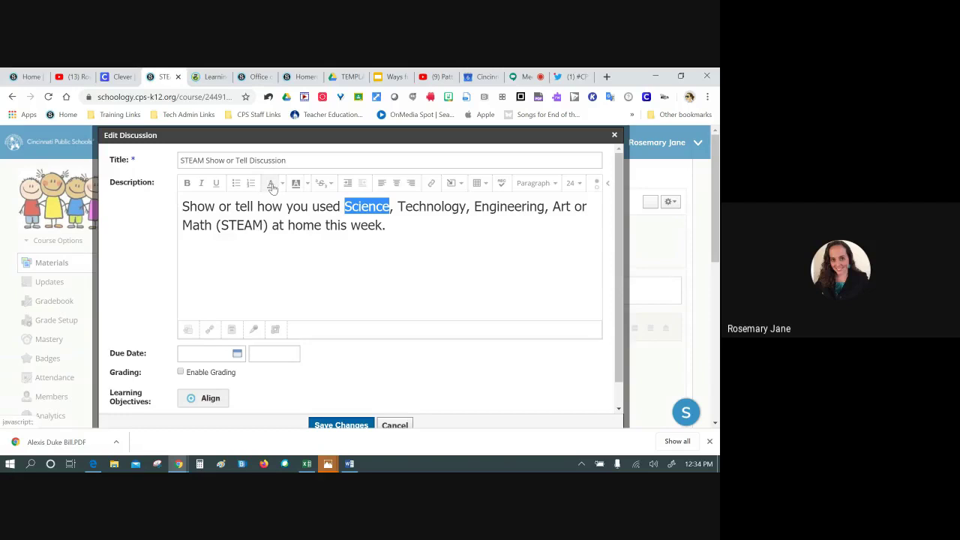
{"action": "left_click", "coordinate": [358, 206]}
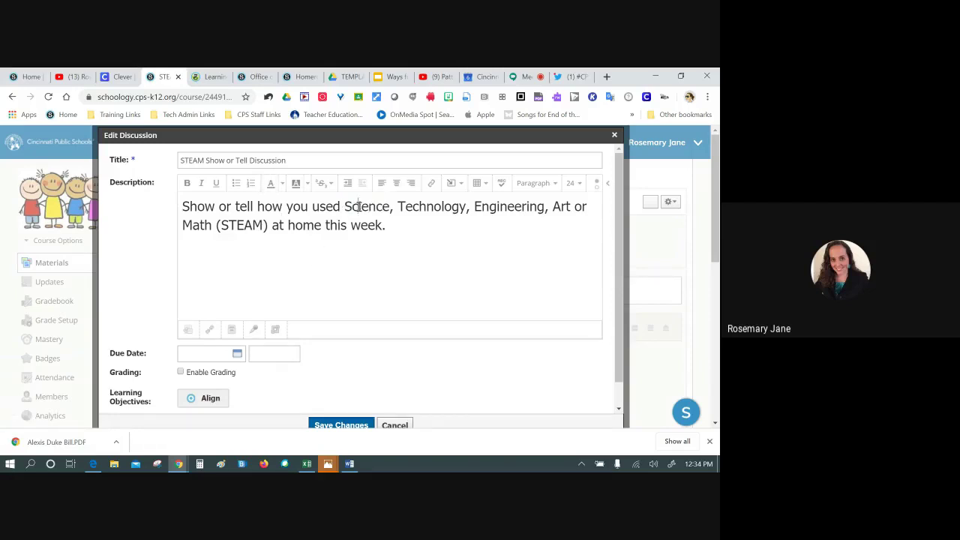
{"action": "double_click", "coordinate": [358, 206]}
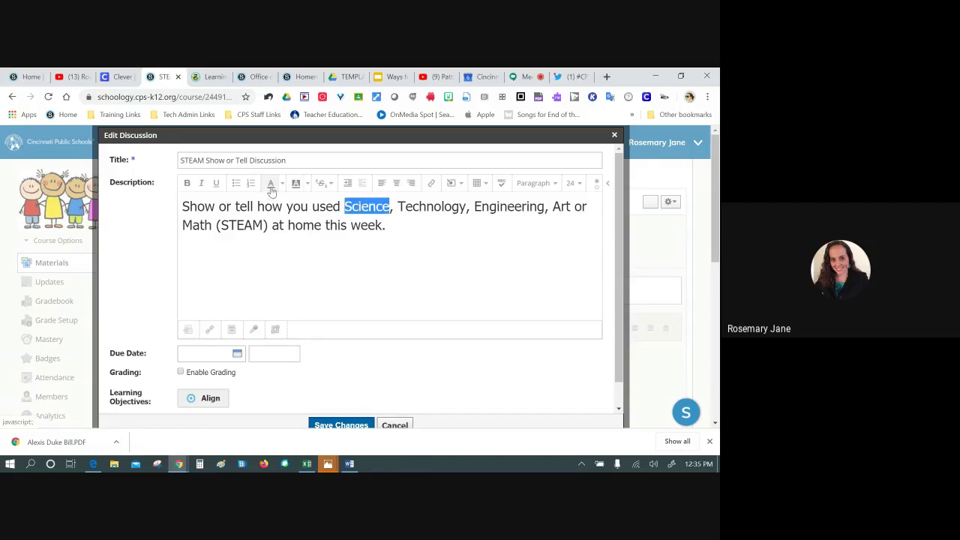
{"action": "left_click", "coordinate": [267, 231]}
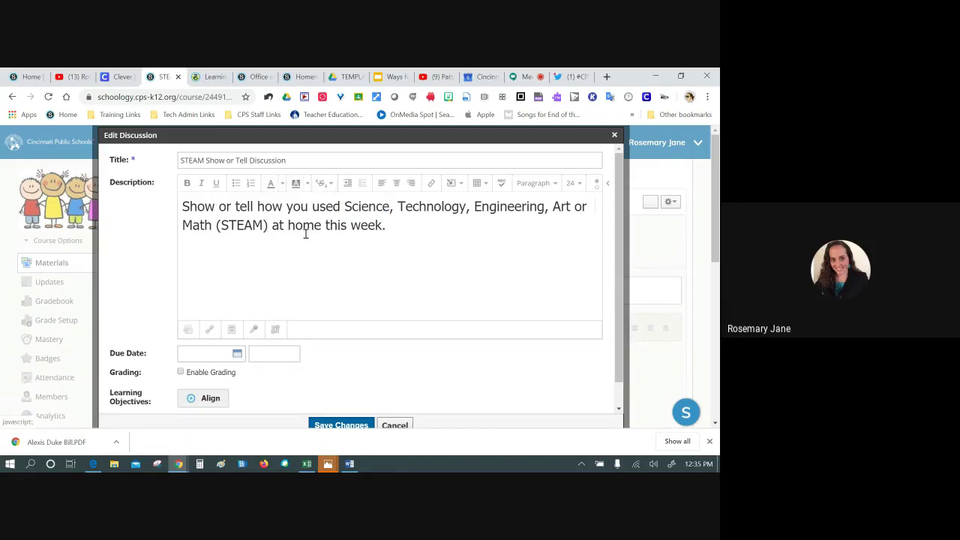
{"action": "triple_click", "coordinate": [357, 207]}
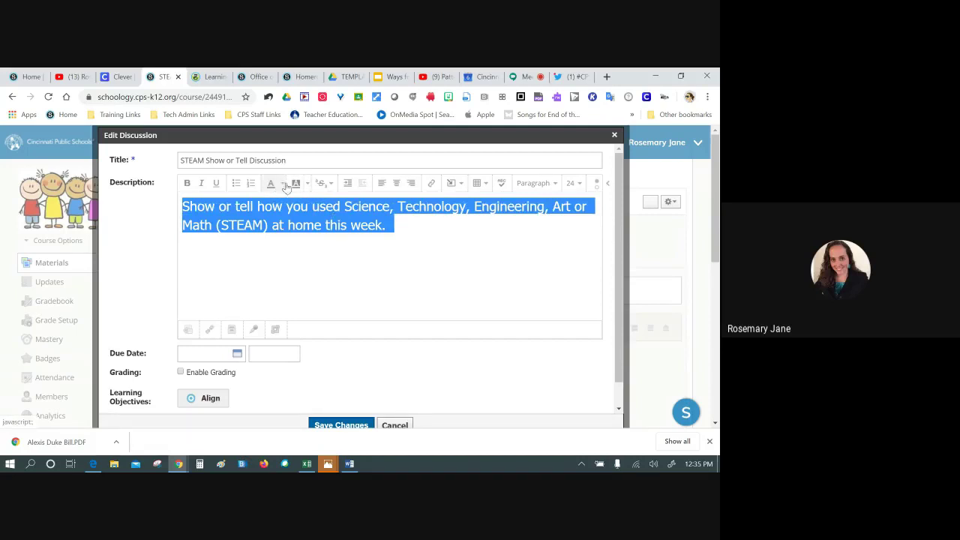
{"action": "left_click", "coordinate": [351, 205]}
Step: Color the word Science in the discussion description orange
{"action": "double_click", "coordinate": [354, 205]}
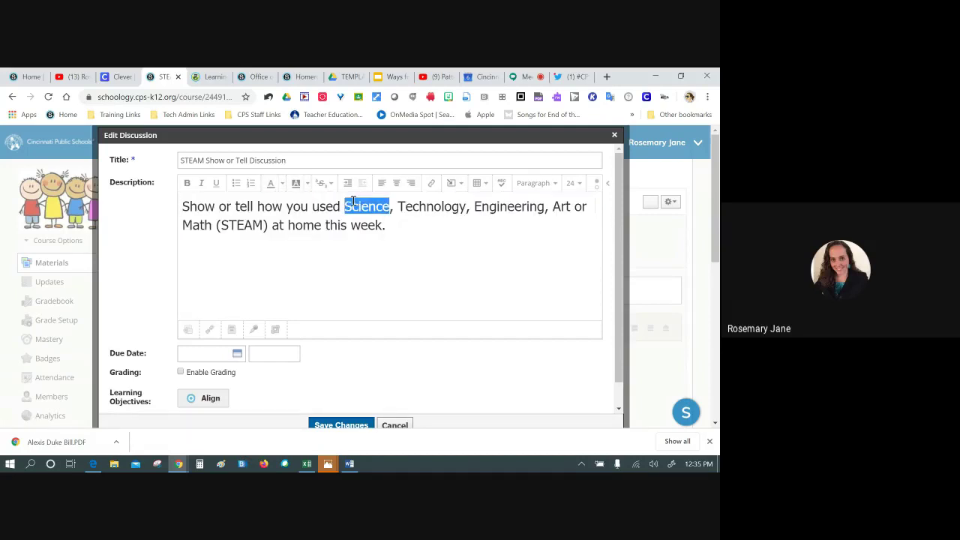
{"action": "left_click", "coordinate": [282, 184]}
{"action": "left_click", "coordinate": [286, 219]}
Step: Select the word Technology in the description and open its text color choices
{"action": "double_click", "coordinate": [433, 205]}
{"action": "left_click", "coordinate": [282, 183]}
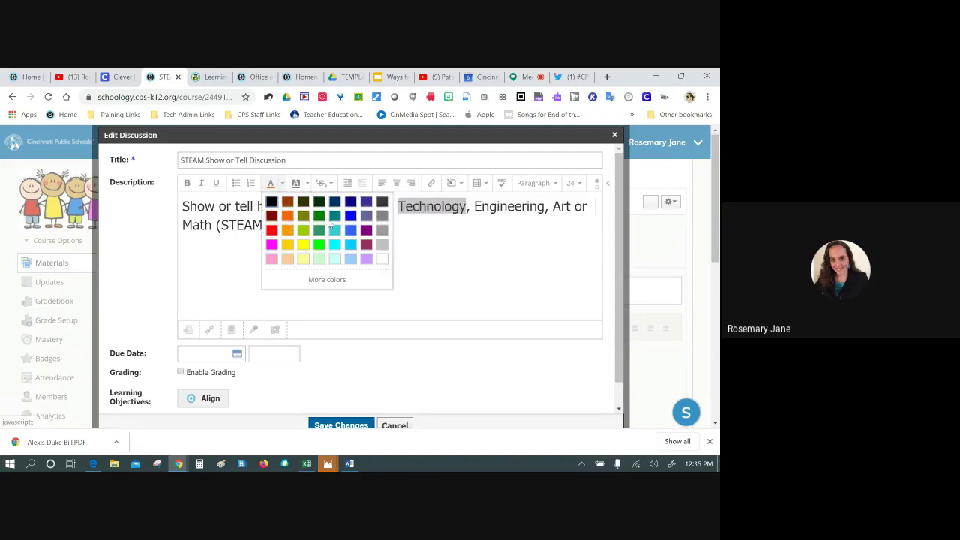
Step: Color the word "Technology" green and the word "Engineering" blue in the discussion description
{"action": "left_click", "coordinate": [322, 217]}
{"action": "double_click", "coordinate": [515, 210]}
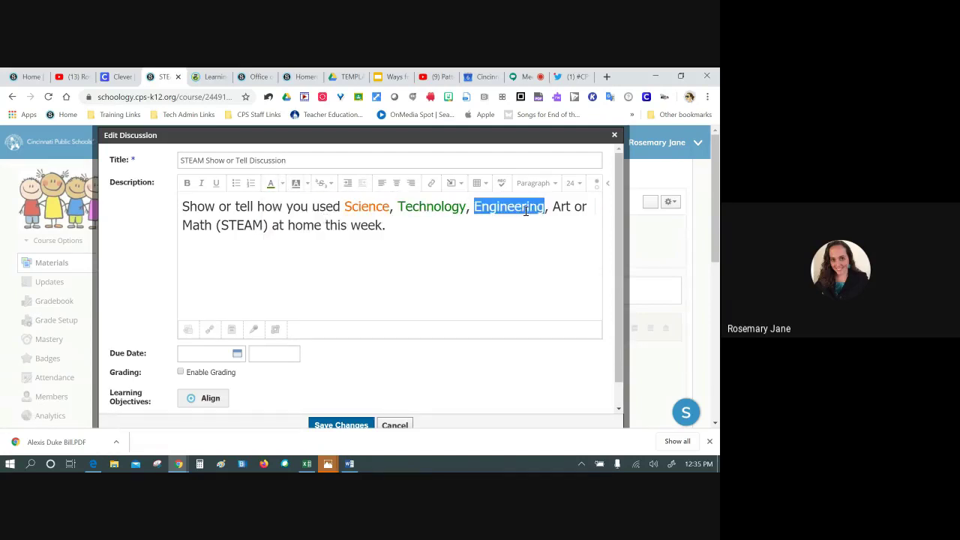
{"action": "left_click", "coordinate": [285, 184]}
{"action": "left_click", "coordinate": [351, 215]}
Step: Color the word "Art" red and the word "Math" purple in the description
{"action": "double_click", "coordinate": [561, 207]}
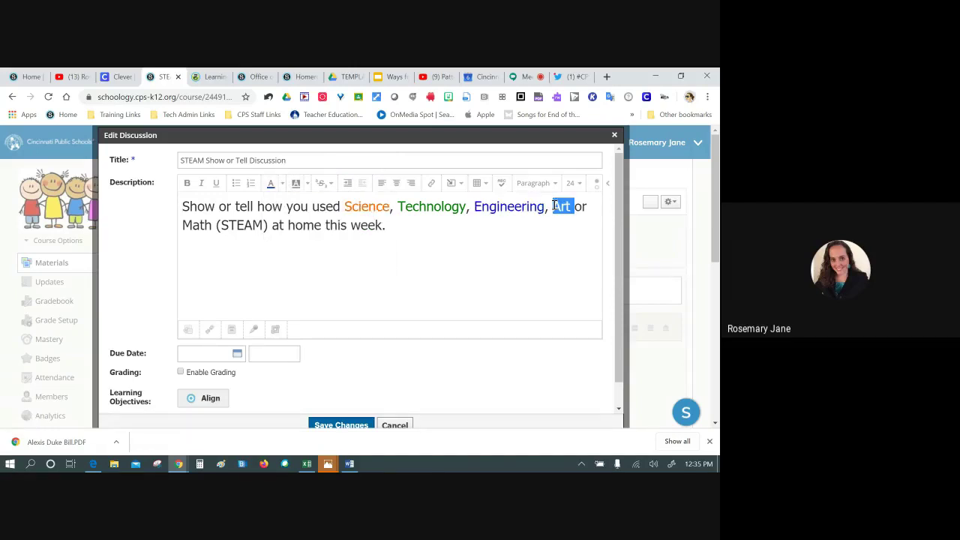
{"action": "left_click", "coordinate": [282, 183]}
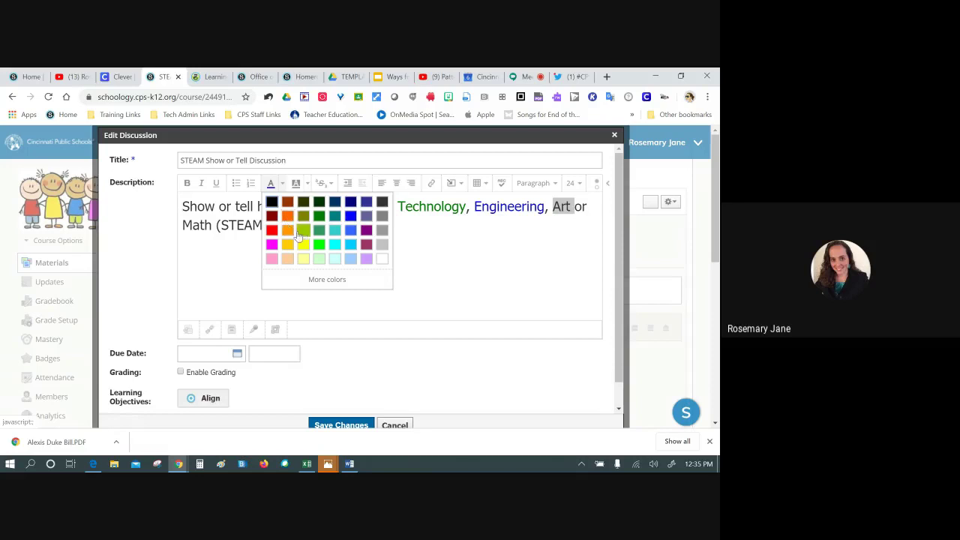
{"action": "left_click", "coordinate": [272, 230]}
{"action": "double_click", "coordinate": [197, 224]}
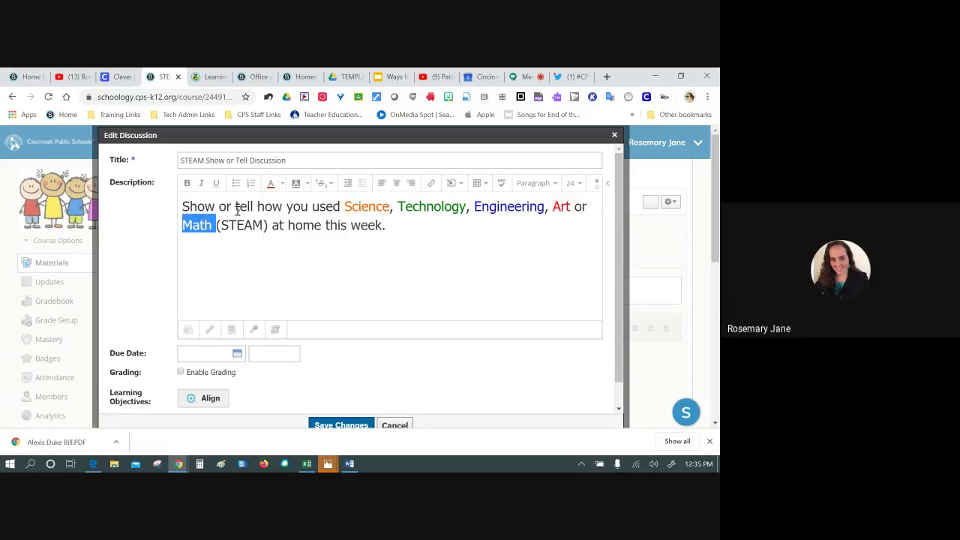
{"action": "left_click", "coordinate": [282, 184]}
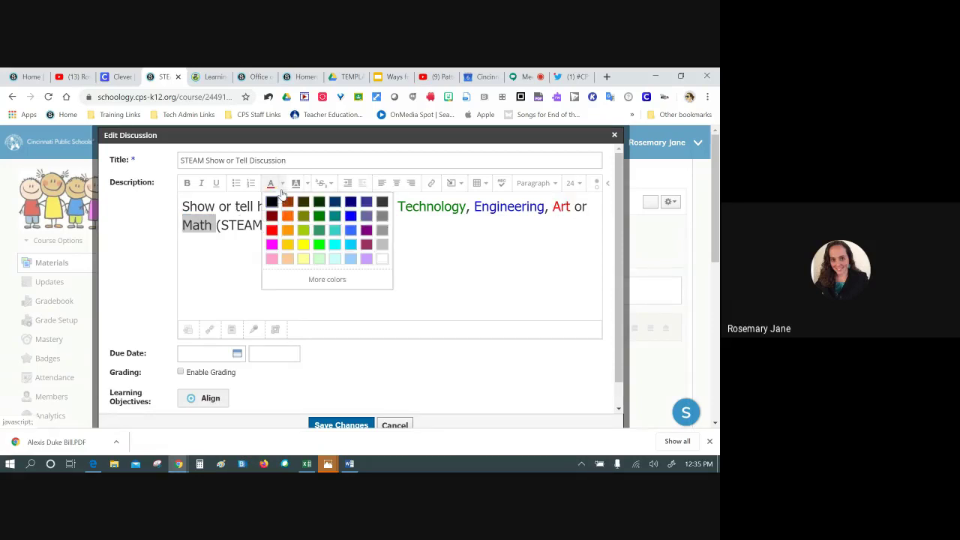
{"action": "left_click", "coordinate": [366, 244]}
{"action": "left_click", "coordinate": [436, 262]}
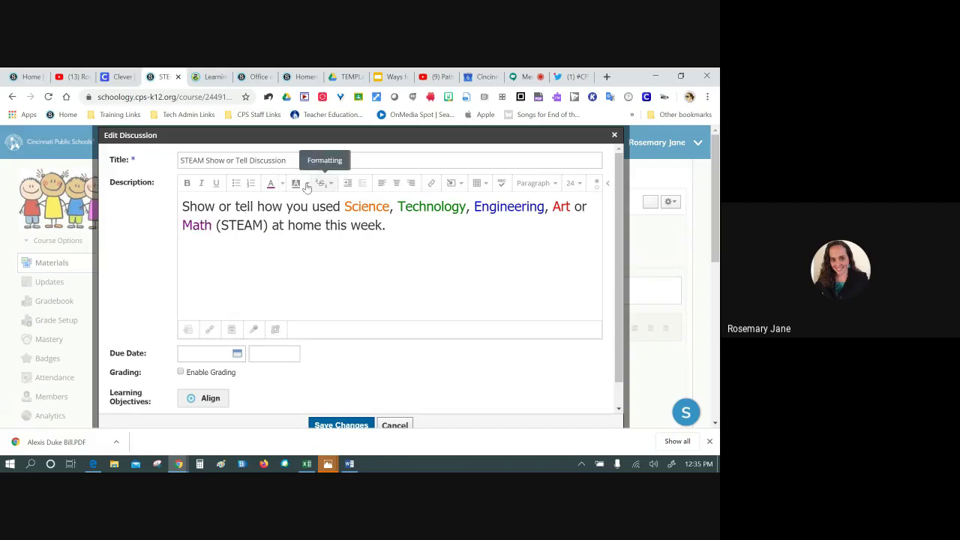
Step: Add a bulleted list below the description sentence with the items "Eamaple 1" and "Example 2"
{"action": "left_click_drag", "start_coordinate": [385, 225], "coordinate": [178, 197]}
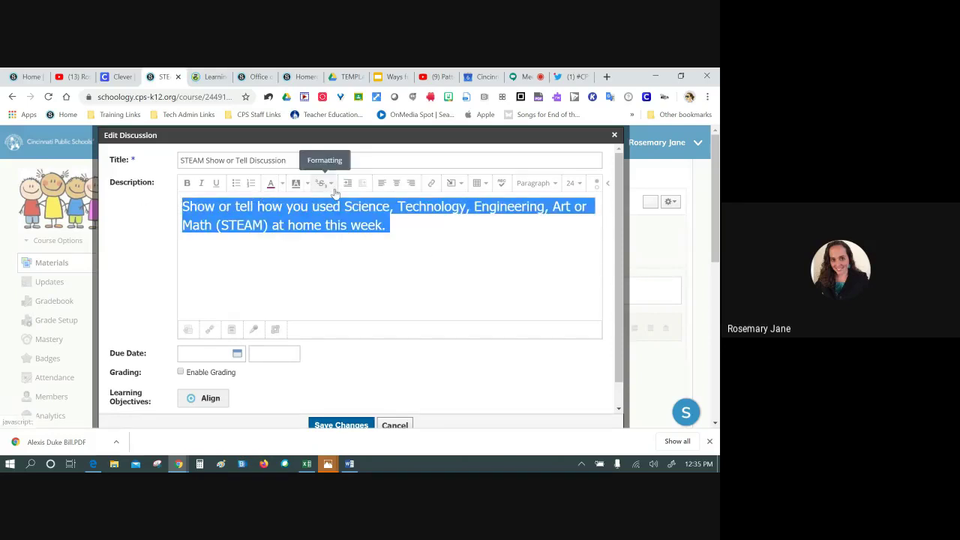
{"action": "left_click", "coordinate": [390, 223]}
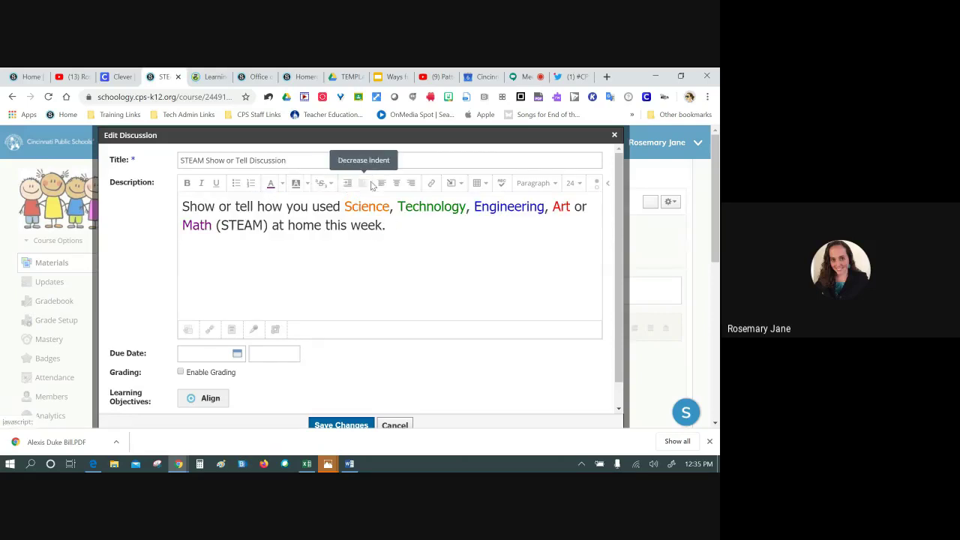
{"action": "left_click", "coordinate": [236, 183]}
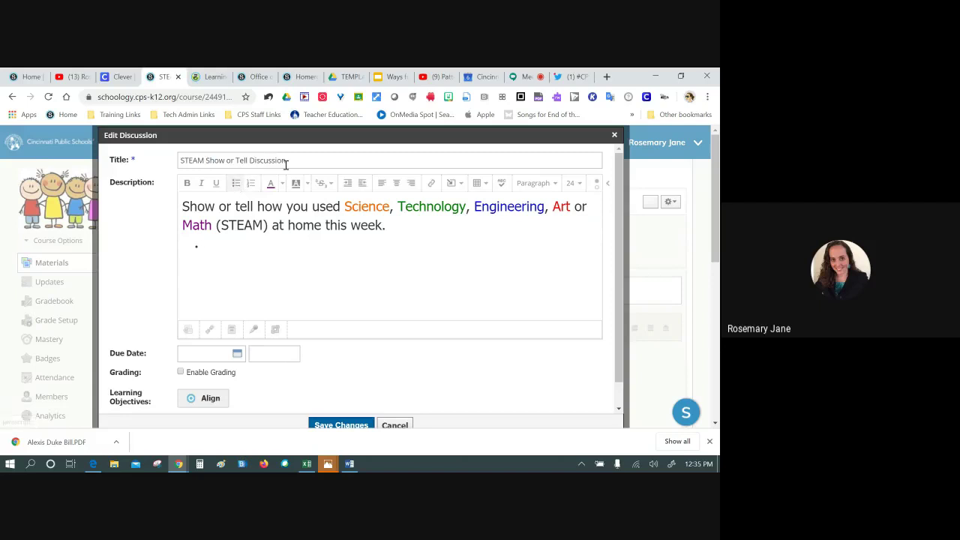
{"action": "type", "text": "D"}
{"action": "key", "text": "BackSpace"}
{"action": "type", "text": "Eampl"}
{"action": "key", "text": "BackSpace"}
{"action": "key", "text": "BackSpace"}
{"action": "type", "text": "am"}
{"action": "key", "text": "BackSpace"}
{"action": "type", "text": "ple 1 Examp"}
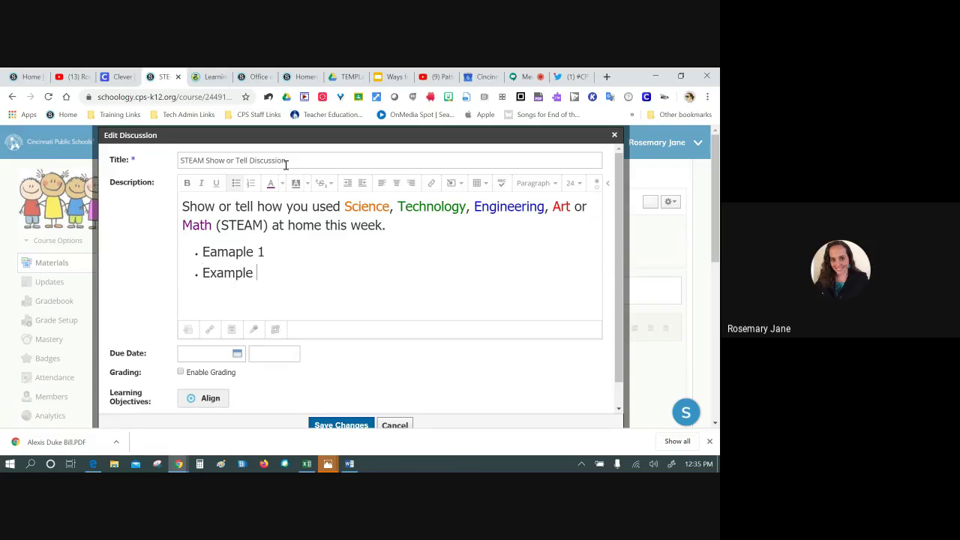
Step: Turn on spell check and correct the misspelled word in the first bullet to "Example"
{"action": "double_click", "coordinate": [216, 251]}
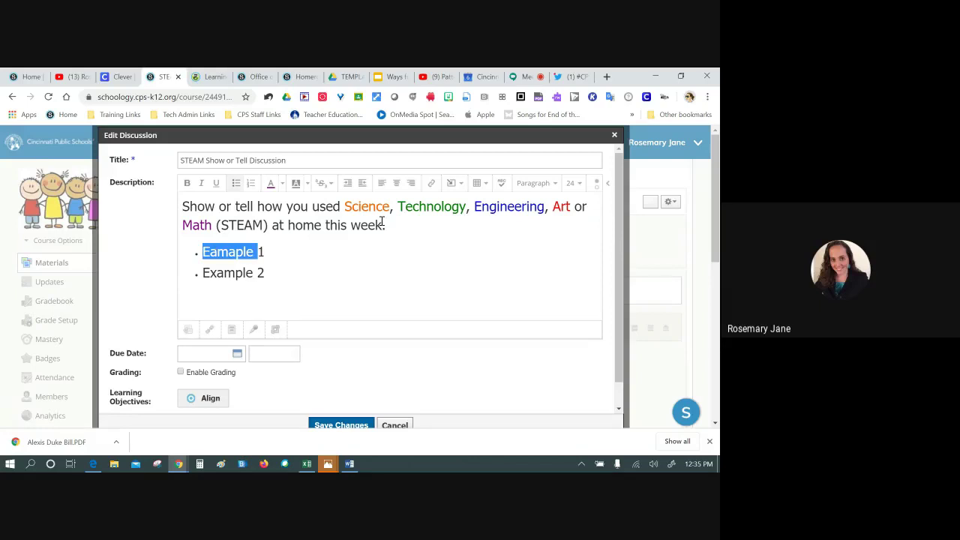
{"action": "left_click", "coordinate": [501, 183]}
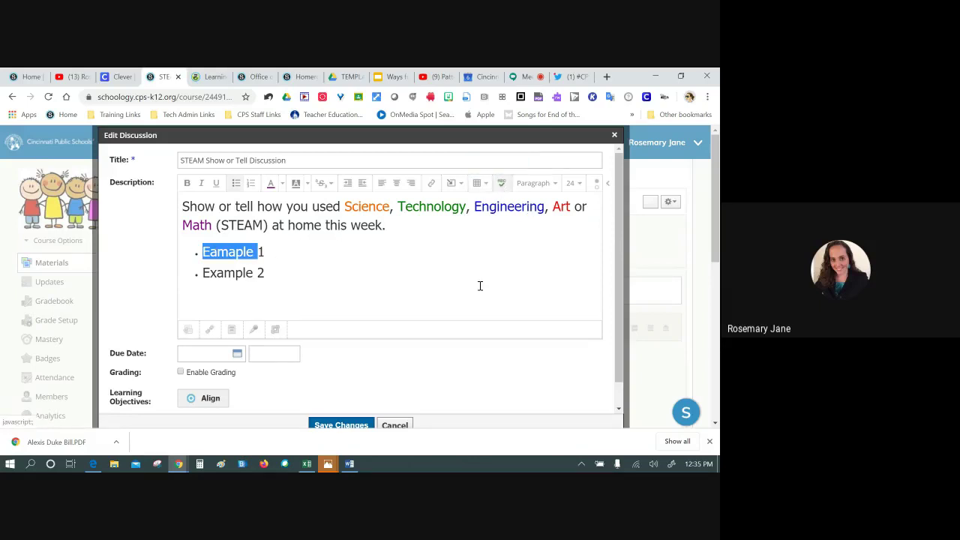
{"action": "double_click", "coordinate": [231, 250]}
{"action": "type", "text": "Example"}
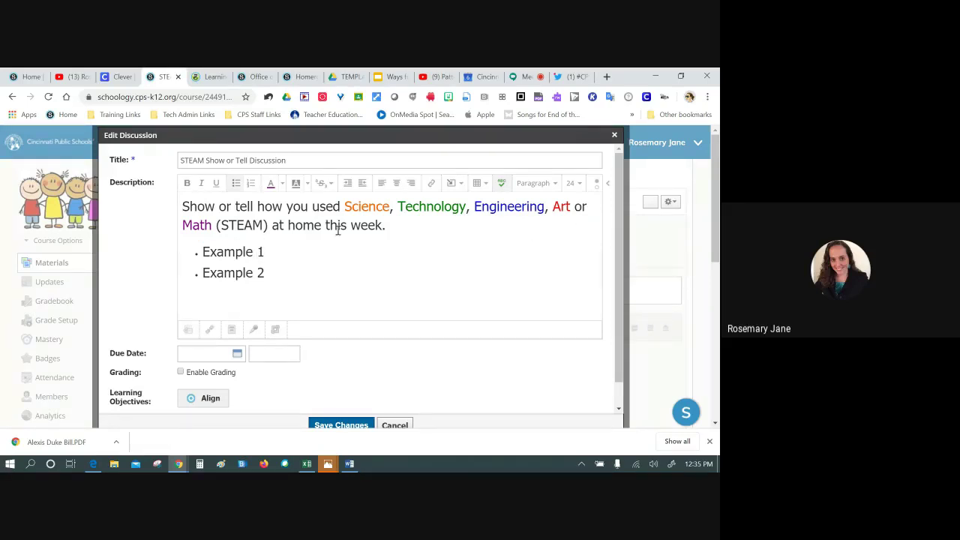
{"action": "left_click", "coordinate": [327, 183]}
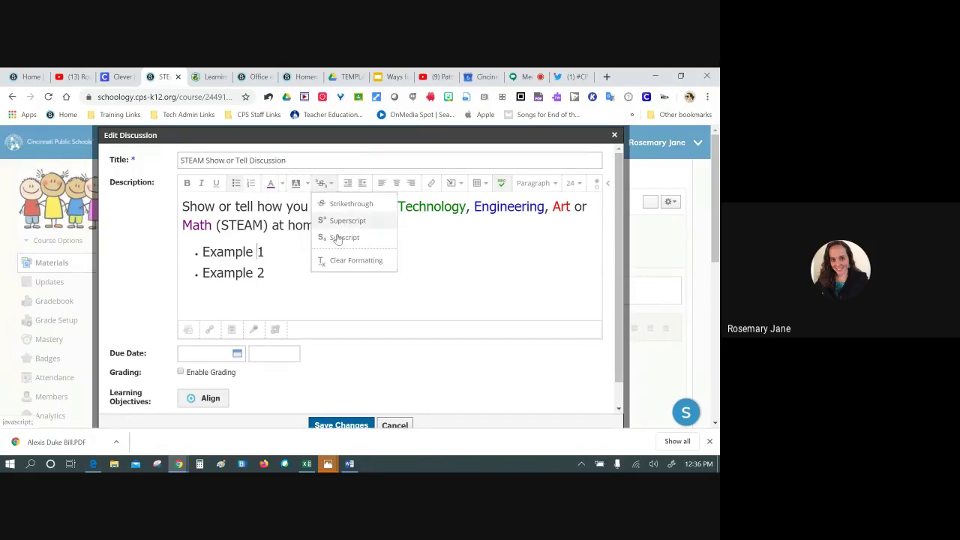
{"action": "left_click", "coordinate": [432, 236]}
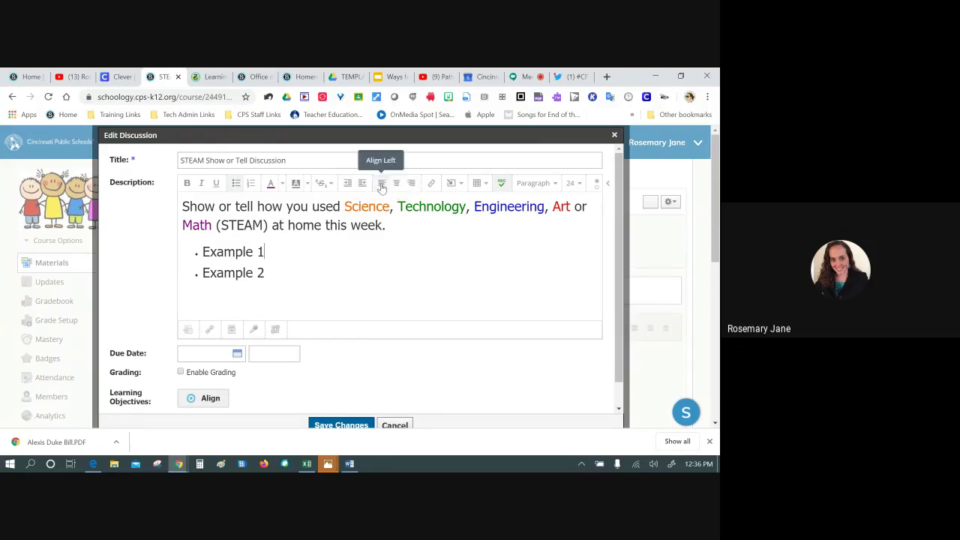
Step: Insert the image file "socialstudies and language" from the Snips for Schoology folder below the bulleted list
{"action": "key", "text": "Return"}
{"action": "key", "text": "Return"}
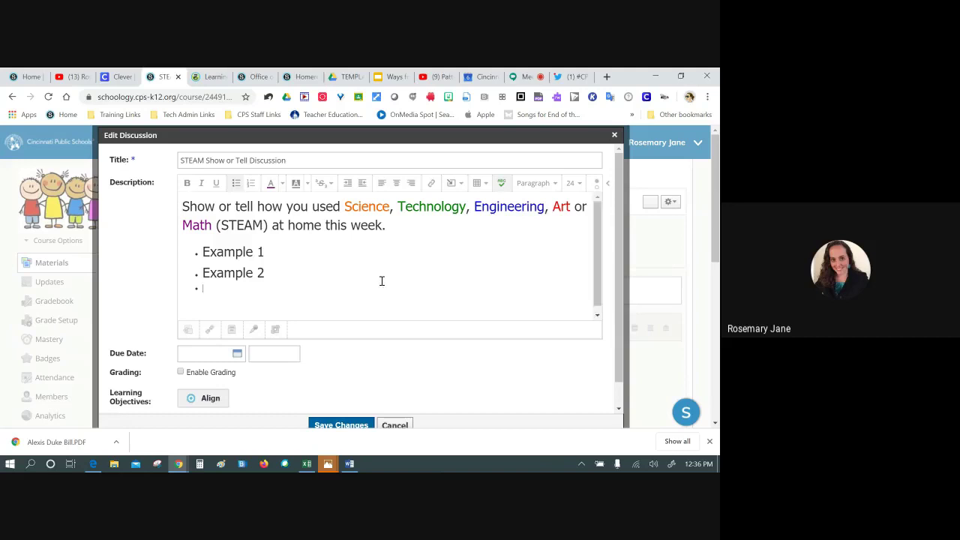
{"action": "left_click", "coordinate": [465, 190]}
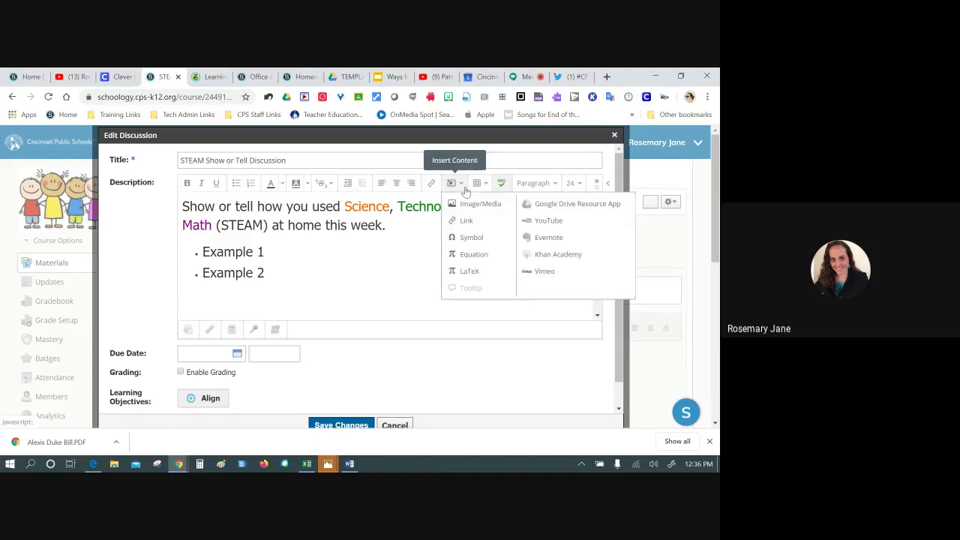
{"action": "left_click", "coordinate": [470, 207]}
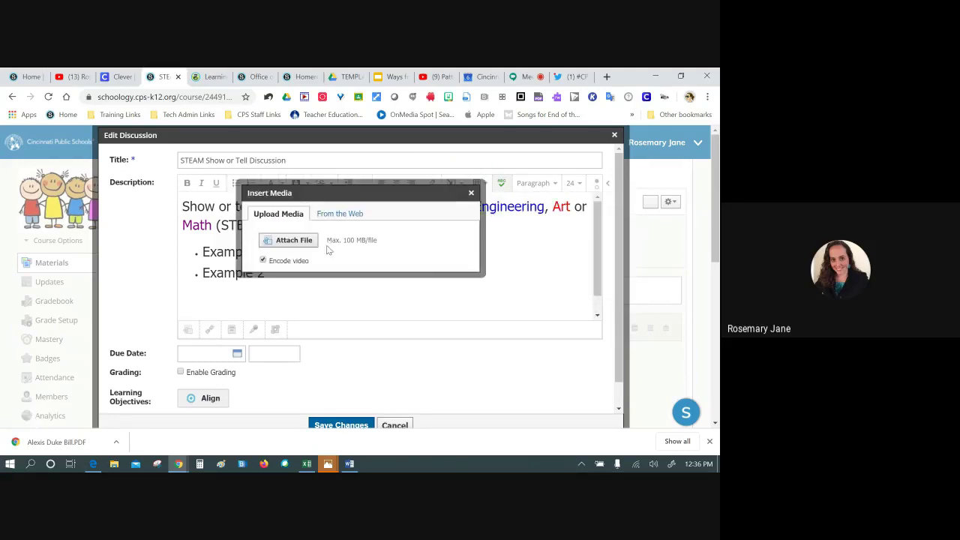
{"action": "left_click", "coordinate": [288, 240]}
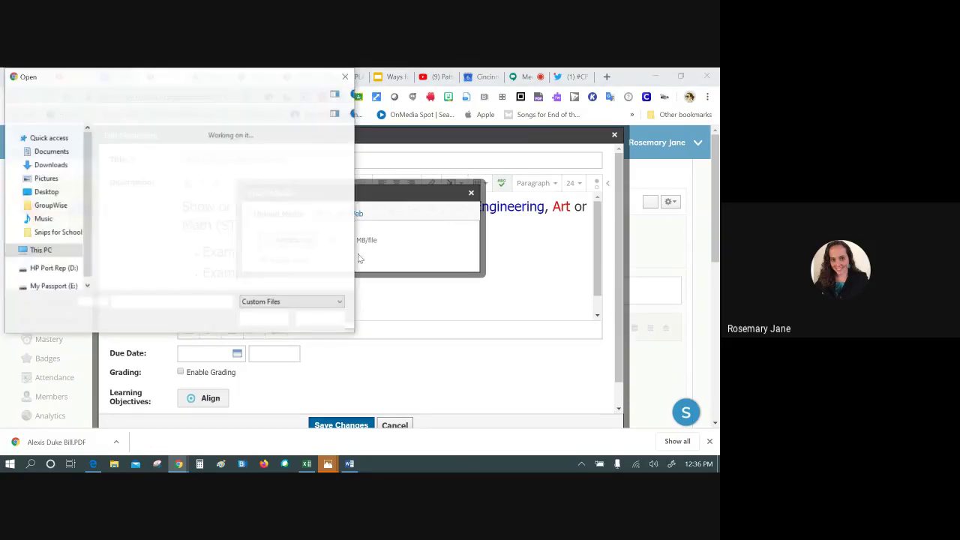
{"action": "scroll", "coordinate": [278, 217], "scroll_direction": "down", "scroll_amount": 4}
{"action": "scroll", "coordinate": [280, 217], "scroll_direction": "down", "scroll_amount": 2}
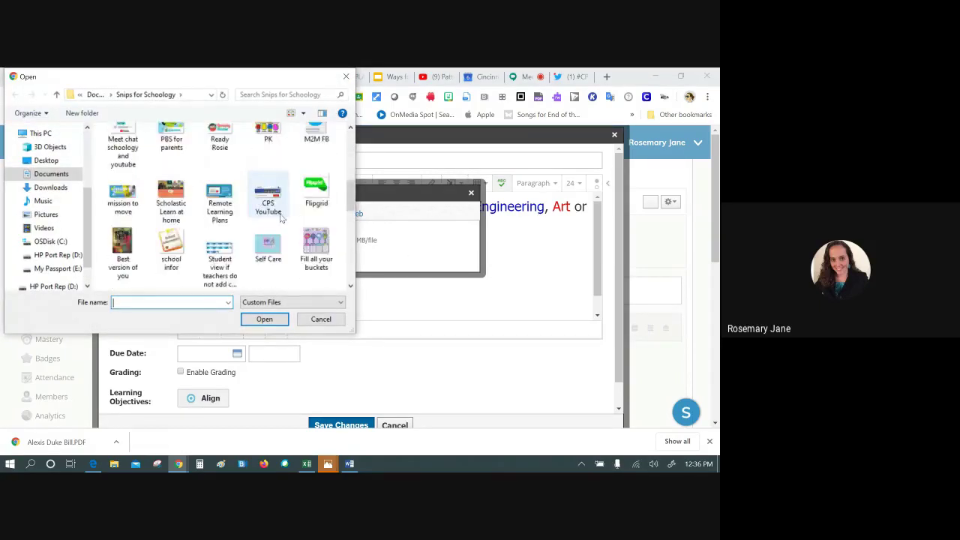
{"action": "scroll", "coordinate": [280, 218], "scroll_direction": "down", "scroll_amount": 1}
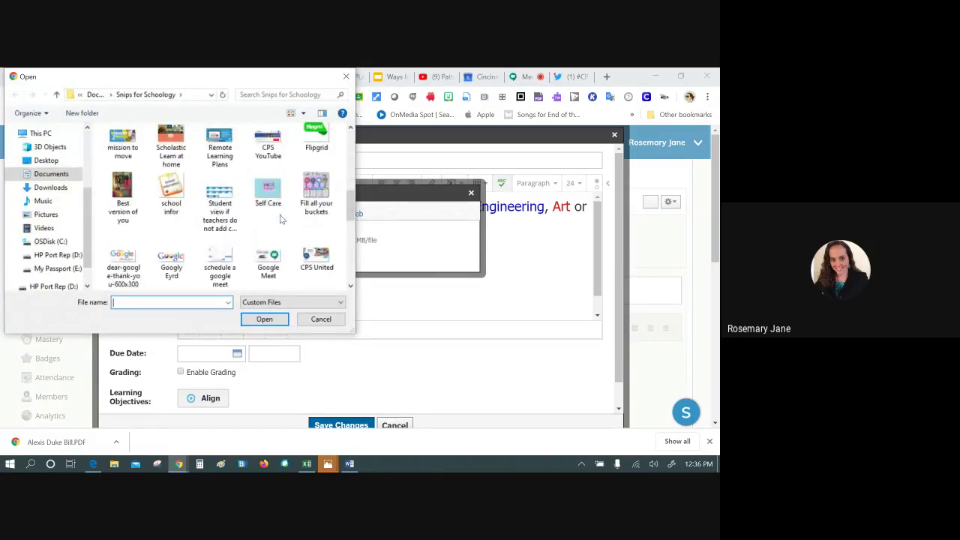
{"action": "scroll", "coordinate": [245, 215], "scroll_direction": "down", "scroll_amount": 3}
{"action": "scroll", "coordinate": [244, 214], "scroll_direction": "down", "scroll_amount": 3}
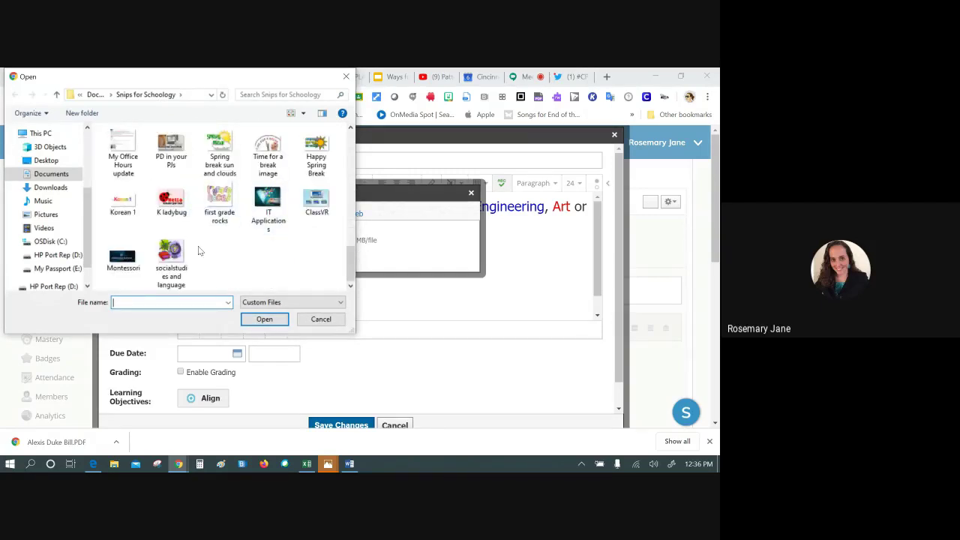
{"action": "left_click", "coordinate": [169, 254]}
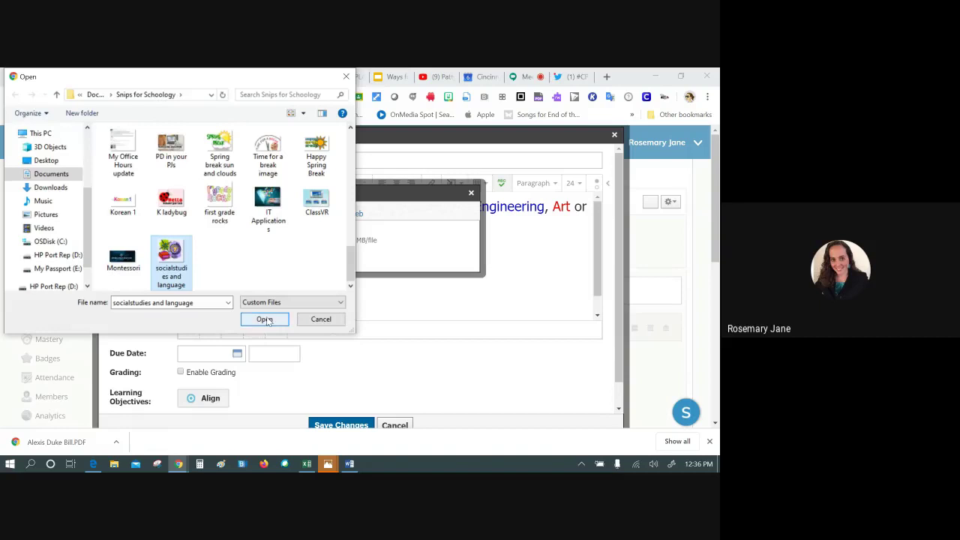
{"action": "left_click", "coordinate": [264, 319]}
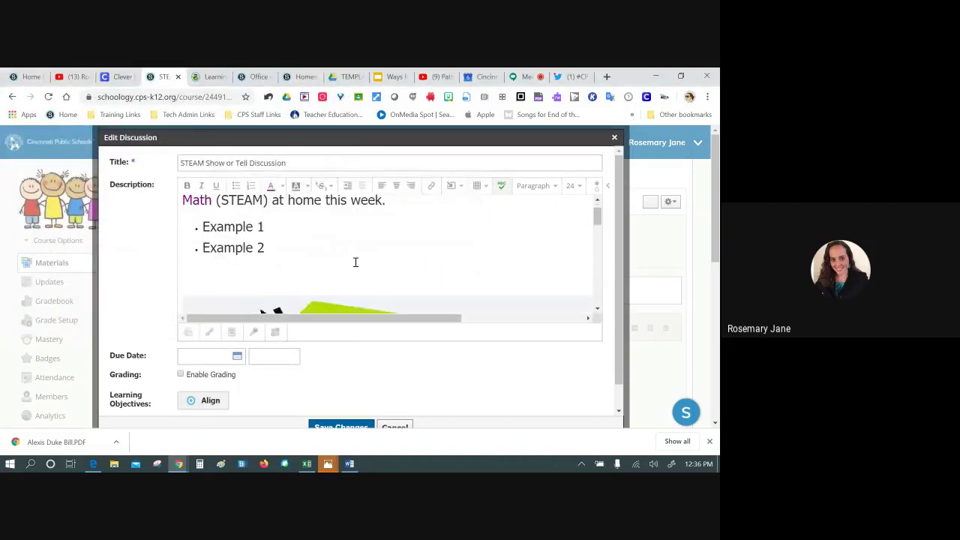
Step: Scale the inserted image down proportionally to about a third of the description box's width
{"action": "scroll", "coordinate": [356, 262], "scroll_direction": "down", "scroll_amount": 3}
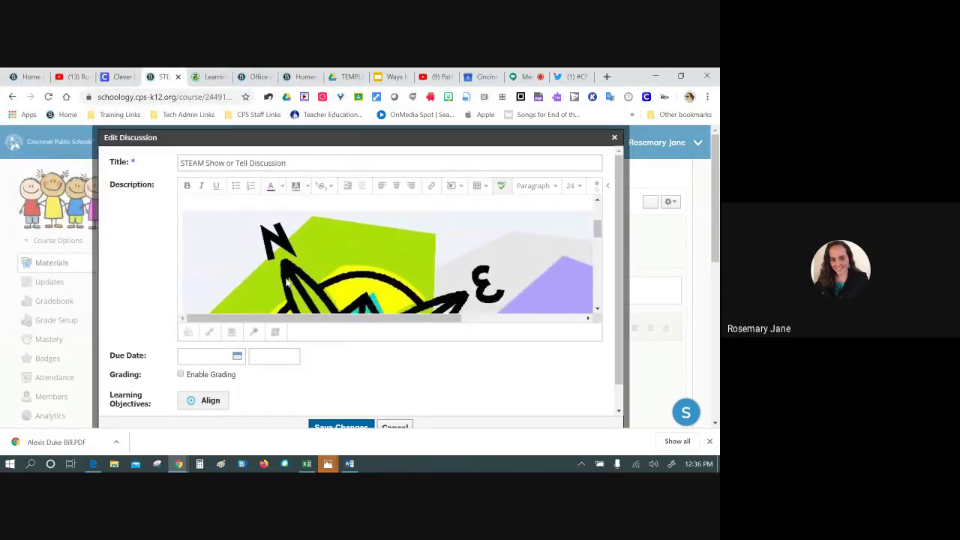
{"action": "left_click", "coordinate": [283, 253]}
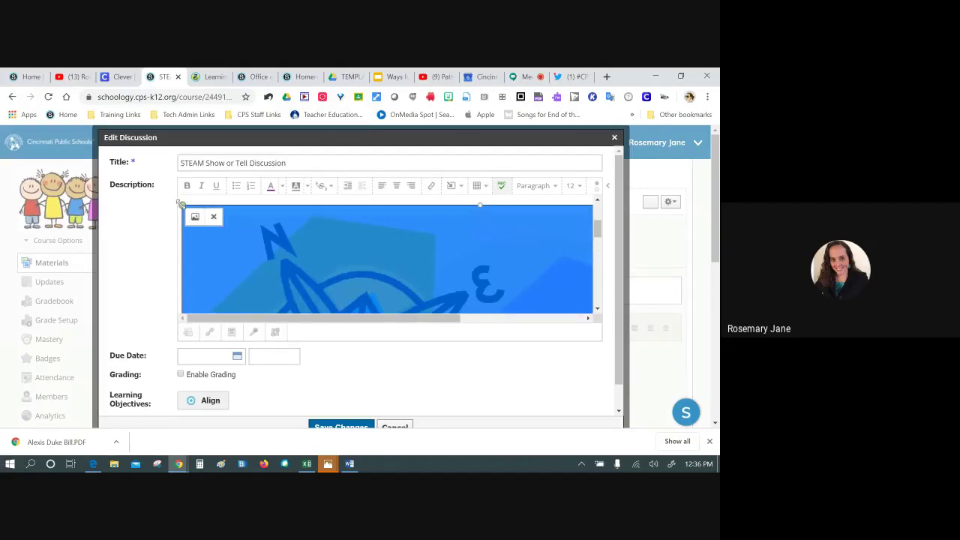
{"action": "left_click_drag", "start_coordinate": [180, 202], "coordinate": [243, 248]}
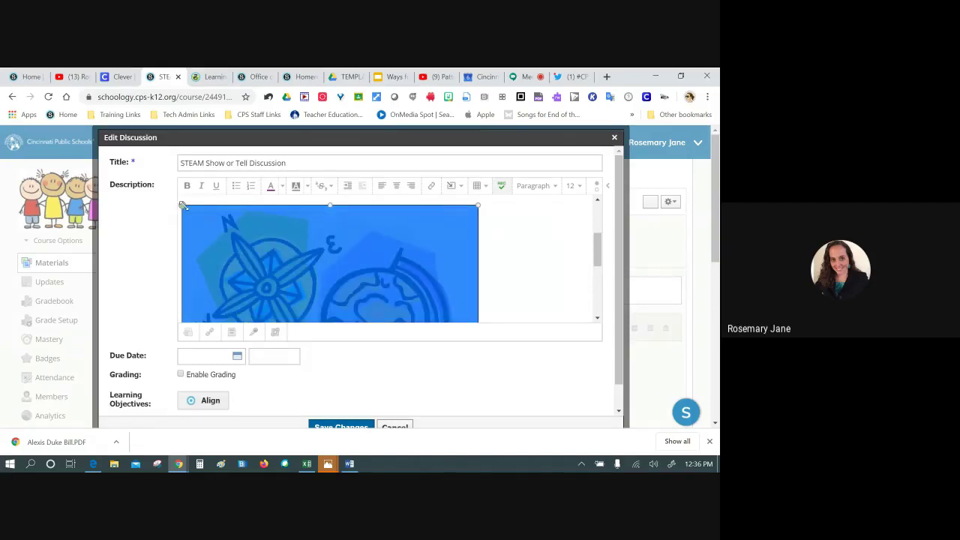
{"action": "left_click_drag", "start_coordinate": [181, 204], "coordinate": [288, 289]}
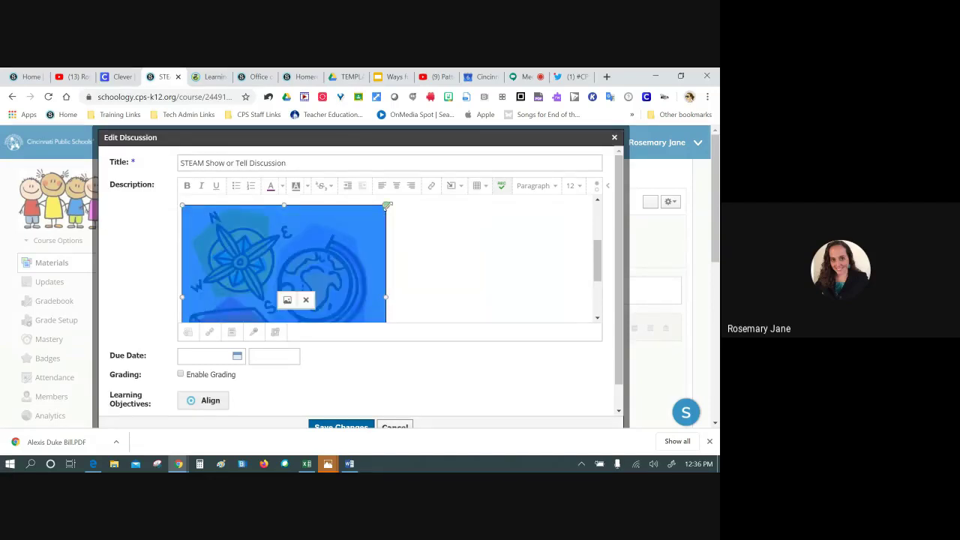
{"action": "left_click_drag", "start_coordinate": [387, 204], "coordinate": [330, 251]}
{"action": "left_click", "coordinate": [333, 207]}
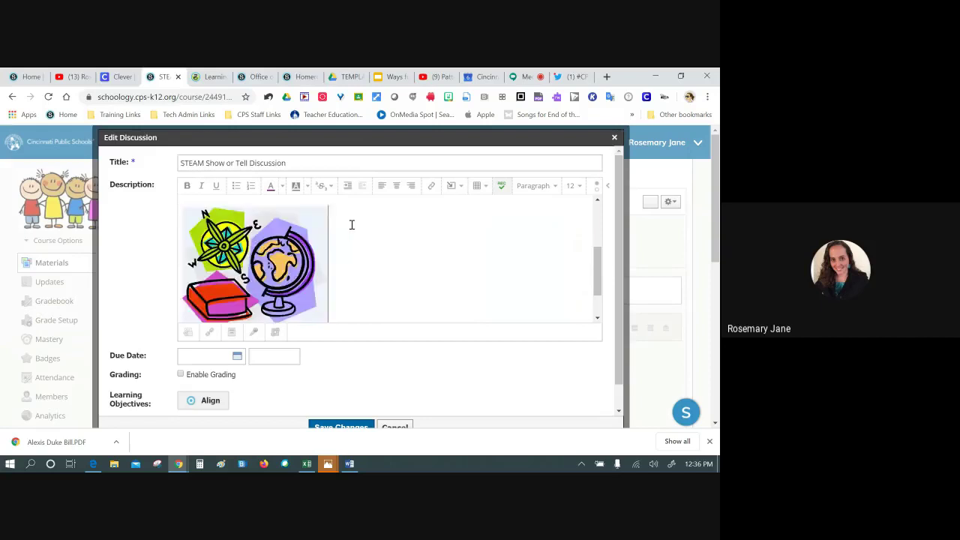
Step: Remove the blank line between the bulleted list and the image
{"action": "scroll", "coordinate": [278, 255], "scroll_direction": "up", "scroll_amount": 3}
{"action": "scroll", "coordinate": [279, 255], "scroll_direction": "down", "scroll_amount": 3}
{"action": "scroll", "coordinate": [239, 218], "scroll_direction": "up", "scroll_amount": 2}
{"action": "left_click", "coordinate": [223, 245]}
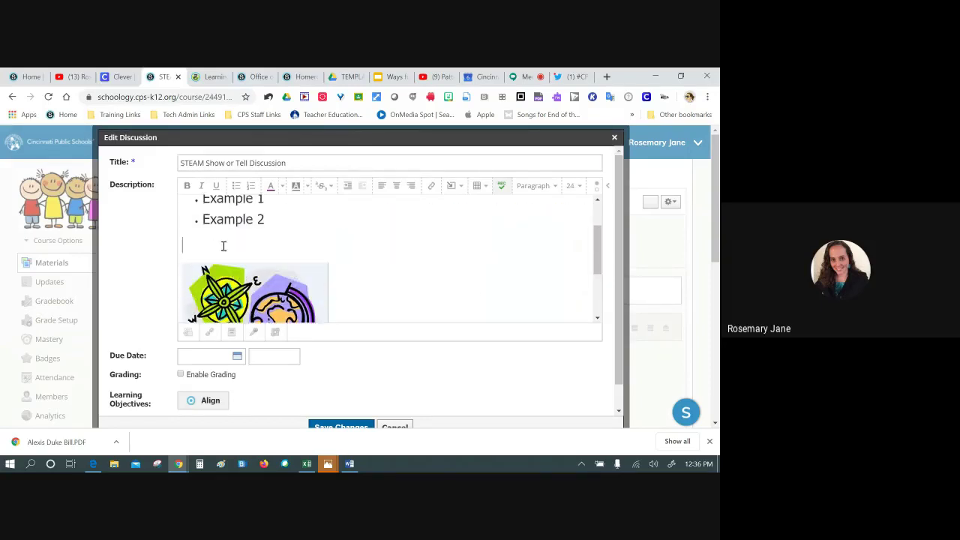
{"action": "key", "text": "Delete"}
{"action": "left_click", "coordinate": [330, 270]}
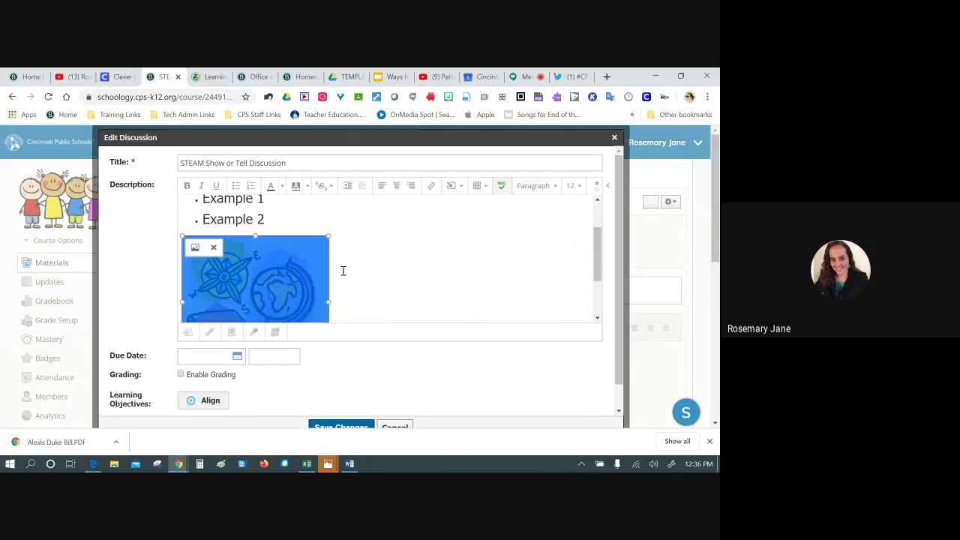
{"action": "left_click_drag", "start_coordinate": [363, 283], "coordinate": [462, 227]}
Step: Switch to Twitter and search for "#CPSUnited STEM"
{"action": "left_click", "coordinate": [568, 78]}
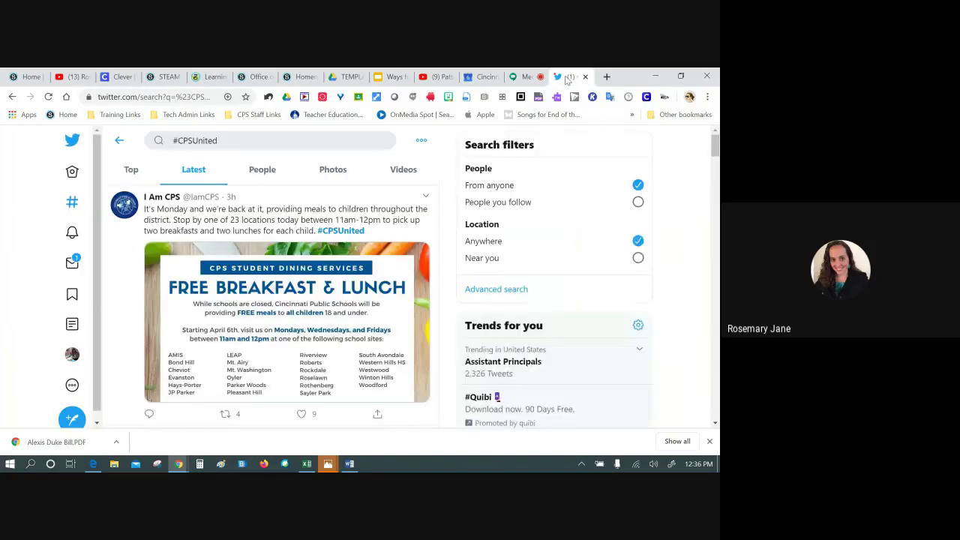
{"action": "left_click", "coordinate": [241, 139]}
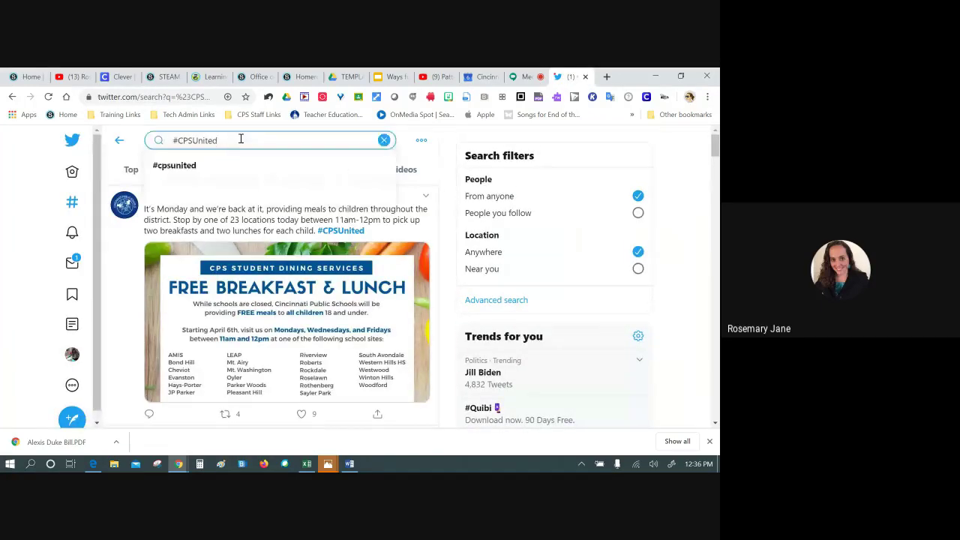
{"action": "type", "text": "STEM"}
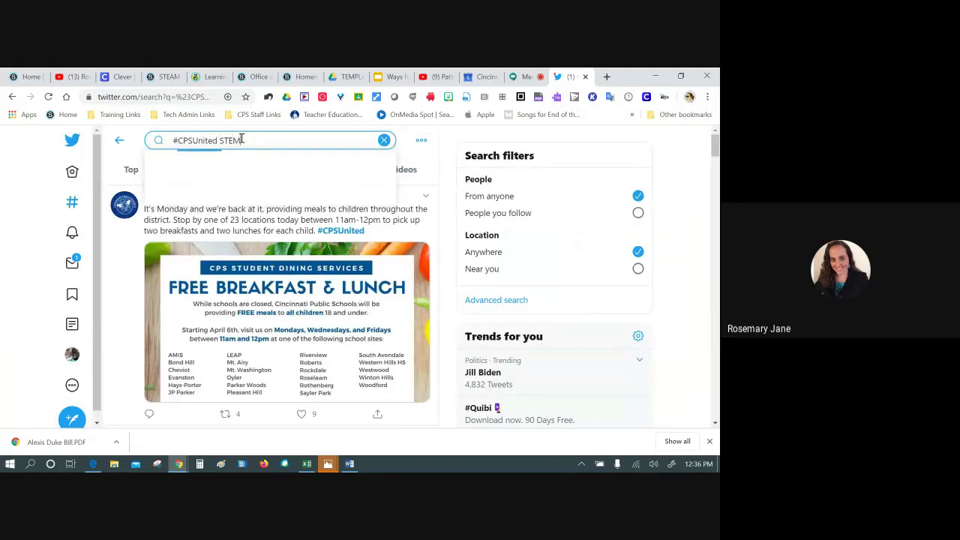
{"action": "key", "text": "Return"}
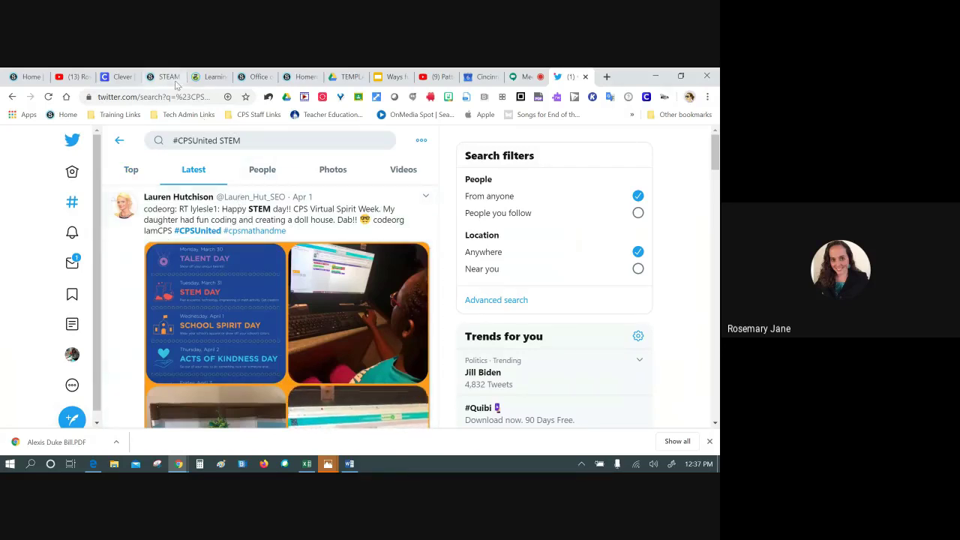
Step: Open the tweet about STEM day during CPS Virtual Spirit Week and copy its web address
{"action": "left_click", "coordinate": [162, 217]}
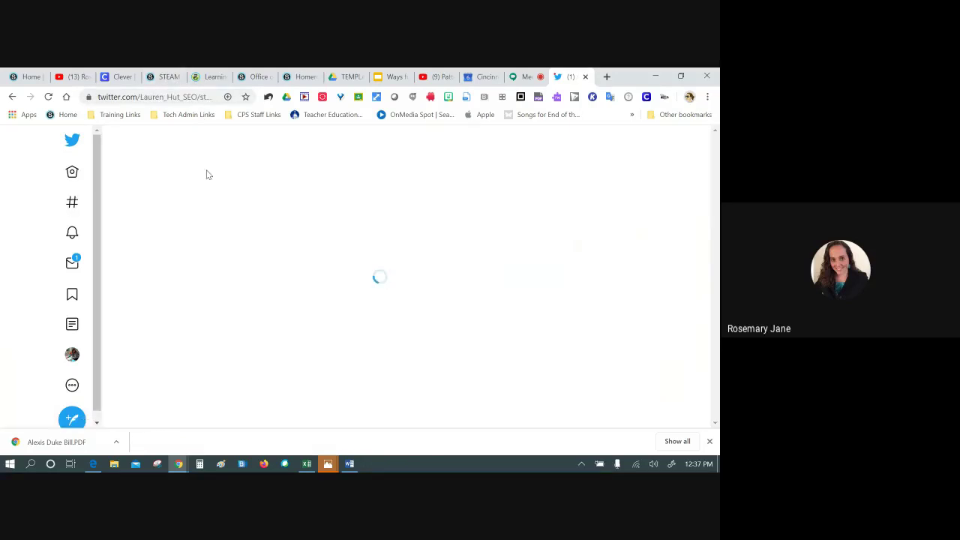
{"action": "left_click", "coordinate": [120, 97]}
{"action": "right_click", "coordinate": [120, 98]}
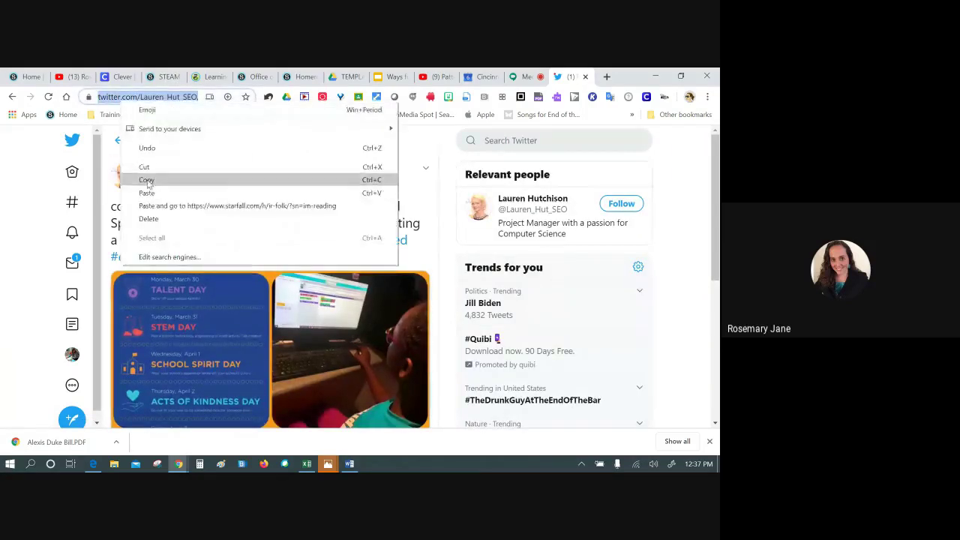
{"action": "left_click", "coordinate": [147, 180]}
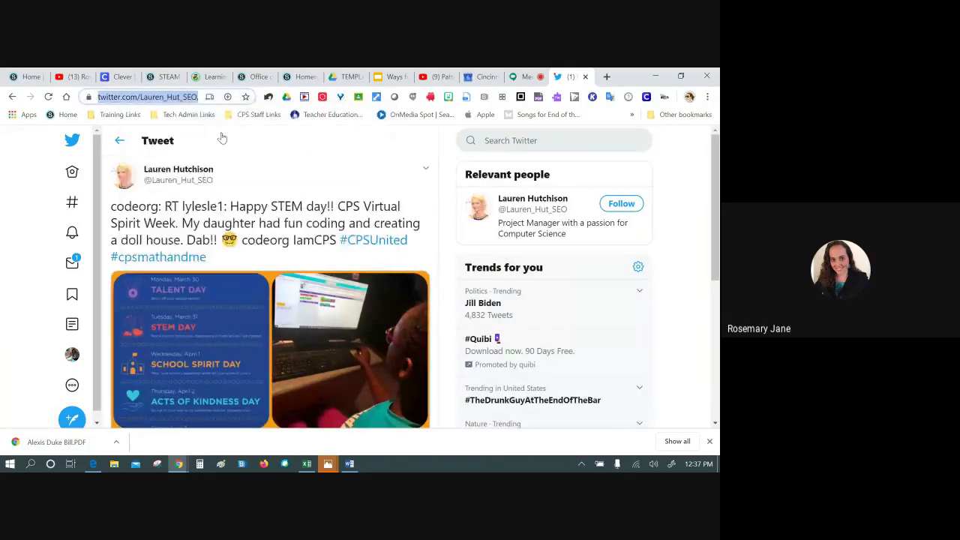
Step: Return to the STEAM Show or Tell discussion in Schoology and link the selected image to the copied tweet address
{"action": "left_click", "coordinate": [251, 76]}
{"action": "left_click", "coordinate": [293, 76]}
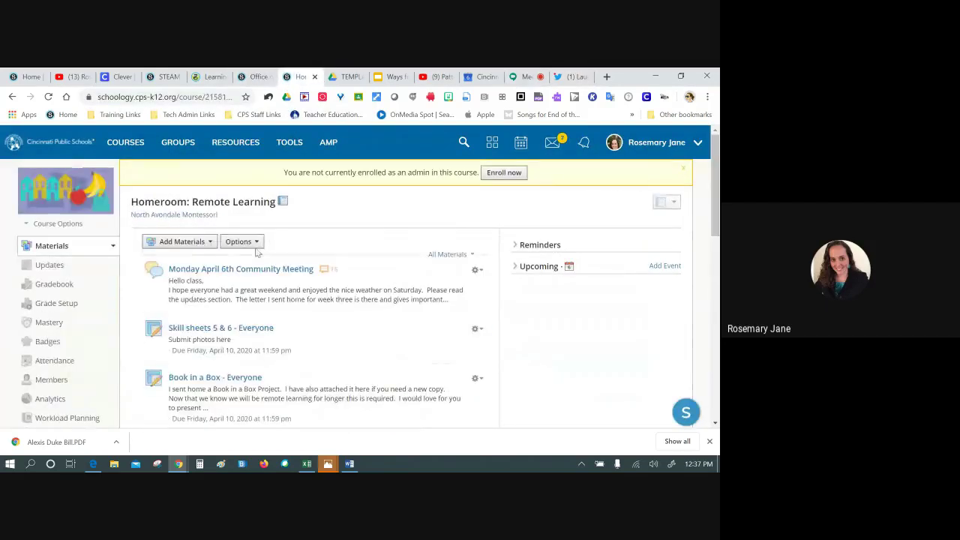
{"action": "left_click", "coordinate": [159, 77]}
{"action": "left_click", "coordinate": [432, 186]}
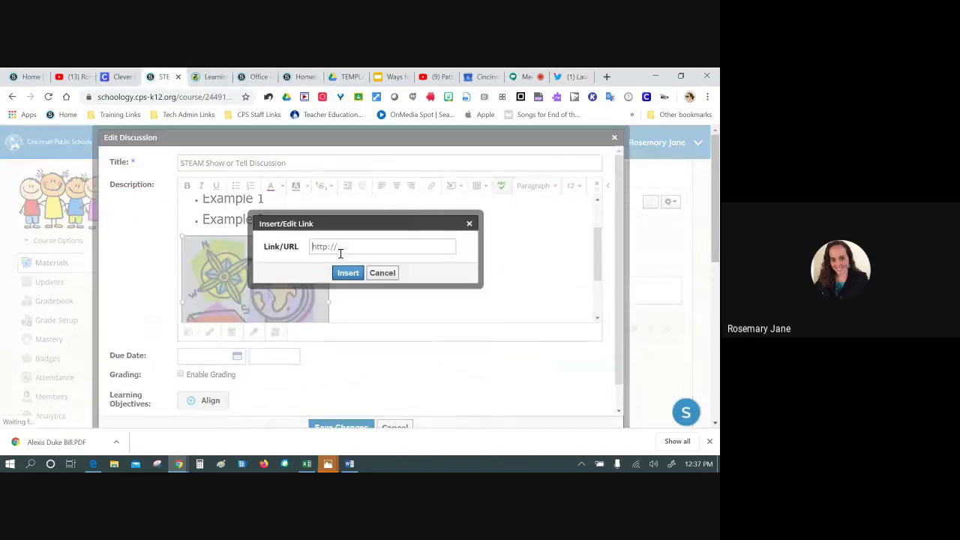
{"action": "right_click", "coordinate": [312, 249]}
{"action": "left_click", "coordinate": [341, 331]}
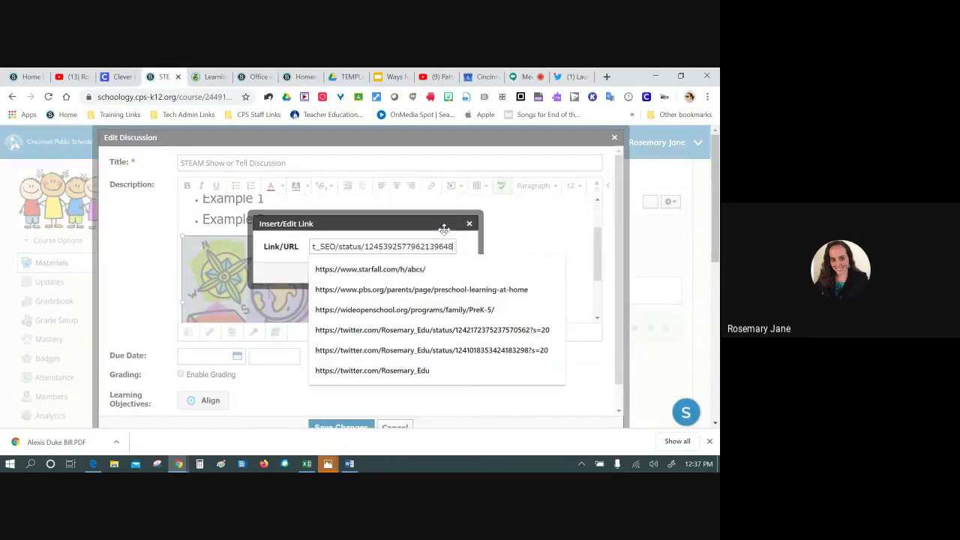
{"action": "left_click", "coordinate": [350, 276]}
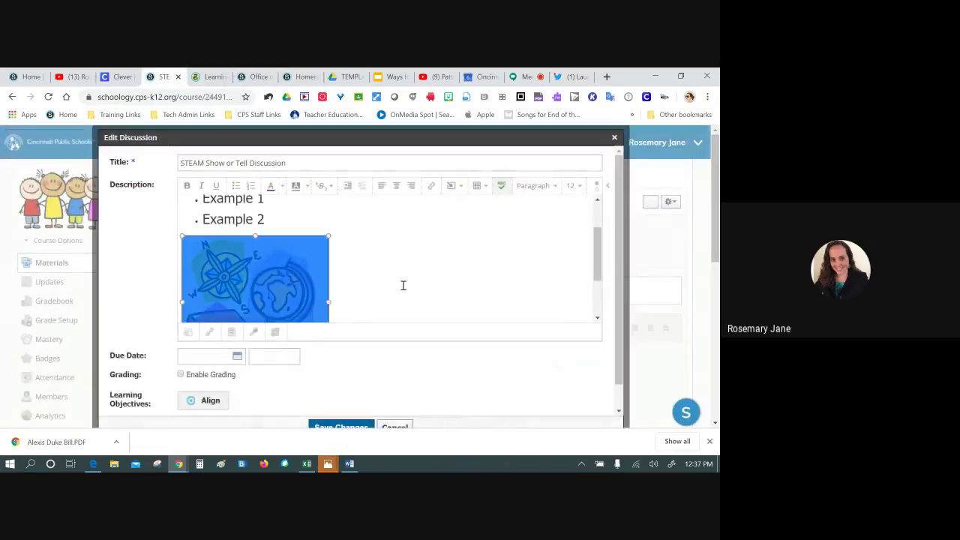
Step: Save the changes to the discussion and look over the posted description and image
{"action": "left_click", "coordinate": [340, 285]}
{"action": "scroll", "coordinate": [353, 278], "scroll_direction": "down", "scroll_amount": 2}
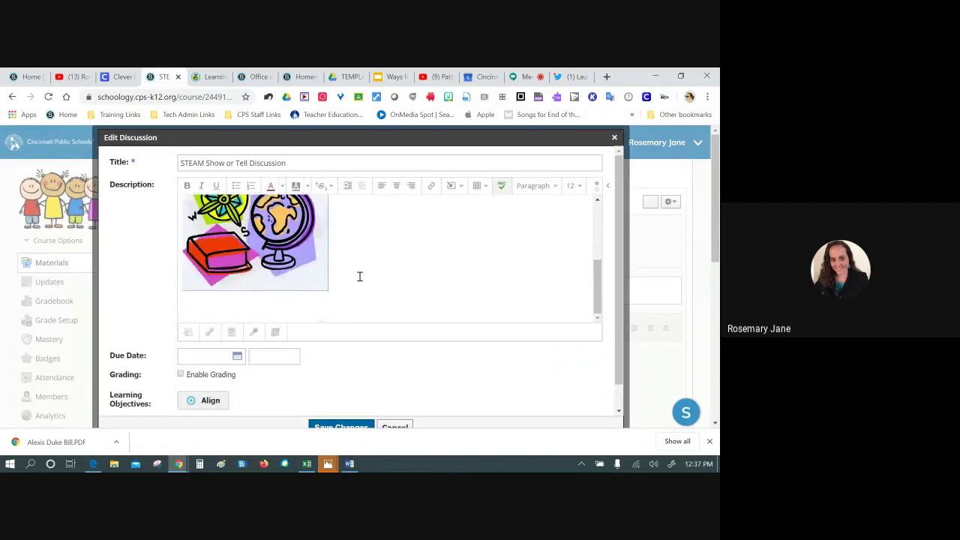
{"action": "scroll", "coordinate": [358, 274], "scroll_direction": "up", "scroll_amount": 3}
{"action": "scroll", "coordinate": [357, 274], "scroll_direction": "down", "scroll_amount": 3}
{"action": "left_click", "coordinate": [341, 426]}
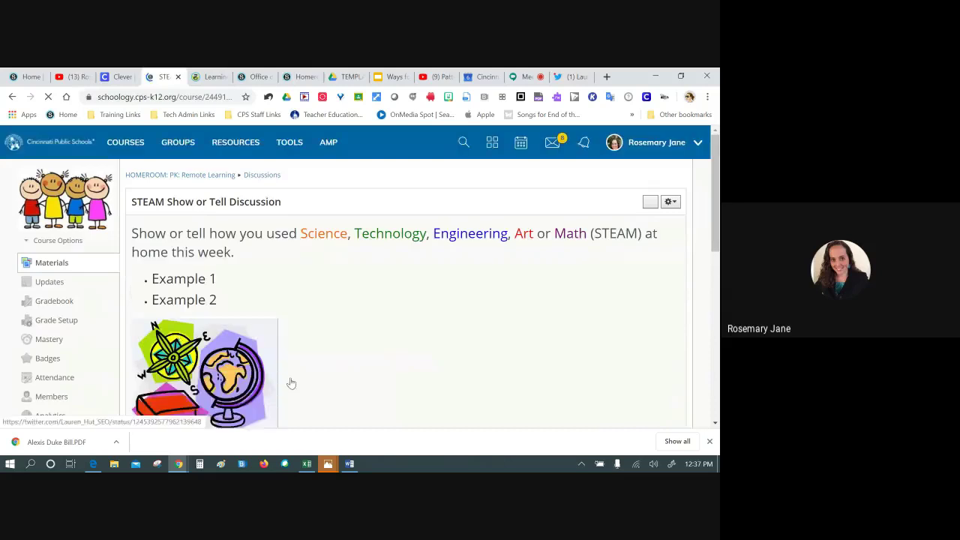
{"action": "scroll", "coordinate": [567, 356], "scroll_direction": "down", "scroll_amount": 2}
{"action": "scroll", "coordinate": [567, 355], "scroll_direction": "up", "scroll_amount": 1}
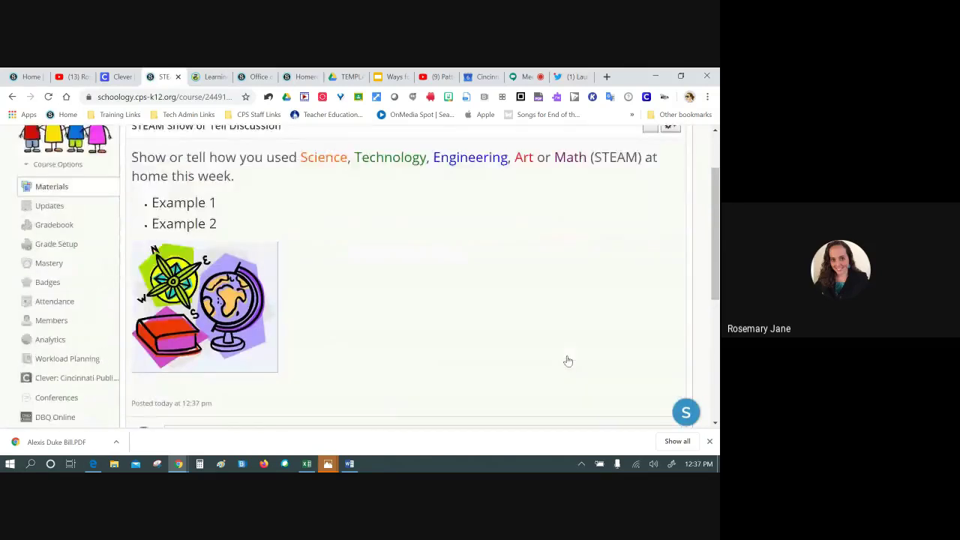
{"action": "scroll", "coordinate": [568, 361], "scroll_direction": "up", "scroll_amount": 1}
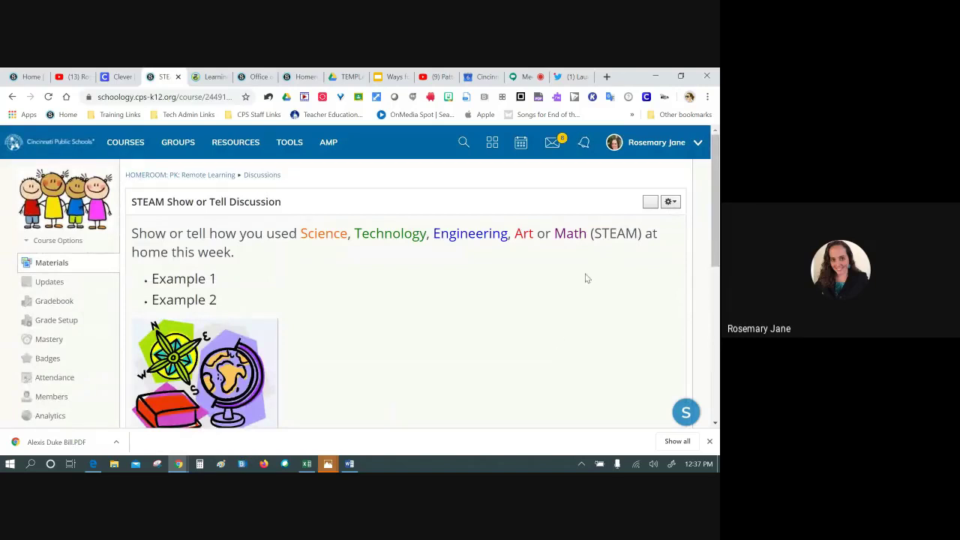
Step: Reopen the discussion for editing and add "Watch this video. Then" on a new line above the description text
{"action": "left_click", "coordinate": [672, 203]}
{"action": "left_click", "coordinate": [649, 219]}
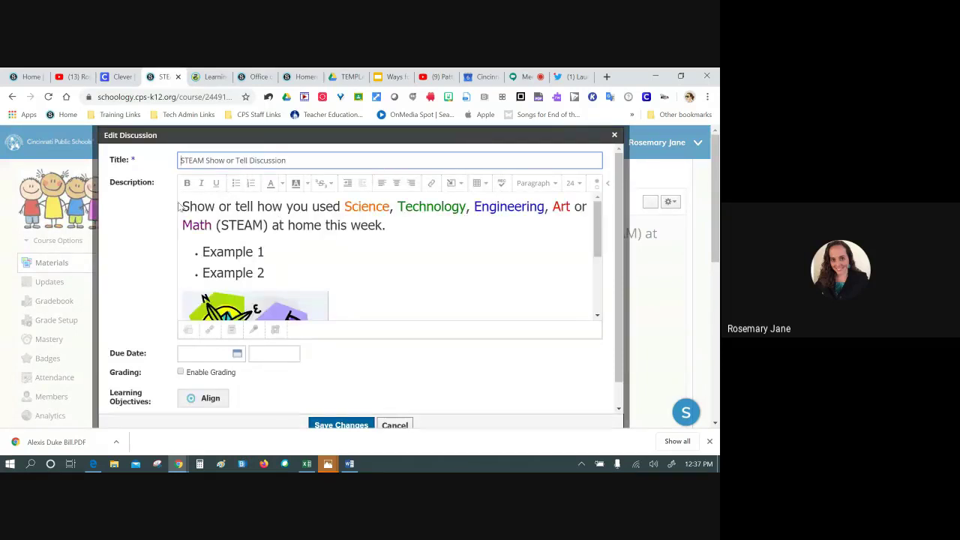
{"action": "left_click", "coordinate": [184, 206]}
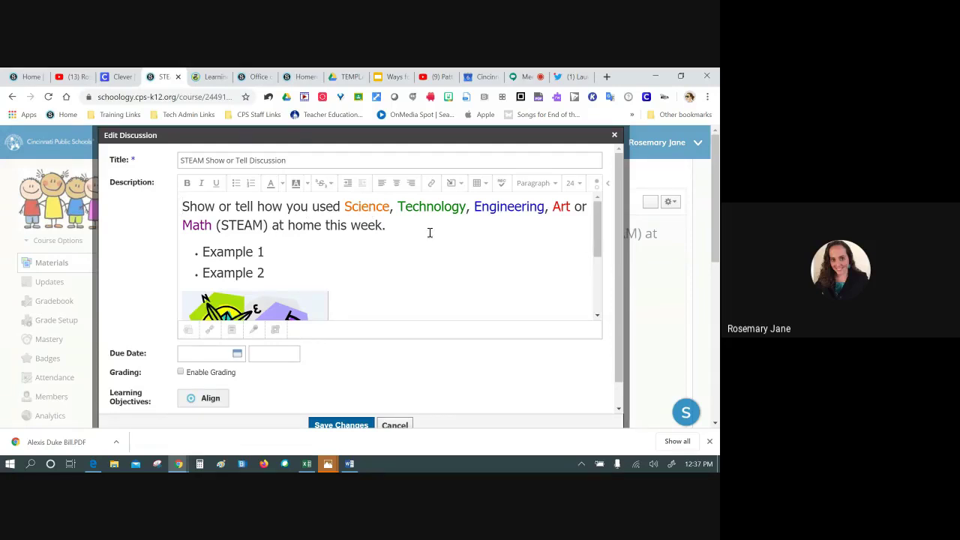
{"action": "key", "text": "Return"}
{"action": "key", "text": "Up"}
{"action": "type", "text": "W"}
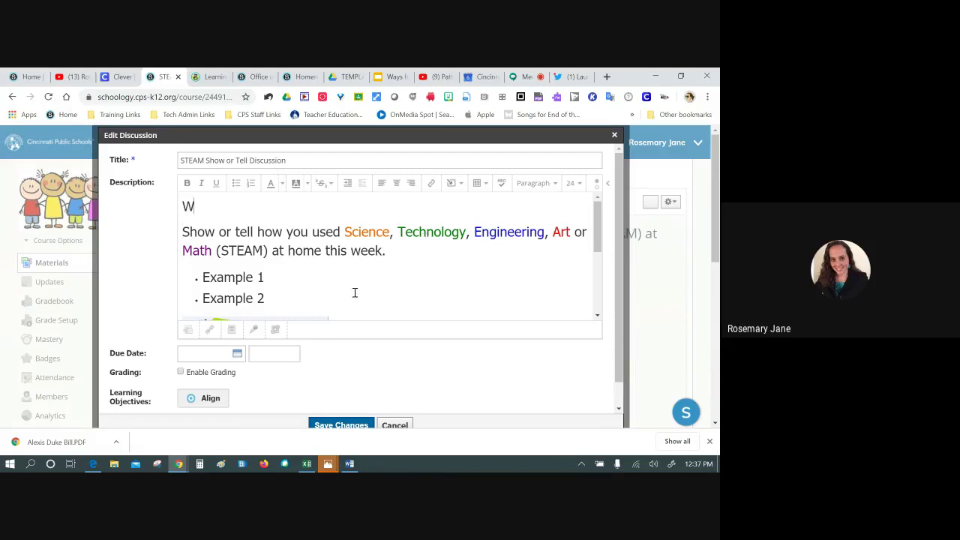
{"action": "type", "text": "atvh"}
{"action": "key", "text": "BackSpace"}
{"action": "key", "text": "BackSpace"}
{"action": "type", "text": "ch this video.  The"}
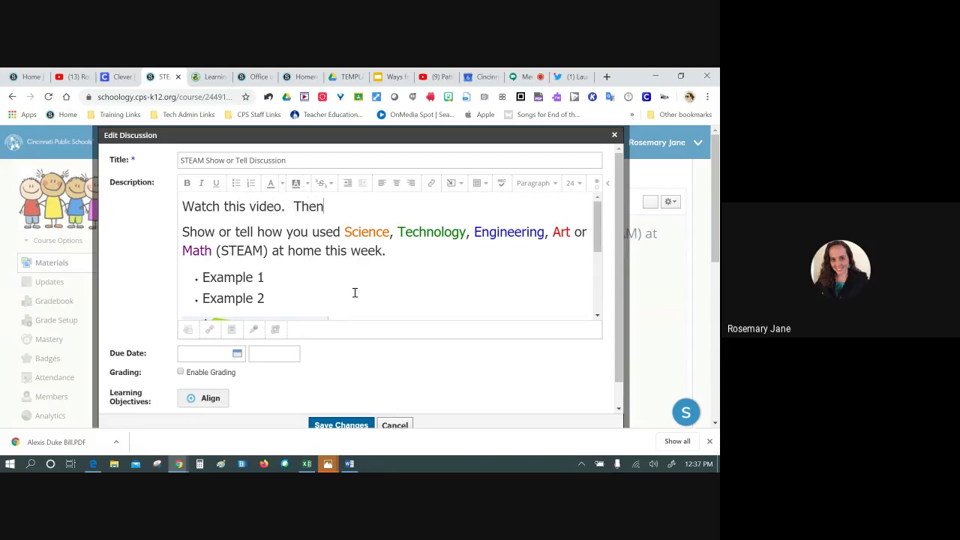
{"action": "type", "text": "n"}
Step: Join the new text with the "Show or tell" sentence and change its first word to lowercase "show"
{"action": "key", "text": "Delete"}
{"action": "key", "text": "Delete"}
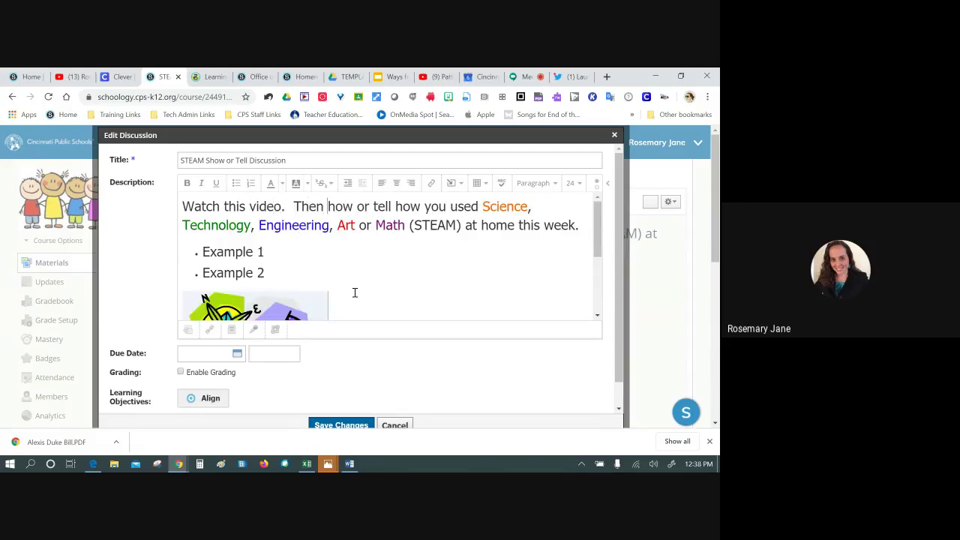
{"action": "type", "text": "s"}
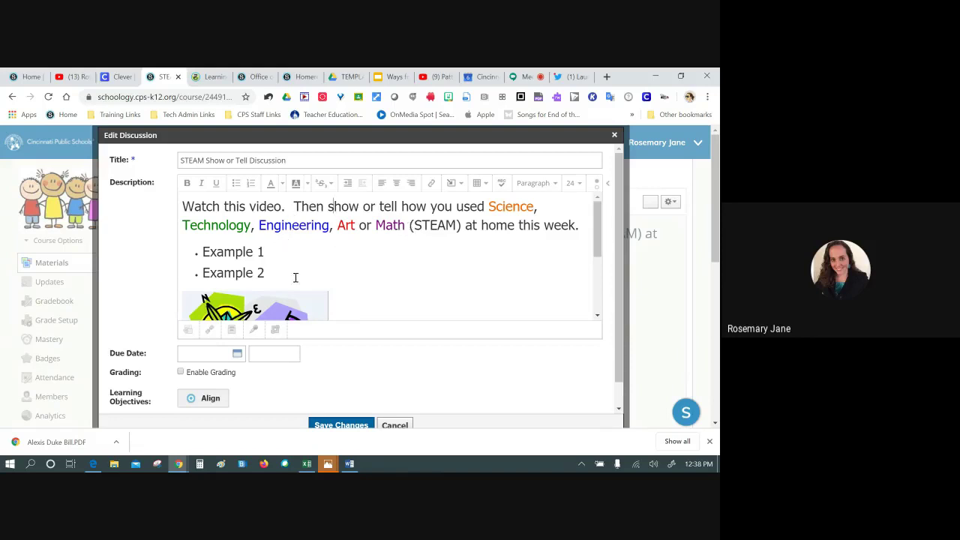
Step: Delete the Example 1 and Example 2 bullets from the description, leaving the insertion point on an empty line
{"action": "left_click_drag", "start_coordinate": [277, 279], "coordinate": [200, 252]}
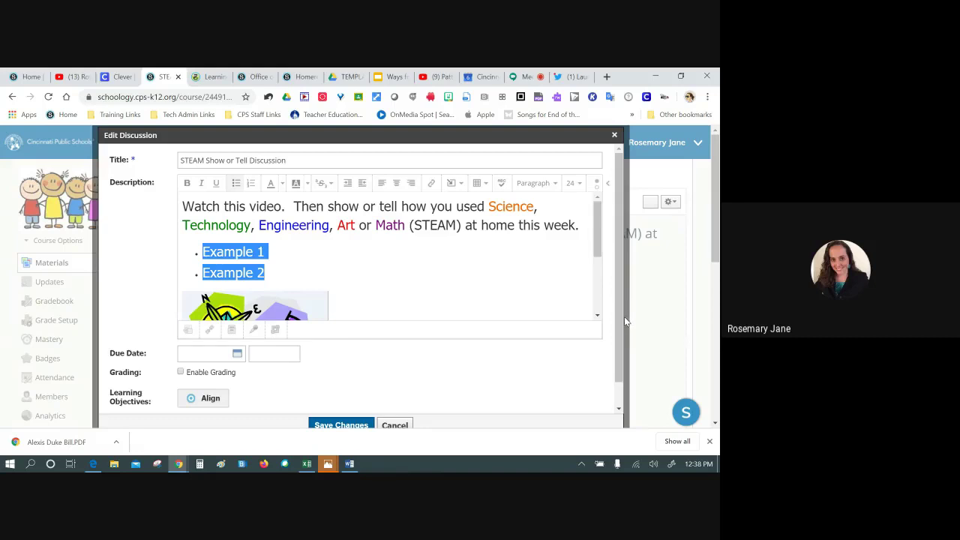
{"action": "key", "text": "BackSpace"}
{"action": "key", "text": "BackSpace"}
{"action": "left_click", "coordinate": [413, 298]}
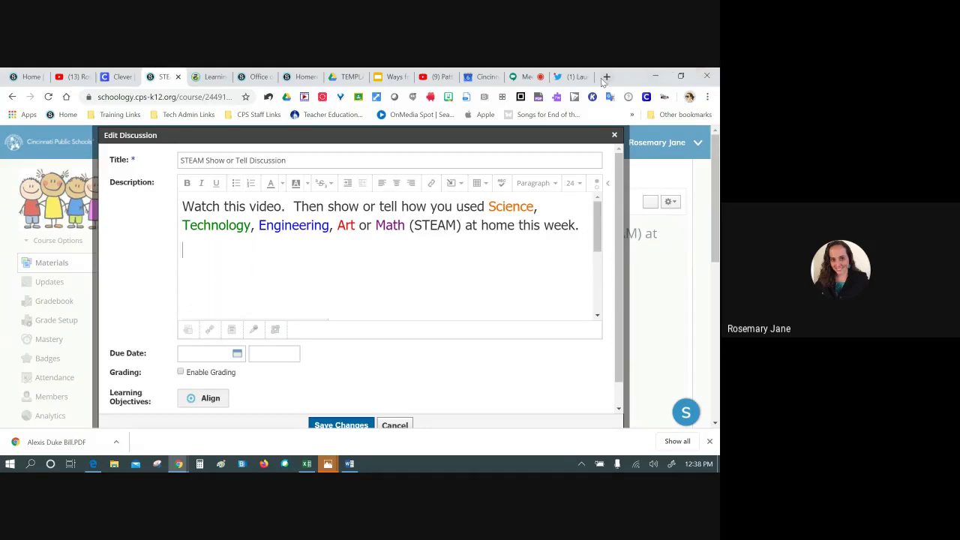
Step: Search Google in a new browser tab for "youtube STEM for kindergarten"
{"action": "left_click", "coordinate": [606, 76]}
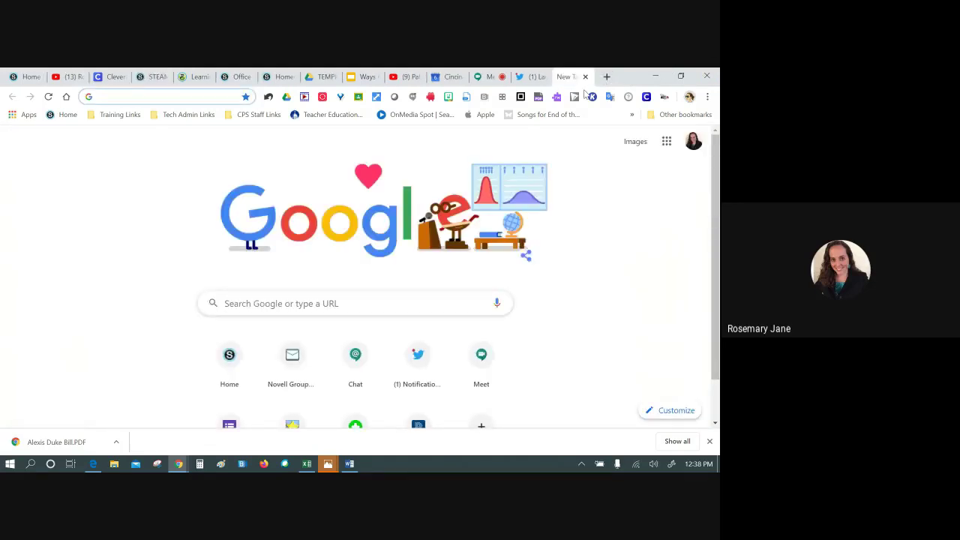
{"action": "type", "text": "youtube"}
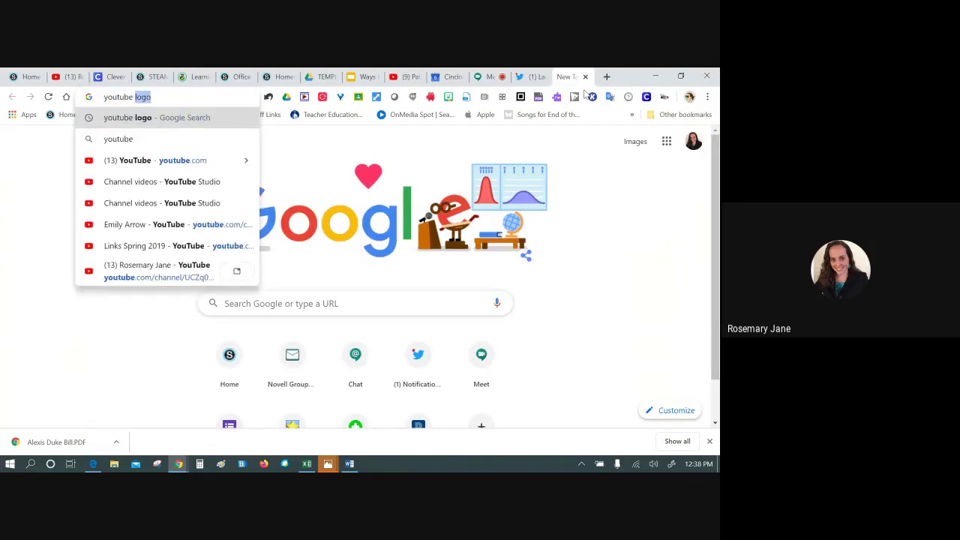
{"action": "type", "text": " STEM for "}
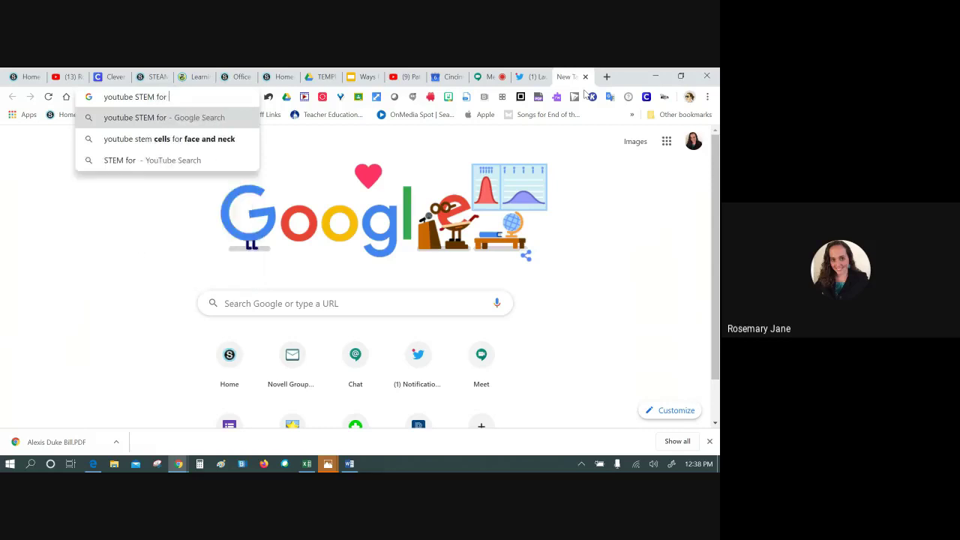
{"action": "type", "text": "kindergarten"}
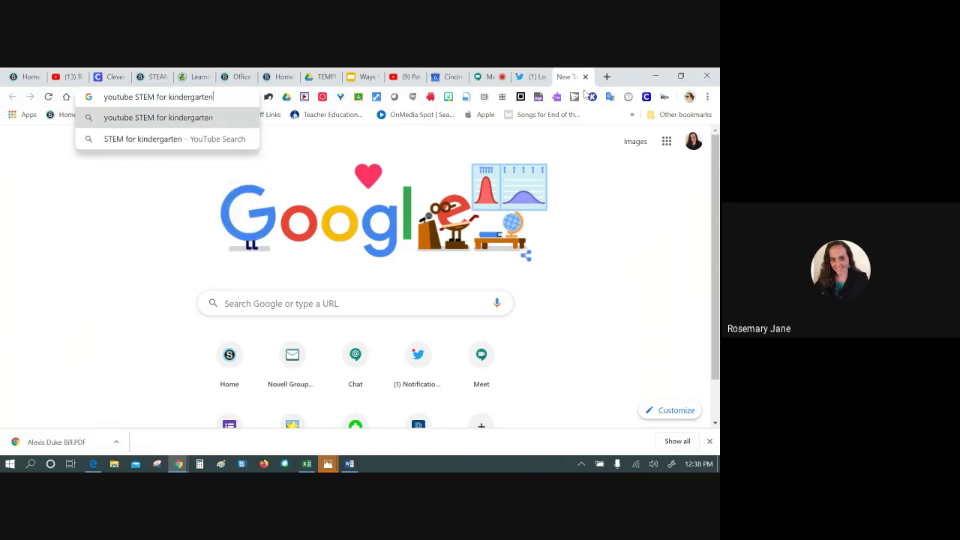
{"action": "key", "text": "Return"}
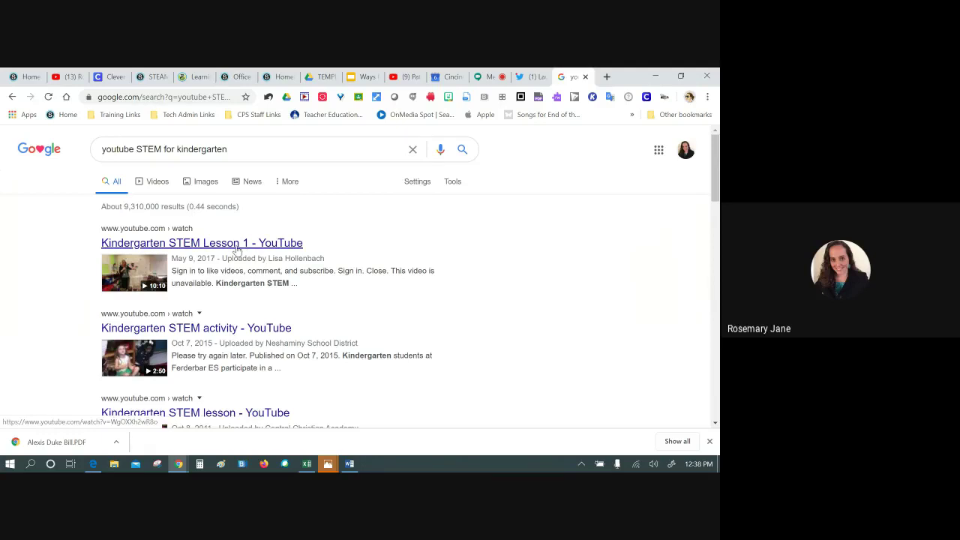
Step: Open the YouTube result "STEM in Early Learning: Engineering with the Three Little Pigs" and pause the video
{"action": "scroll", "coordinate": [285, 284], "scroll_direction": "down", "scroll_amount": 3}
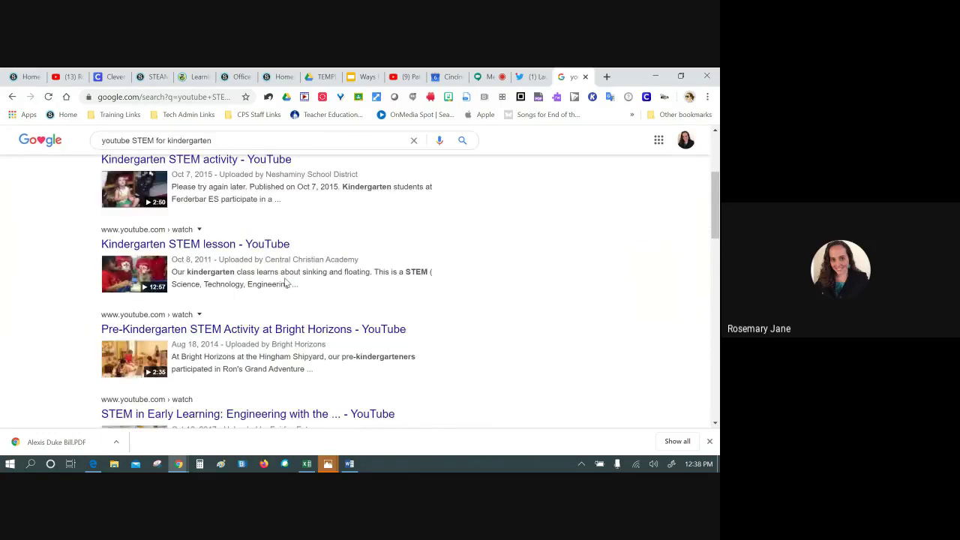
{"action": "scroll", "coordinate": [285, 283], "scroll_direction": "down", "scroll_amount": 3}
{"action": "left_click", "coordinate": [239, 246]}
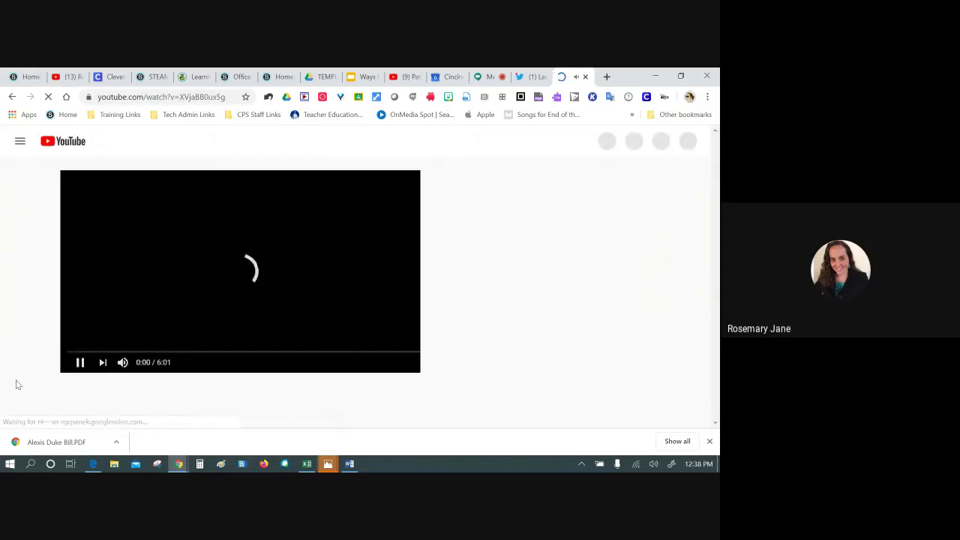
{"action": "left_click", "coordinate": [81, 362]}
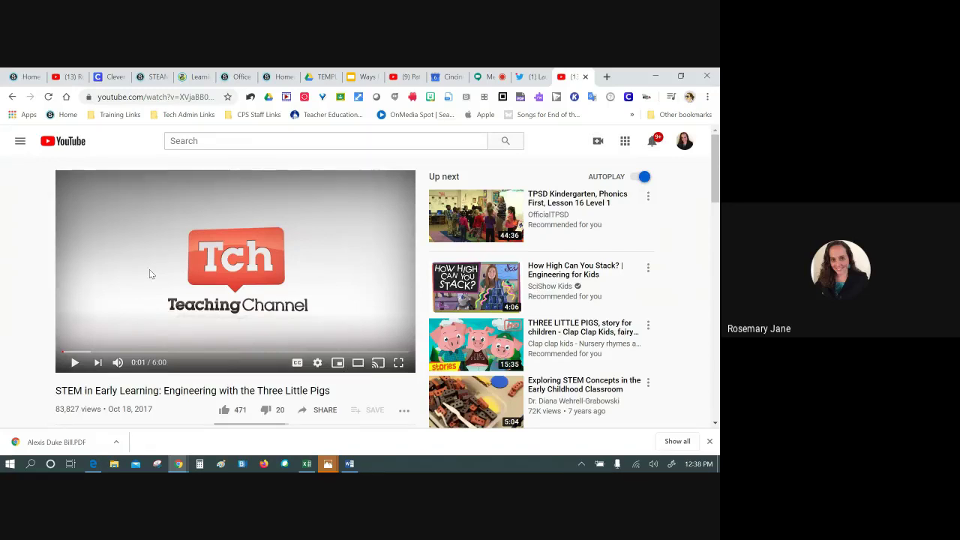
Step: Copy the embed code of the Three Little Pigs engineering video
{"action": "right_click", "coordinate": [178, 240]}
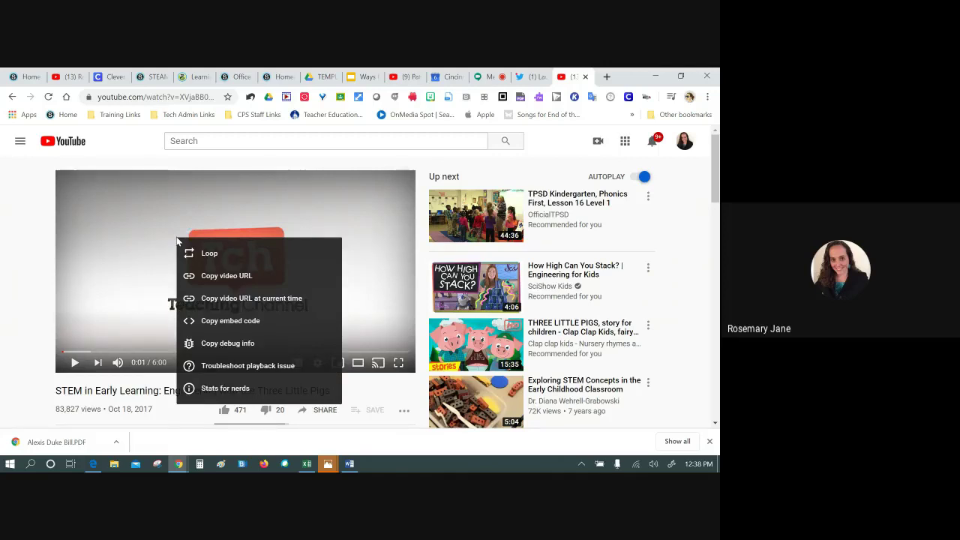
{"action": "left_click", "coordinate": [226, 321]}
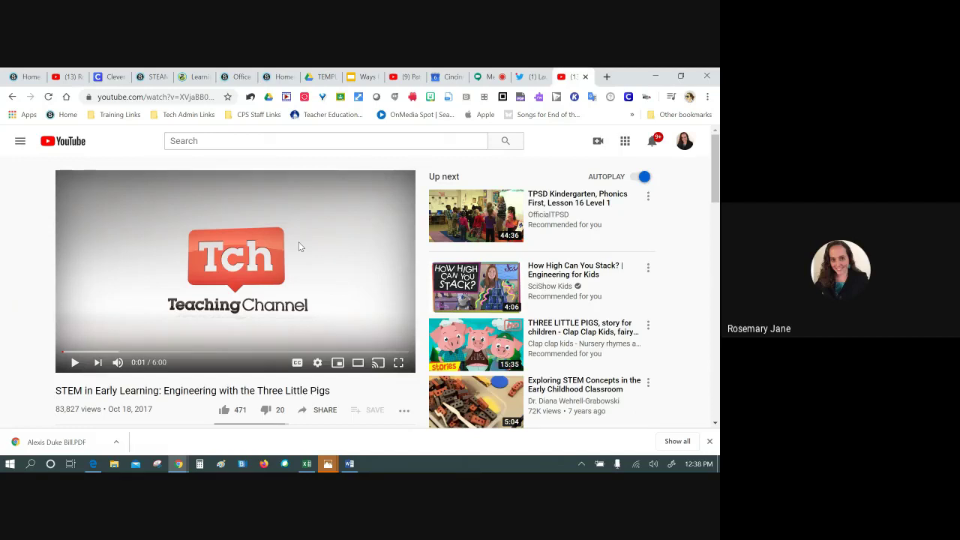
{"action": "right_click", "coordinate": [241, 258]}
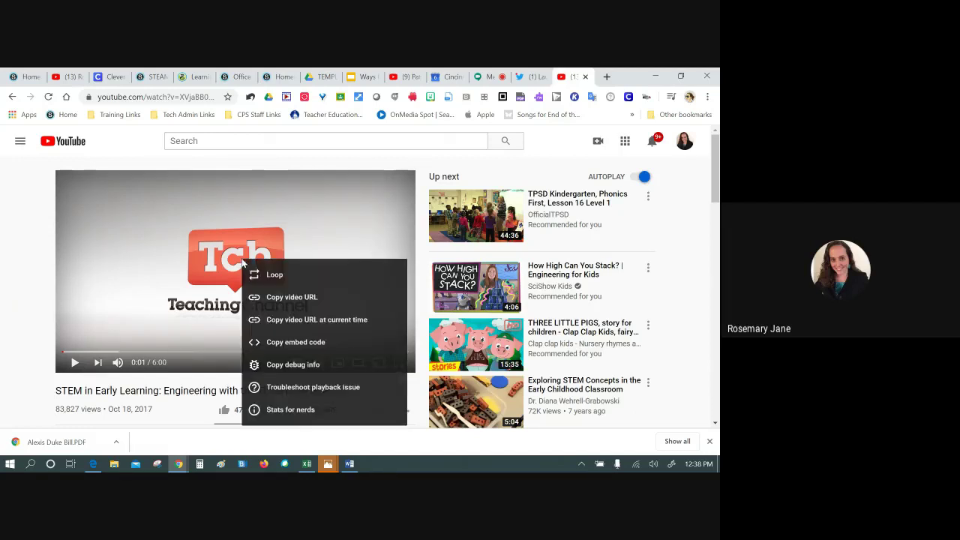
{"action": "left_click", "coordinate": [297, 349]}
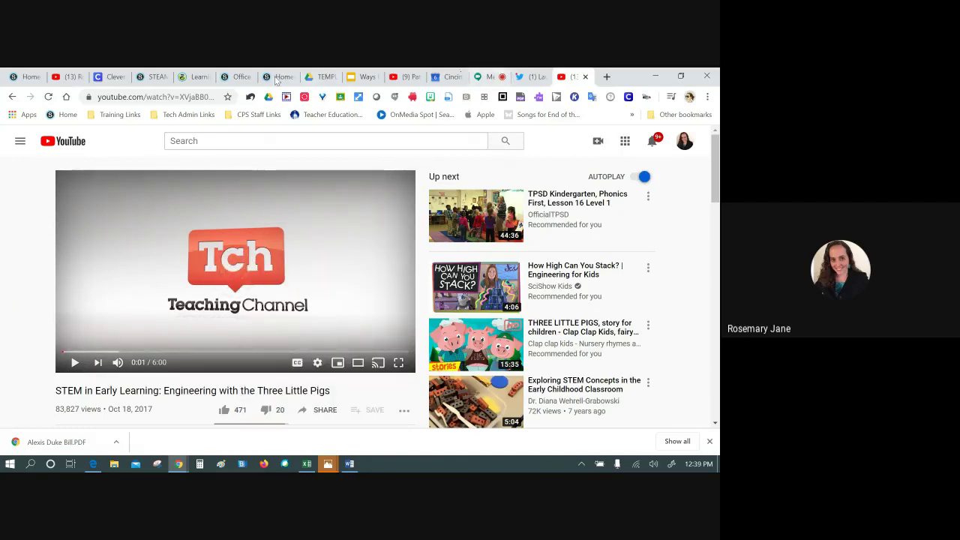
Step: Embed the copied YouTube code as web media on the empty line of the STEAM Show or Tell Discussion description
{"action": "left_click", "coordinate": [236, 76]}
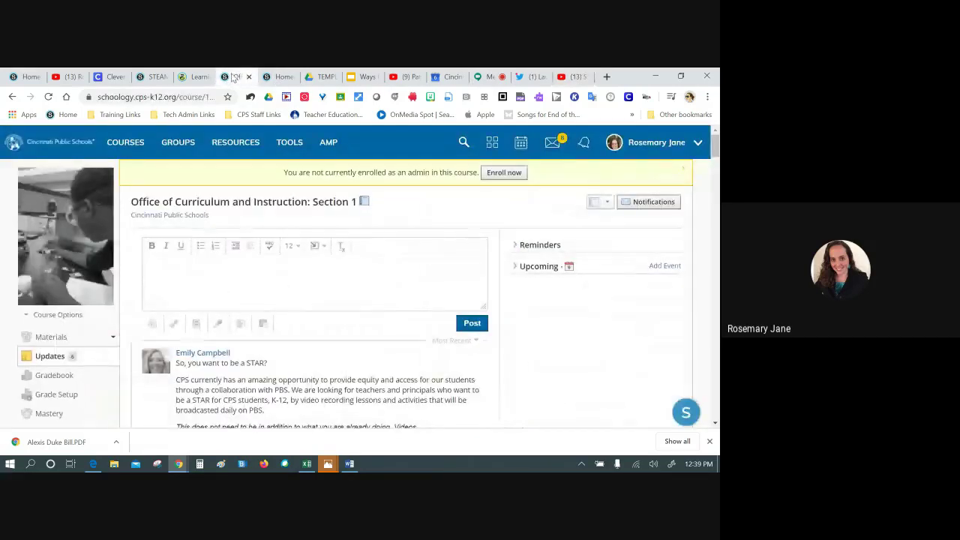
{"action": "left_click", "coordinate": [279, 76]}
{"action": "left_click", "coordinate": [150, 77]}
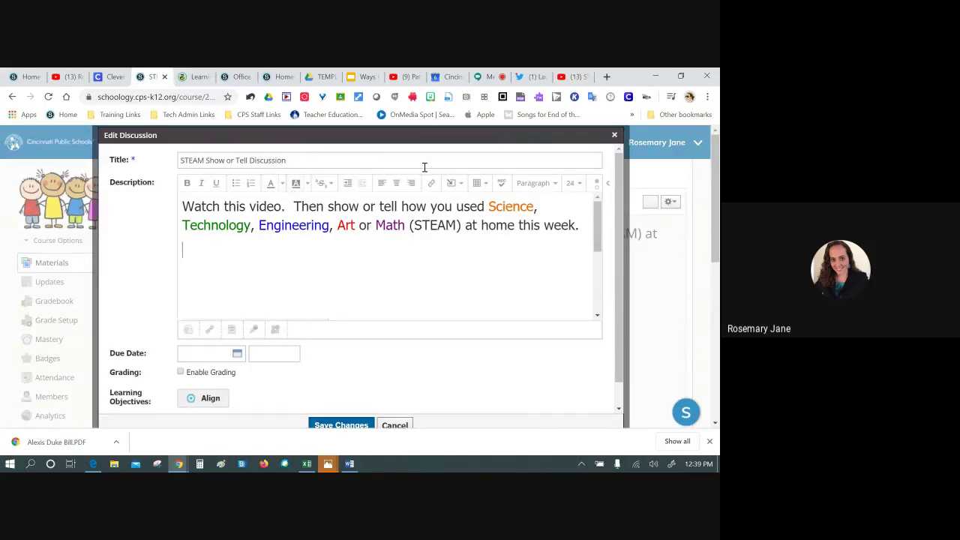
{"action": "left_click", "coordinate": [452, 183]}
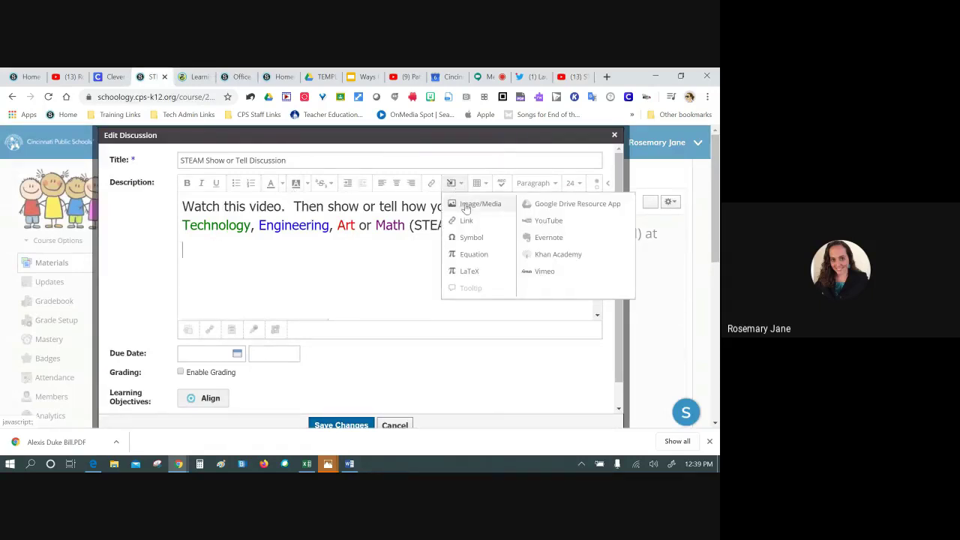
{"action": "left_click", "coordinate": [466, 207]}
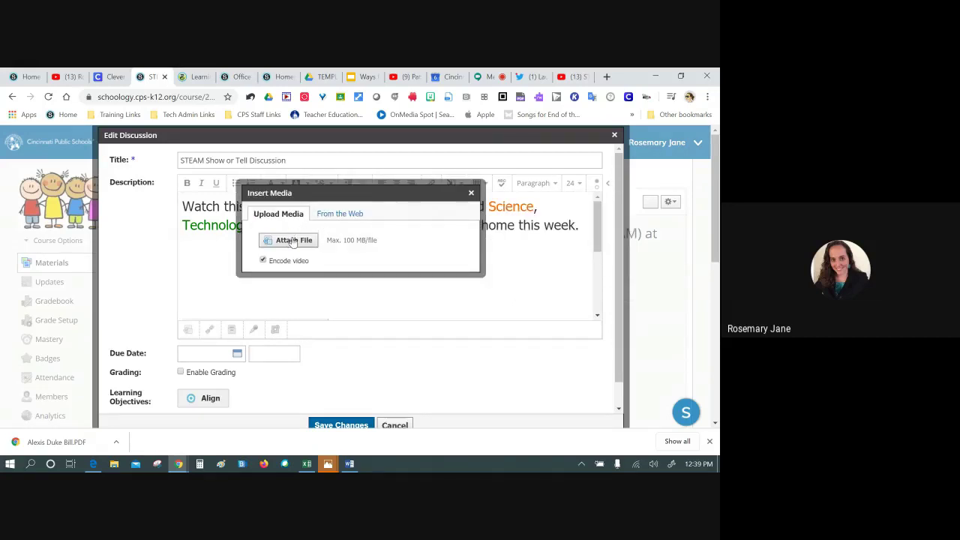
{"action": "left_click", "coordinate": [345, 217]}
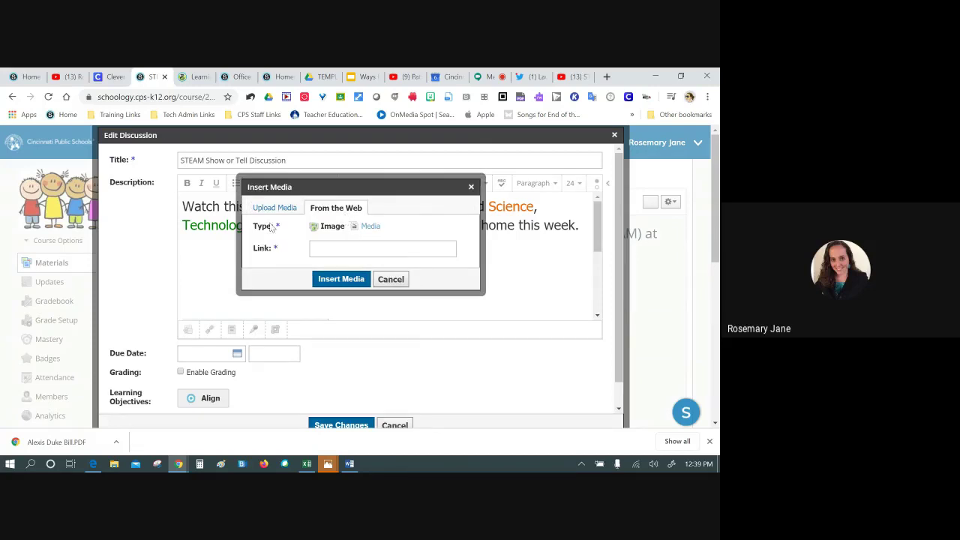
{"action": "left_click", "coordinate": [367, 226]}
{"action": "left_click", "coordinate": [333, 247]}
{"action": "right_click", "coordinate": [333, 247]}
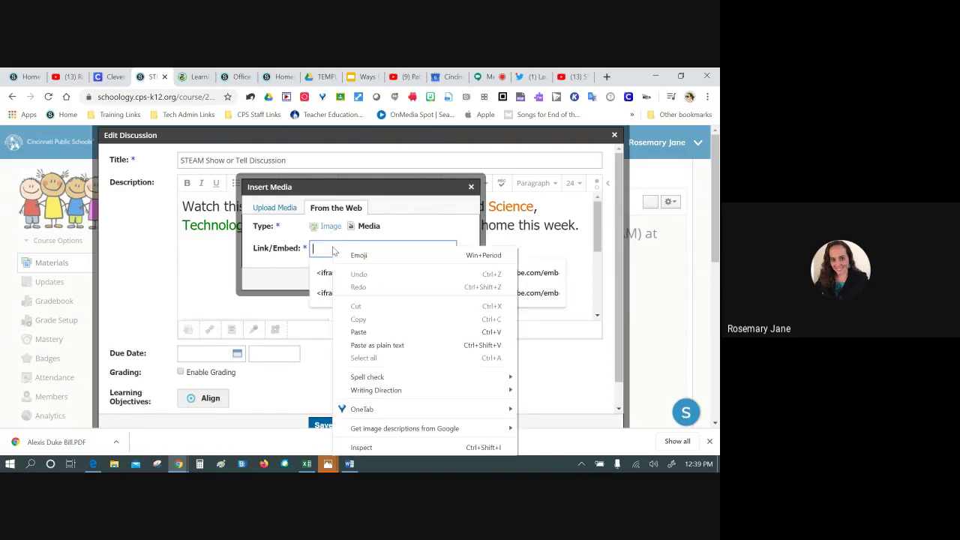
{"action": "left_click", "coordinate": [351, 335]}
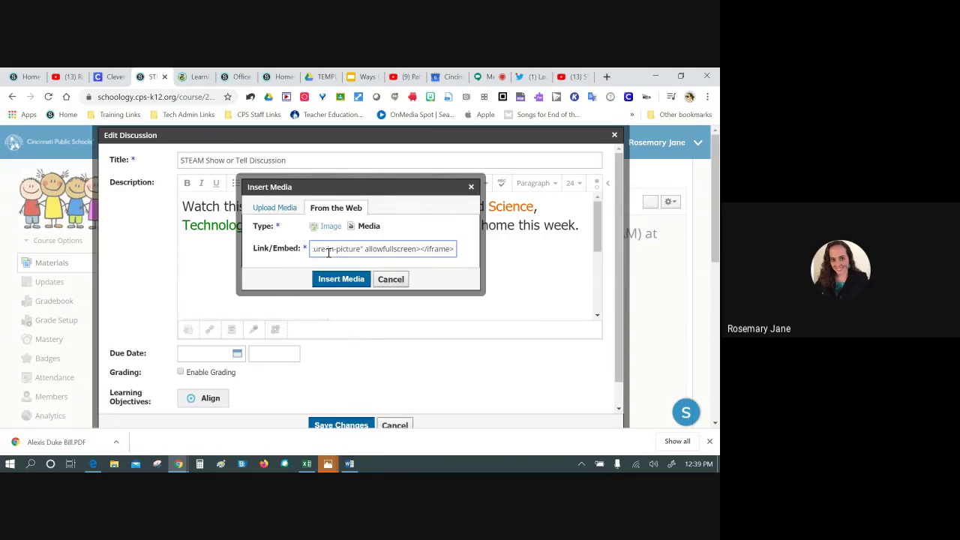
{"action": "left_click", "coordinate": [339, 279]}
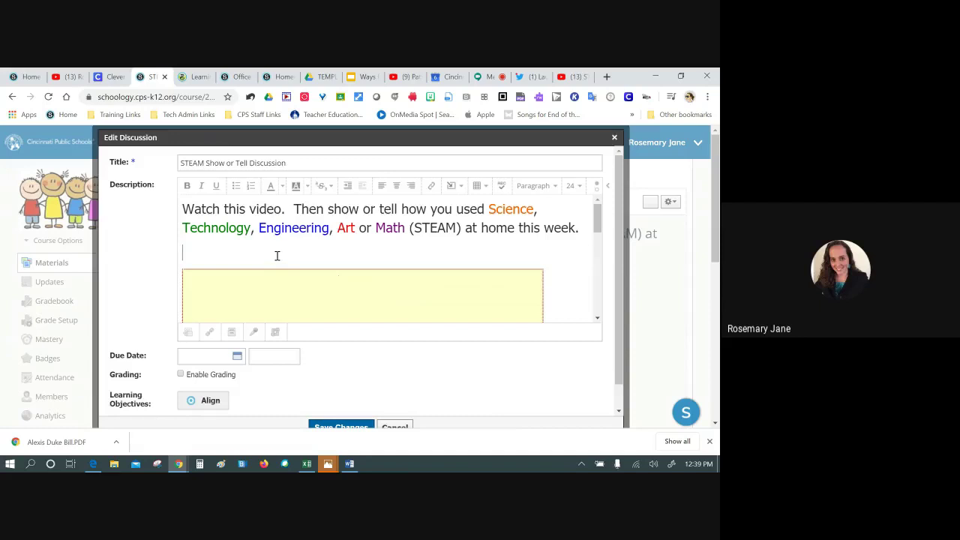
Step: Remove the blank line above the embedded video and shrink the video frame in the description
{"action": "left_click", "coordinate": [399, 255]}
{"action": "key", "text": "Delete"}
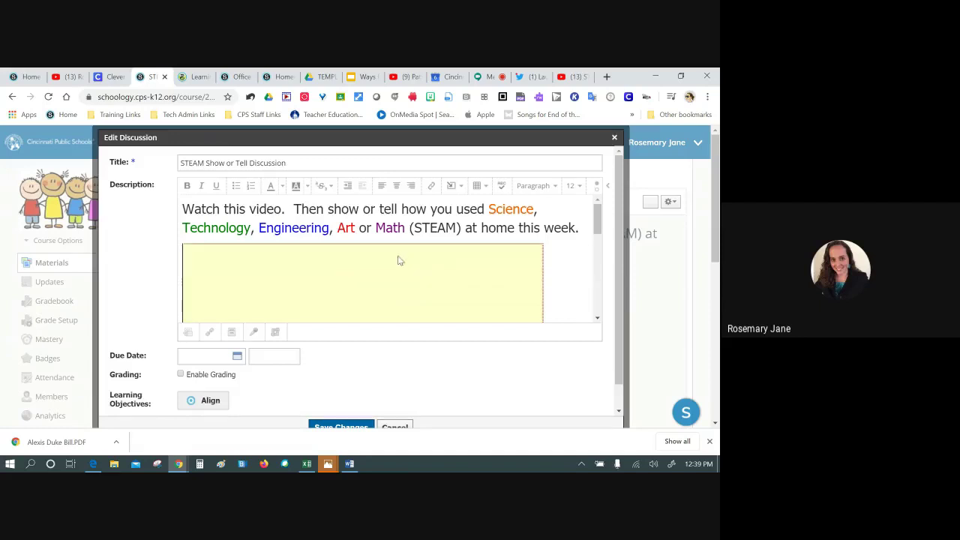
{"action": "left_click", "coordinate": [499, 254]}
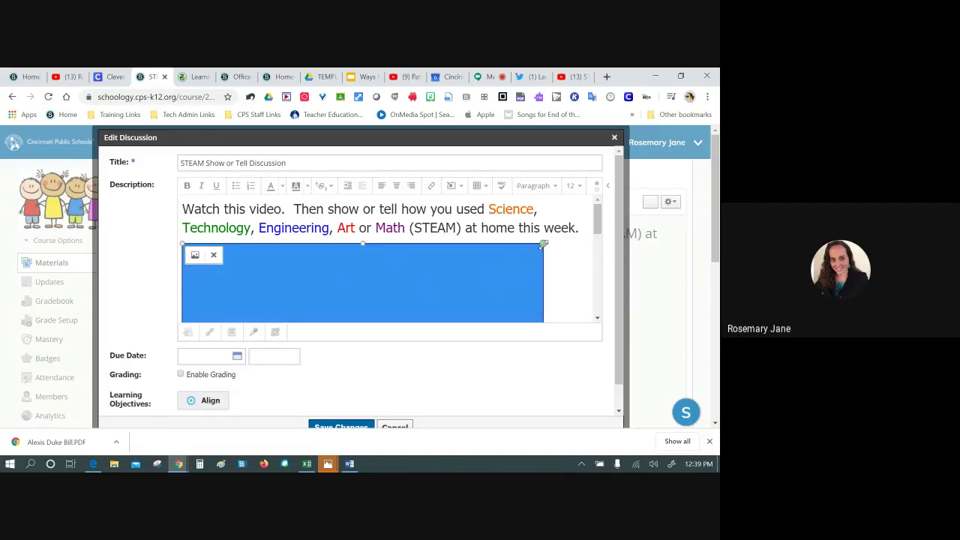
{"action": "left_click_drag", "start_coordinate": [542, 245], "coordinate": [472, 245]}
{"action": "left_click", "coordinate": [547, 255]}
{"action": "scroll", "coordinate": [524, 274], "scroll_direction": "down", "scroll_amount": 1}
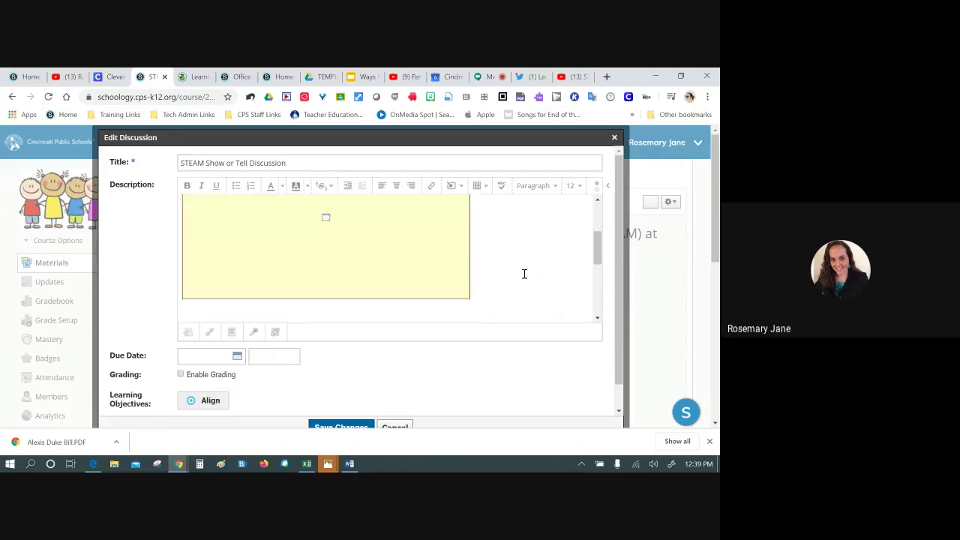
{"action": "left_click", "coordinate": [450, 284]}
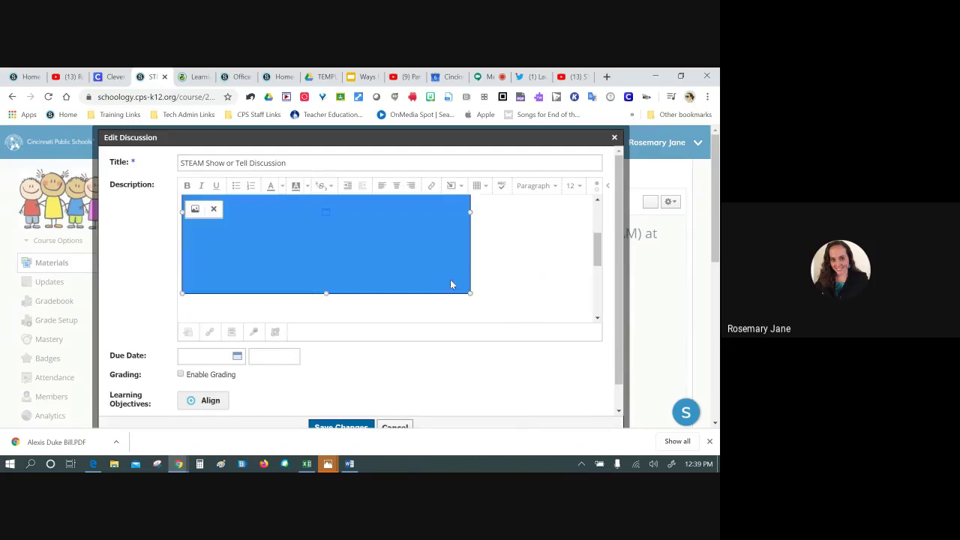
{"action": "left_click_drag", "start_coordinate": [470, 293], "coordinate": [442, 278]}
{"action": "left_click", "coordinate": [493, 266]}
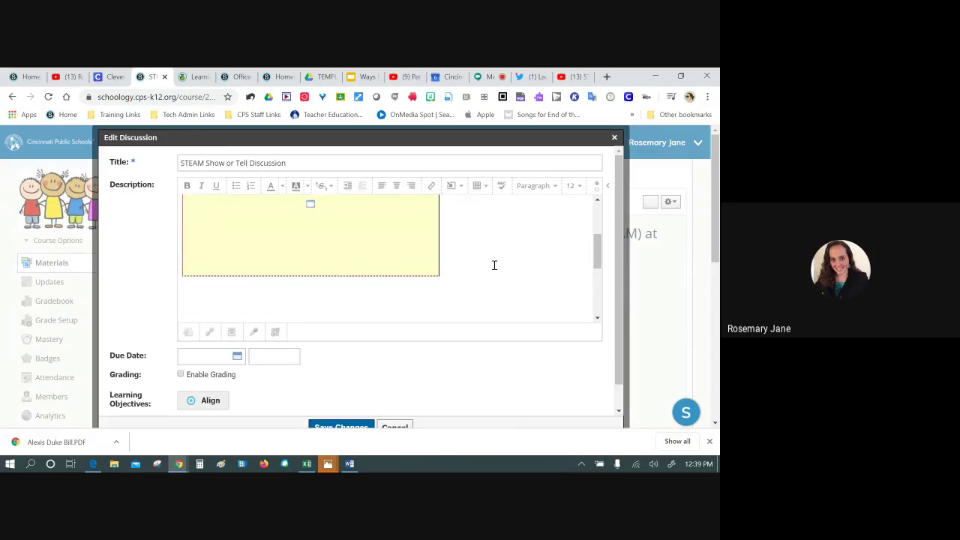
{"action": "scroll", "coordinate": [494, 265], "scroll_direction": "up", "scroll_amount": 2}
{"action": "scroll", "coordinate": [420, 248], "scroll_direction": "down", "scroll_amount": 2}
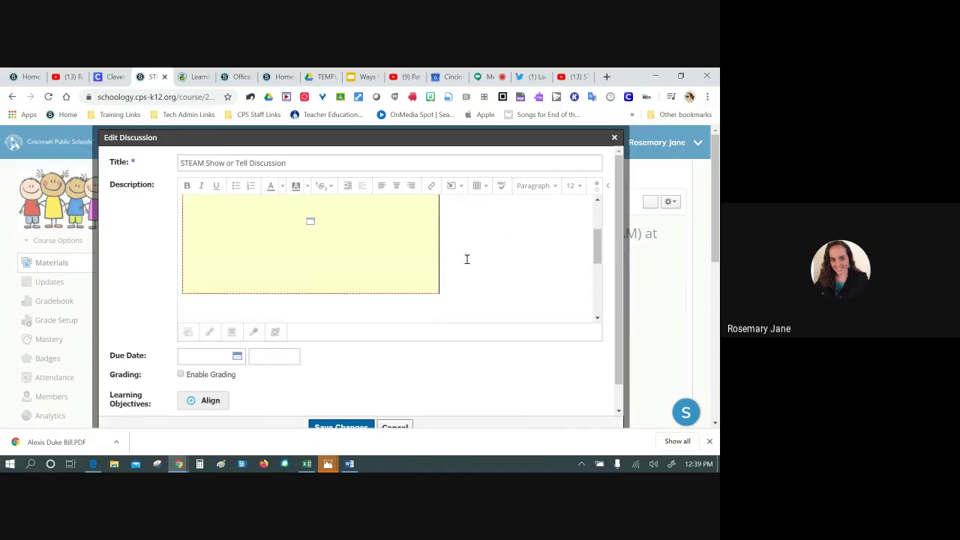
Step: Save the discussion changes and open the STEAM Show or Tell Discussion to review its video, image and comment box
{"action": "scroll", "coordinate": [466, 258], "scroll_direction": "down", "scroll_amount": 3}
{"action": "left_click", "coordinate": [356, 427]}
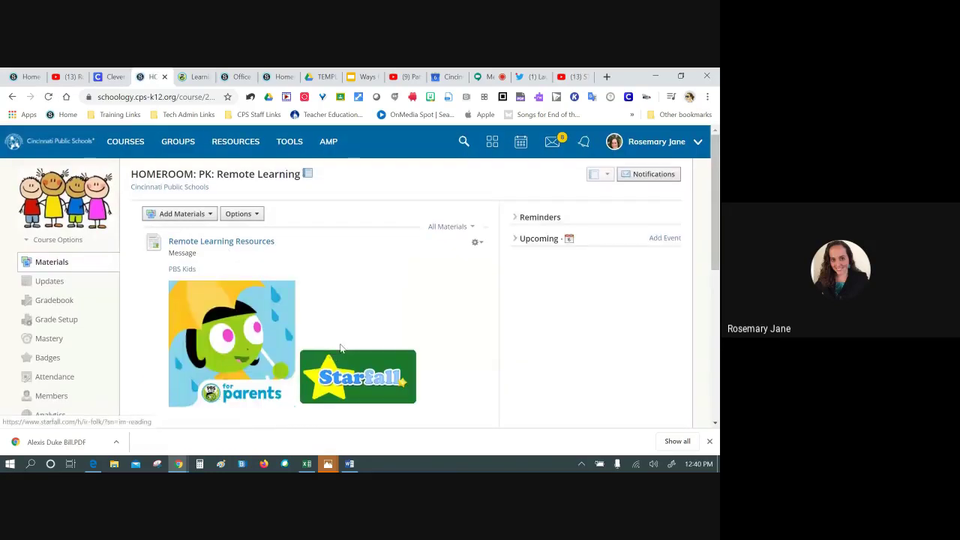
{"action": "scroll", "coordinate": [339, 347], "scroll_direction": "down", "scroll_amount": 3}
{"action": "left_click", "coordinate": [221, 285]}
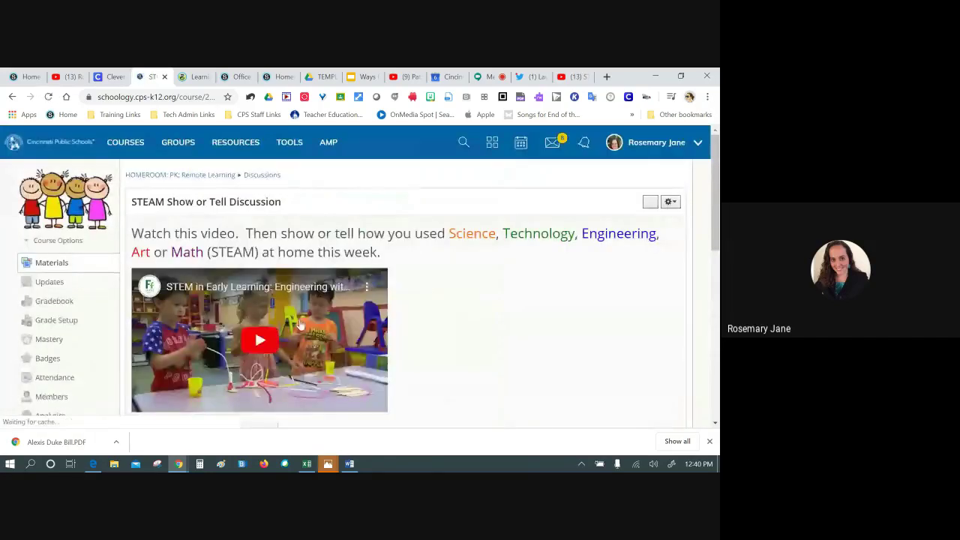
{"action": "scroll", "coordinate": [294, 327], "scroll_direction": "down", "scroll_amount": 4}
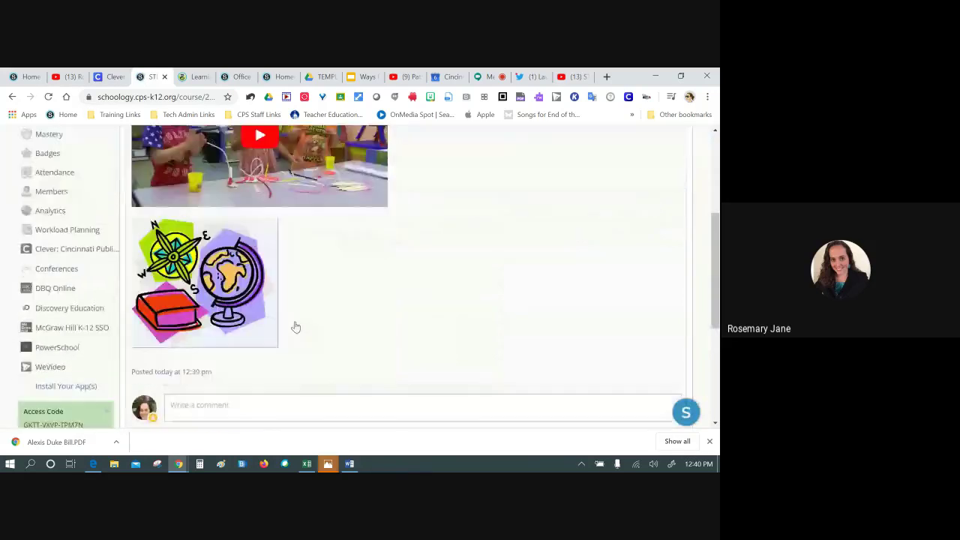
{"action": "scroll", "coordinate": [295, 327], "scroll_direction": "down", "scroll_amount": 2}
{"action": "left_click", "coordinate": [322, 275]}
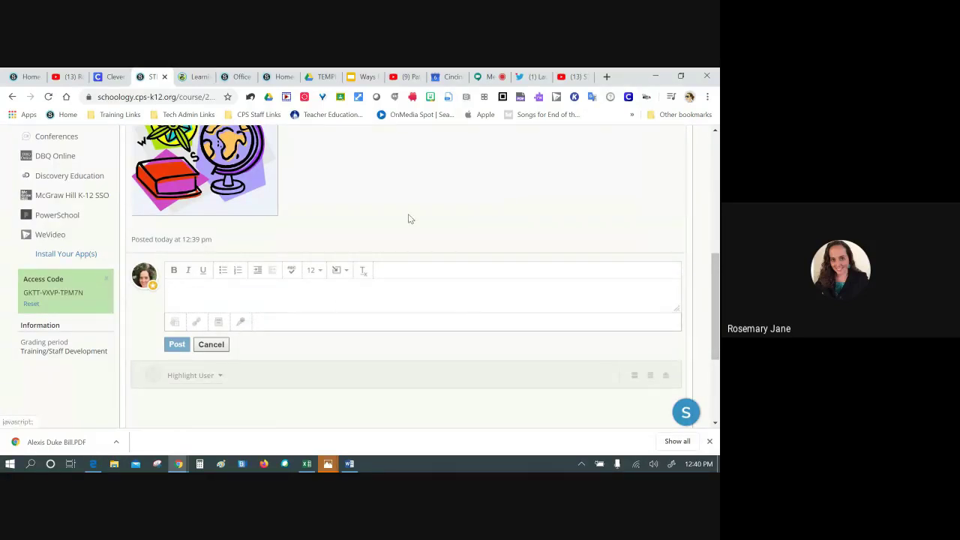
{"action": "scroll", "coordinate": [407, 217], "scroll_direction": "up", "scroll_amount": 10}
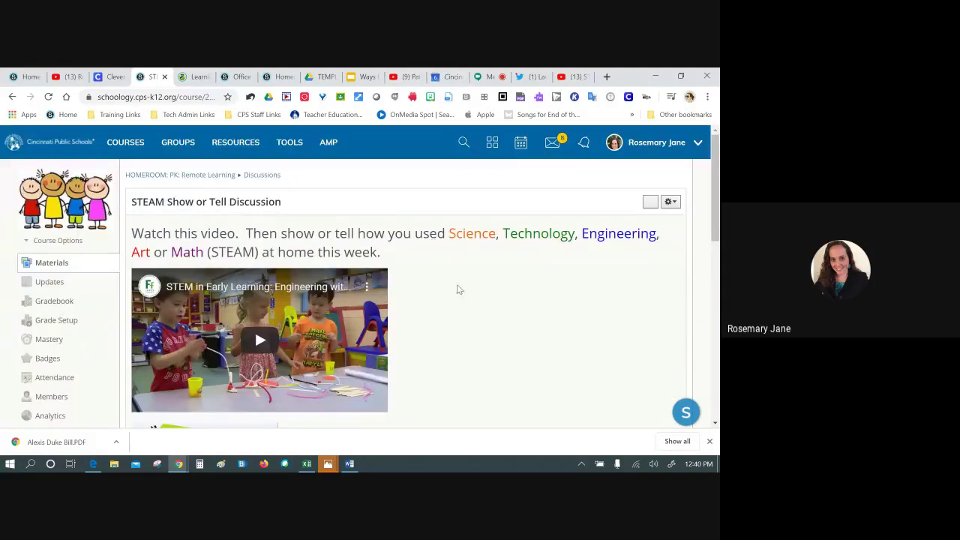
Step: Return to the HOMEROOM: PK: Remote Learning materials, checking the Google Meet call for participant activity
{"action": "left_click", "coordinate": [197, 177]}
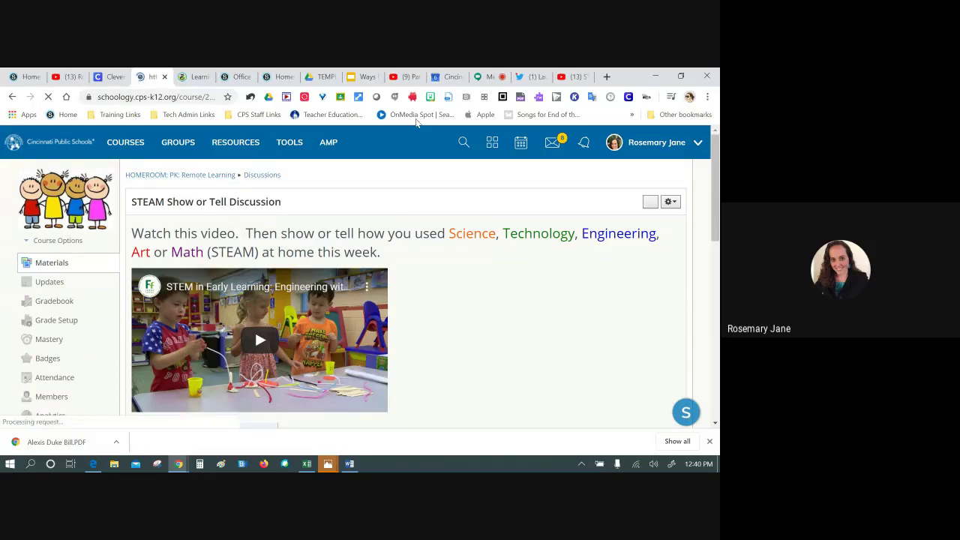
{"action": "left_click", "coordinate": [507, 77]}
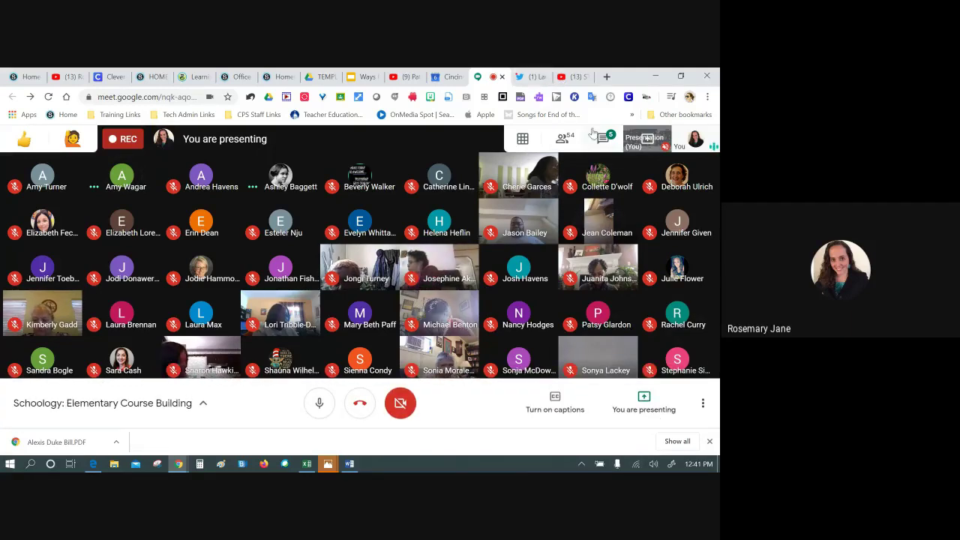
{"action": "mouse_move", "coordinate": [522, 138]}
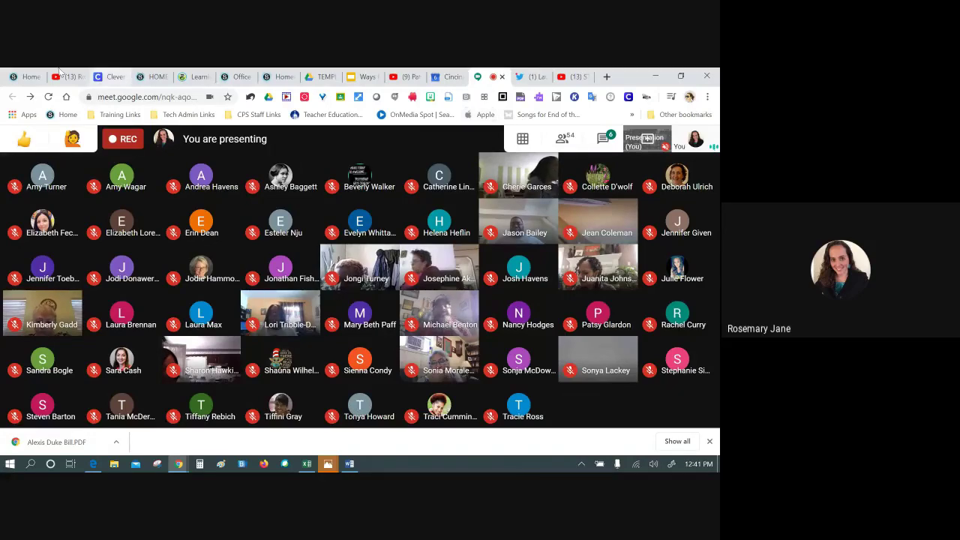
{"action": "left_click", "coordinate": [150, 76]}
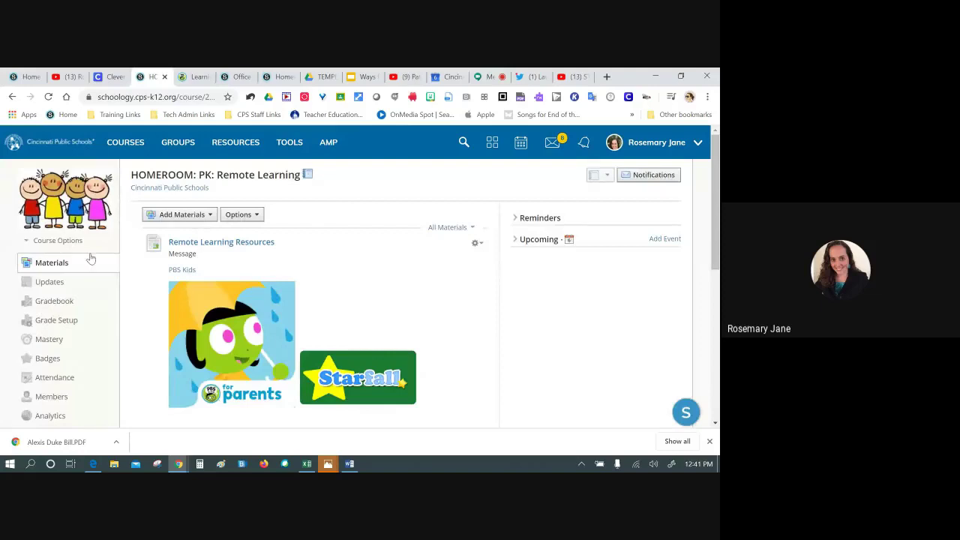
Step: View the homeroom course's Updates page and check the Google Meet call before returning to the course materials
{"action": "left_click", "coordinate": [56, 282]}
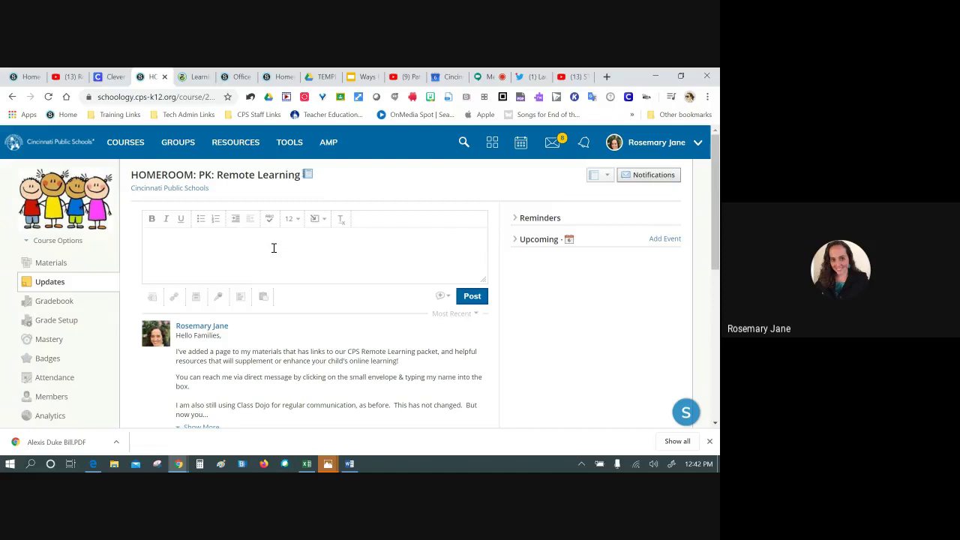
{"action": "left_click", "coordinate": [486, 78]}
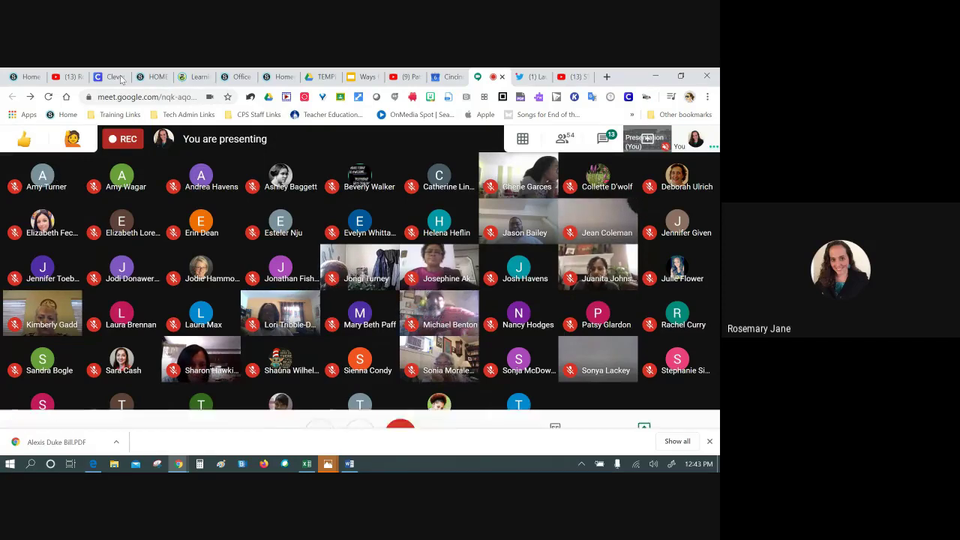
{"action": "left_click", "coordinate": [155, 77]}
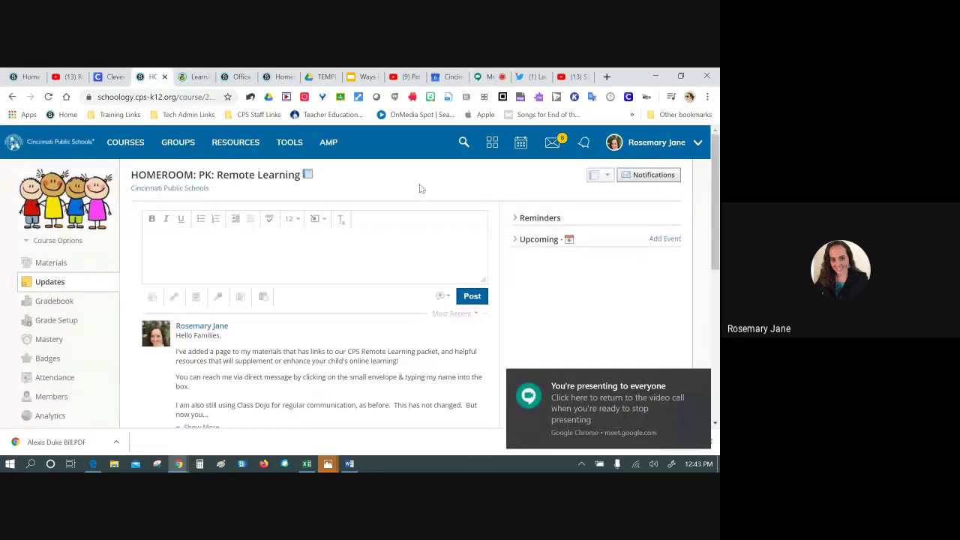
{"action": "left_click", "coordinate": [228, 76]}
{"action": "left_click", "coordinate": [149, 77]}
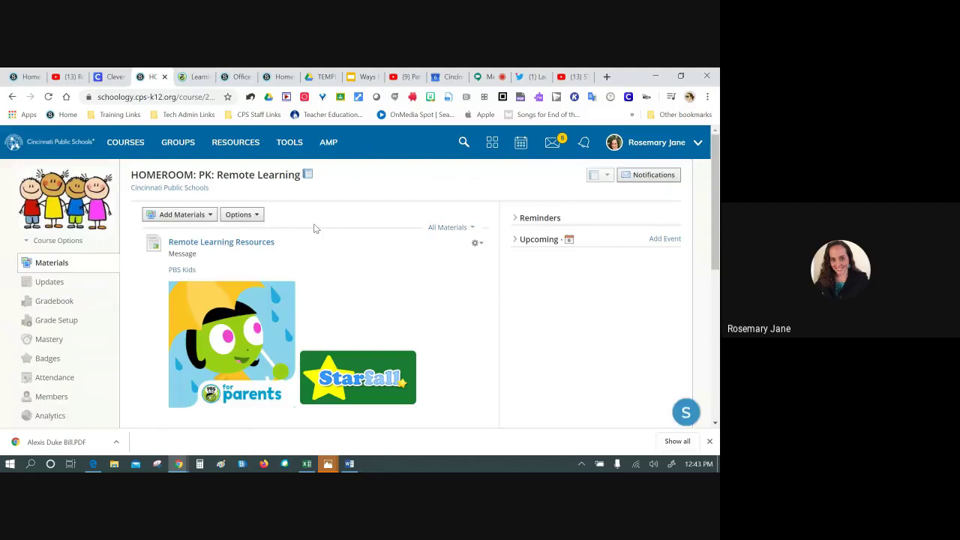
{"action": "left_click", "coordinate": [186, 217]}
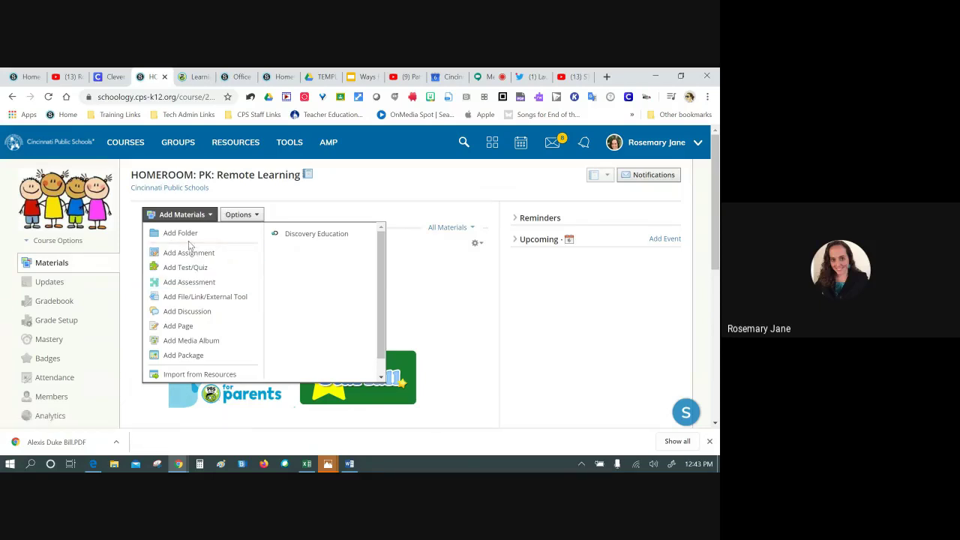
{"action": "left_click", "coordinate": [191, 318]}
{"action": "left_click", "coordinate": [373, 266]}
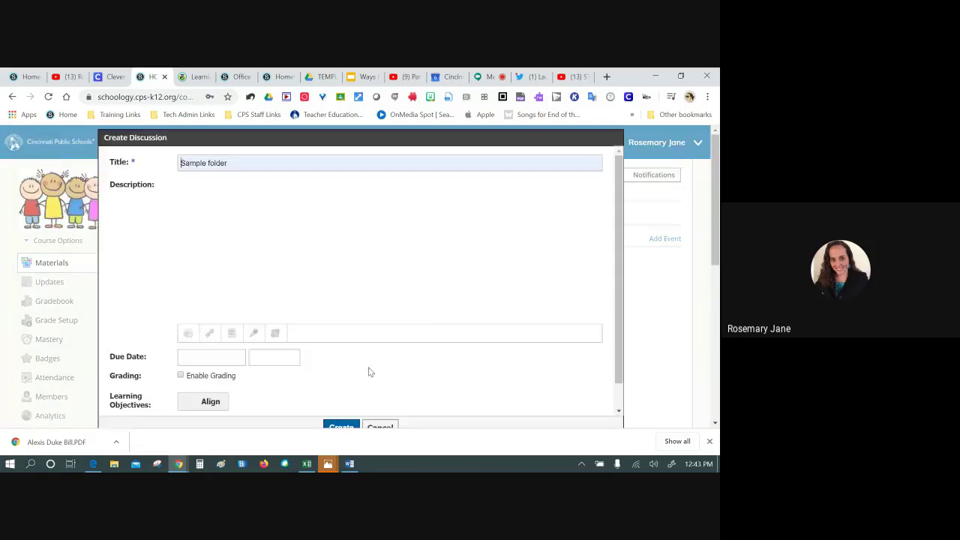
{"action": "left_click", "coordinate": [614, 137]}
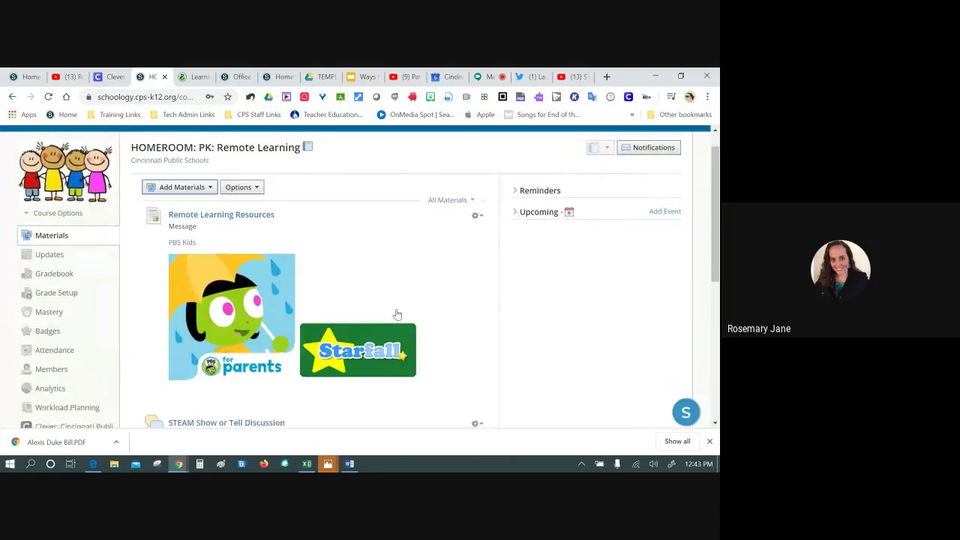
Step: Open the STEAM Show or Tell Discussion from the course materials and review the embedded video and linked image
{"action": "scroll", "coordinate": [405, 330], "scroll_direction": "down", "scroll_amount": 2}
{"action": "left_click", "coordinate": [284, 339]}
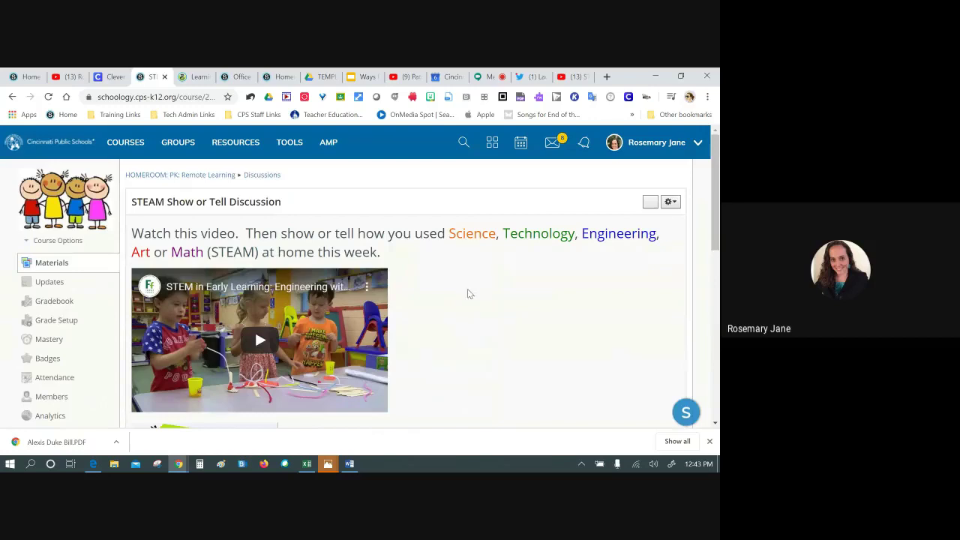
{"action": "scroll", "coordinate": [454, 263], "scroll_direction": "down", "scroll_amount": 3}
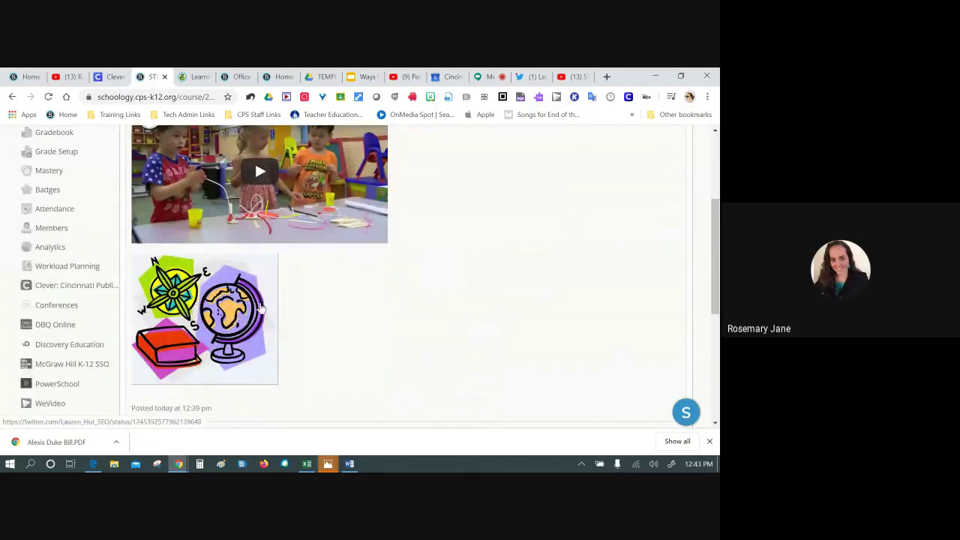
{"action": "scroll", "coordinate": [392, 302], "scroll_direction": "up", "scroll_amount": 3}
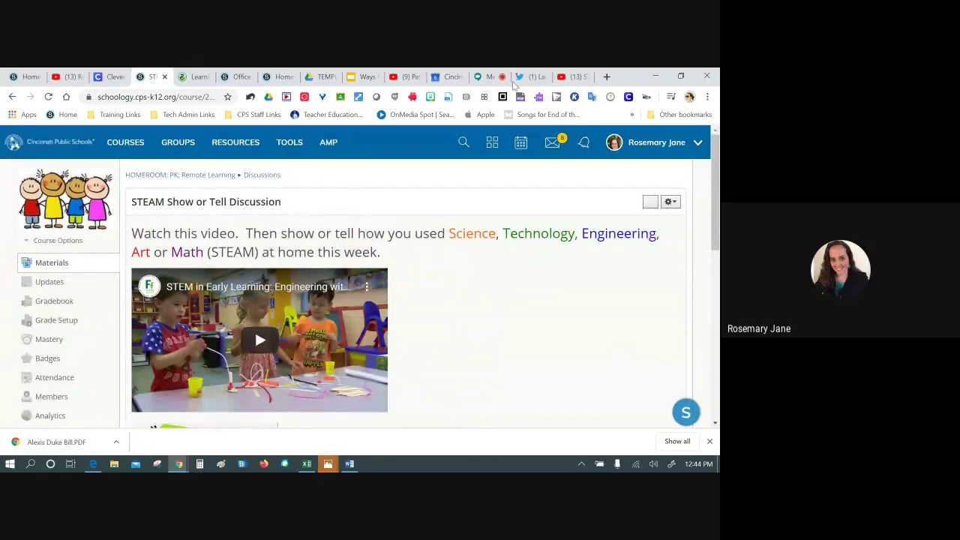
Step: Check the Google Meet call and switch to the North Avondale Montessori Homeroom: Remote Learning course in Schoology
{"action": "left_click", "coordinate": [488, 77]}
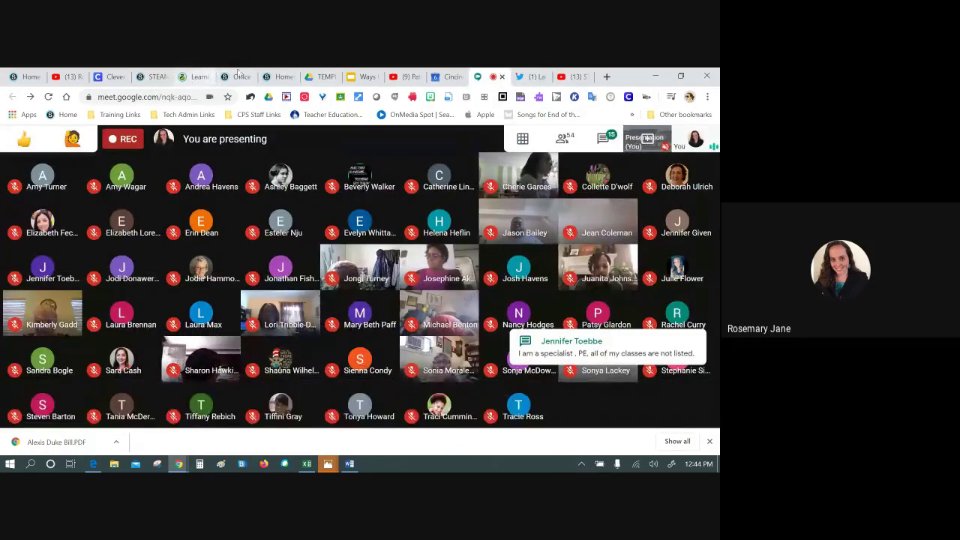
{"action": "left_click", "coordinate": [239, 76]}
{"action": "left_click", "coordinate": [279, 76]}
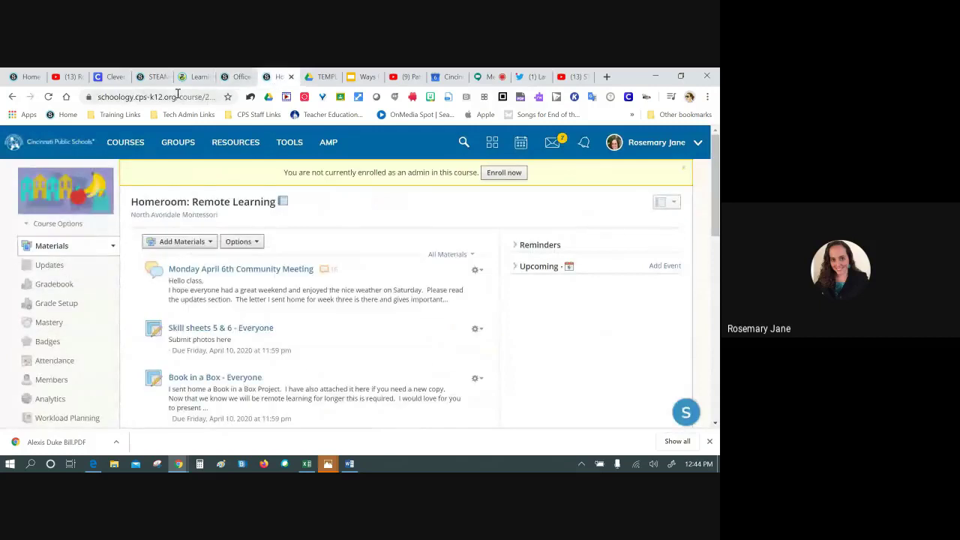
Step: Return to the HOMEROOM: PK: Remote Learning materials and open the form for a new assignment
{"action": "left_click", "coordinate": [153, 76]}
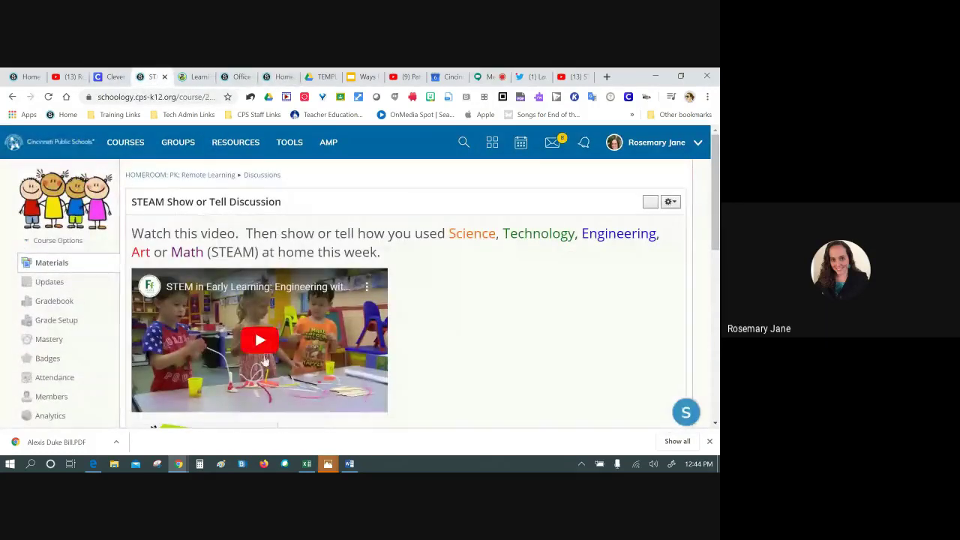
{"action": "left_click", "coordinate": [168, 174]}
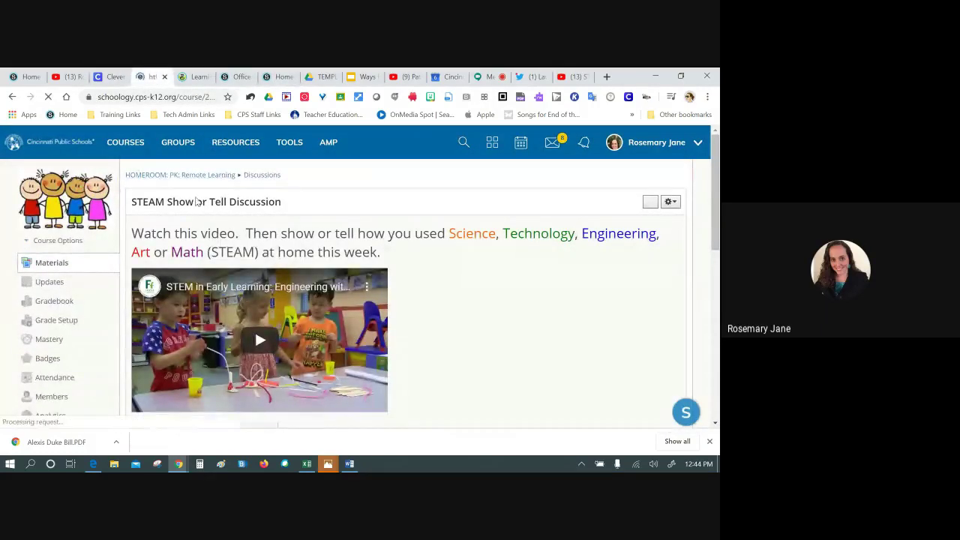
{"action": "left_click", "coordinate": [180, 216]}
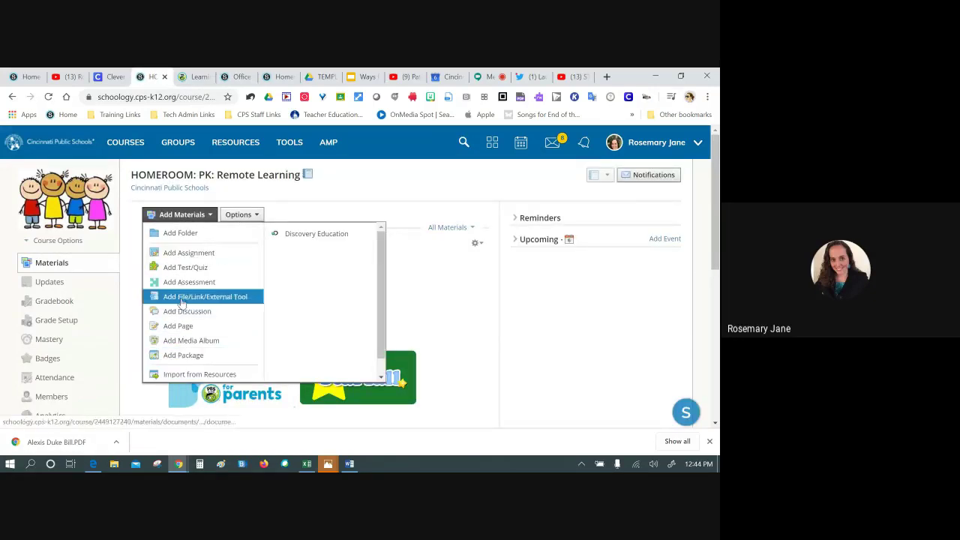
{"action": "left_click", "coordinate": [181, 254]}
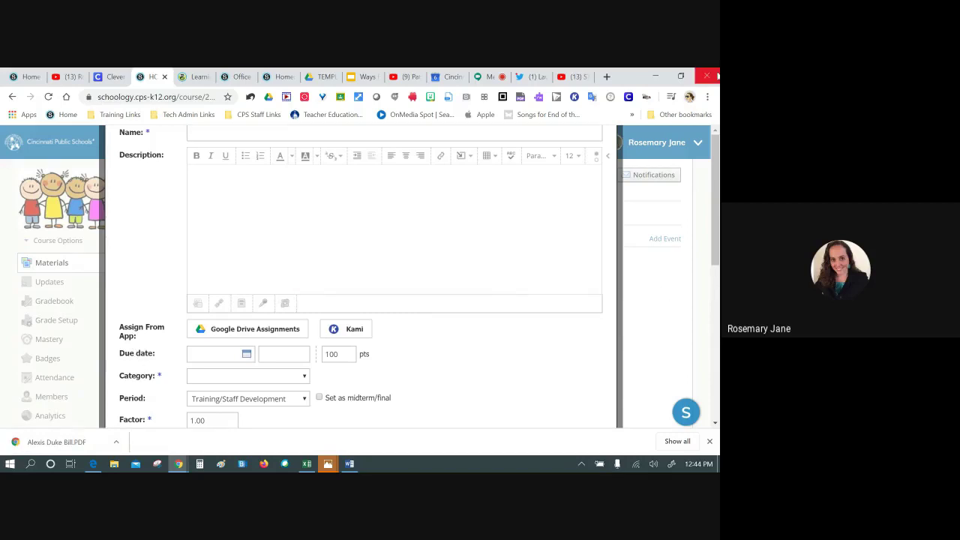
Step: Reduce the page zoom to 80% and reopen the new assignment form in the homeroom course
{"action": "left_click", "coordinate": [707, 97]}
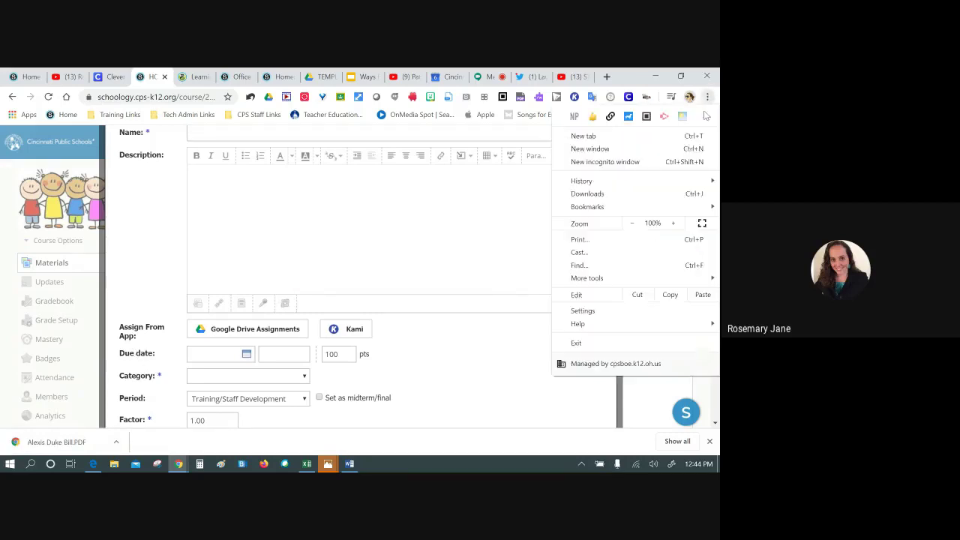
{"action": "left_click", "coordinate": [633, 223]}
{"action": "left_click", "coordinate": [633, 224]}
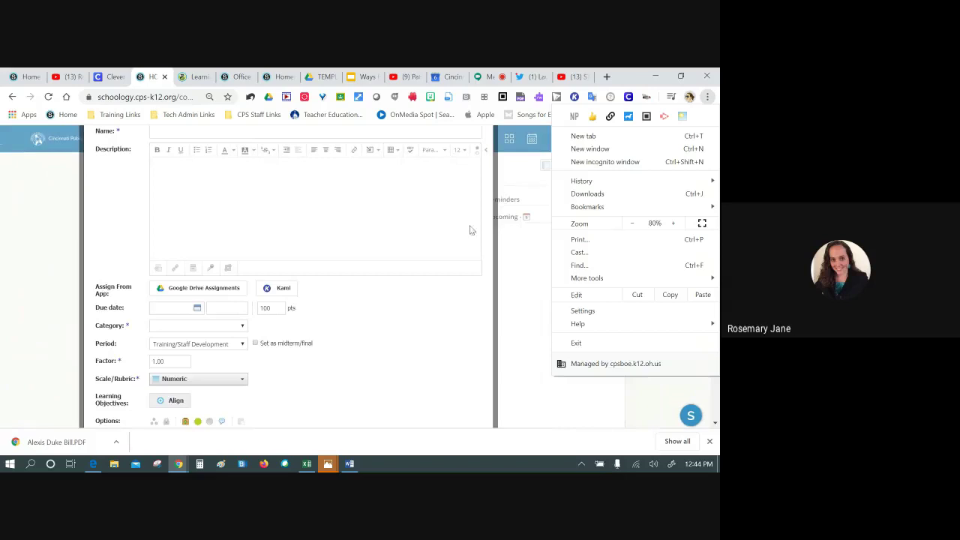
{"action": "left_click", "coordinate": [535, 271]}
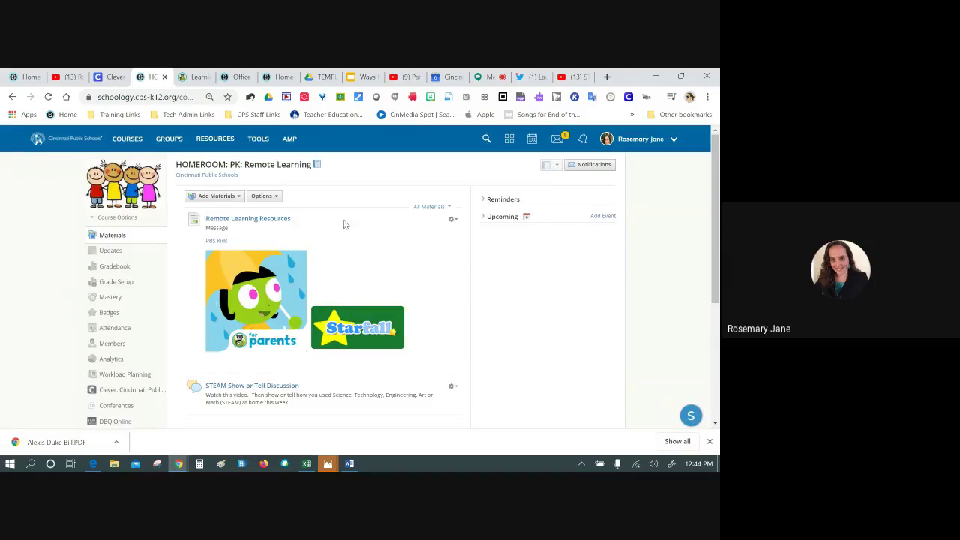
{"action": "left_click", "coordinate": [233, 199]}
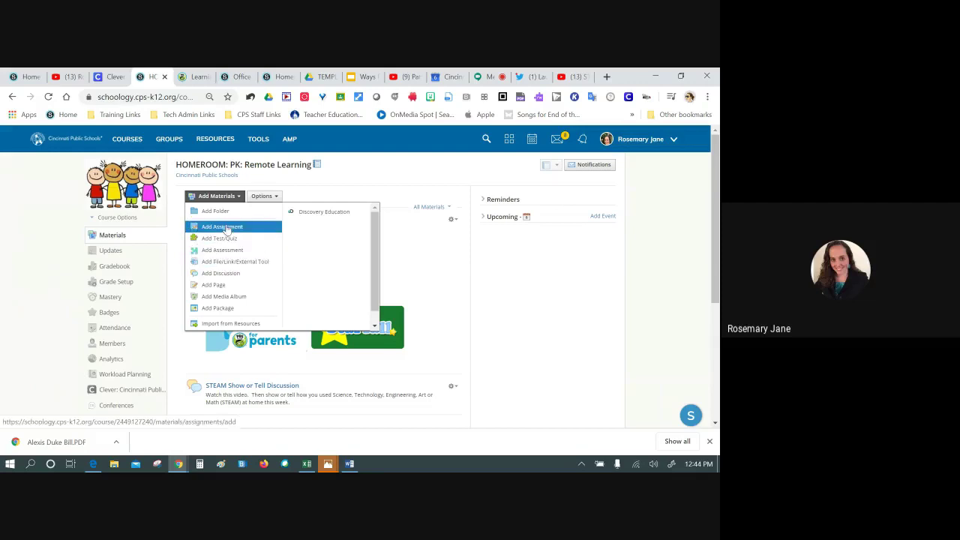
{"action": "left_click", "coordinate": [226, 228]}
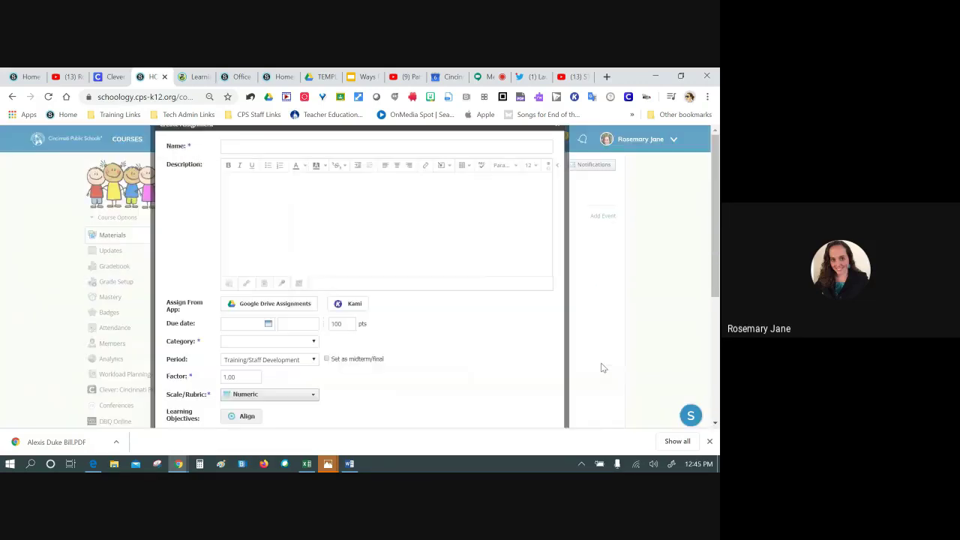
Step: Name the assignment "Participation - Show your at home learning:"
{"action": "left_click", "coordinate": [258, 147]}
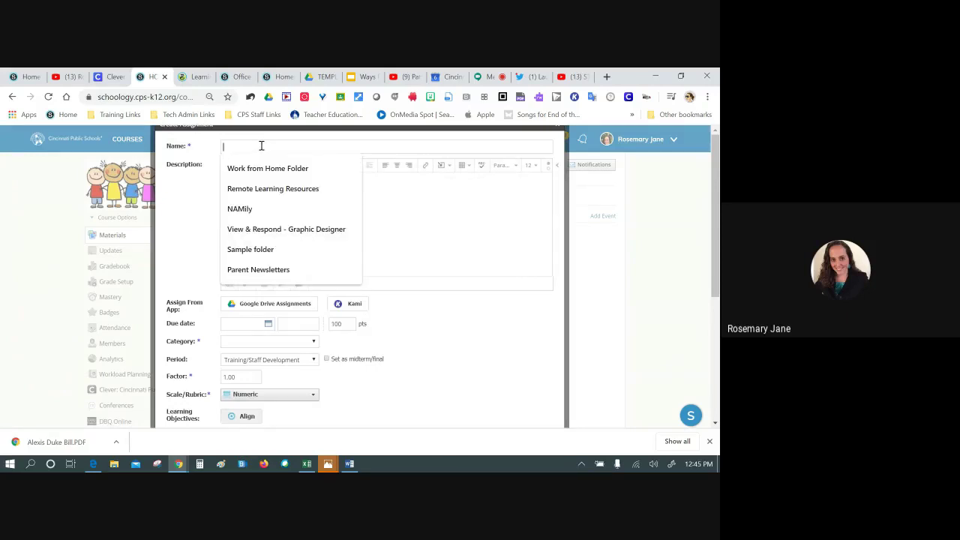
{"action": "type", "text": "Participa"}
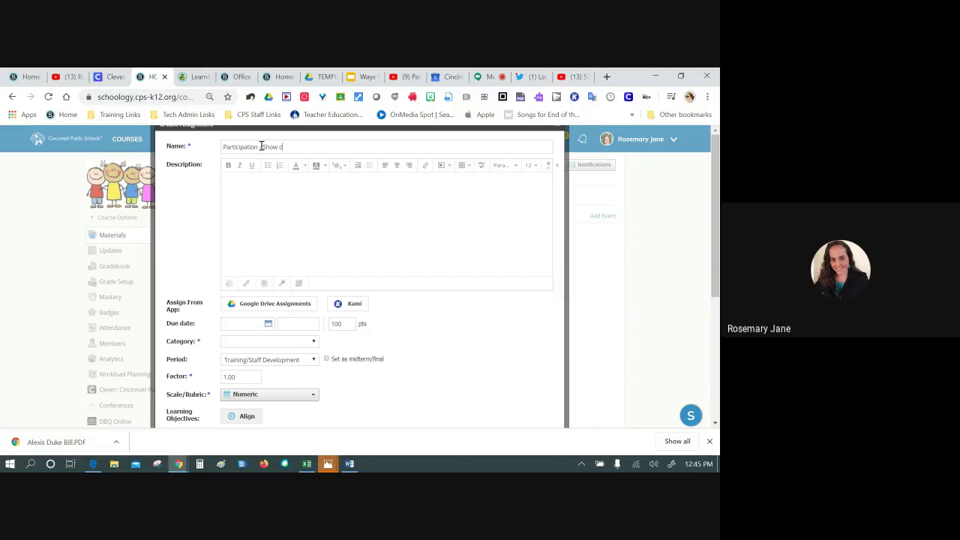
{"action": "type", "text": "tion Show your"}
{"action": "type", "text": " at home learn"}
Step: Write the description "First view this video:", a blank line, and "Then post your response. You can write or record your response."
{"action": "type", "text": "view this"}
{"action": "type", "text": " video:"}
{"action": "key", "text": "Return"}
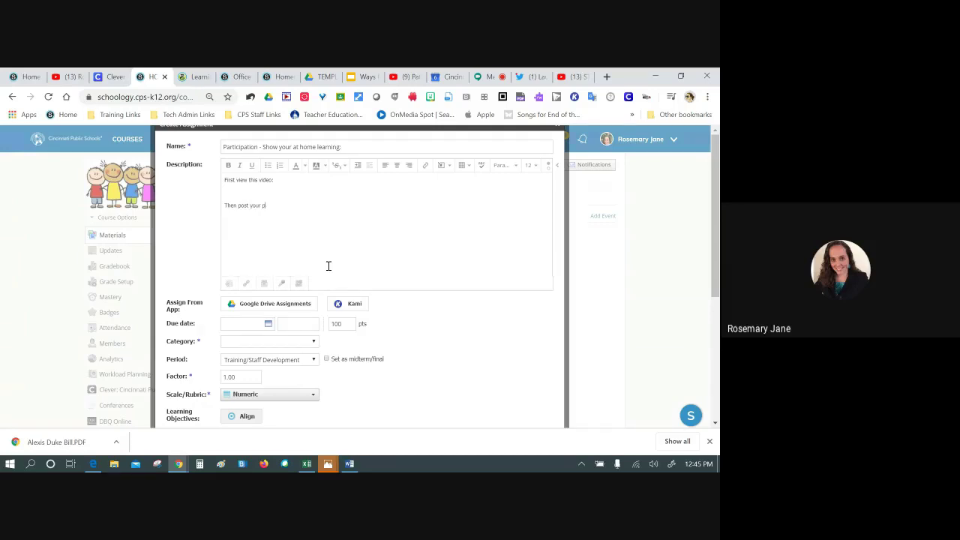
{"action": "type", "text": "response.  You can write or record your response."}
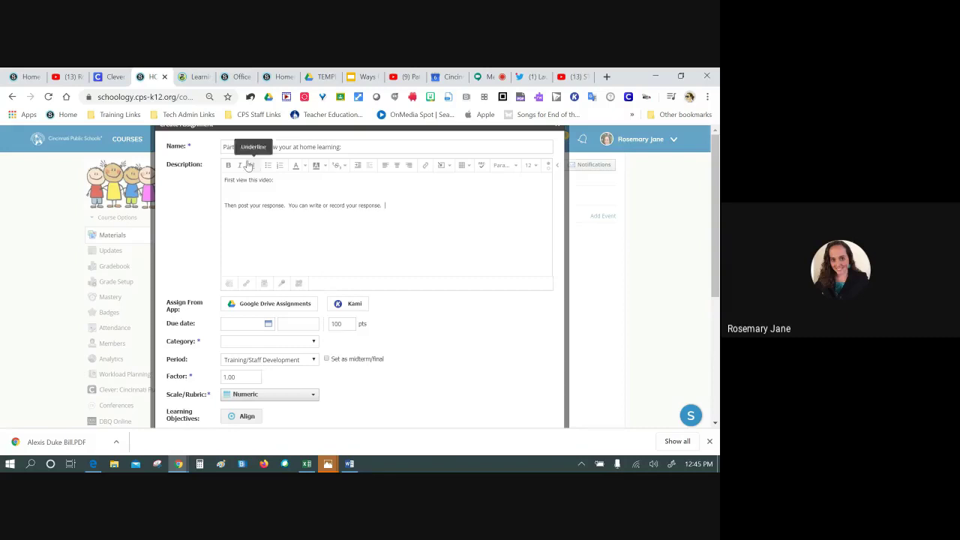
Step: Enlarge all of the assignment's description text to font size 24
{"action": "left_click_drag", "start_coordinate": [387, 207], "coordinate": [230, 182]}
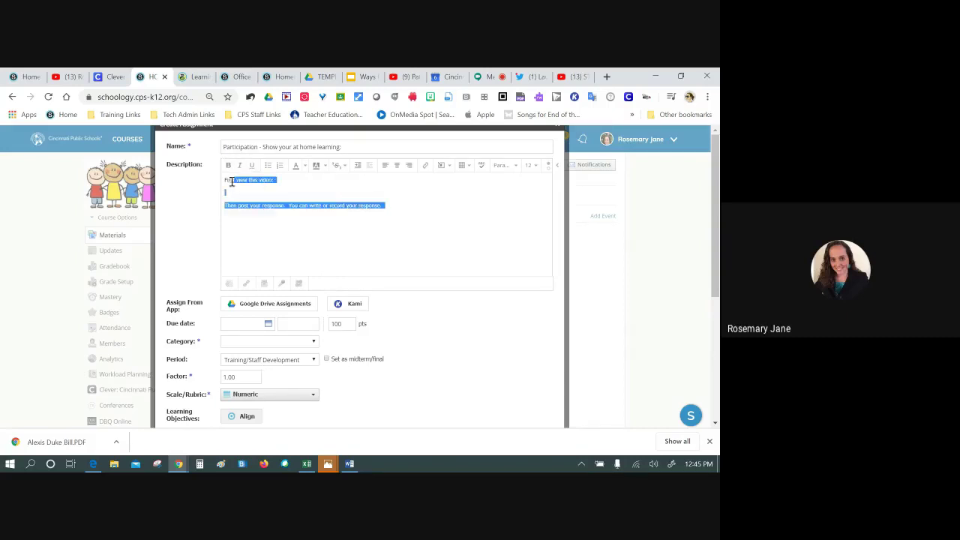
{"action": "left_click", "coordinate": [527, 165]}
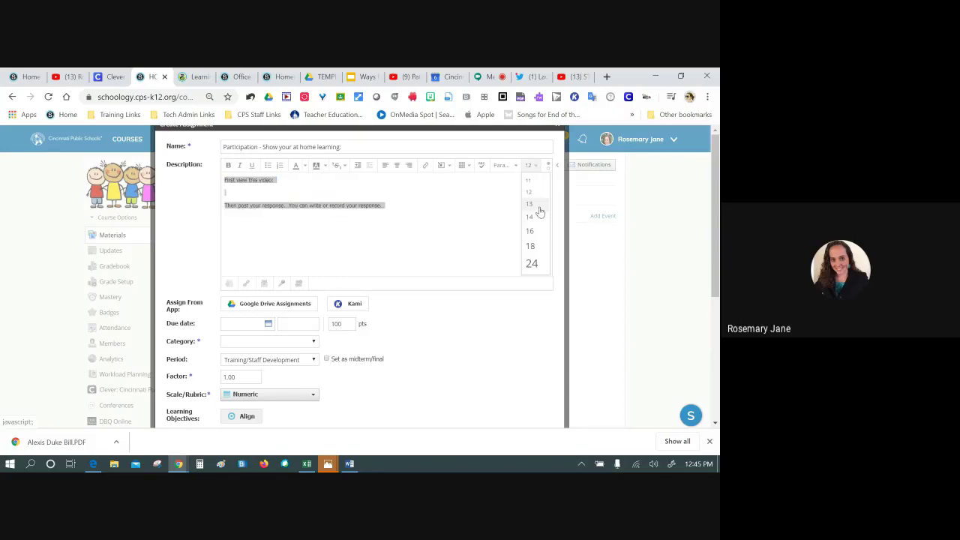
{"action": "left_click", "coordinate": [532, 245]}
{"action": "left_click", "coordinate": [537, 168]}
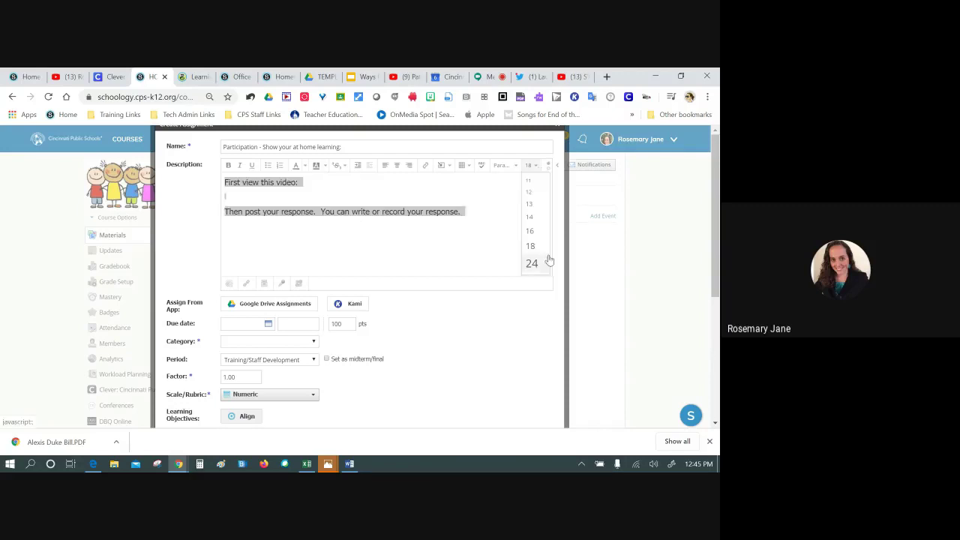
{"action": "left_click", "coordinate": [542, 264]}
{"action": "left_click", "coordinate": [280, 201]}
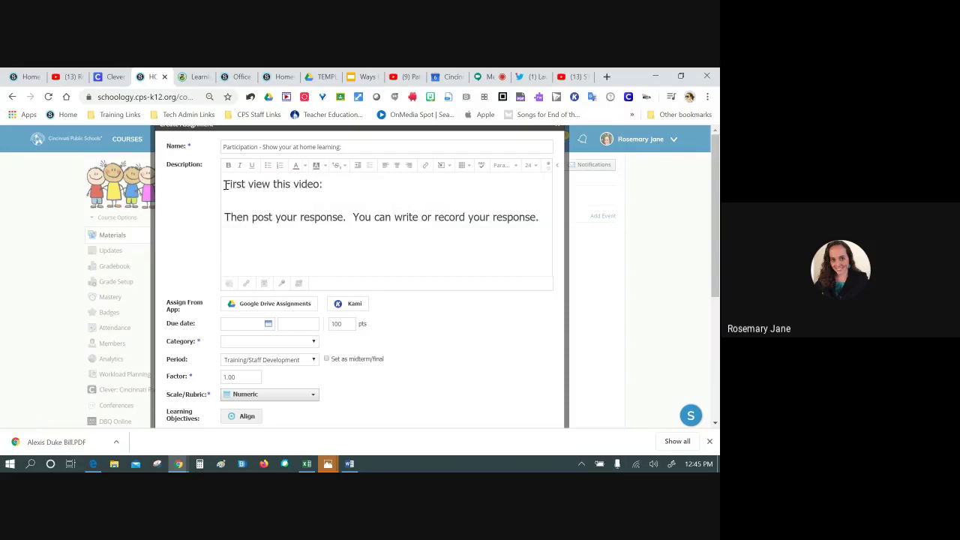
Step: Color the description line "First view this video:" green
{"action": "left_click_drag", "start_coordinate": [224, 185], "coordinate": [325, 185]}
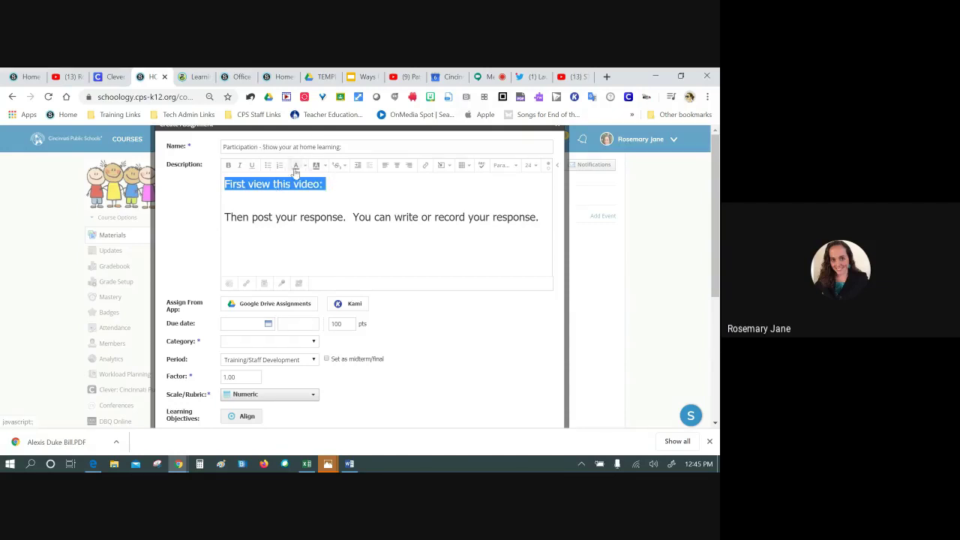
{"action": "left_click", "coordinate": [303, 164]}
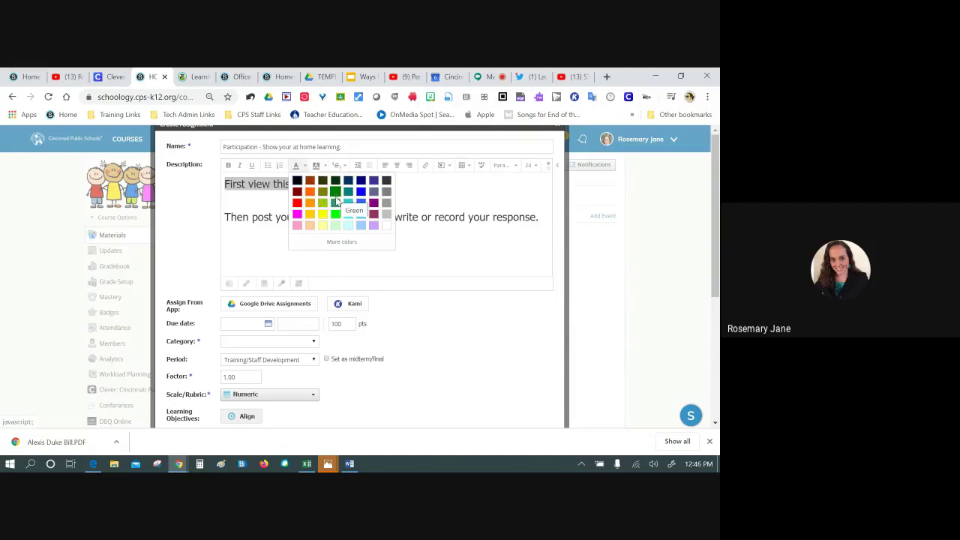
{"action": "key", "text": "Escape"}
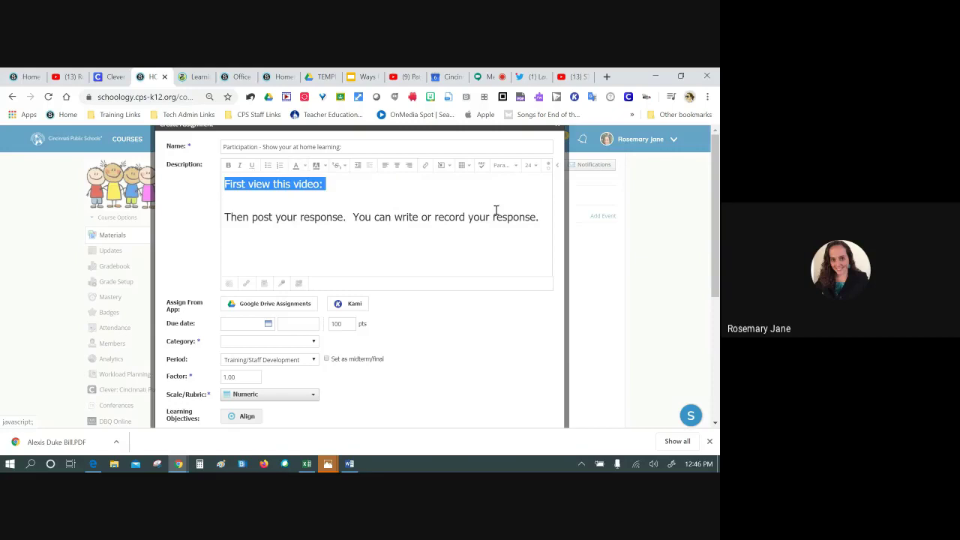
{"action": "left_click", "coordinate": [539, 216]}
{"action": "left_click_drag", "start_coordinate": [337, 184], "coordinate": [181, 191]}
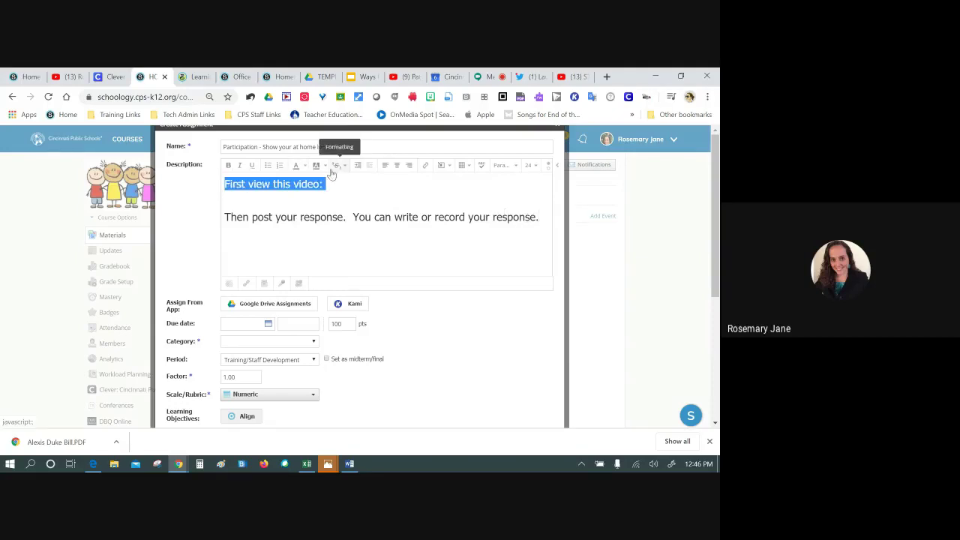
{"action": "left_click", "coordinate": [303, 165]}
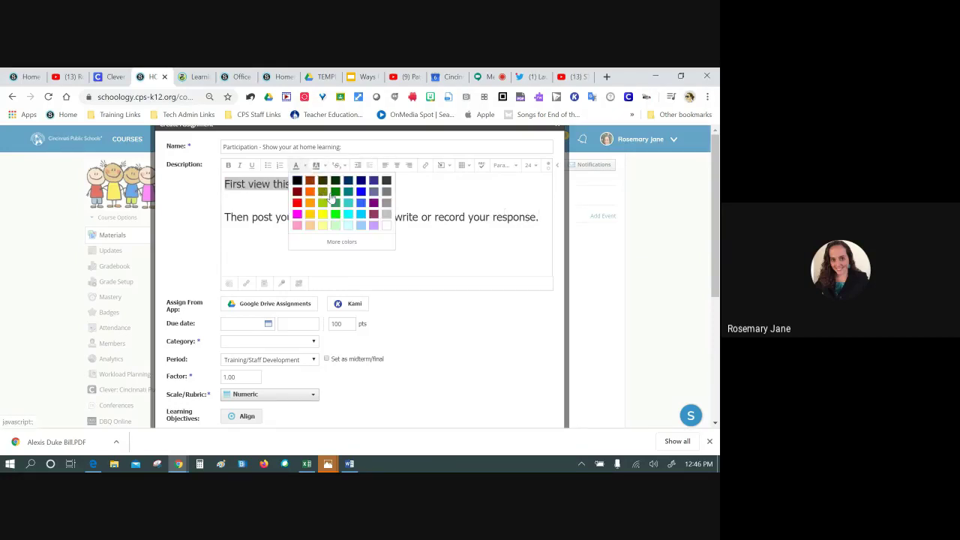
{"action": "left_click", "coordinate": [330, 196]}
Step: Color the description line about posting, writing or recording a response orange
{"action": "left_click_drag", "start_coordinate": [546, 217], "coordinate": [205, 234]}
{"action": "left_click", "coordinate": [303, 165]}
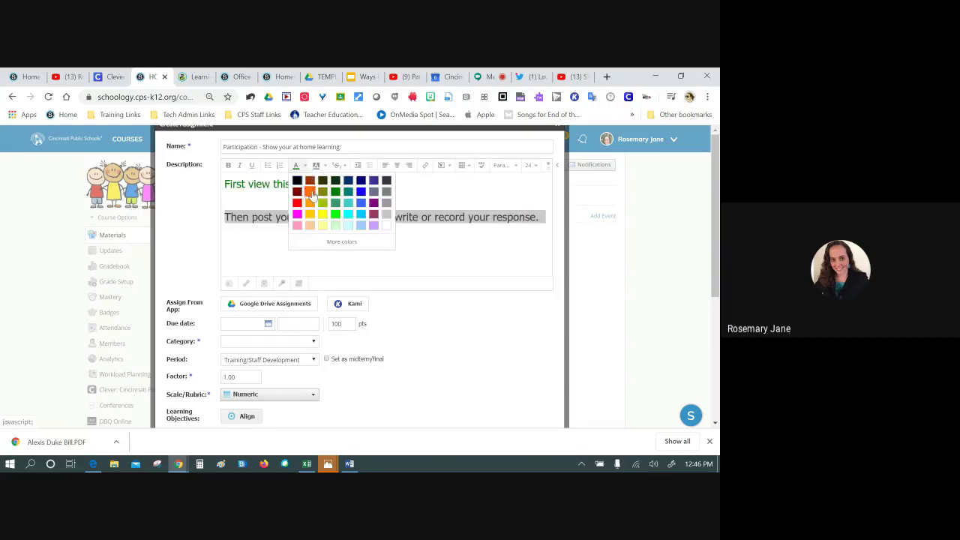
{"action": "left_click", "coordinate": [311, 192]}
{"action": "left_click", "coordinate": [260, 197]}
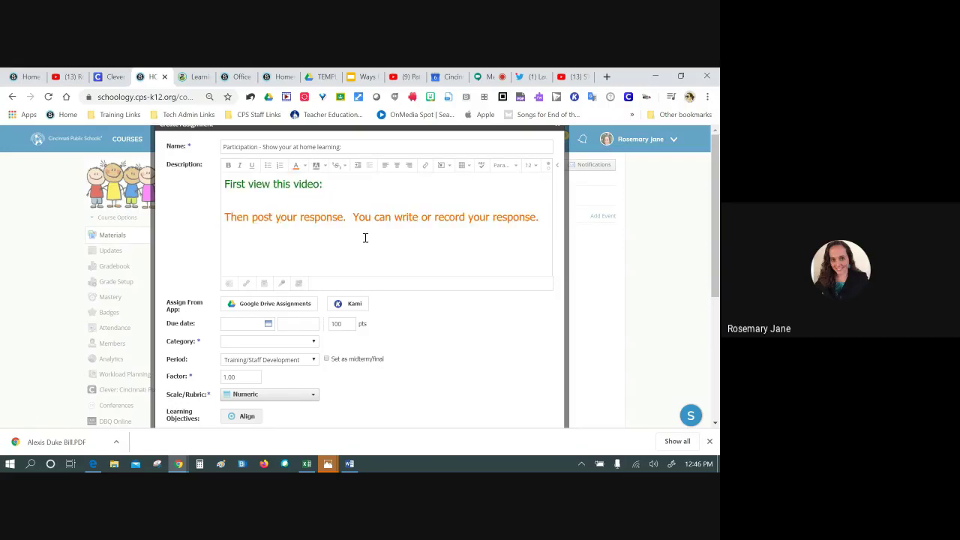
Step: Copy the embed code of the YouTube video "STEM in Early Learning: Engineering with the Three Little Pigs"
{"action": "left_click", "coordinate": [546, 215]}
{"action": "left_click", "coordinate": [248, 198]}
{"action": "left_click", "coordinate": [572, 78]}
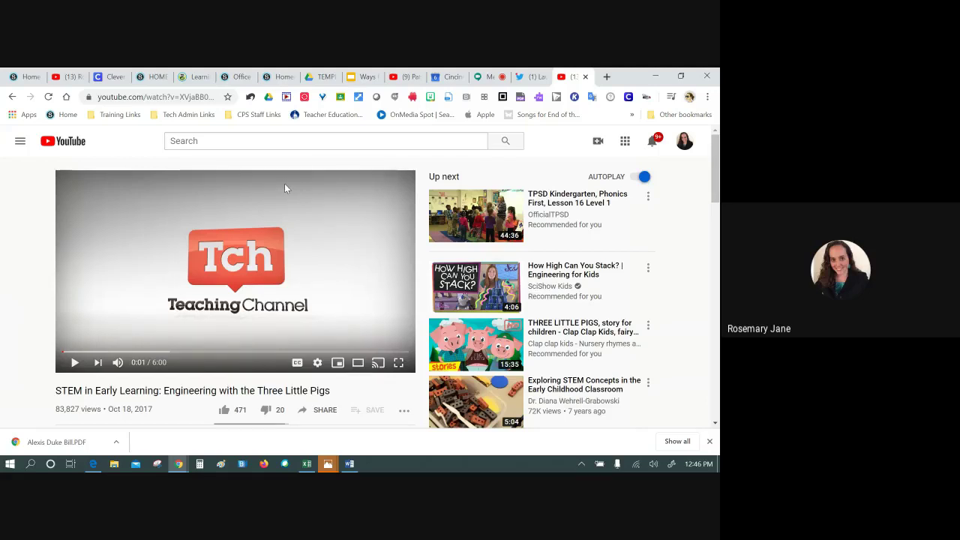
{"action": "right_click", "coordinate": [240, 237]}
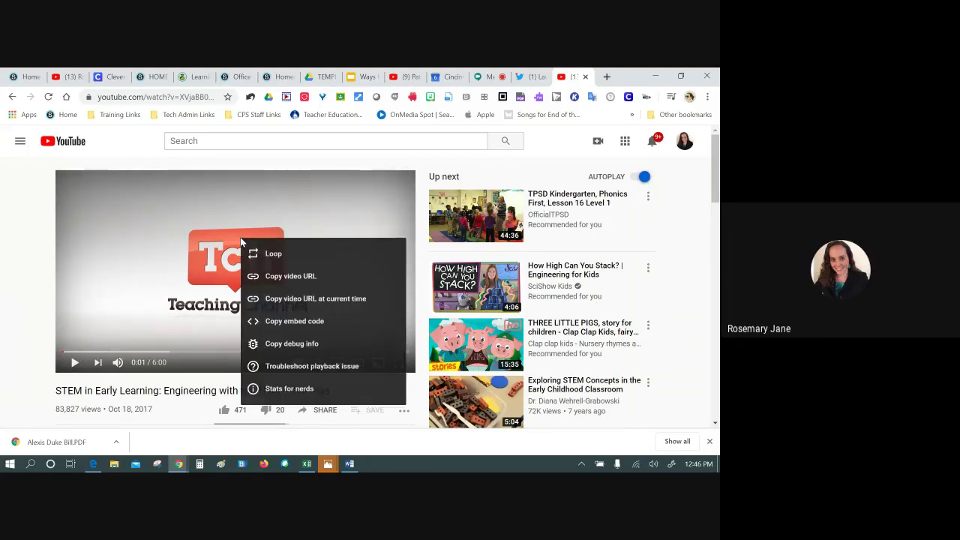
{"action": "left_click", "coordinate": [306, 322]}
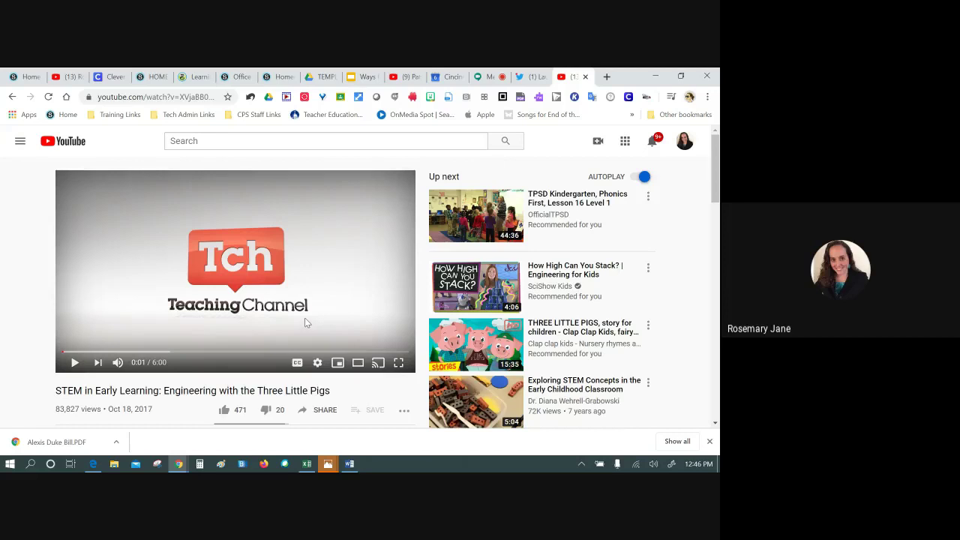
Step: Embed the copied YouTube video code as web media on the blank line between the assignment's two description lines
{"action": "left_click", "coordinate": [150, 76]}
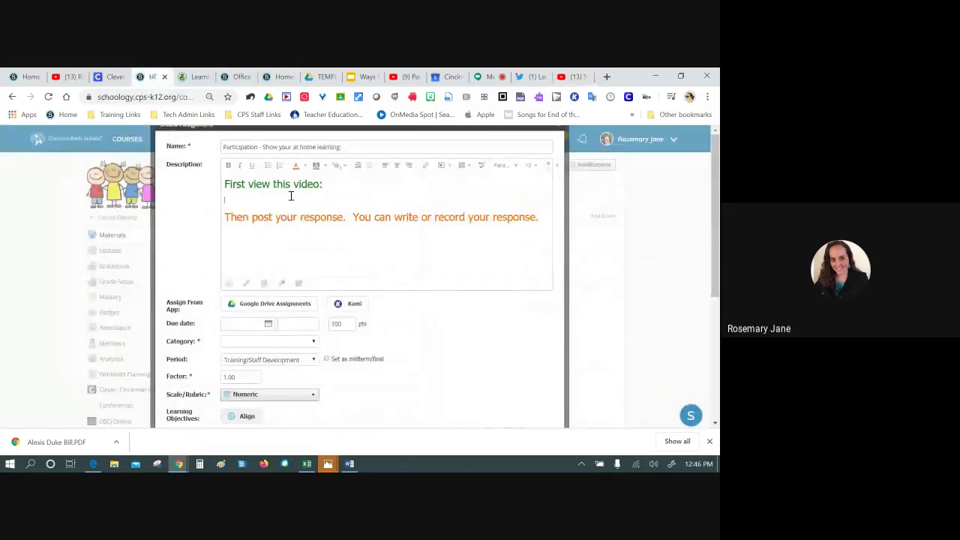
{"action": "left_click", "coordinate": [234, 200]}
{"action": "left_click", "coordinate": [230, 200]}
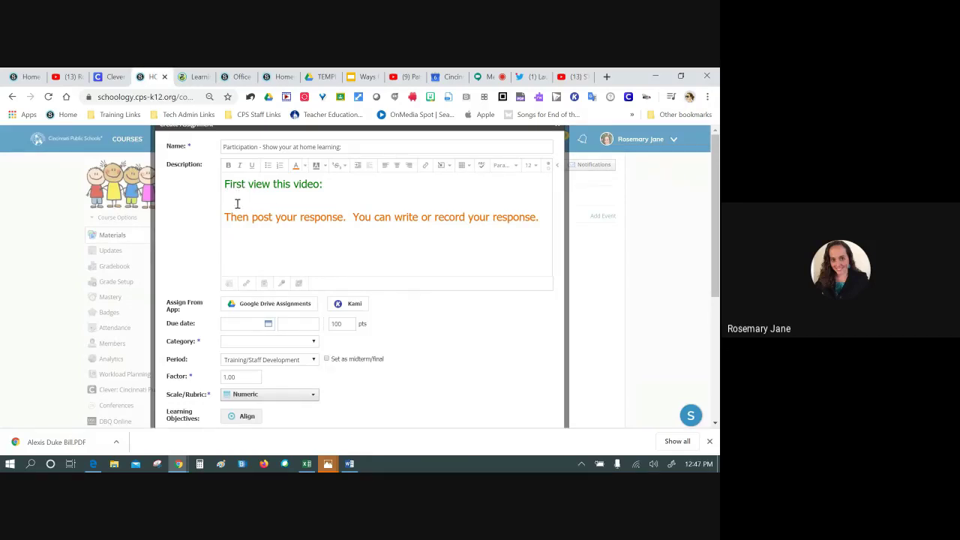
{"action": "left_click", "coordinate": [449, 166]}
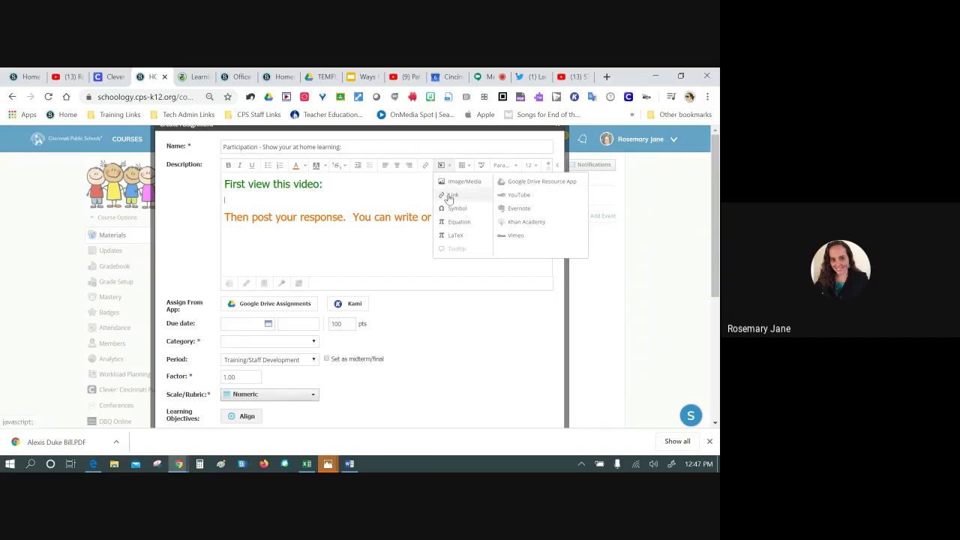
{"action": "left_click", "coordinate": [280, 202]}
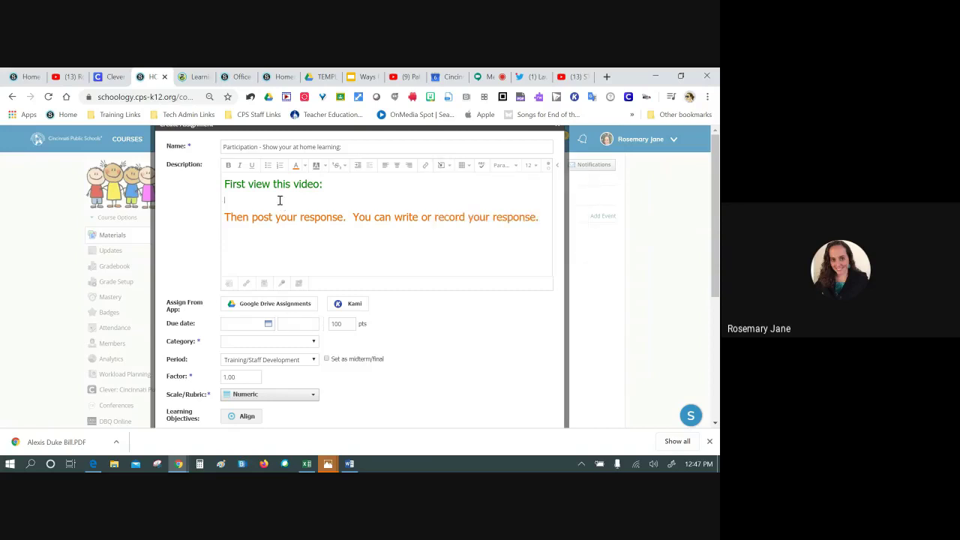
{"action": "left_click", "coordinate": [447, 168]}
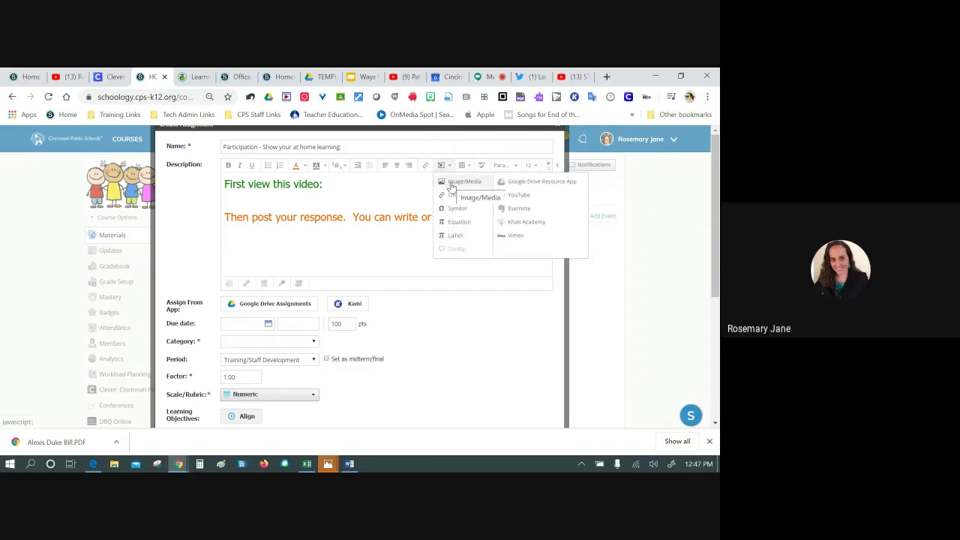
{"action": "left_click", "coordinate": [452, 183]}
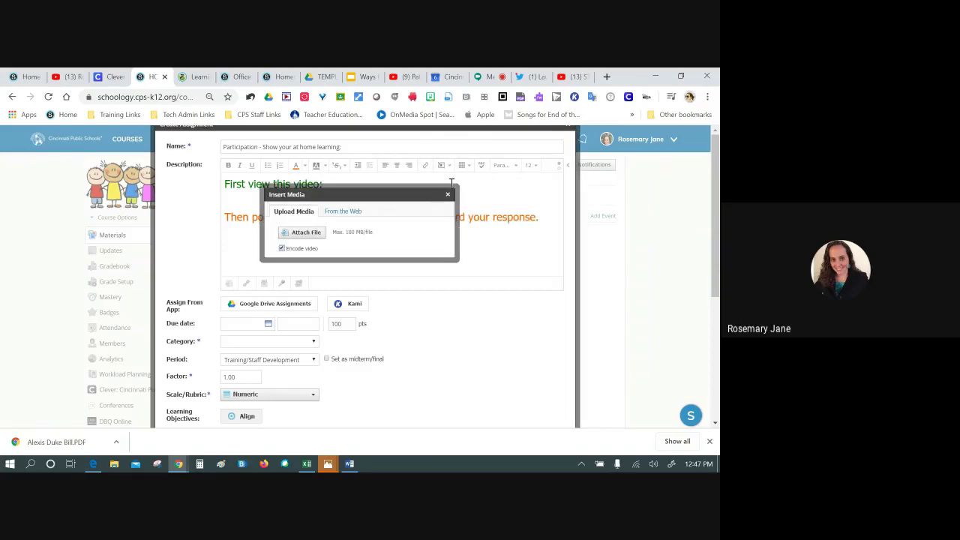
{"action": "left_click", "coordinate": [336, 214]}
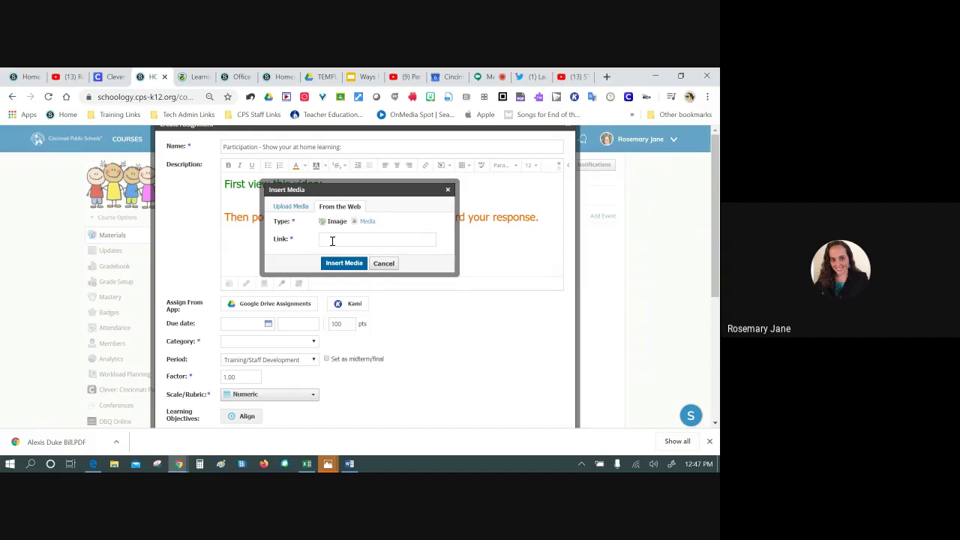
{"action": "left_click", "coordinate": [365, 223]}
{"action": "left_click", "coordinate": [340, 239]}
{"action": "right_click", "coordinate": [341, 240]}
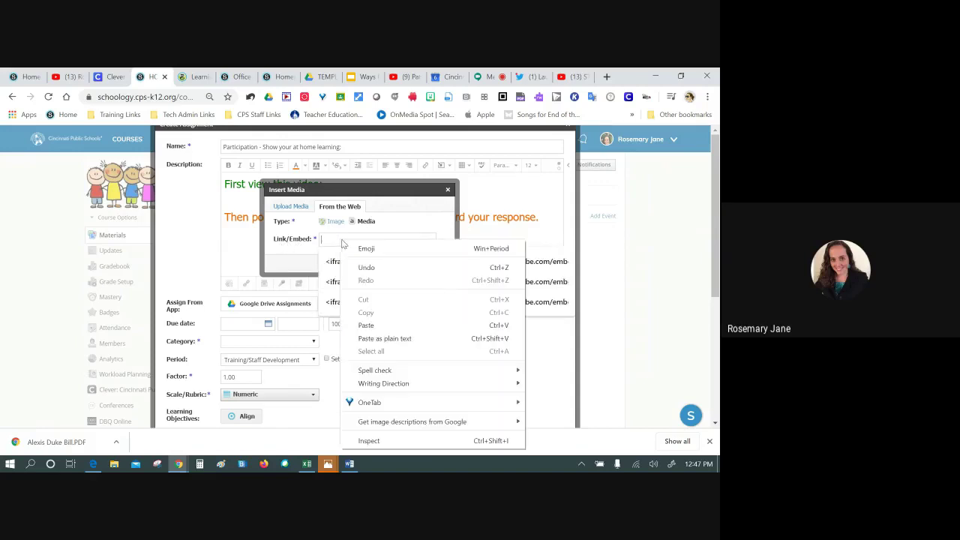
{"action": "left_click", "coordinate": [375, 327]}
{"action": "left_click", "coordinate": [349, 264]}
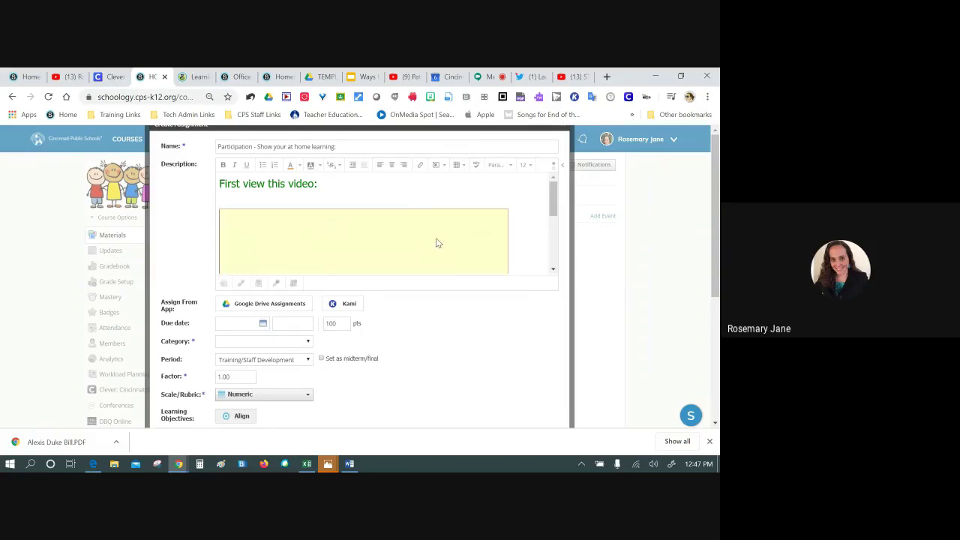
Step: Delete the extra blank line between "First view this video:" and the embedded video
{"action": "left_click", "coordinate": [312, 200]}
{"action": "key", "text": "BackSpace"}
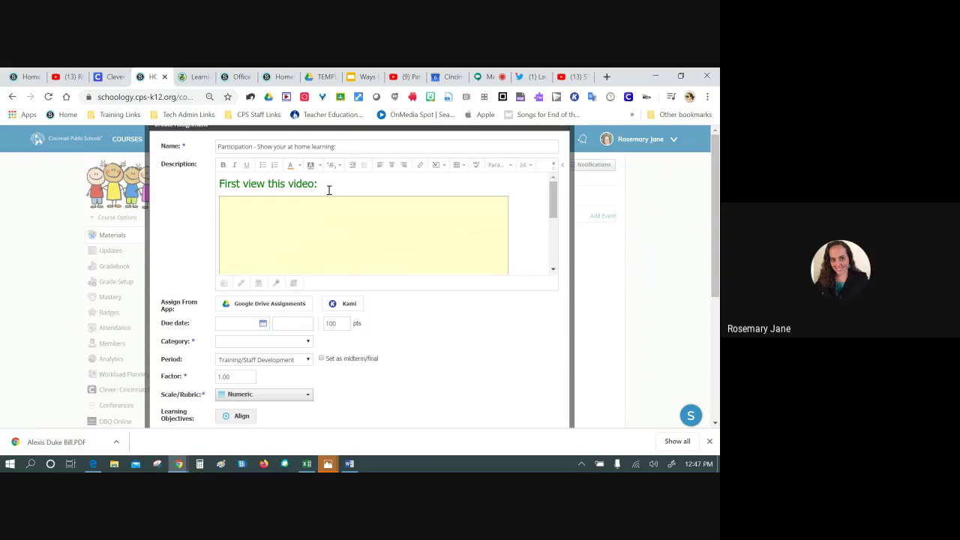
{"action": "scroll", "coordinate": [322, 207], "scroll_direction": "down", "scroll_amount": 3}
{"action": "scroll", "coordinate": [407, 240], "scroll_direction": "up", "scroll_amount": 3}
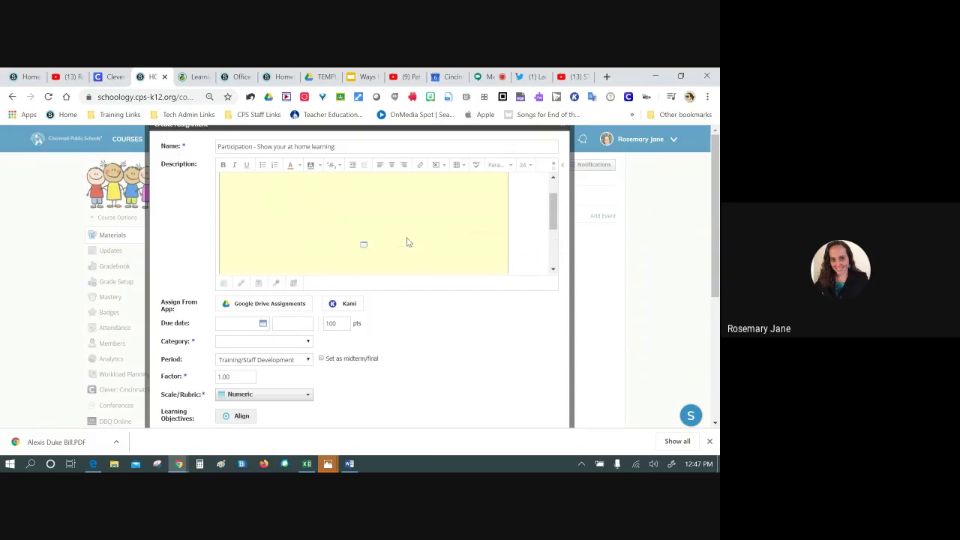
Step: Shrink the embedded video slightly within the assignment description
{"action": "left_click", "coordinate": [499, 214]}
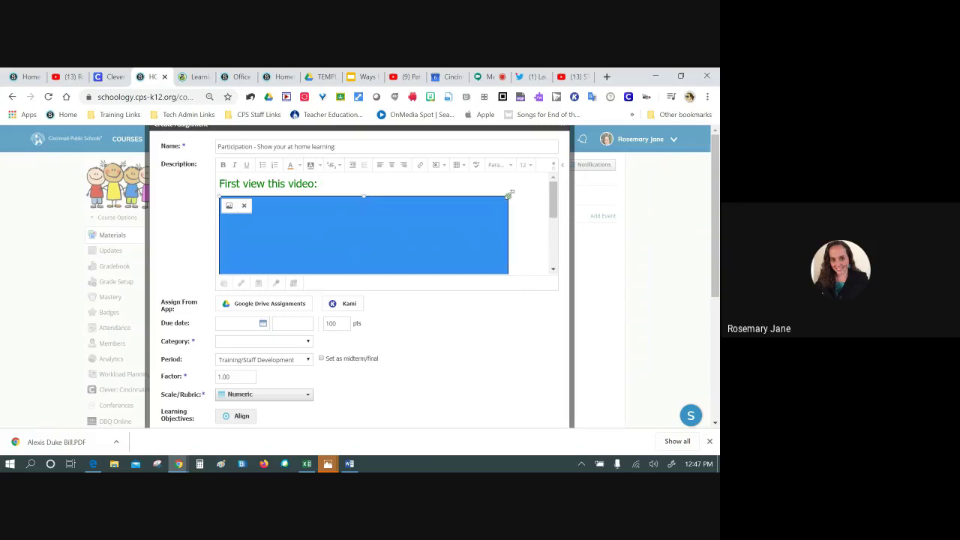
{"action": "mouse_move", "coordinate": [509, 193]}
{"action": "left_mouse_down"}
{"action": "mouse_move", "coordinate": [535, 186]}
{"action": "mouse_move", "coordinate": [506, 205]}
{"action": "mouse_move", "coordinate": [515, 195]}
{"action": "left_mouse_up"}
{"action": "left_click", "coordinate": [501, 218]}
{"action": "scroll", "coordinate": [489, 236], "scroll_direction": "down", "scroll_amount": 2}
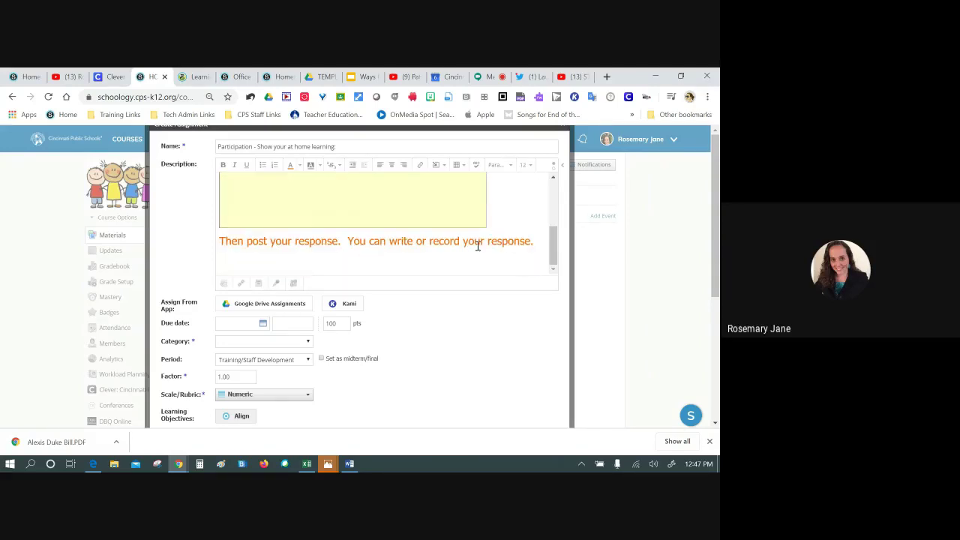
{"action": "scroll", "coordinate": [416, 305], "scroll_direction": "down", "scroll_amount": 3}
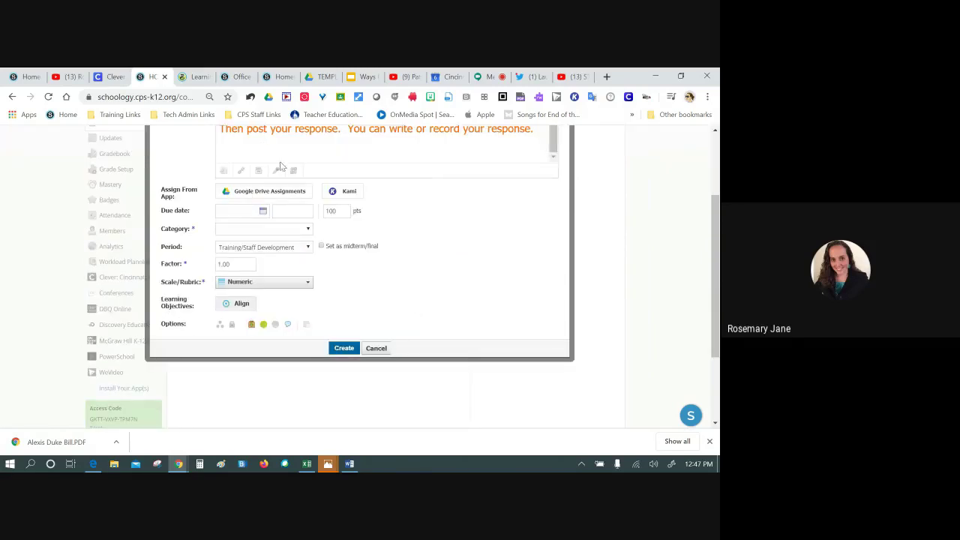
{"action": "scroll", "coordinate": [368, 180], "scroll_direction": "up", "scroll_amount": 3}
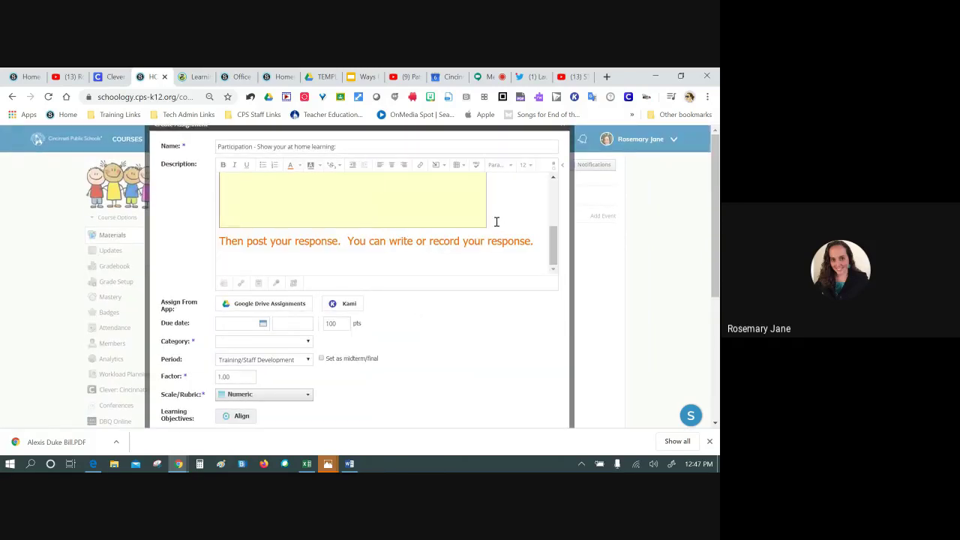
Step: Start an Audio & Video recording for the assignment and check the site's camera and microphone permissions
{"action": "left_click", "coordinate": [277, 285]}
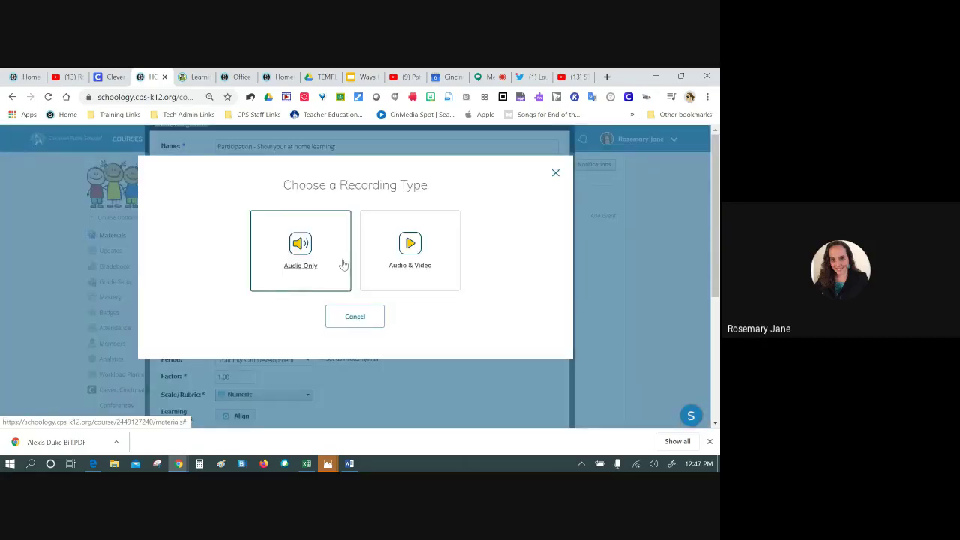
{"action": "left_click", "coordinate": [555, 173]}
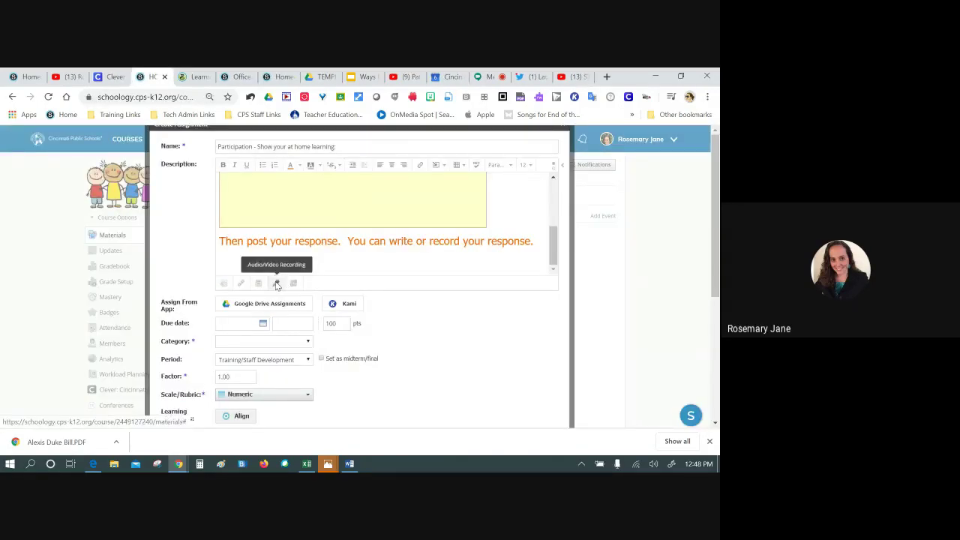
{"action": "left_click", "coordinate": [277, 283]}
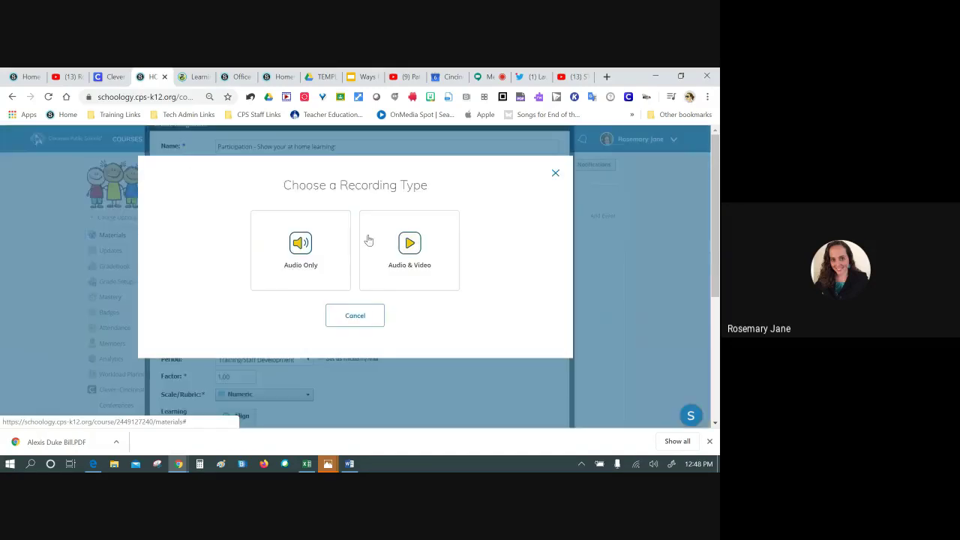
{"action": "left_click", "coordinate": [412, 252]}
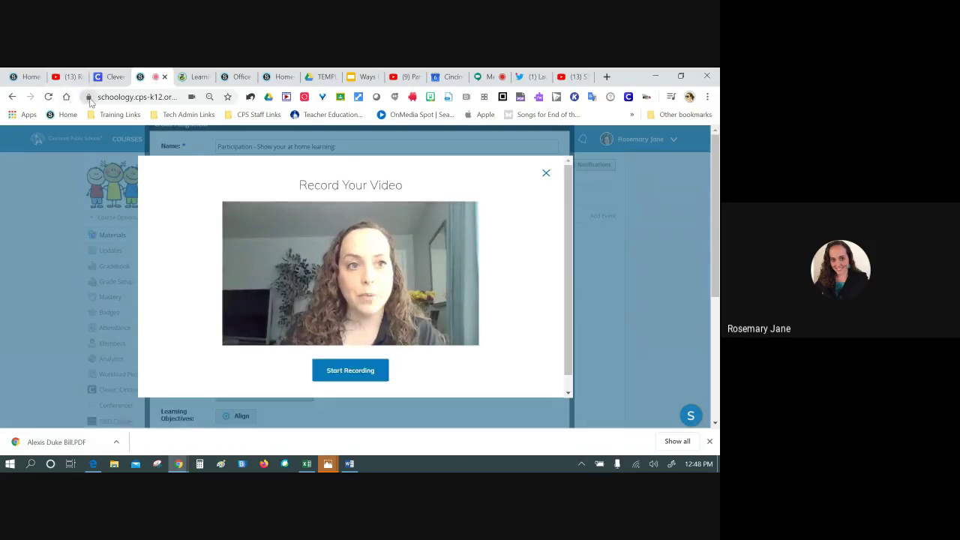
{"action": "left_click", "coordinate": [89, 97]}
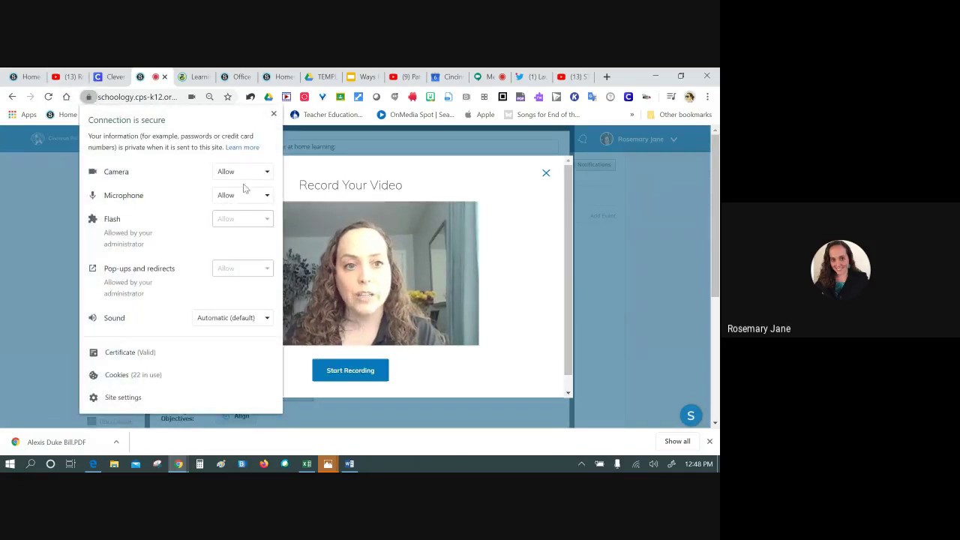
{"action": "left_click", "coordinate": [275, 114]}
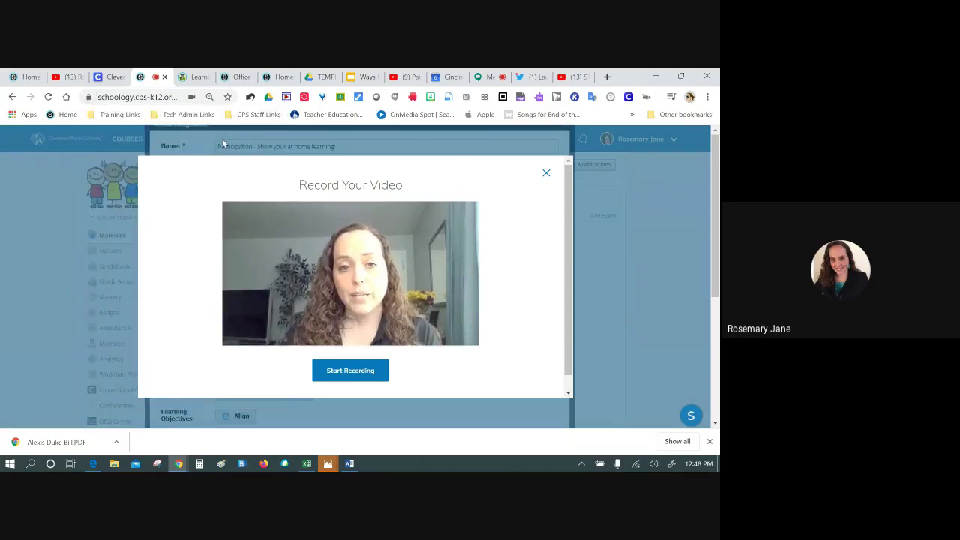
Step: Record a short webcam video and insert the recording into the assignment
{"action": "left_click", "coordinate": [357, 373]}
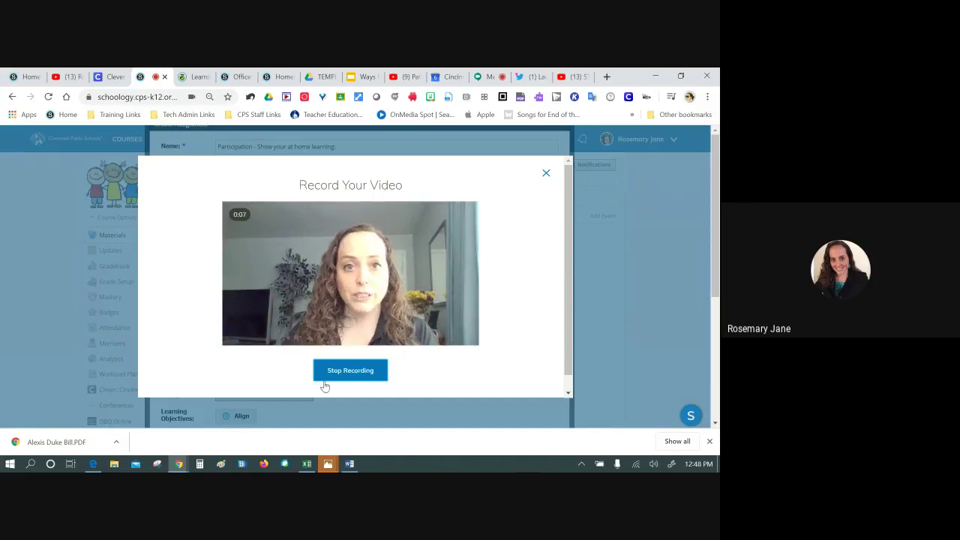
{"action": "left_click", "coordinate": [346, 374]}
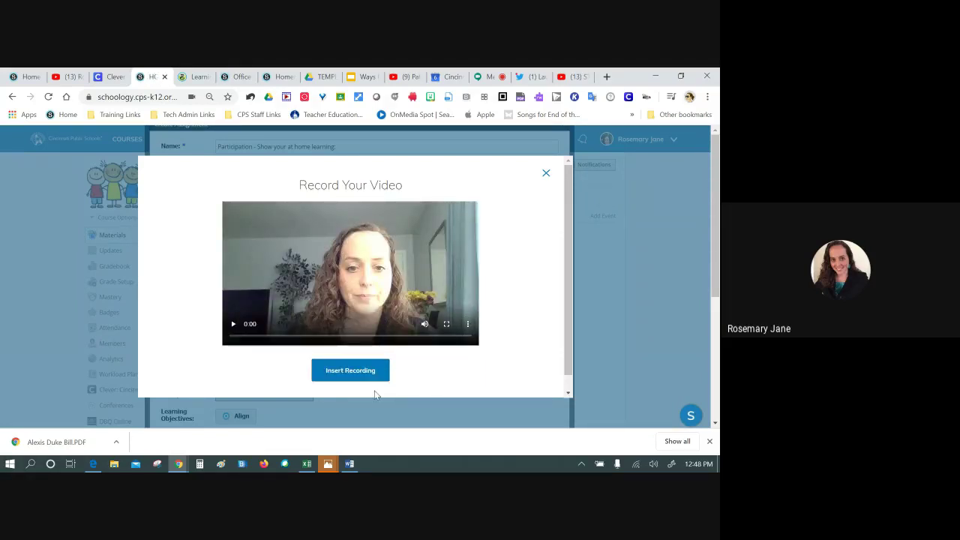
{"action": "left_click", "coordinate": [354, 374]}
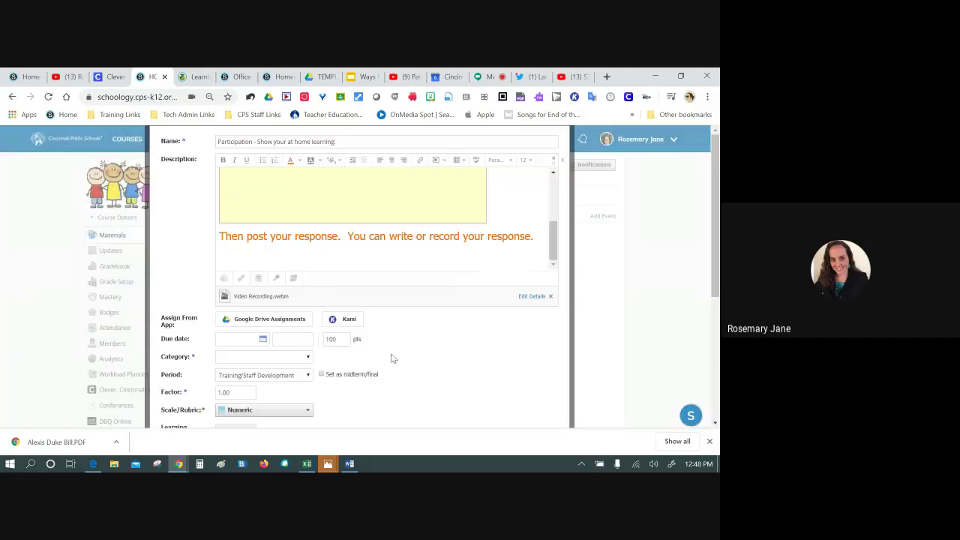
Step: Review the assignment description and set the assignment's category to (Ungraded)
{"action": "scroll", "coordinate": [463, 240], "scroll_direction": "up", "scroll_amount": 3}
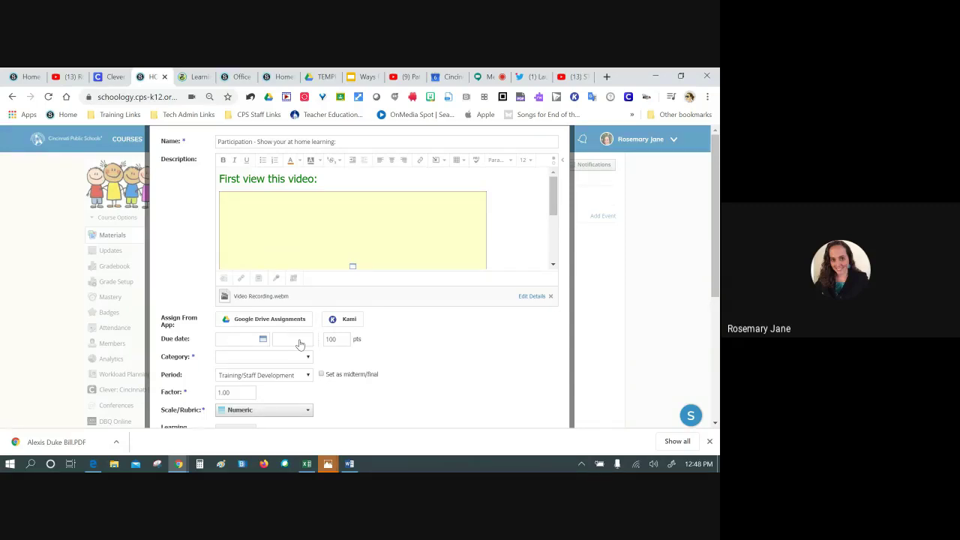
{"action": "scroll", "coordinate": [516, 225], "scroll_direction": "down", "scroll_amount": 1}
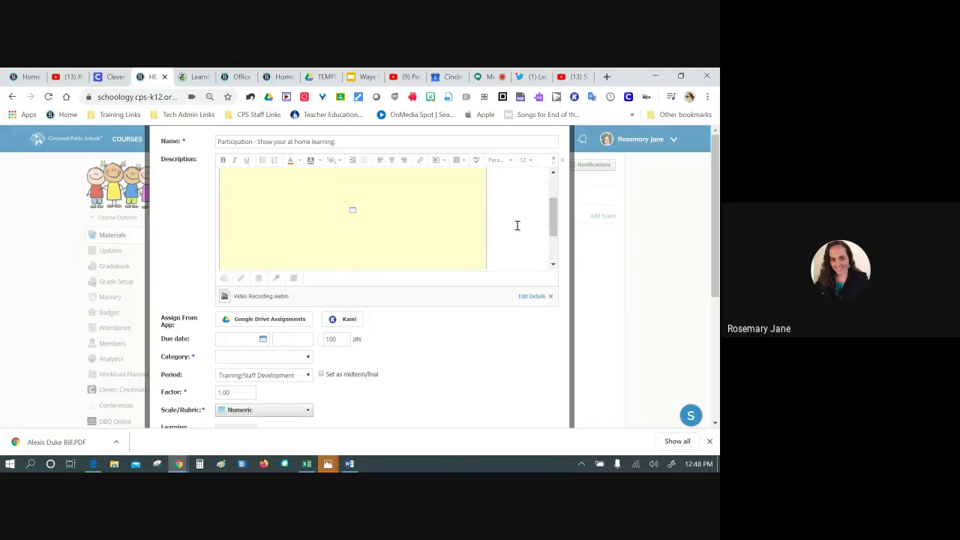
{"action": "scroll", "coordinate": [516, 225], "scroll_direction": "up", "scroll_amount": 1}
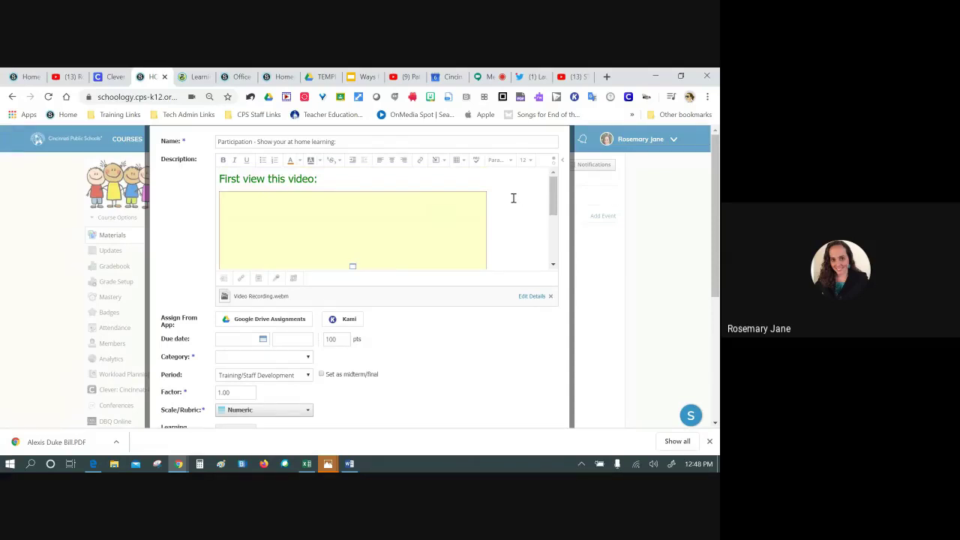
{"action": "scroll", "coordinate": [513, 198], "scroll_direction": "down", "scroll_amount": 1}
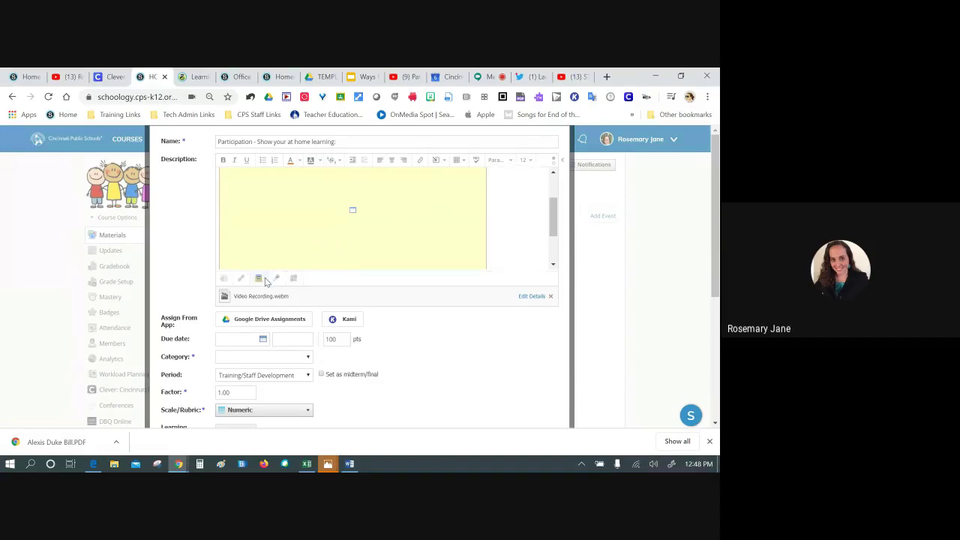
{"action": "scroll", "coordinate": [252, 295], "scroll_direction": "down", "scroll_amount": 2}
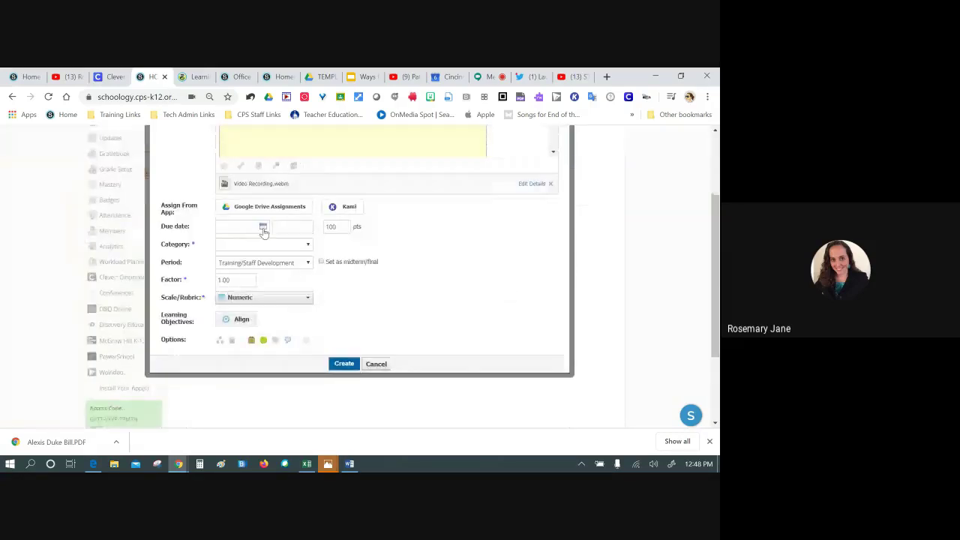
{"action": "left_click", "coordinate": [261, 248]}
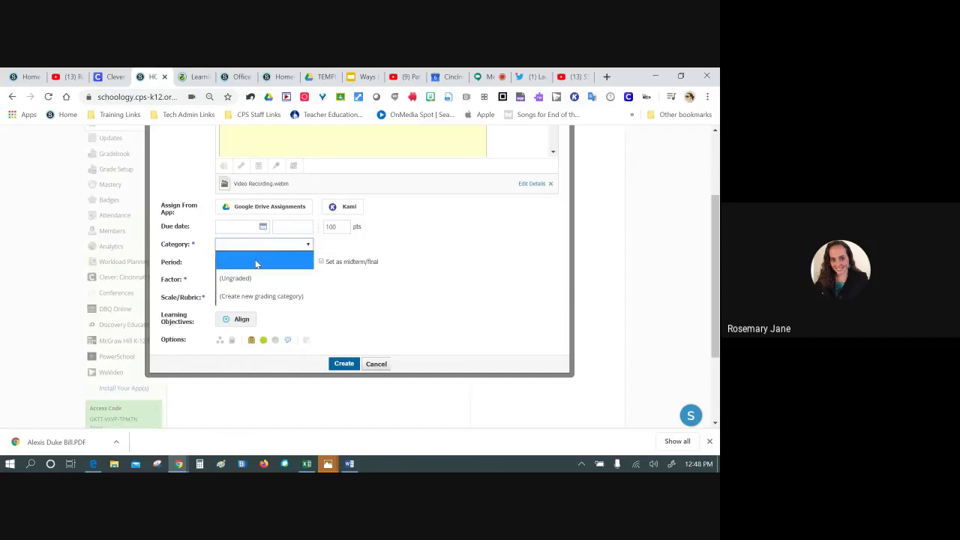
{"action": "left_click", "coordinate": [252, 280]}
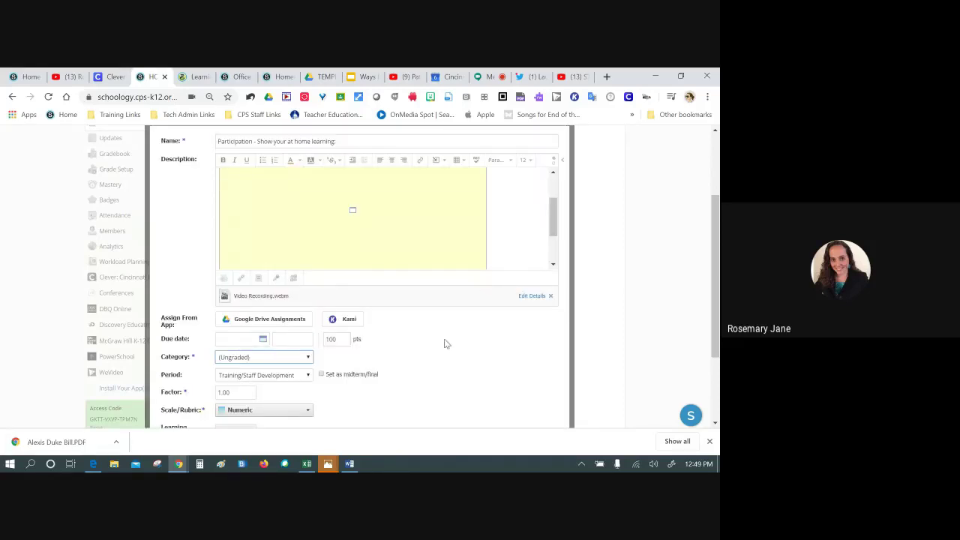
{"action": "scroll", "coordinate": [446, 343], "scroll_direction": "down", "scroll_amount": 1}
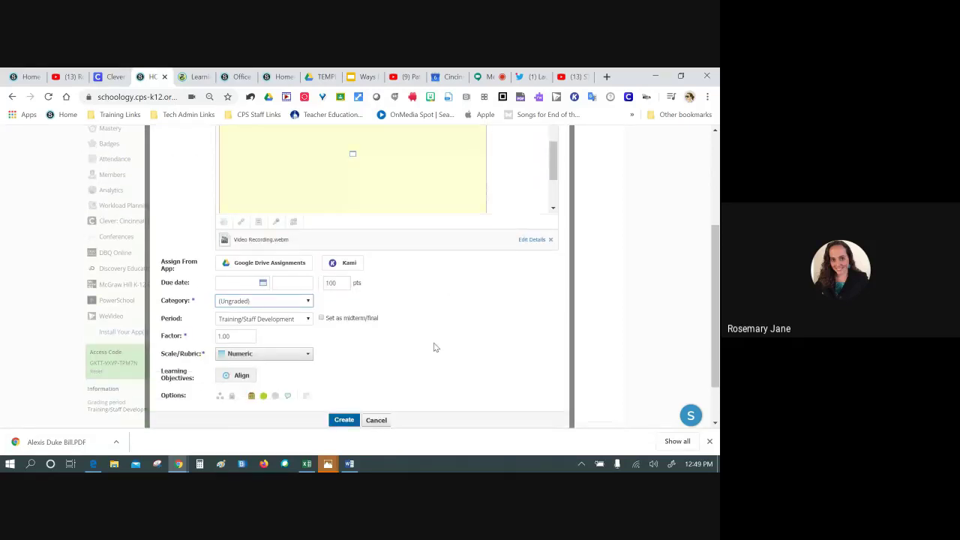
{"action": "left_click", "coordinate": [307, 301]}
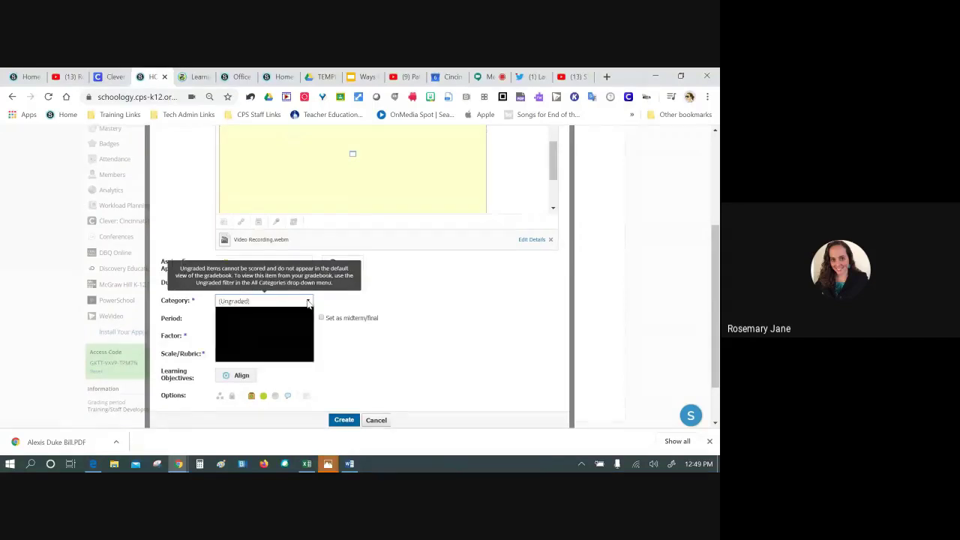
{"action": "left_click", "coordinate": [229, 335]}
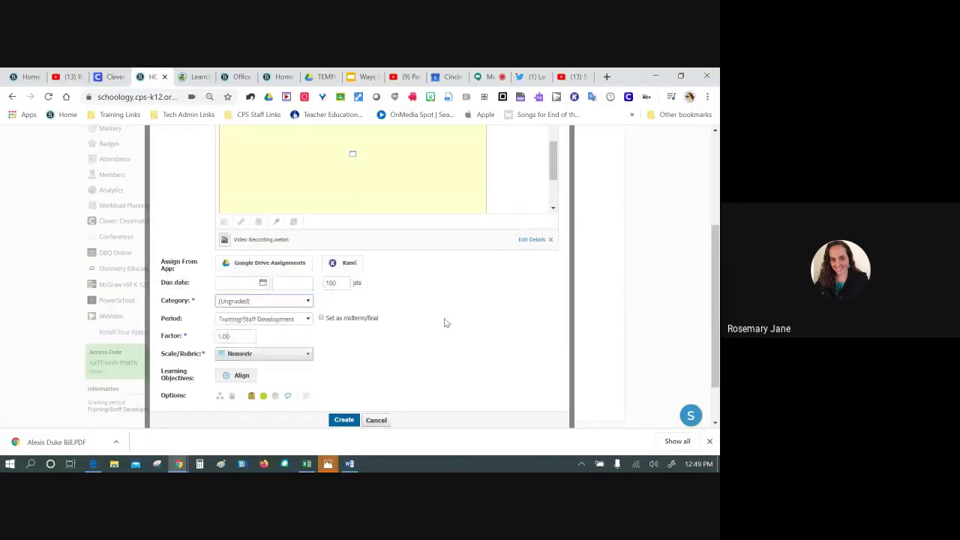
{"action": "scroll", "coordinate": [438, 322], "scroll_direction": "down", "scroll_amount": 2}
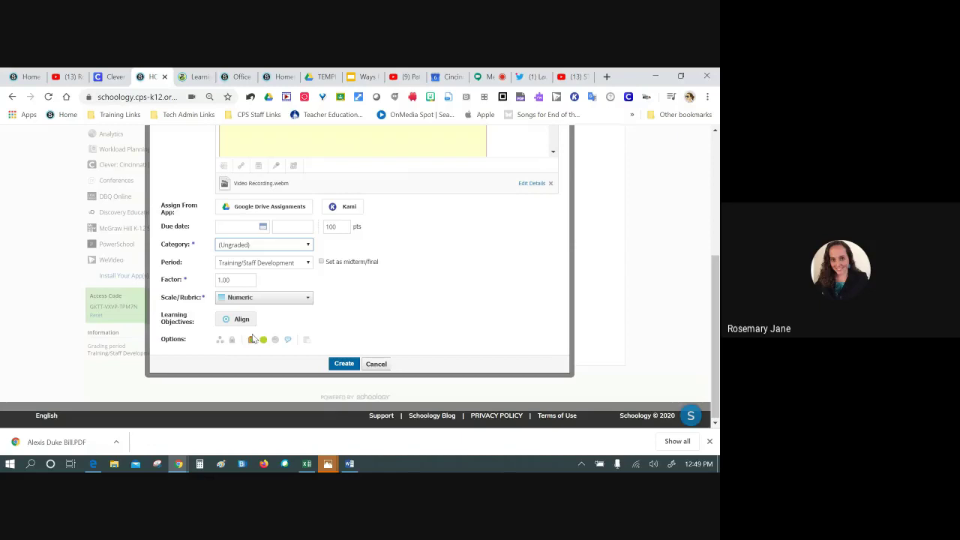
Step: Check the remaining assignment settings and create the ungraded participation assignment in the course
{"action": "scroll", "coordinate": [218, 342], "scroll_direction": "up", "scroll_amount": 3}
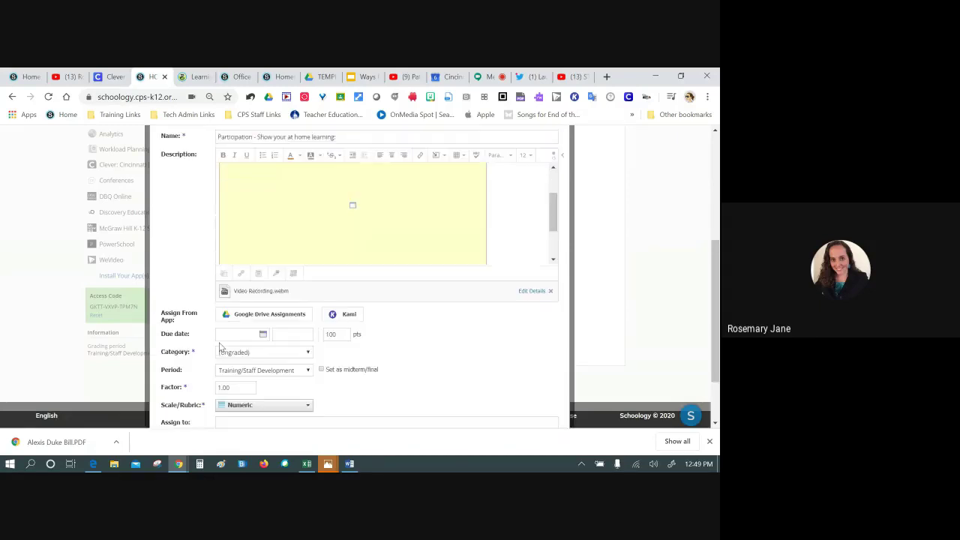
{"action": "scroll", "coordinate": [372, 324], "scroll_direction": "down", "scroll_amount": 2}
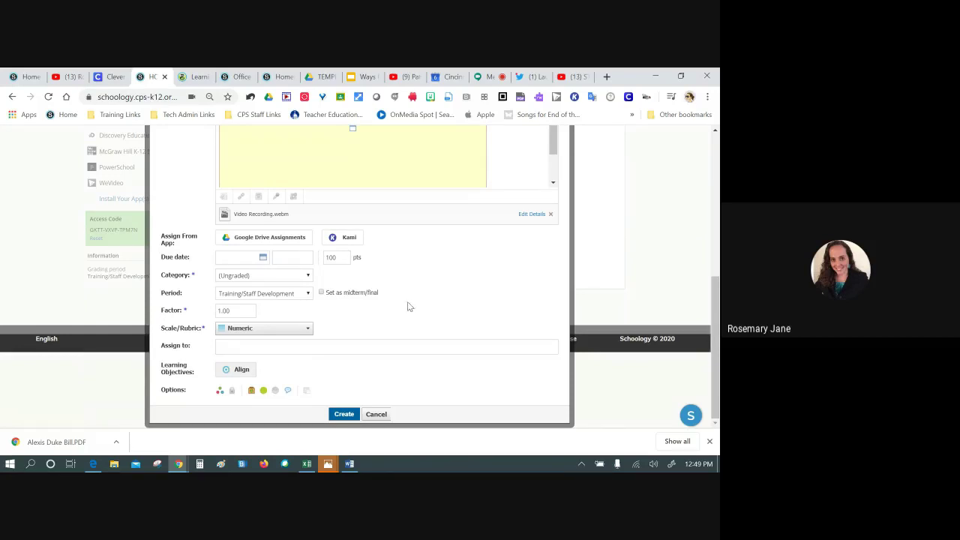
{"action": "left_click", "coordinate": [342, 413]}
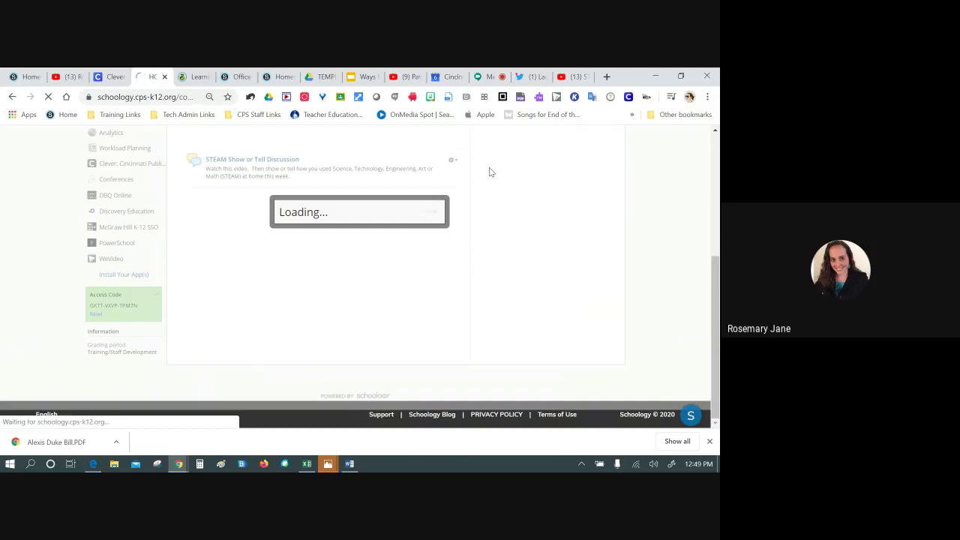
Step: Open the new Participation - Show your at home learning assignment from the course materials and review its instructions and embedded video
{"action": "scroll", "coordinate": [448, 185], "scroll_direction": "up", "scroll_amount": 1}
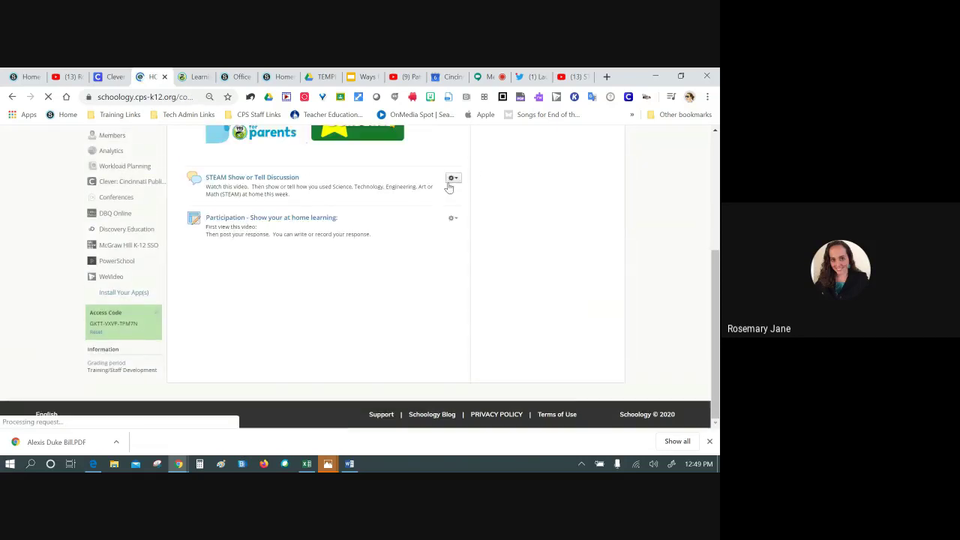
{"action": "scroll", "coordinate": [492, 208], "scroll_direction": "up", "scroll_amount": 3}
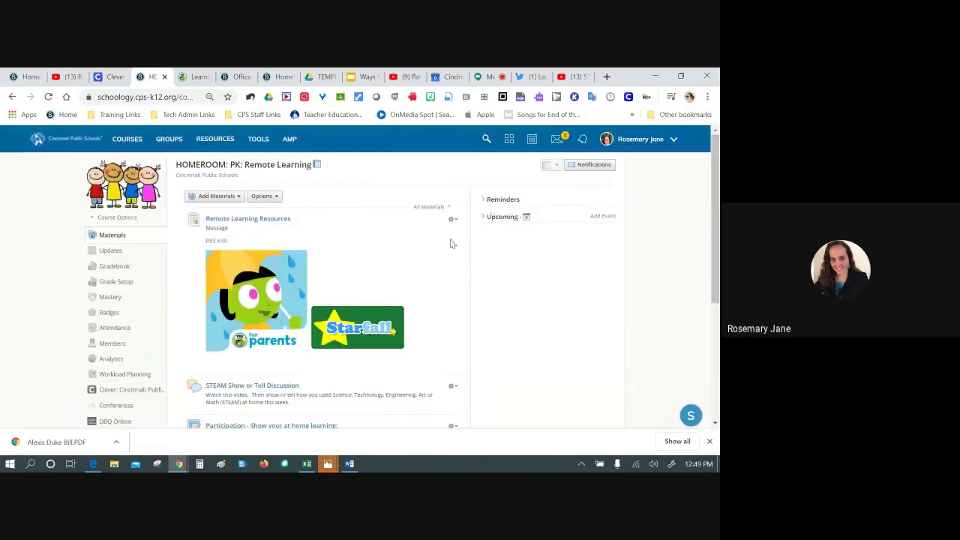
{"action": "scroll", "coordinate": [453, 244], "scroll_direction": "down", "scroll_amount": 3}
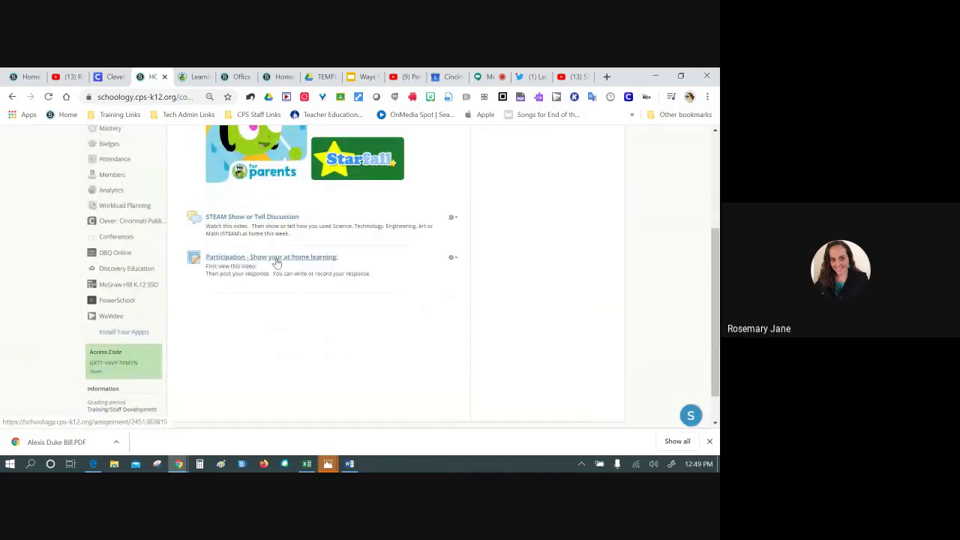
{"action": "left_click", "coordinate": [276, 262]}
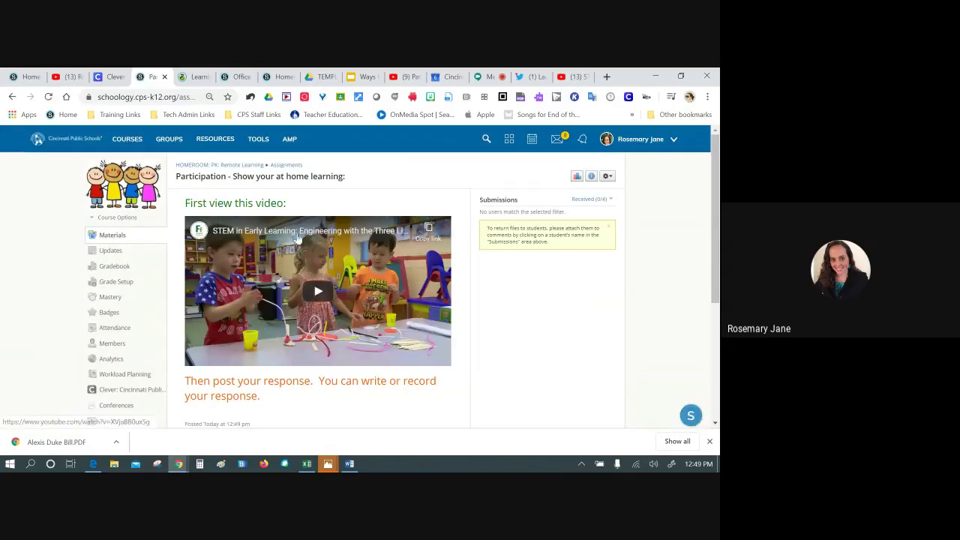
{"action": "scroll", "coordinate": [306, 283], "scroll_direction": "down", "scroll_amount": 2}
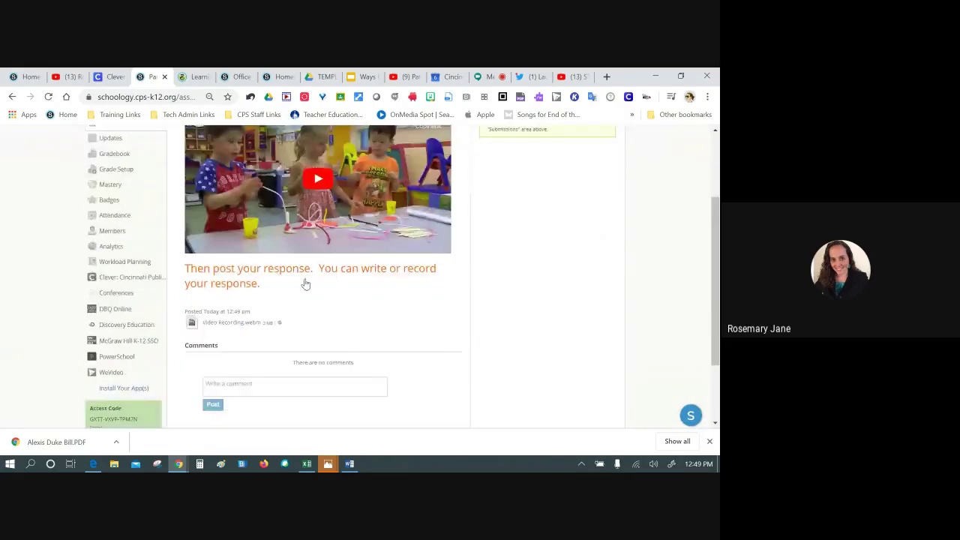
Step: Download the attached Video Recording.webm, play it in the media player and close the player
{"action": "left_click", "coordinate": [217, 324]}
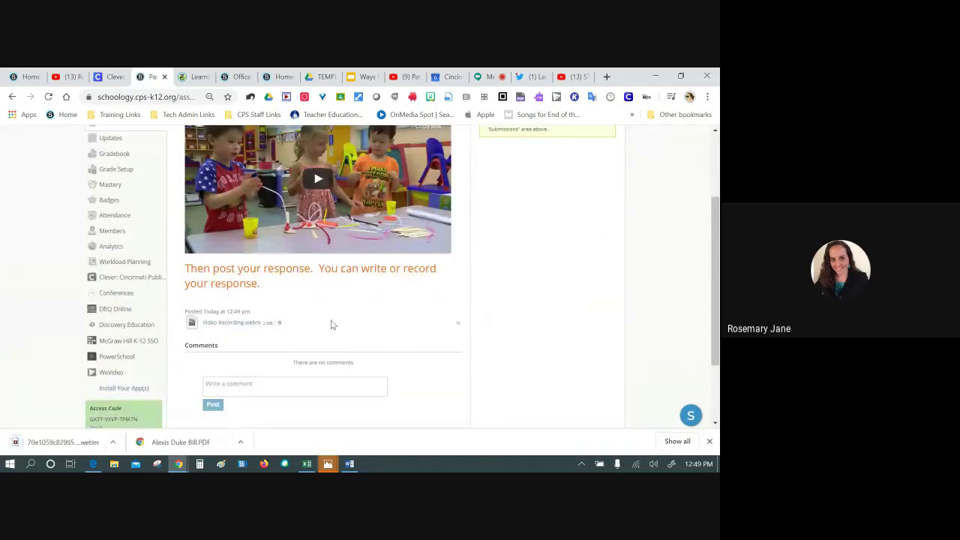
{"action": "left_click", "coordinate": [57, 442]}
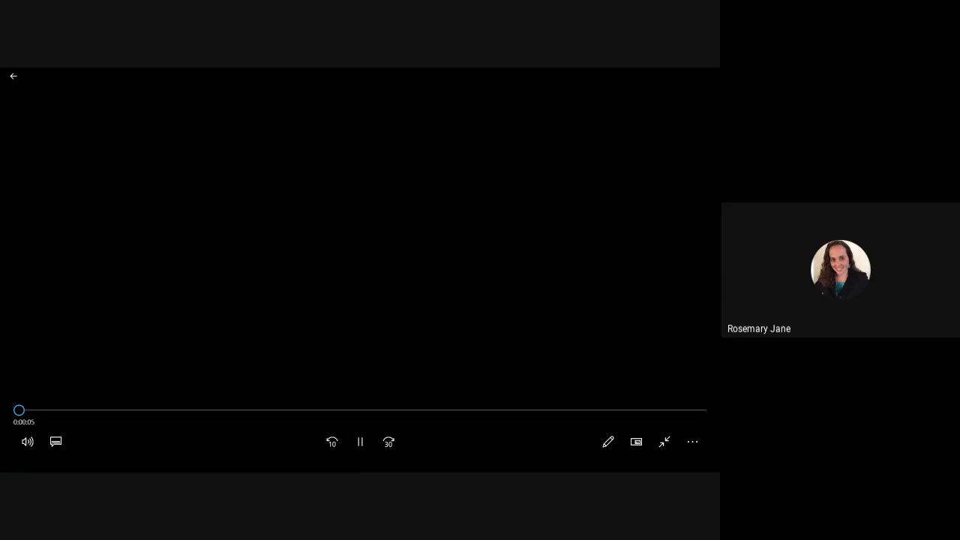
{"action": "left_click", "coordinate": [21, 78]}
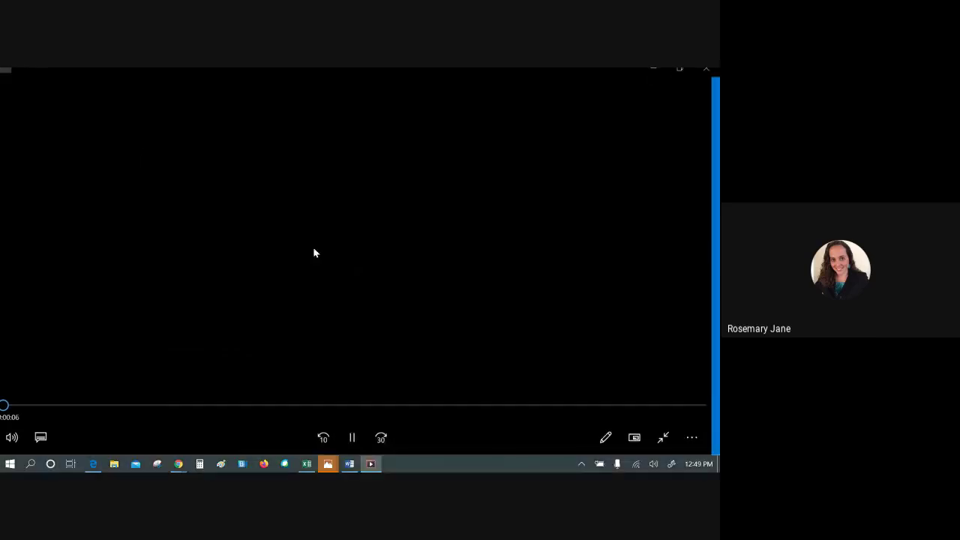
{"action": "left_click", "coordinate": [706, 77]}
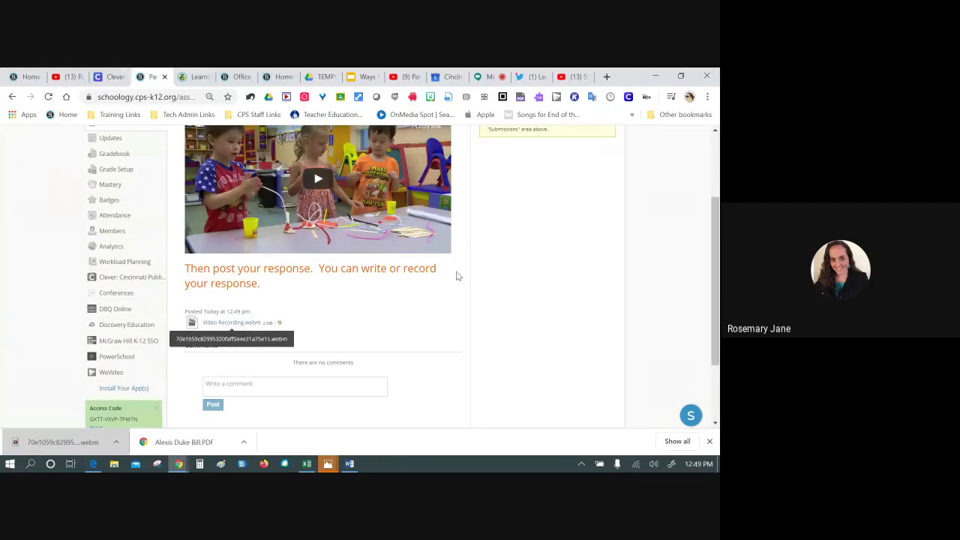
Step: Examine the participation assignment's comment box and its submissions area
{"action": "scroll", "coordinate": [474, 286], "scroll_direction": "down", "scroll_amount": 1}
{"action": "scroll", "coordinate": [474, 286], "scroll_direction": "down", "scroll_amount": 2}
{"action": "left_click", "coordinate": [246, 294]}
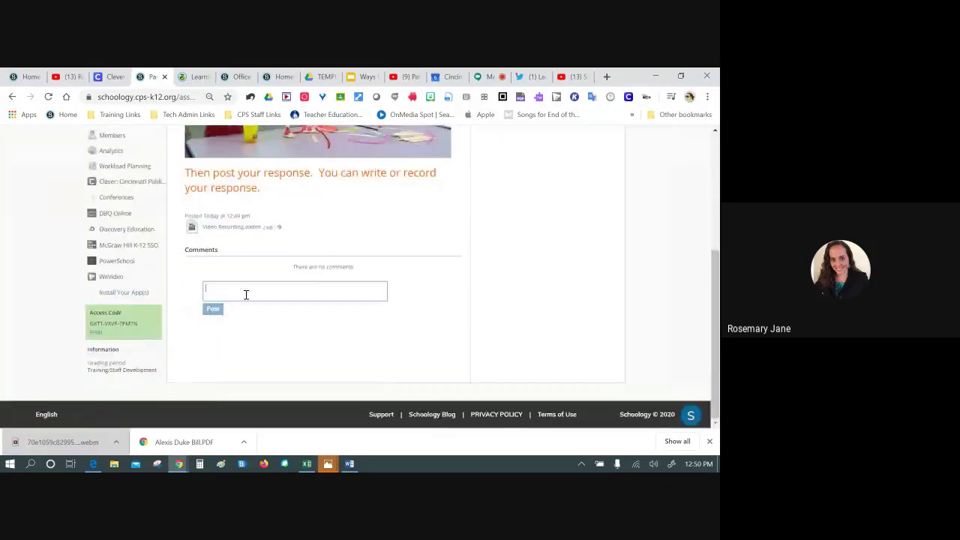
{"action": "scroll", "coordinate": [460, 292], "scroll_direction": "up", "scroll_amount": 3}
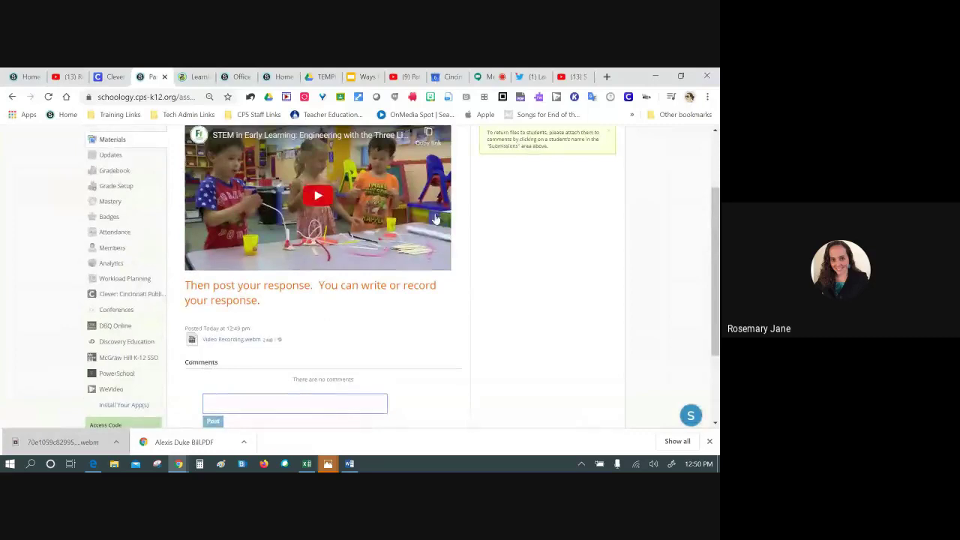
{"action": "scroll", "coordinate": [513, 302], "scroll_direction": "up", "scroll_amount": 3}
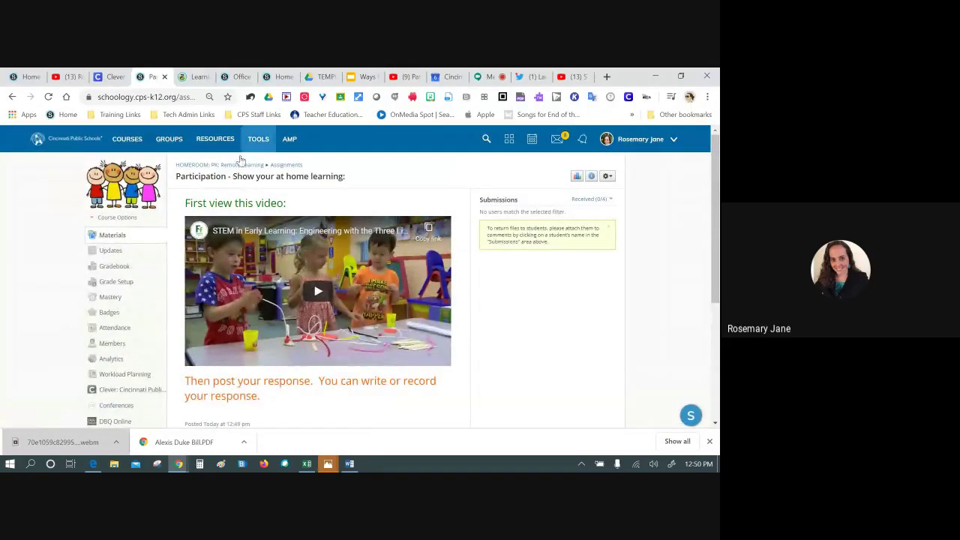
Step: View the course updates, reopen the participation assignment from the materials and review its content and attached recording
{"action": "left_click", "coordinate": [117, 256]}
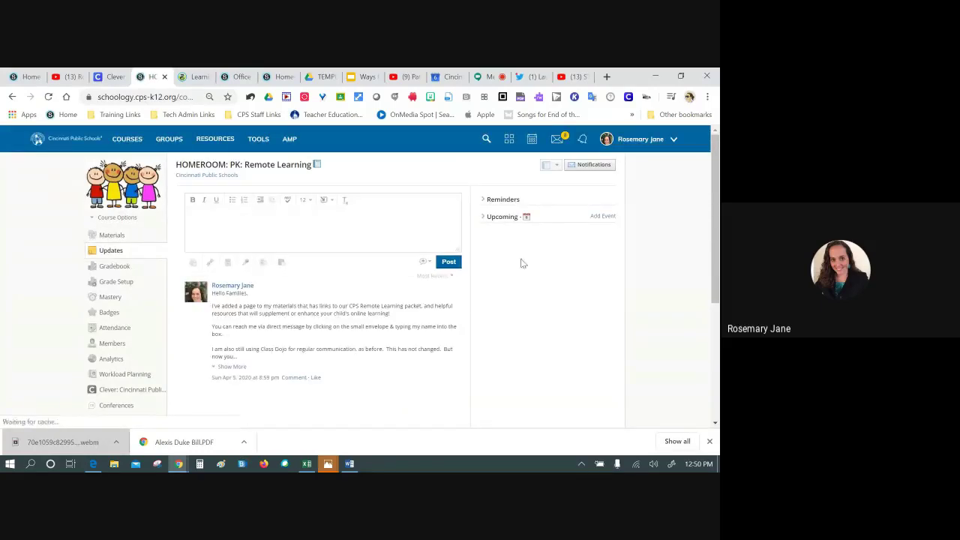
{"action": "left_click", "coordinate": [113, 236]}
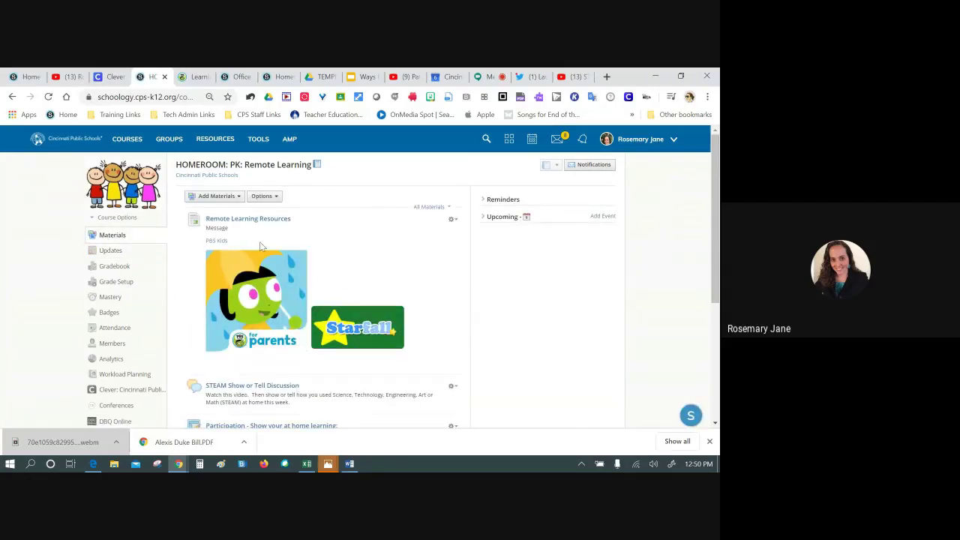
{"action": "scroll", "coordinate": [260, 246], "scroll_direction": "down", "scroll_amount": 4}
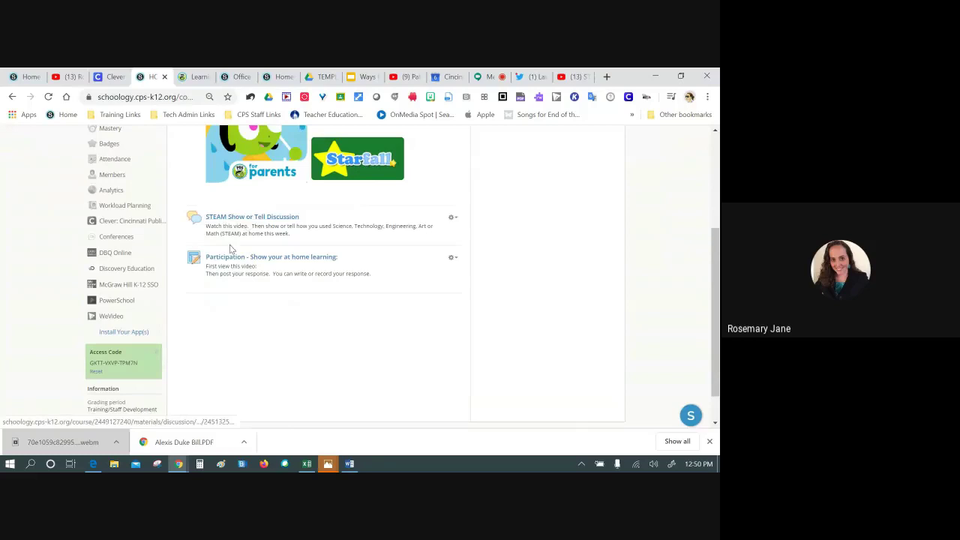
{"action": "left_click", "coordinate": [304, 257]}
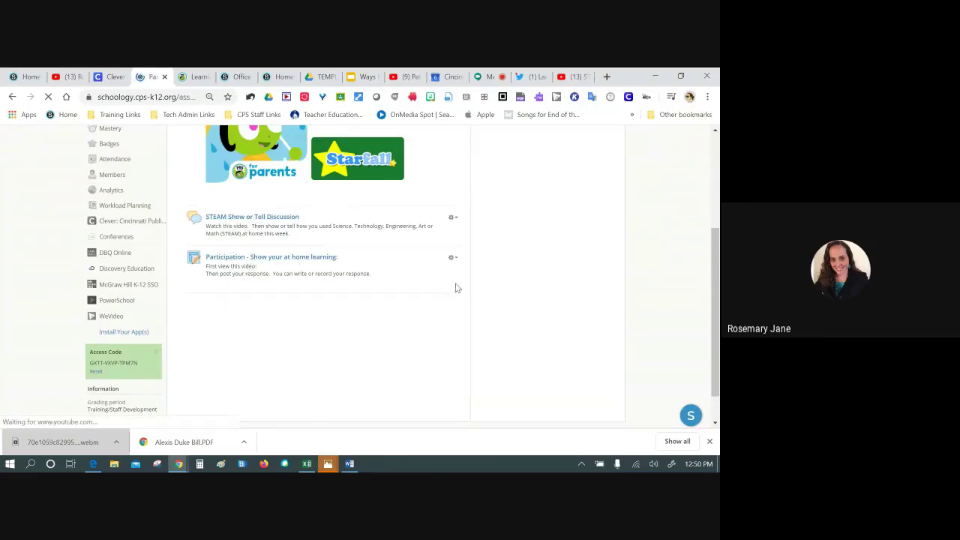
{"action": "scroll", "coordinate": [450, 255], "scroll_direction": "down", "scroll_amount": 3}
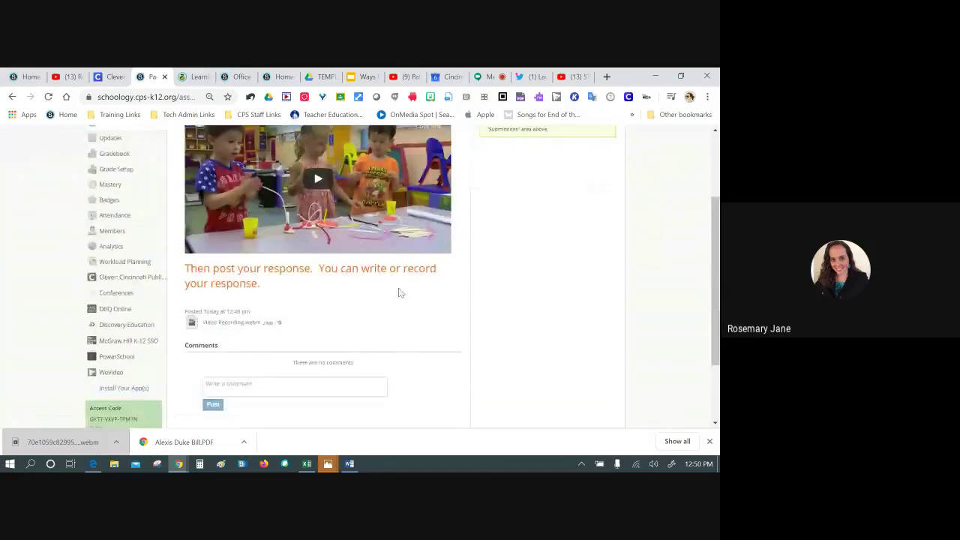
{"action": "scroll", "coordinate": [480, 322], "scroll_direction": "up", "scroll_amount": 2}
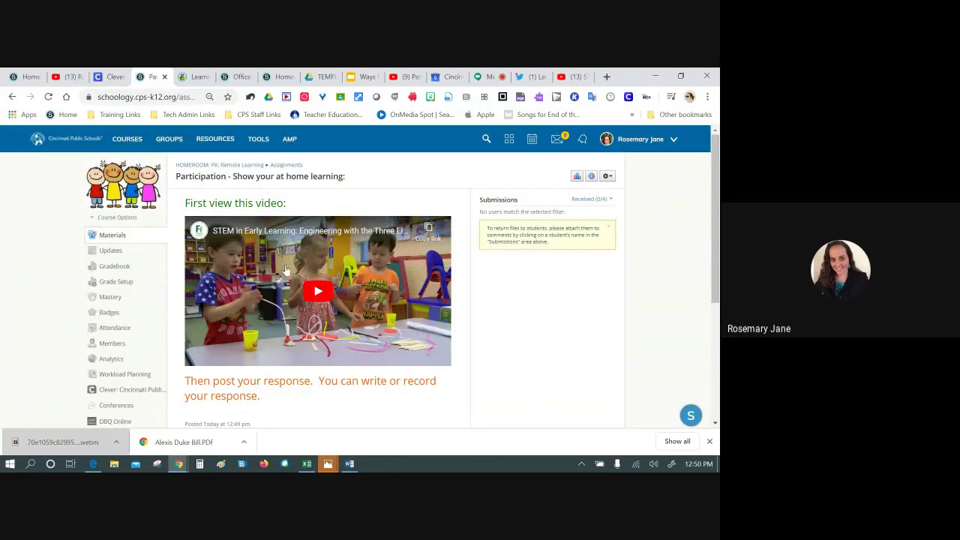
{"action": "scroll", "coordinate": [273, 320], "scroll_direction": "down", "scroll_amount": 2}
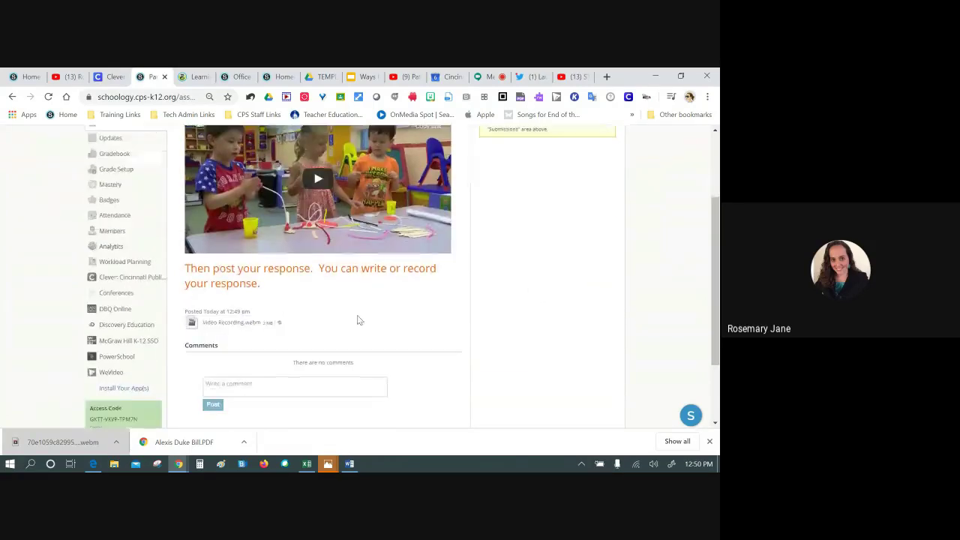
Step: Return to the course, view its existing update and review the list of course materials
{"action": "key", "text": "F5"}
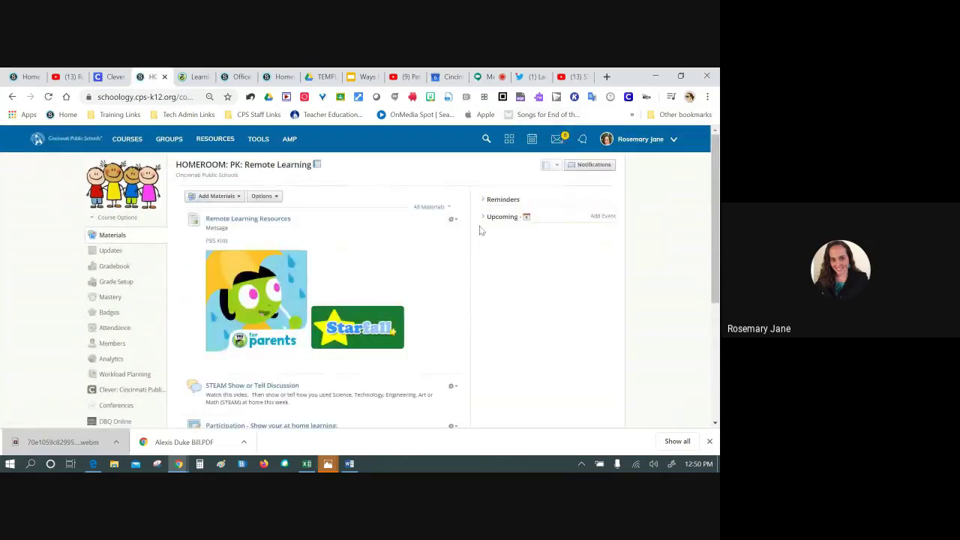
{"action": "left_click", "coordinate": [111, 250]}
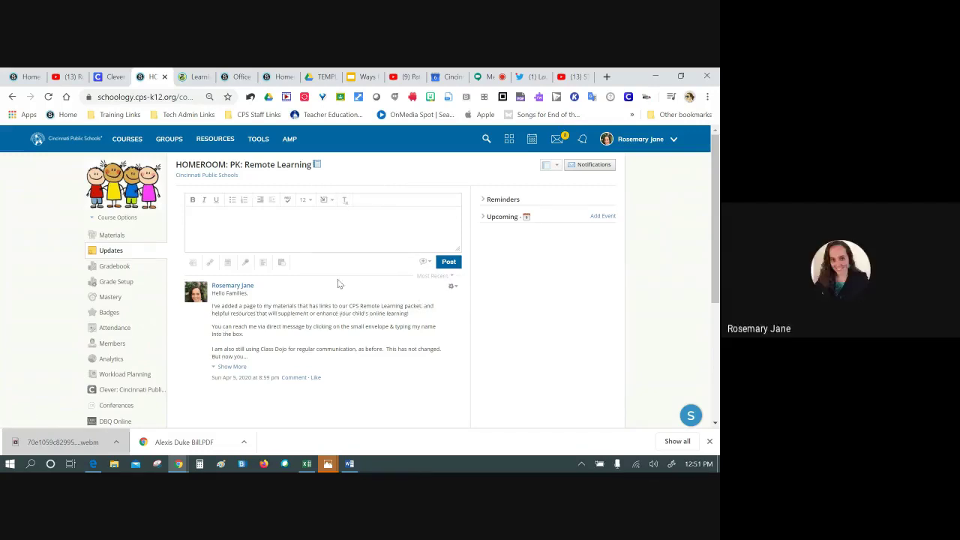
{"action": "left_click", "coordinate": [120, 236]}
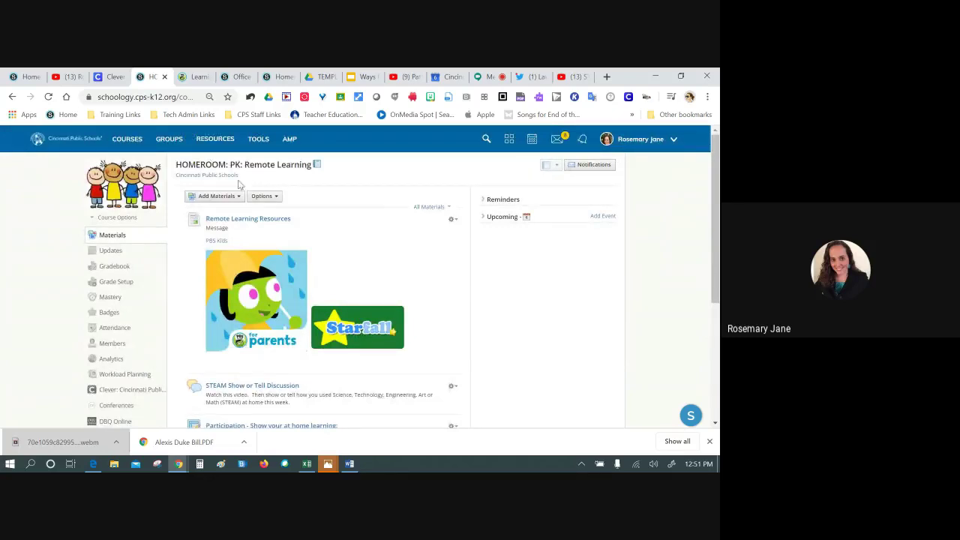
{"action": "mouse_move", "coordinate": [149, 194]}
{"action": "scroll", "coordinate": [468, 281], "scroll_direction": "down", "scroll_amount": 1}
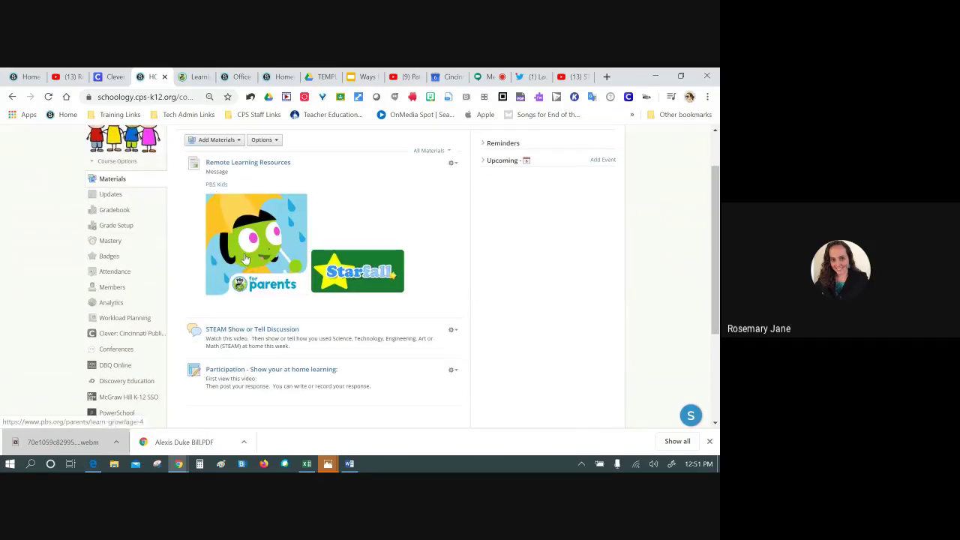
{"action": "scroll", "coordinate": [294, 240], "scroll_direction": "down", "scroll_amount": 2}
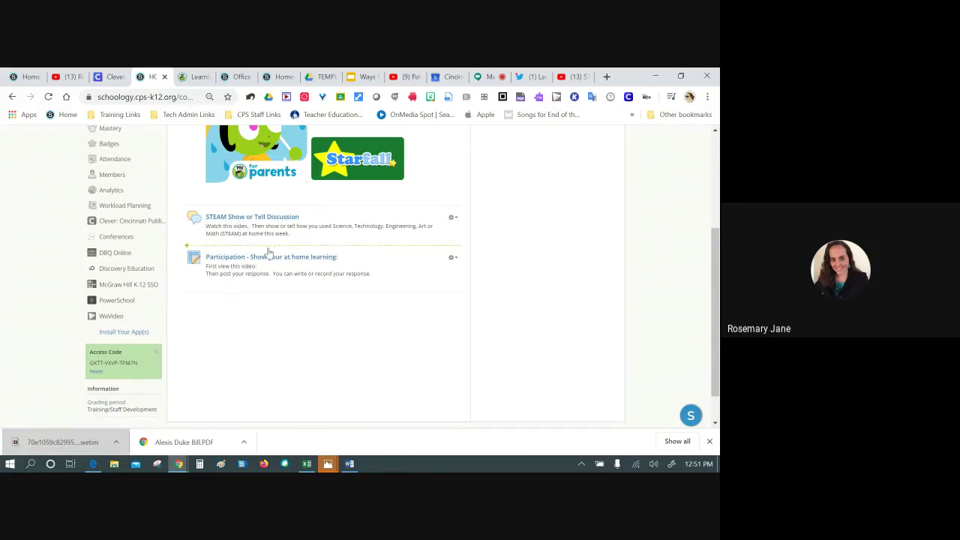
{"action": "scroll", "coordinate": [286, 262], "scroll_direction": "up", "scroll_amount": 3}
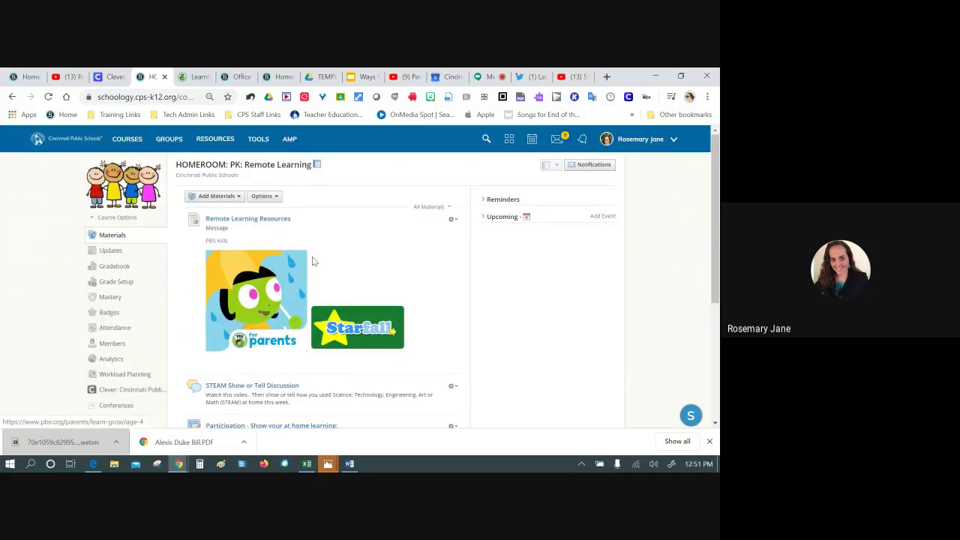
Step: Draft a course update reading "Daily update" and slightly increase its font size
{"action": "left_click", "coordinate": [110, 252]}
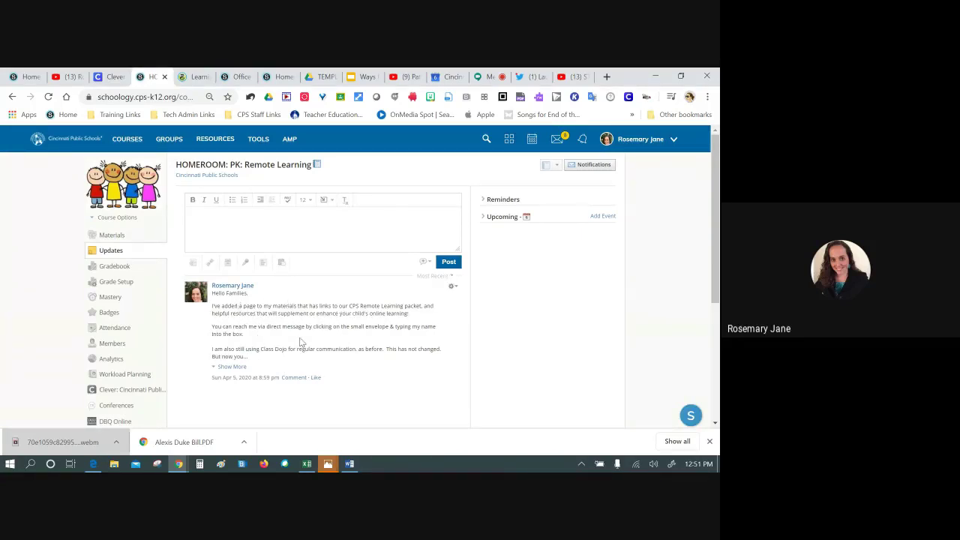
{"action": "left_click", "coordinate": [229, 220]}
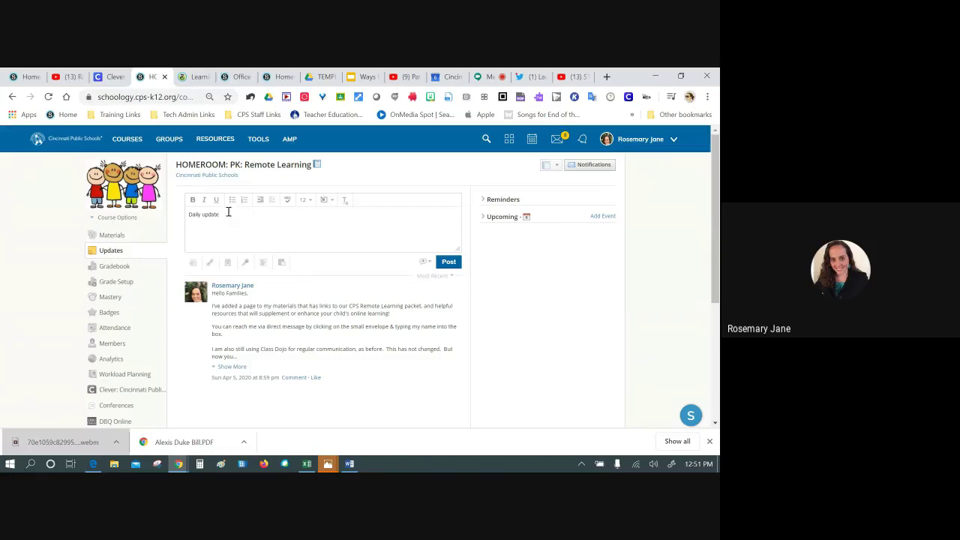
{"action": "left_click_drag", "start_coordinate": [229, 213], "coordinate": [165, 223]}
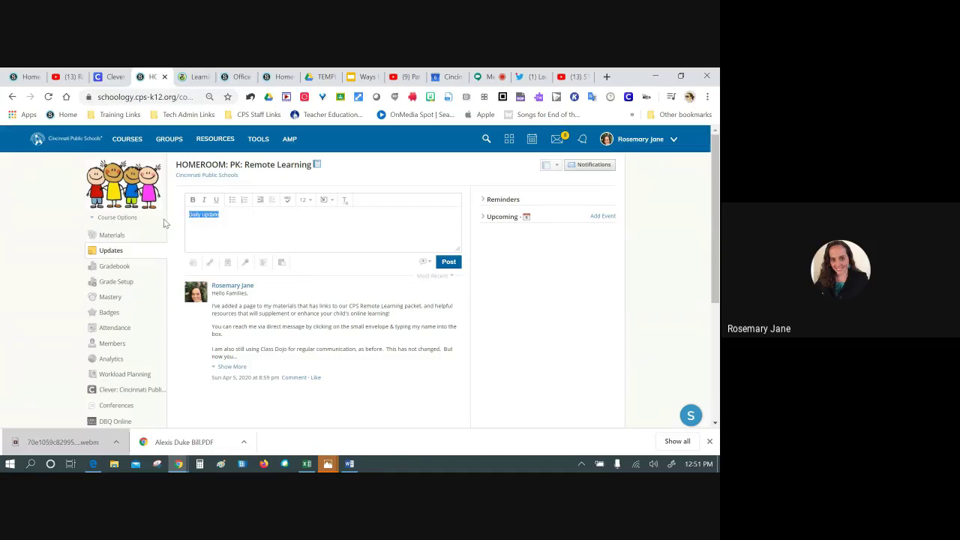
{"action": "left_click", "coordinate": [306, 201]}
{"action": "left_click", "coordinate": [303, 252]}
{"action": "left_click", "coordinate": [242, 218]}
{"action": "left_click", "coordinate": [308, 200]}
{"action": "left_click", "coordinate": [309, 227]}
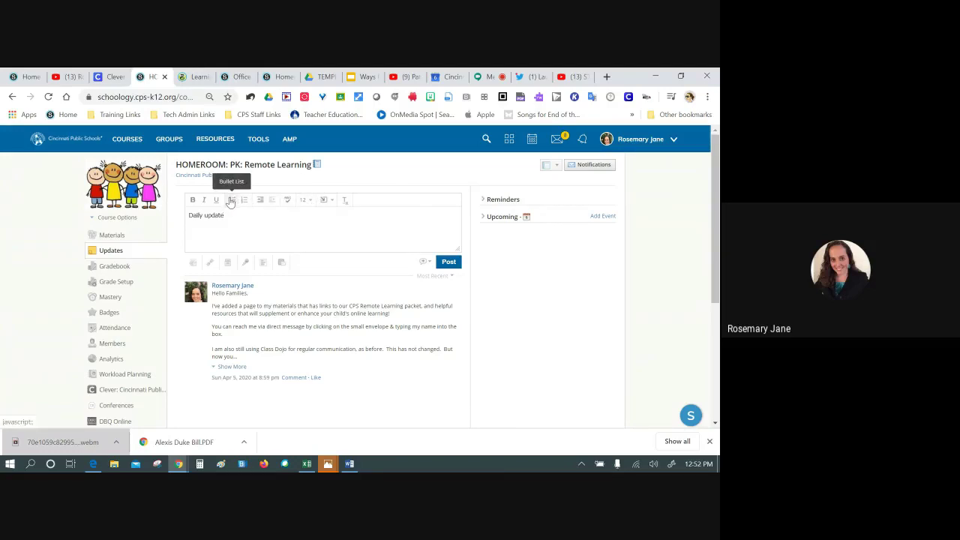
Step: Record an audio and video clip, attach it to the "Daily update" draft and post the update to the course
{"action": "left_click", "coordinate": [327, 200]}
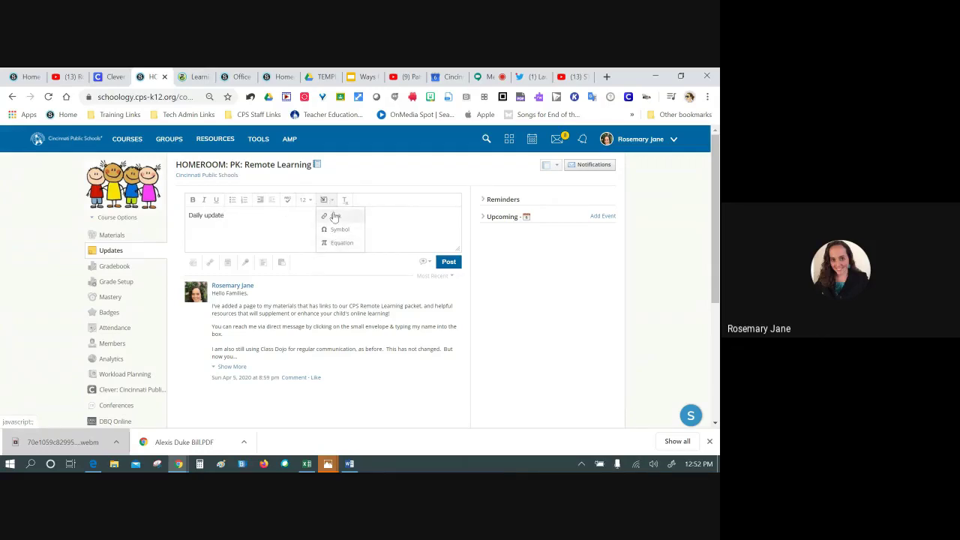
{"action": "left_click", "coordinate": [240, 215]}
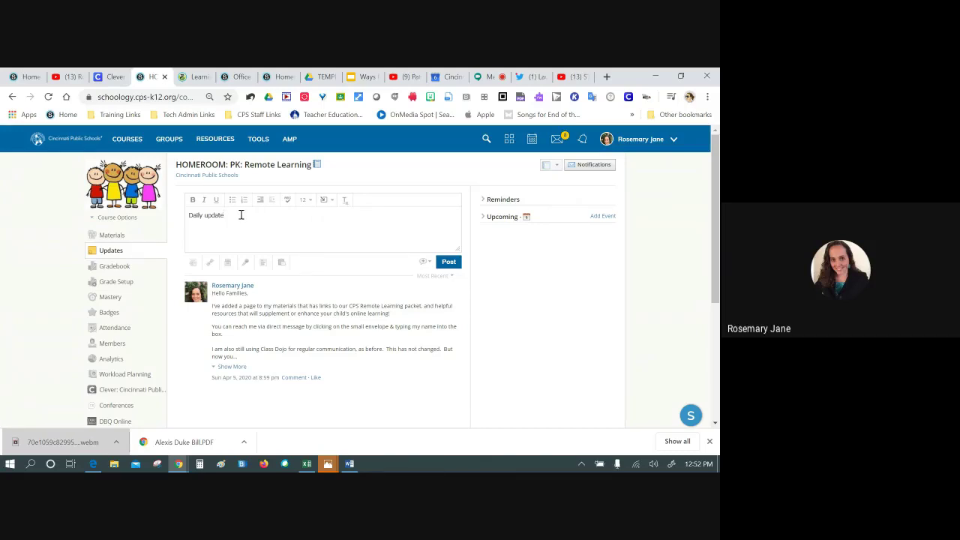
{"action": "left_click", "coordinate": [245, 263]}
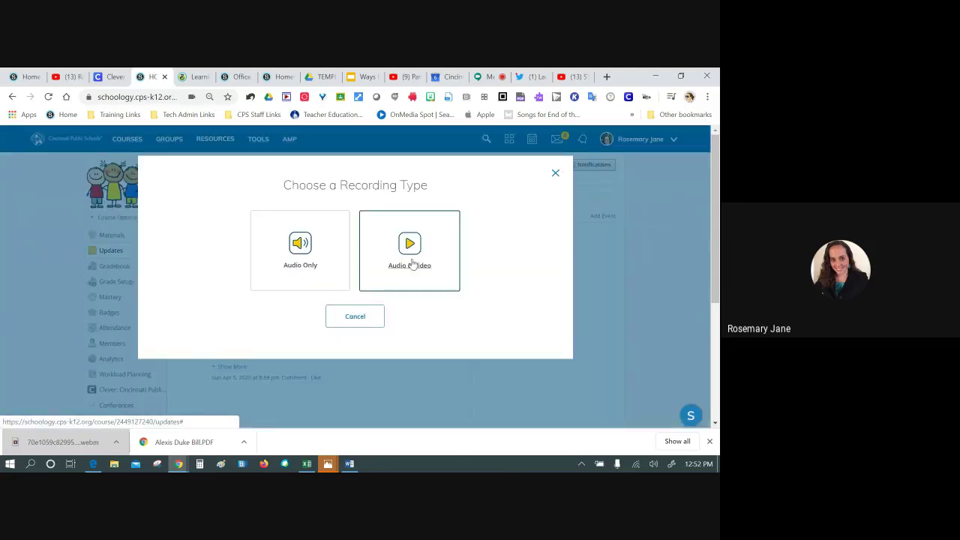
{"action": "left_click", "coordinate": [412, 262]}
{"action": "left_click", "coordinate": [344, 371]}
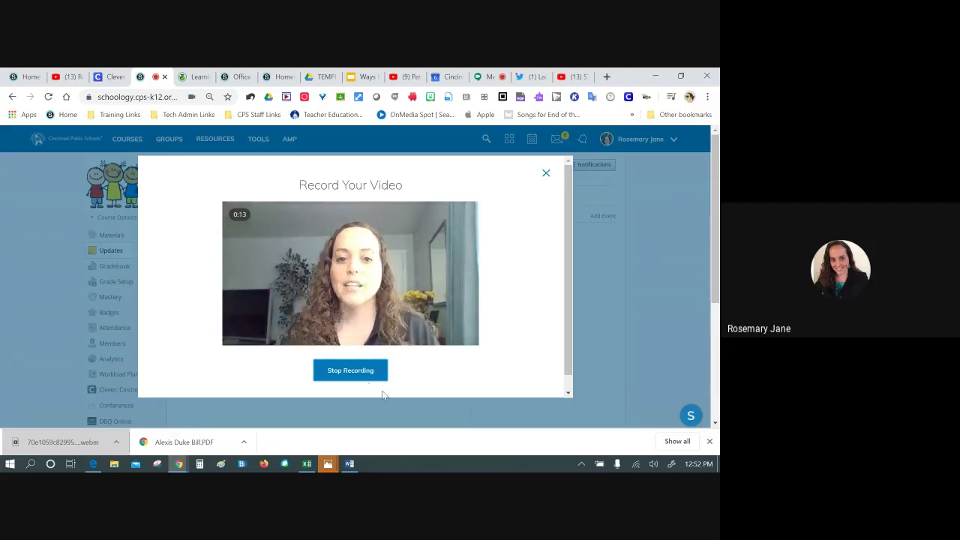
{"action": "left_click", "coordinate": [347, 373]}
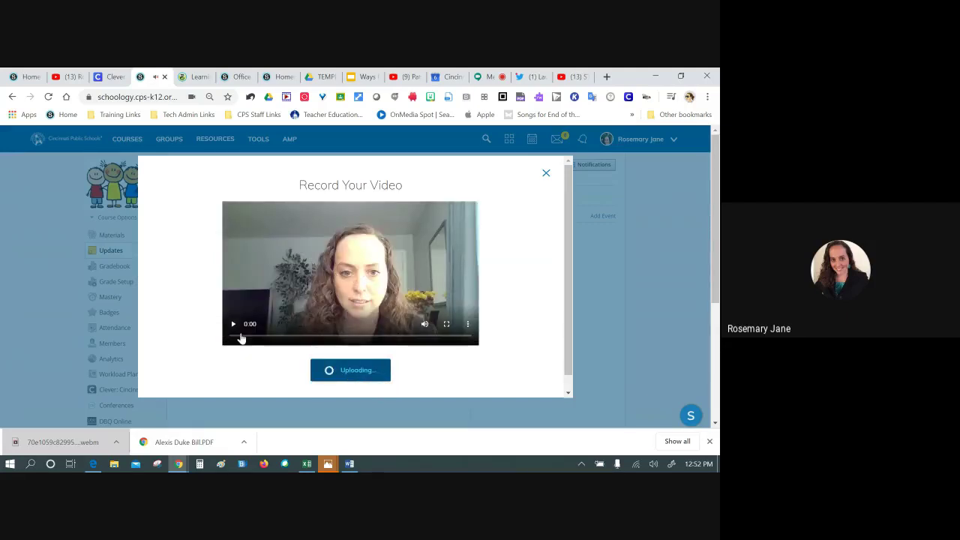
{"action": "left_click", "coordinate": [233, 326]}
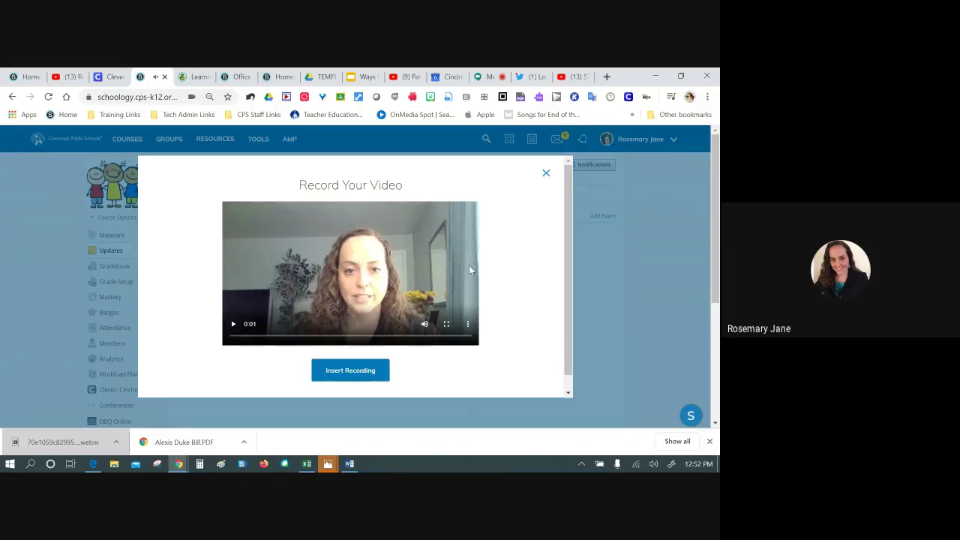
{"action": "left_click", "coordinate": [367, 369]}
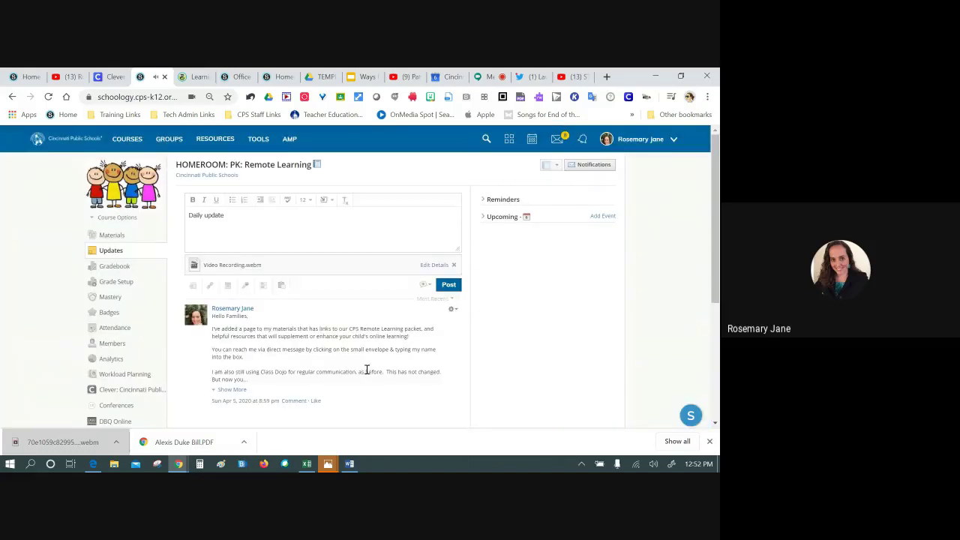
{"action": "left_click", "coordinate": [442, 285]}
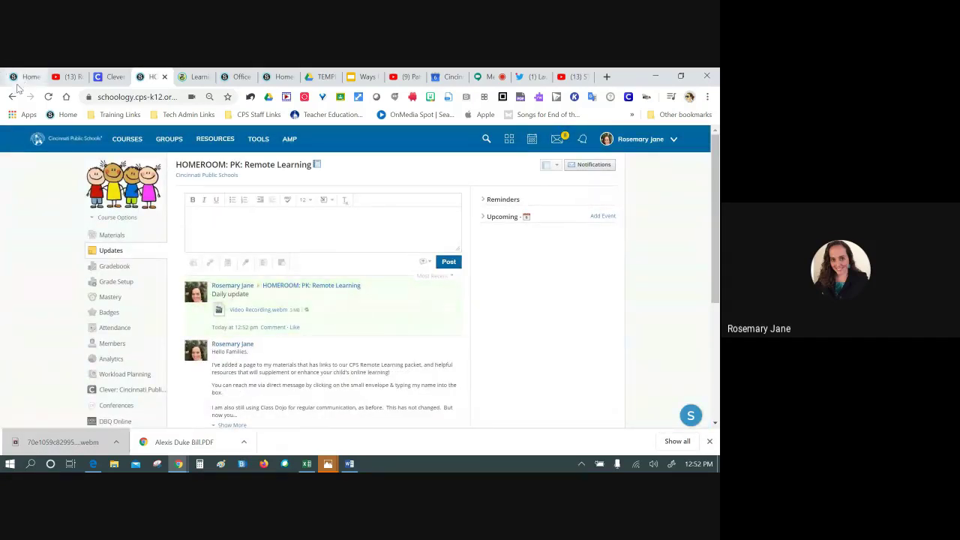
Step: Return to the home page and refresh the recent activity feed to check the posted daily update and its video recording
{"action": "left_click", "coordinate": [50, 142]}
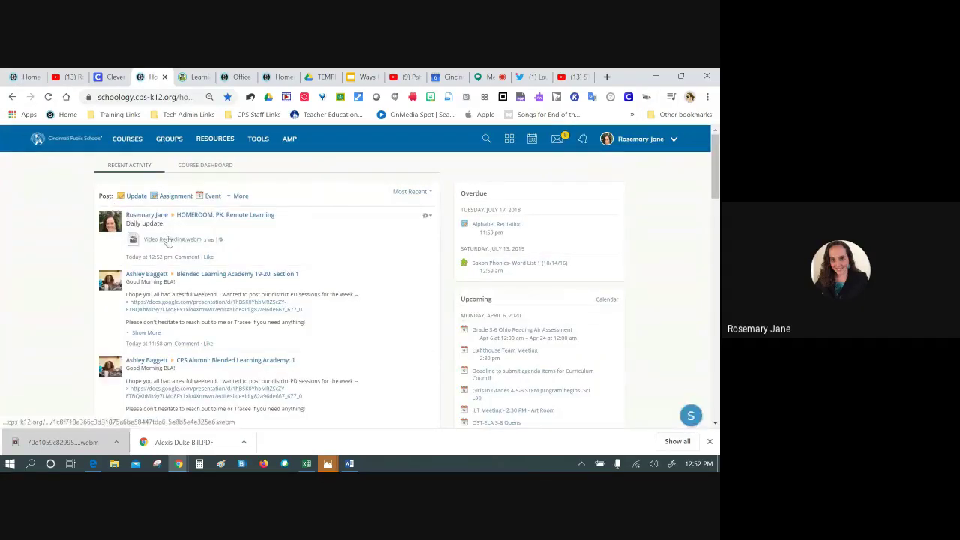
{"action": "left_click", "coordinate": [48, 96]}
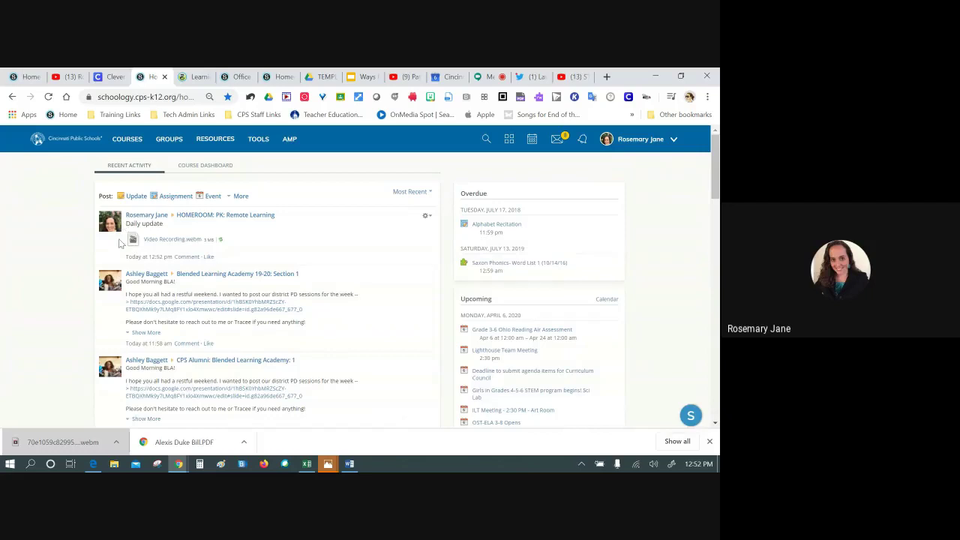
{"action": "left_click", "coordinate": [47, 97]}
{"action": "left_click", "coordinate": [191, 242]}
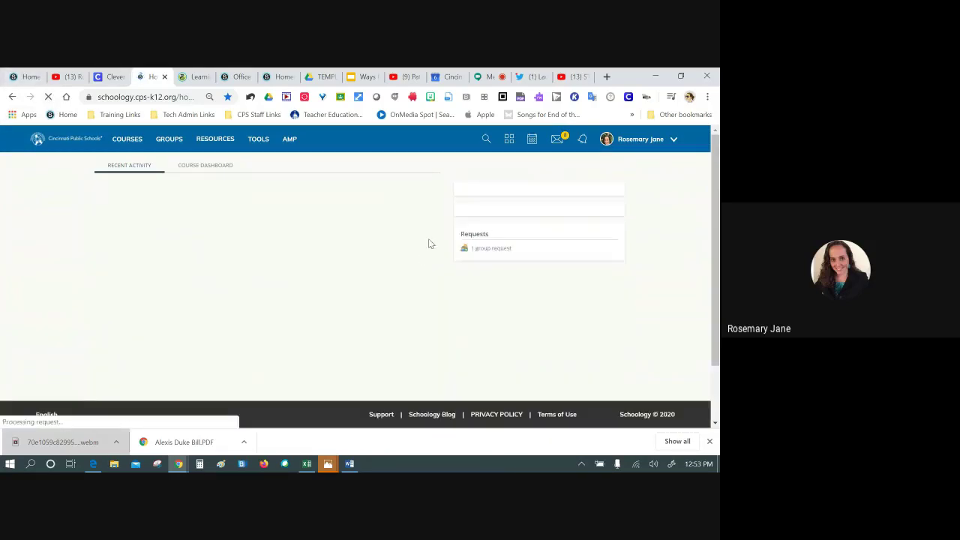
Step: Switch to the Google Meet call and stop presenting the screen
{"action": "left_click", "coordinate": [488, 79]}
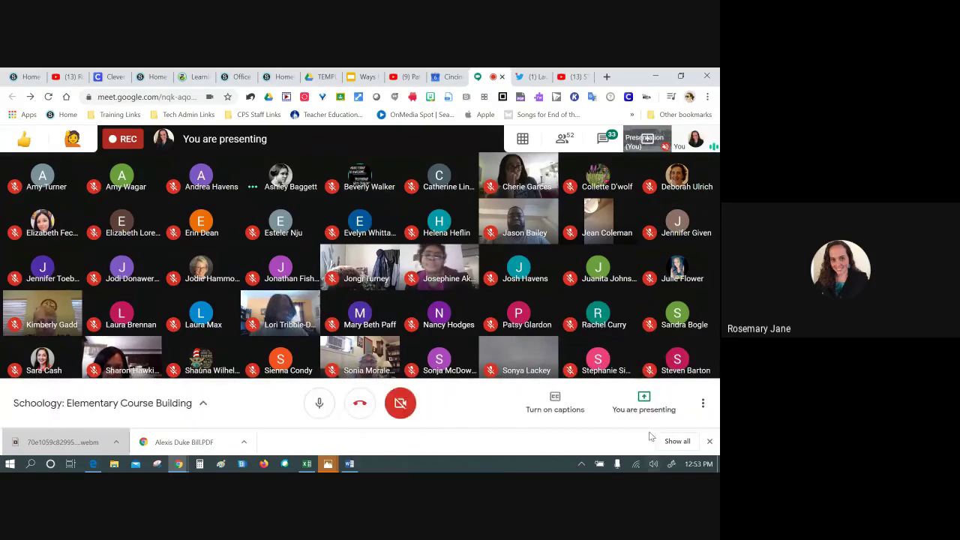
{"action": "left_click", "coordinate": [11, 75]}
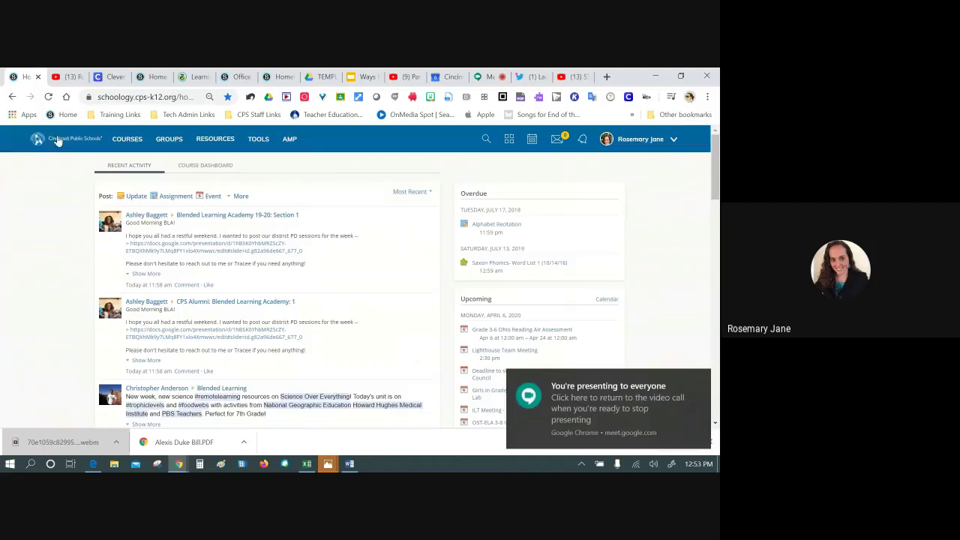
{"action": "left_click", "coordinate": [48, 97]}
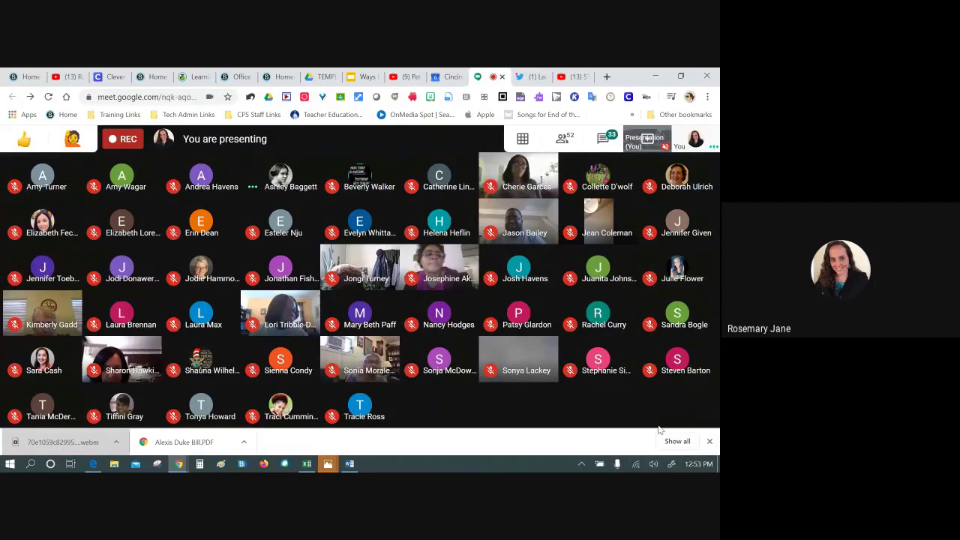
{"action": "left_click", "coordinate": [643, 399]}
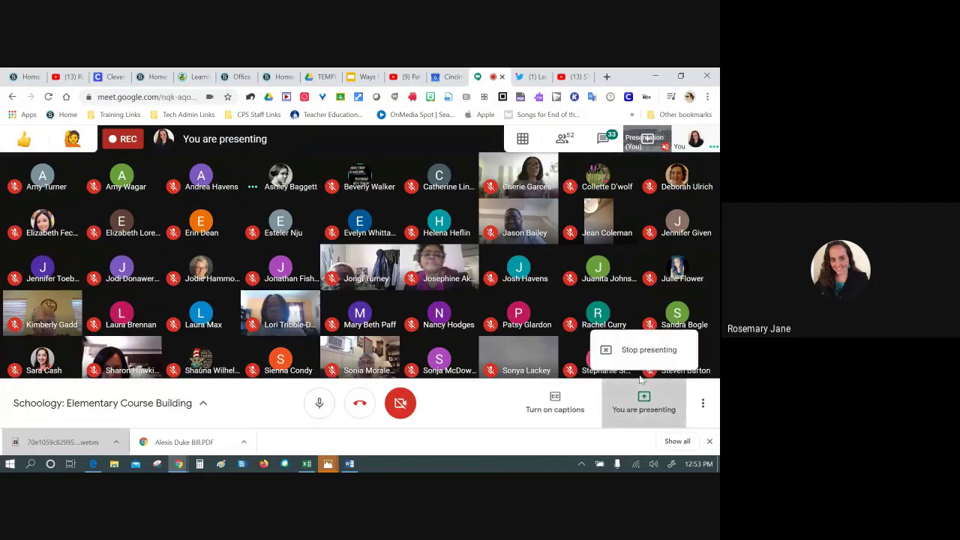
{"action": "left_click", "coordinate": [642, 349]}
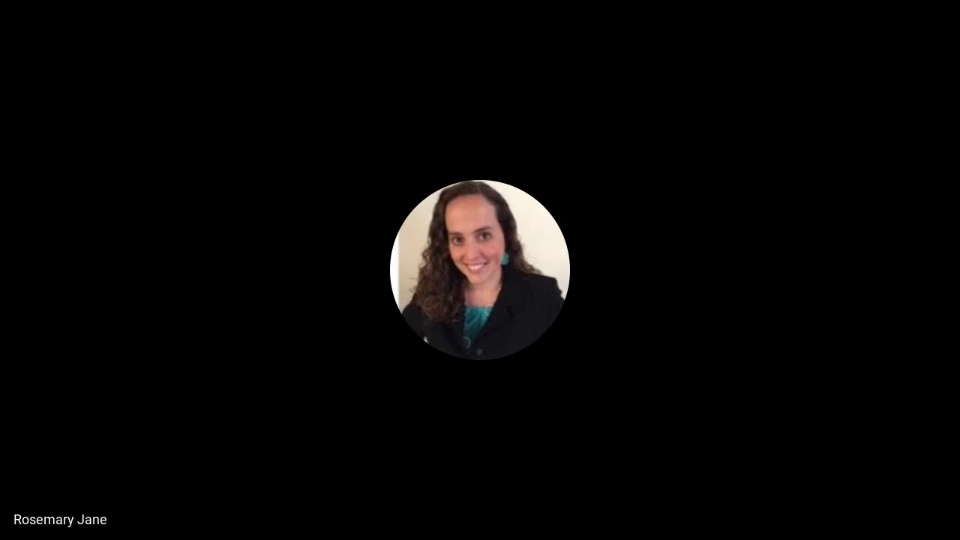
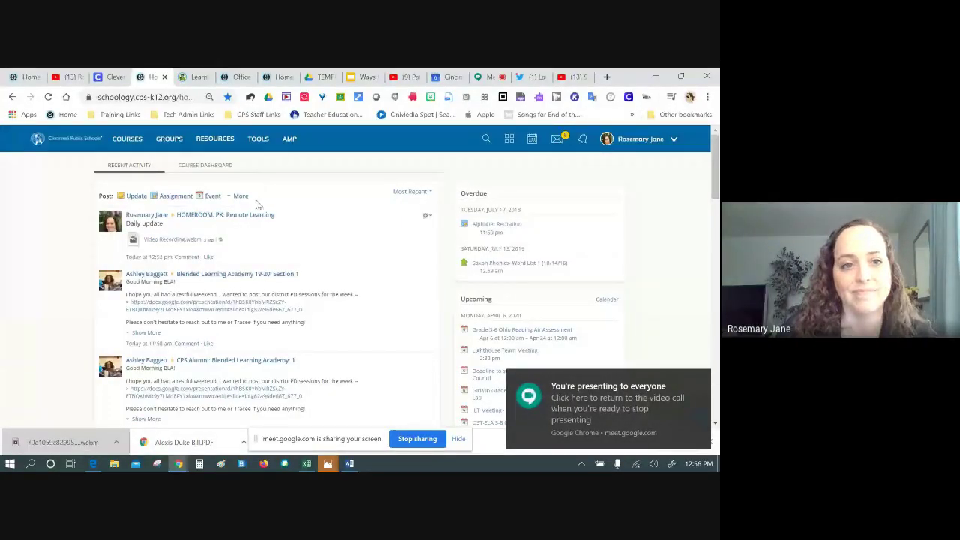
Step: Increase the browser zoom on the Schoology home page beyond 125% and refresh the recent activity feed
{"action": "left_click", "coordinate": [707, 96]}
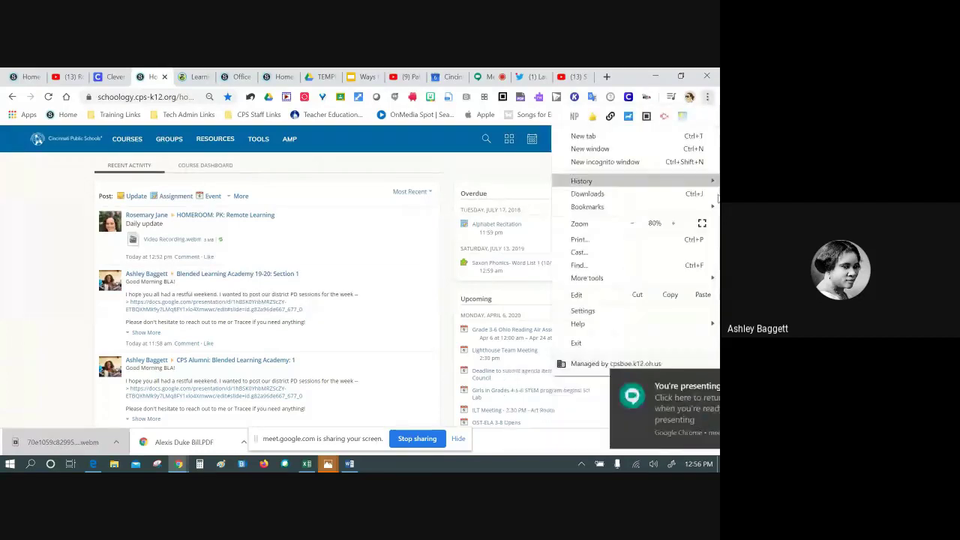
{"action": "left_click", "coordinate": [677, 227]}
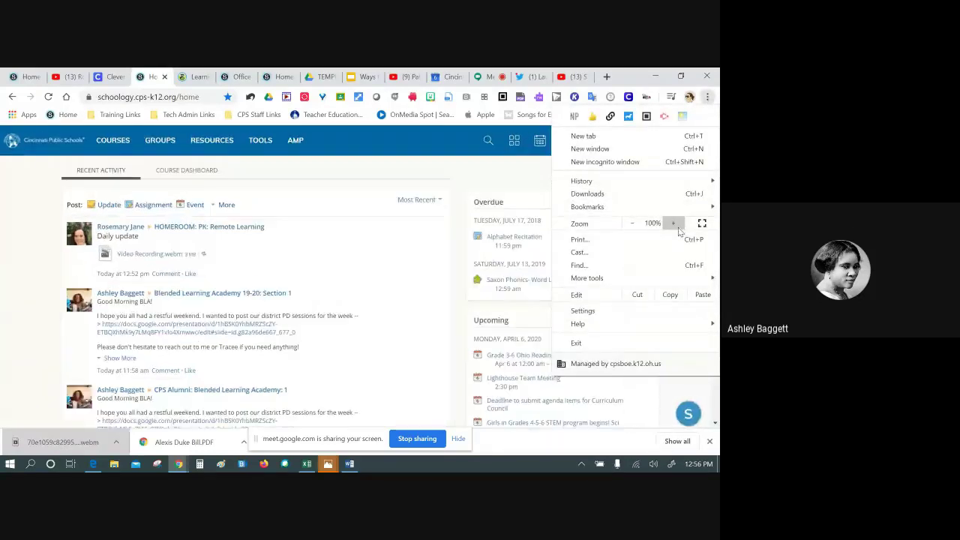
{"action": "left_click", "coordinate": [678, 227]}
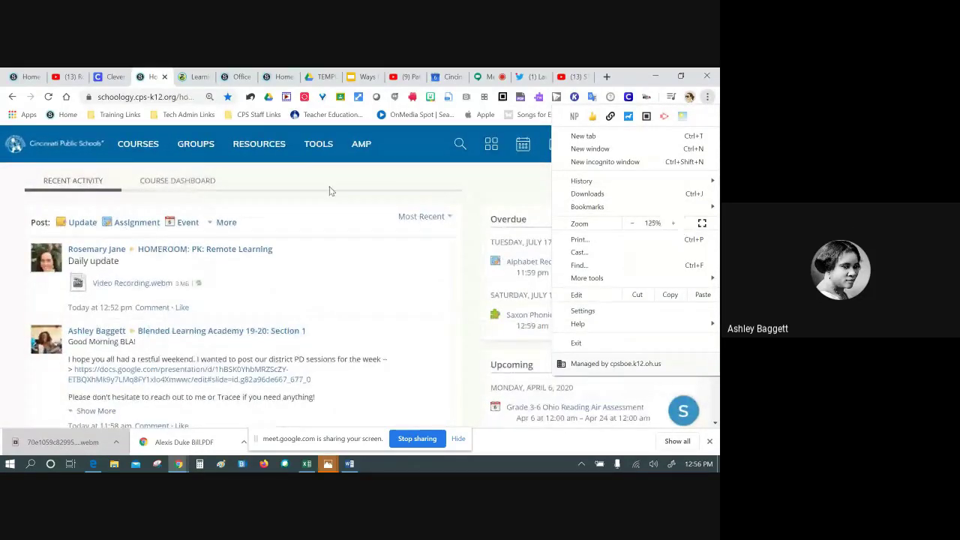
{"action": "left_click", "coordinate": [546, 165]}
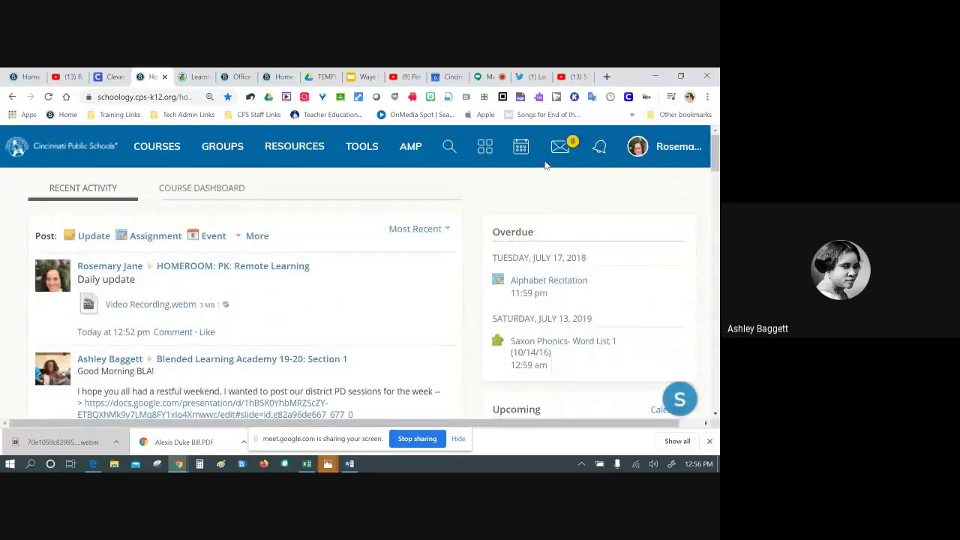
{"action": "left_click", "coordinate": [48, 96]}
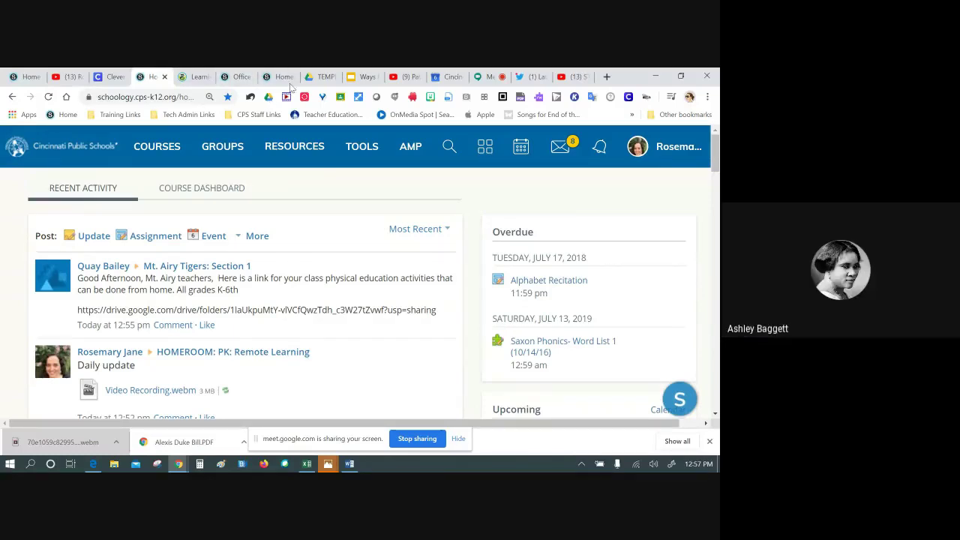
Step: Review the materials list of the "Homeroom: Remote Learning" course at North Avondale Montessori, then return to the home page
{"action": "left_click", "coordinate": [294, 77]}
{"action": "scroll", "coordinate": [289, 331], "scroll_direction": "down", "scroll_amount": 10}
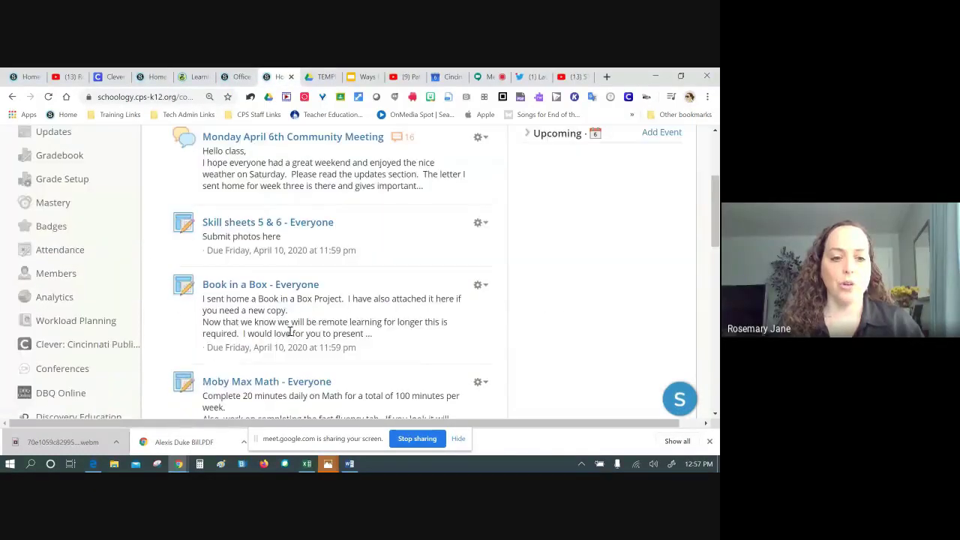
{"action": "scroll", "coordinate": [289, 331], "scroll_direction": "down", "scroll_amount": 2}
{"action": "scroll", "coordinate": [258, 315], "scroll_direction": "up", "scroll_amount": 12}
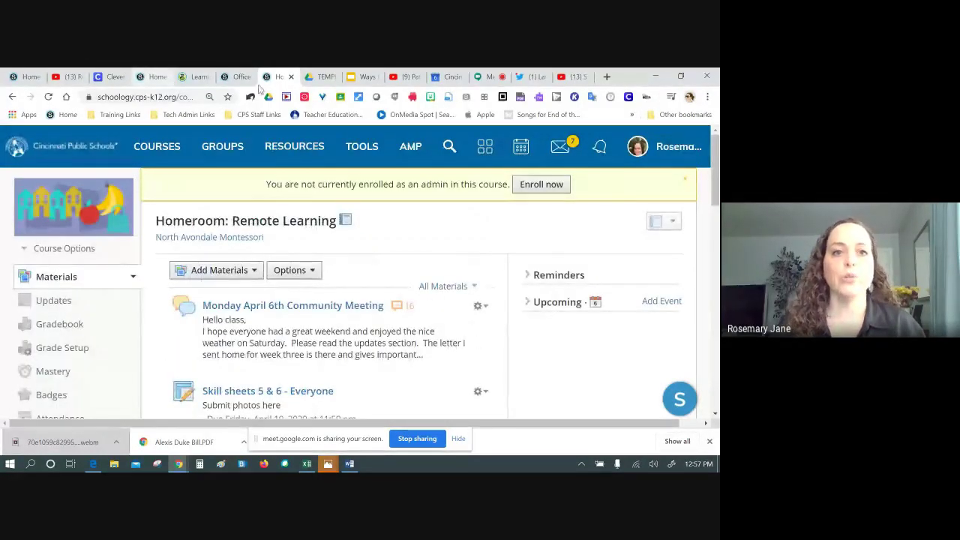
{"action": "left_click", "coordinate": [150, 77]}
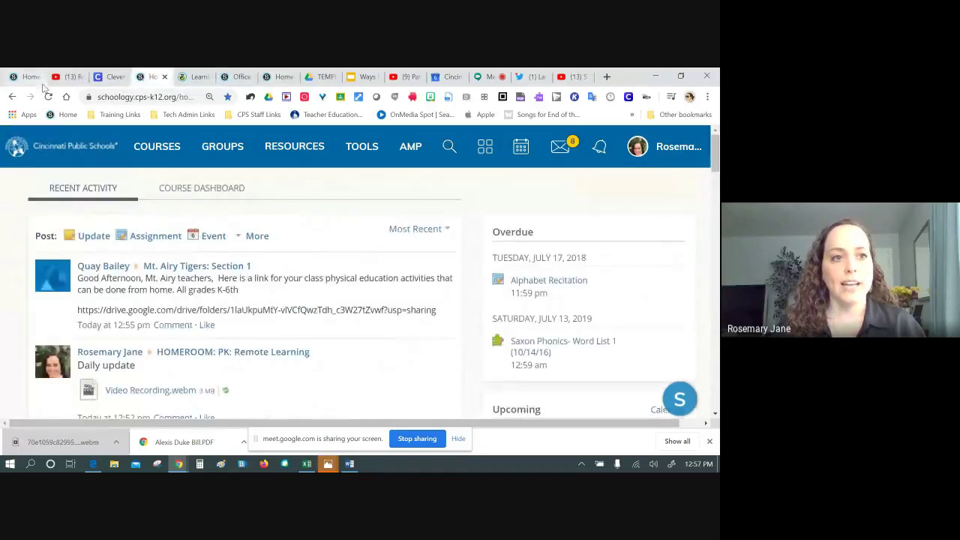
Step: Switch to the YouTube channel page and copy the channel's web address
{"action": "left_click", "coordinate": [66, 76]}
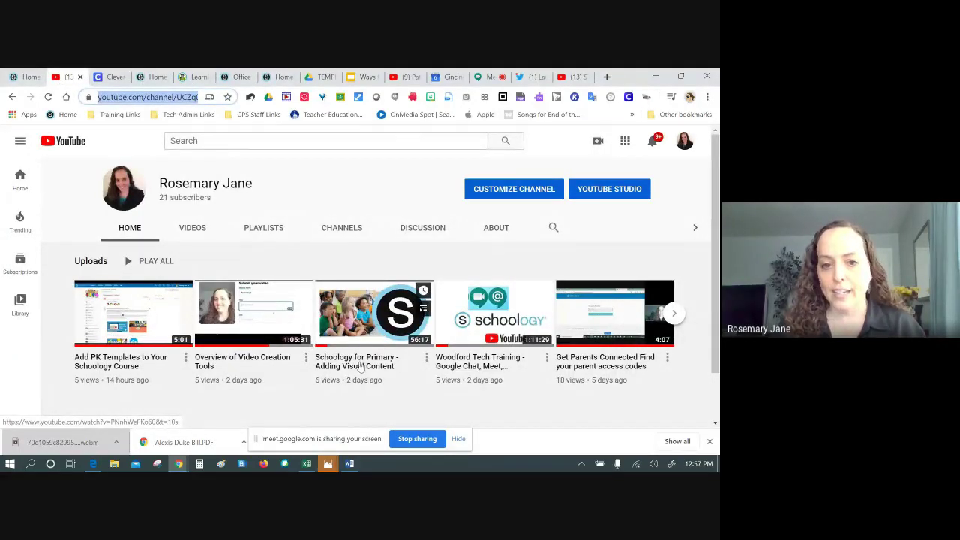
{"action": "right_click", "coordinate": [376, 314]}
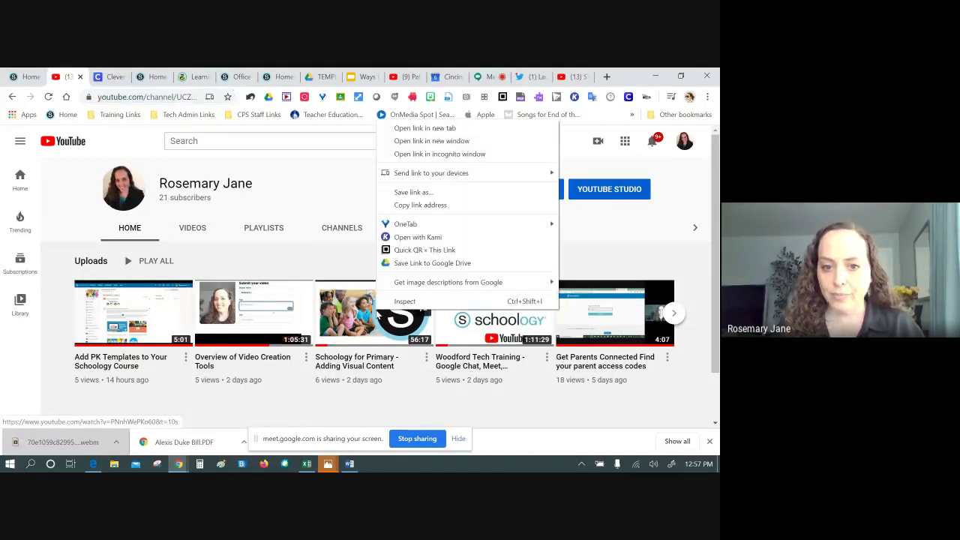
{"action": "left_click", "coordinate": [346, 423]}
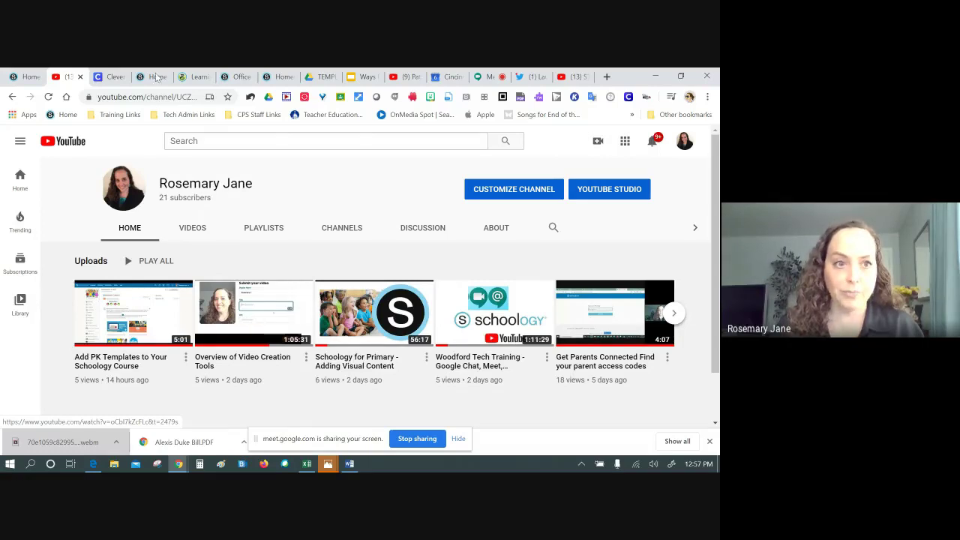
{"action": "left_click", "coordinate": [143, 97]}
{"action": "right_click", "coordinate": [129, 97]}
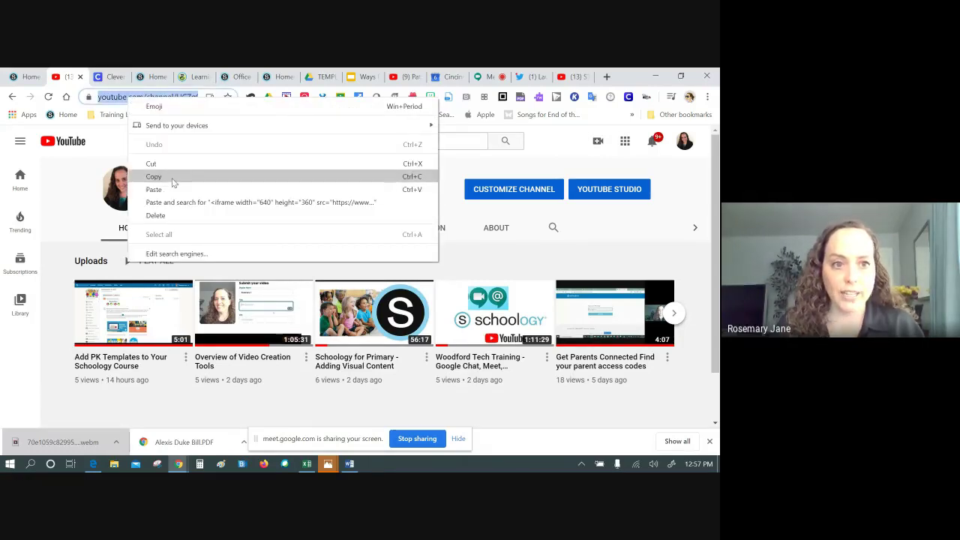
{"action": "left_click", "coordinate": [166, 178]}
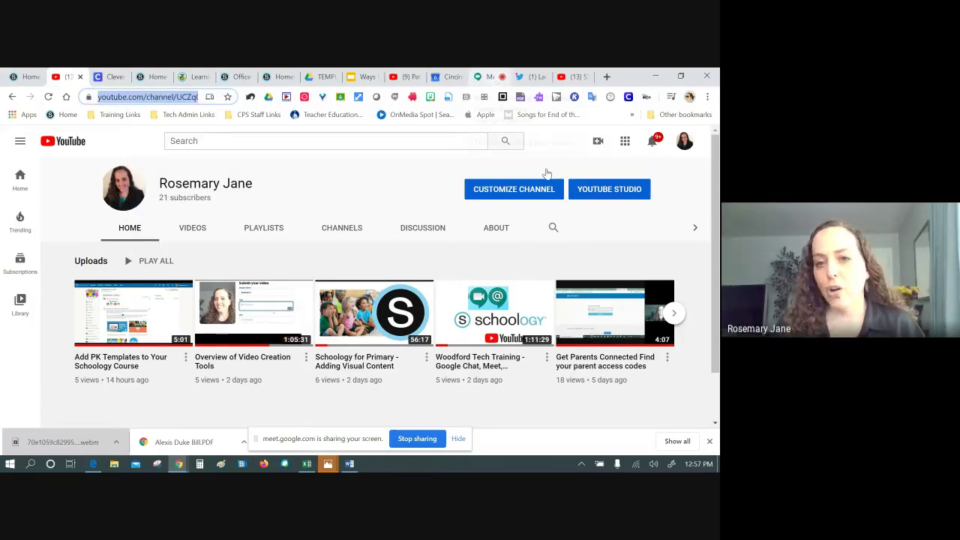
Step: Switch to the Google Meet call and share the copied YouTube channel link in the chat
{"action": "left_click", "coordinate": [488, 76]}
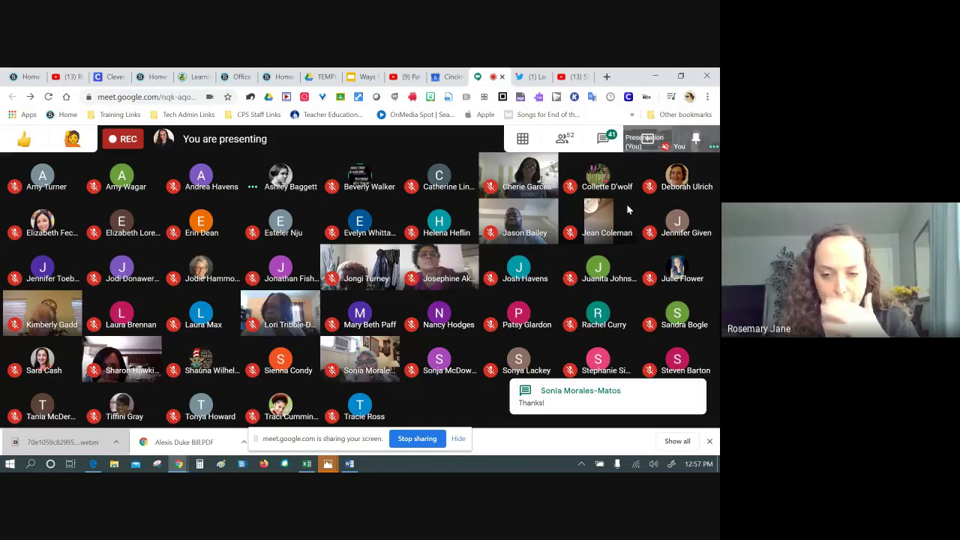
{"action": "left_click", "coordinate": [605, 139]}
{"action": "left_click", "coordinate": [597, 408]}
{"action": "right_click", "coordinate": [597, 408]}
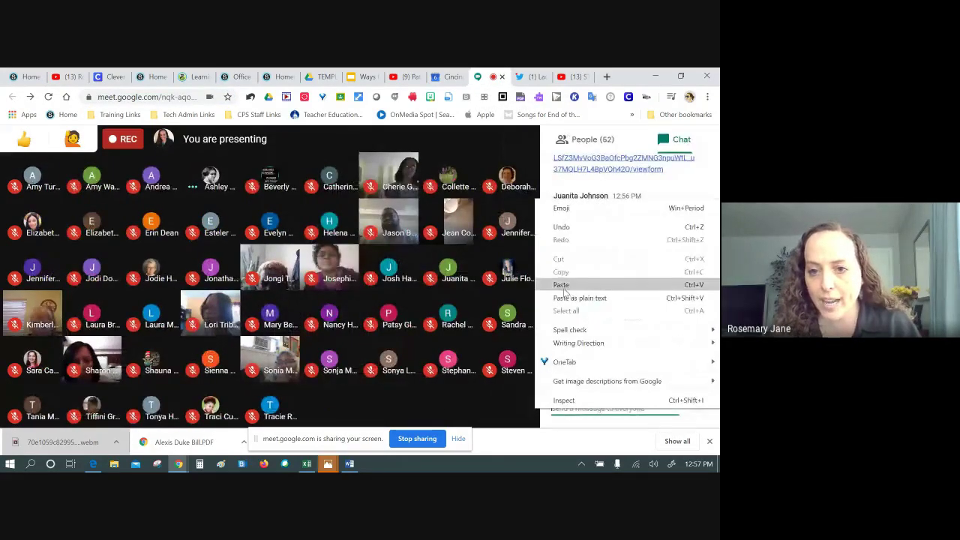
{"action": "left_click", "coordinate": [558, 279]}
{"action": "left_click", "coordinate": [697, 408]}
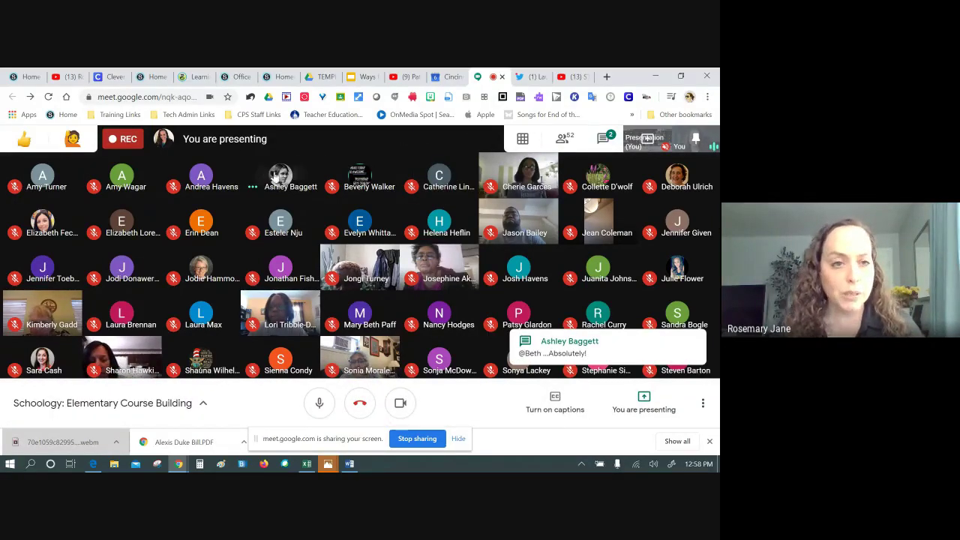
Step: Switch to the Schoology home page, open the remote learning practice course at Woodford Paideia Academy, and review its materials
{"action": "left_click", "coordinate": [150, 77]}
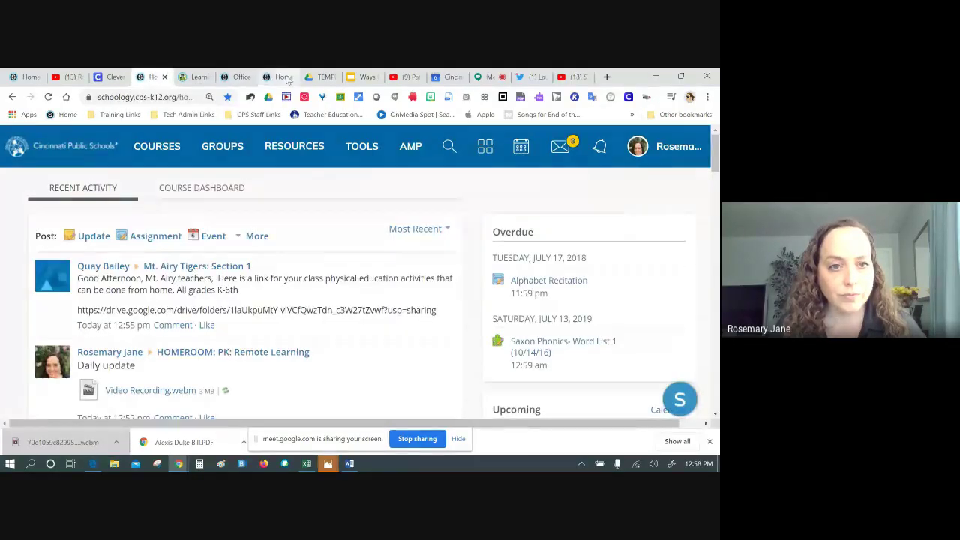
{"action": "left_click", "coordinate": [173, 148]}
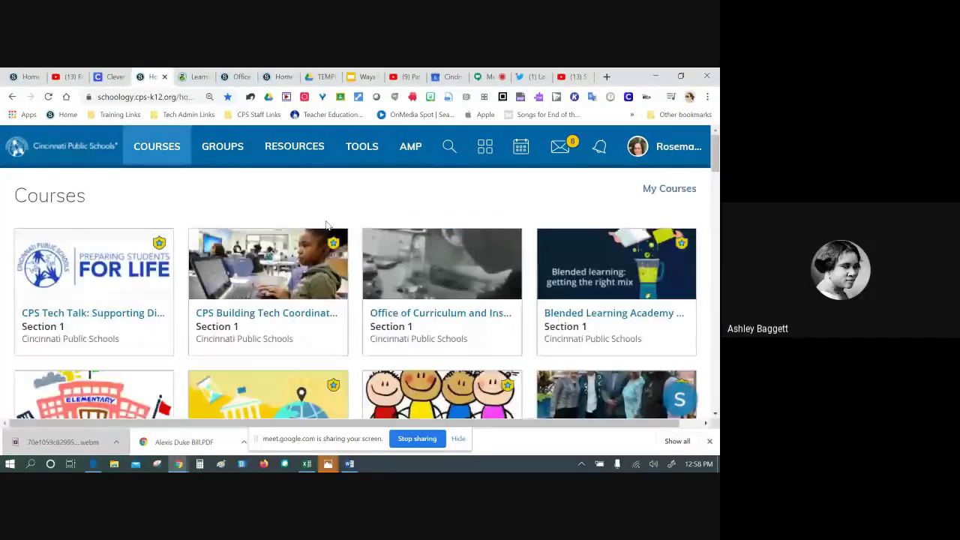
{"action": "scroll", "coordinate": [460, 307], "scroll_direction": "down", "scroll_amount": 3}
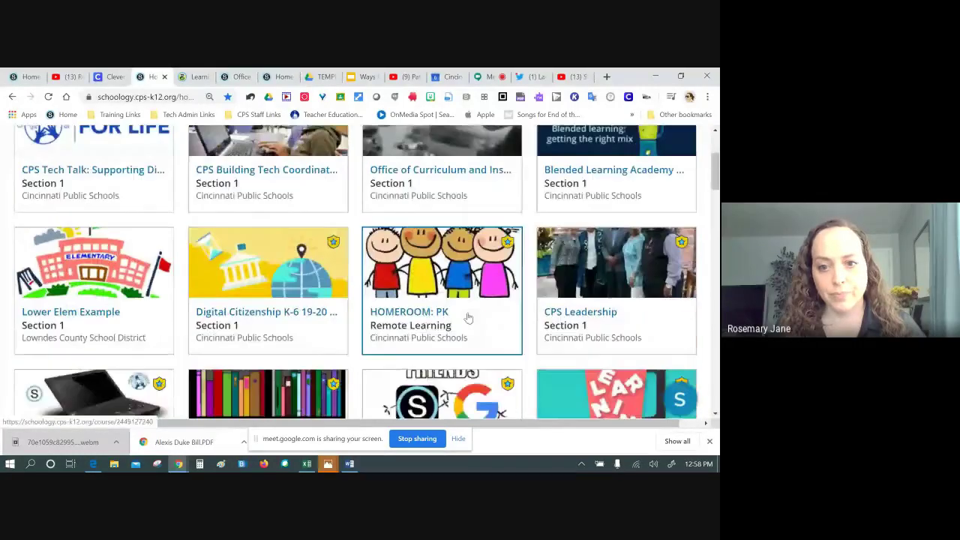
{"action": "left_click", "coordinate": [459, 359]}
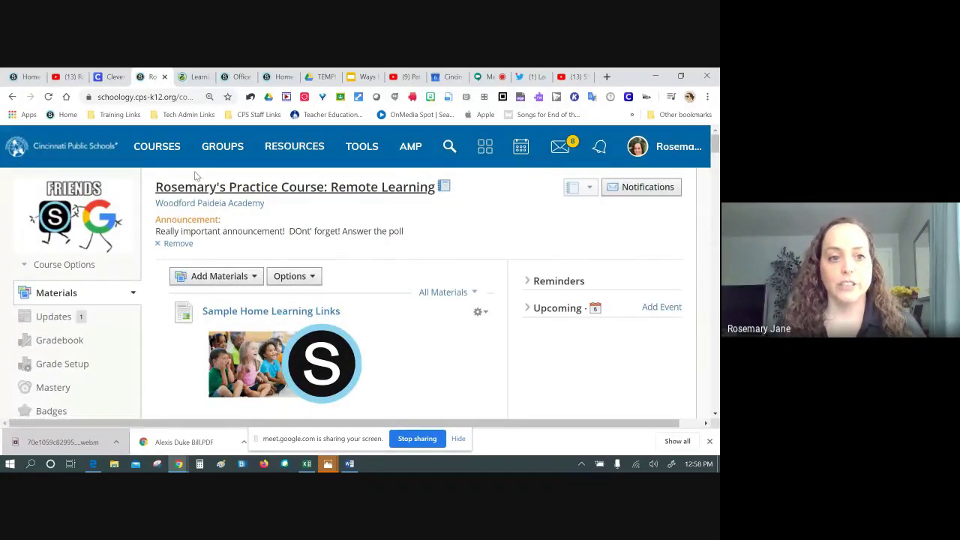
{"action": "scroll", "coordinate": [113, 267], "scroll_direction": "down", "scroll_amount": 3}
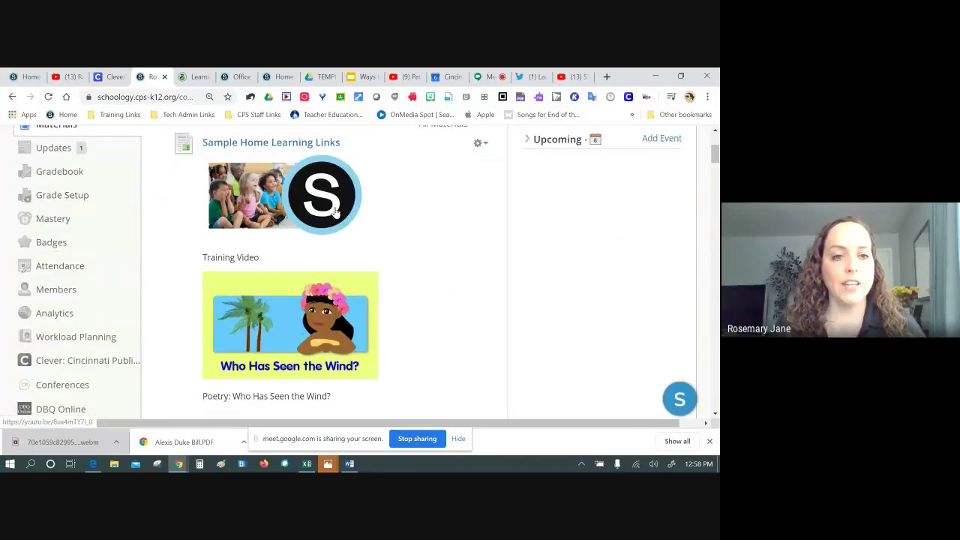
{"action": "scroll", "coordinate": [336, 213], "scroll_direction": "up", "scroll_amount": 3}
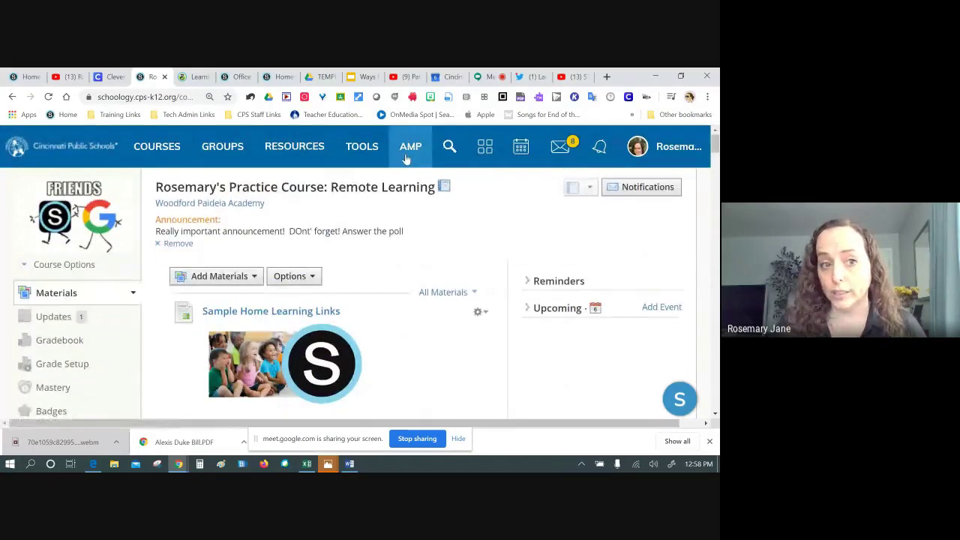
Step: Open the practice course's member list and examine the parent names linked beneath the students
{"action": "scroll", "coordinate": [60, 225], "scroll_direction": "down", "scroll_amount": 3}
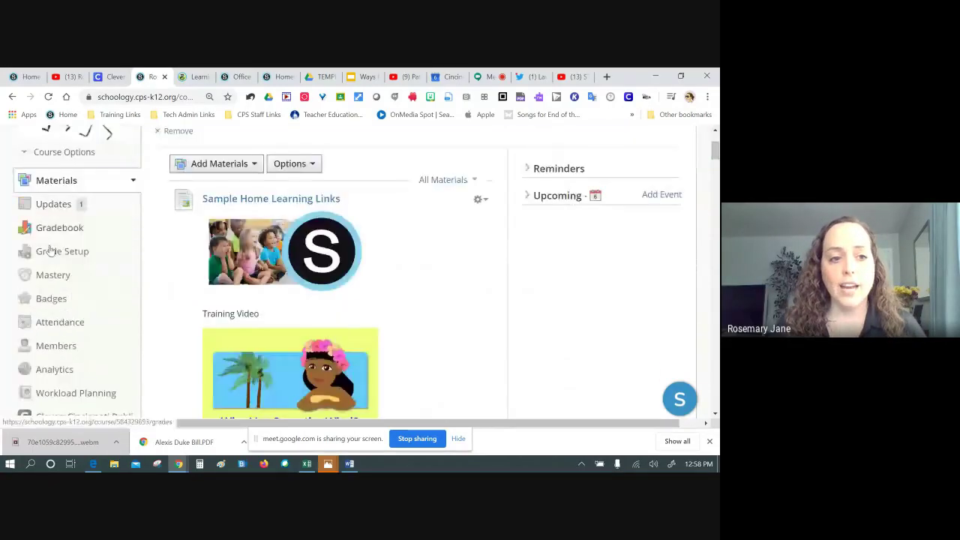
{"action": "left_click", "coordinate": [50, 347]}
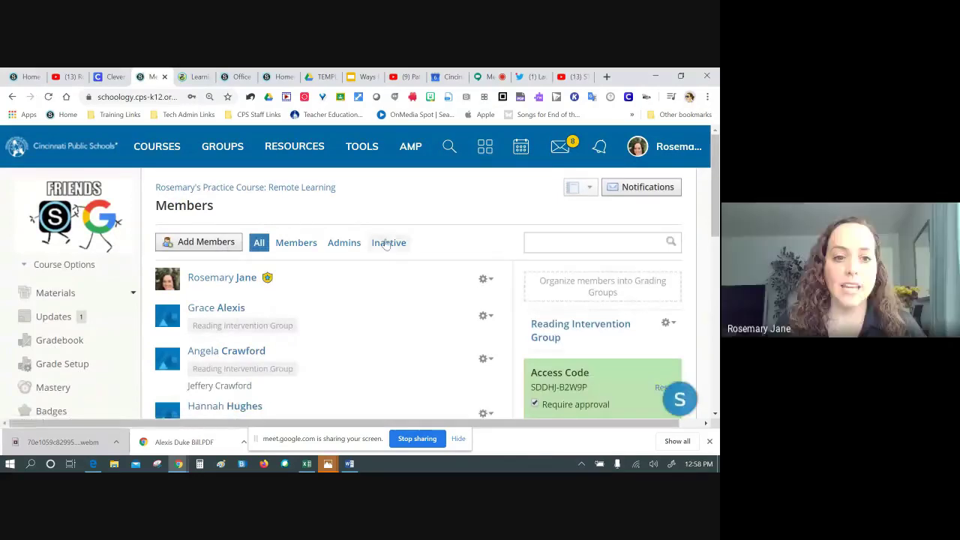
{"action": "scroll", "coordinate": [386, 252], "scroll_direction": "down", "scroll_amount": 2}
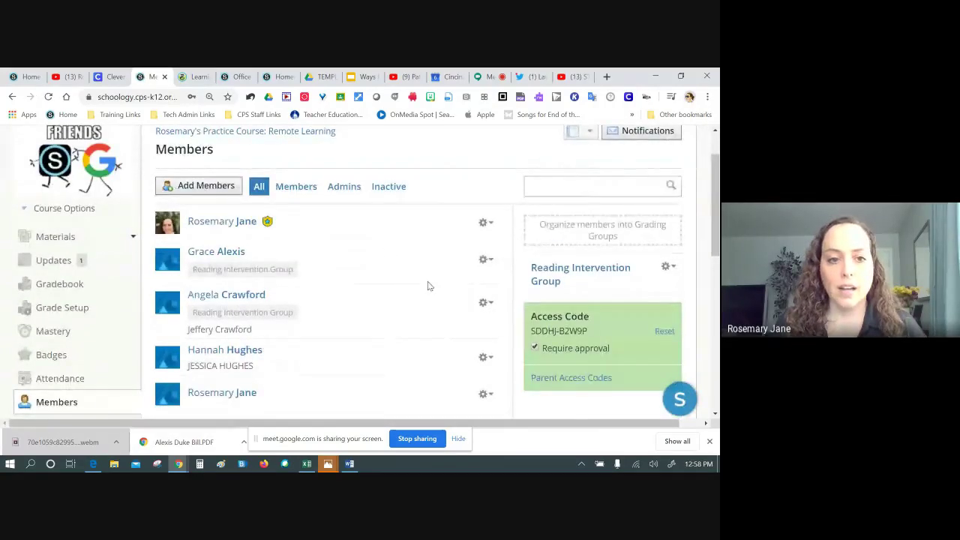
{"action": "scroll", "coordinate": [427, 285], "scroll_direction": "down", "scroll_amount": 3}
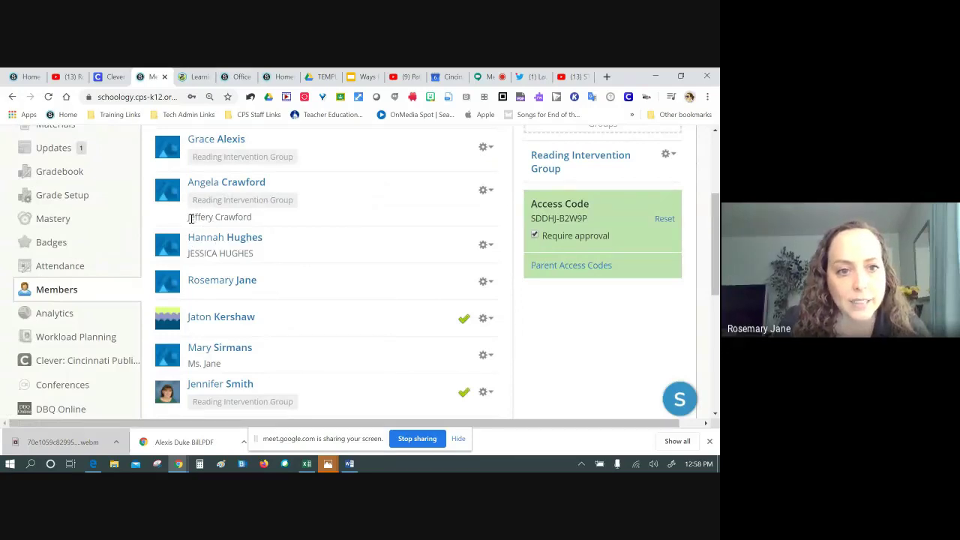
{"action": "mouse_move", "coordinate": [191, 217]}
{"action": "left_mouse_down"}
{"action": "mouse_move", "coordinate": [261, 217]}
{"action": "mouse_move", "coordinate": [189, 225]}
{"action": "left_mouse_up"}
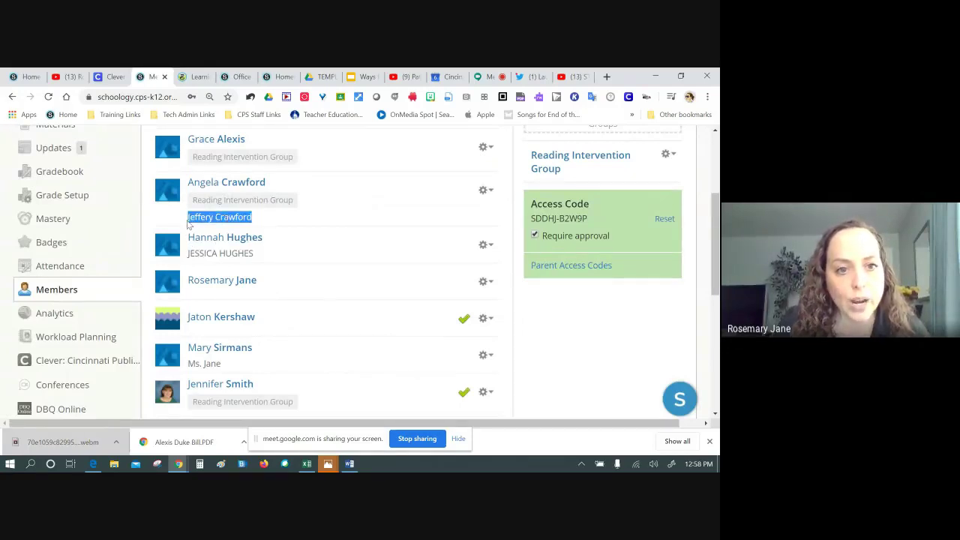
{"action": "left_click", "coordinate": [271, 293]}
{"action": "scroll", "coordinate": [297, 262], "scroll_direction": "up", "scroll_amount": 1}
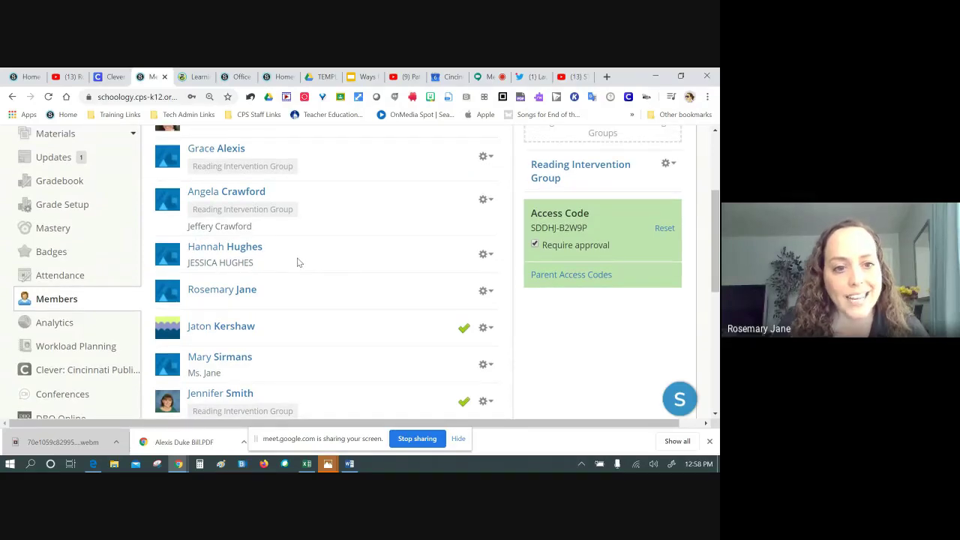
{"action": "scroll", "coordinate": [297, 261], "scroll_direction": "up", "scroll_amount": 3}
{"action": "scroll", "coordinate": [294, 253], "scroll_direction": "down", "scroll_amount": 3}
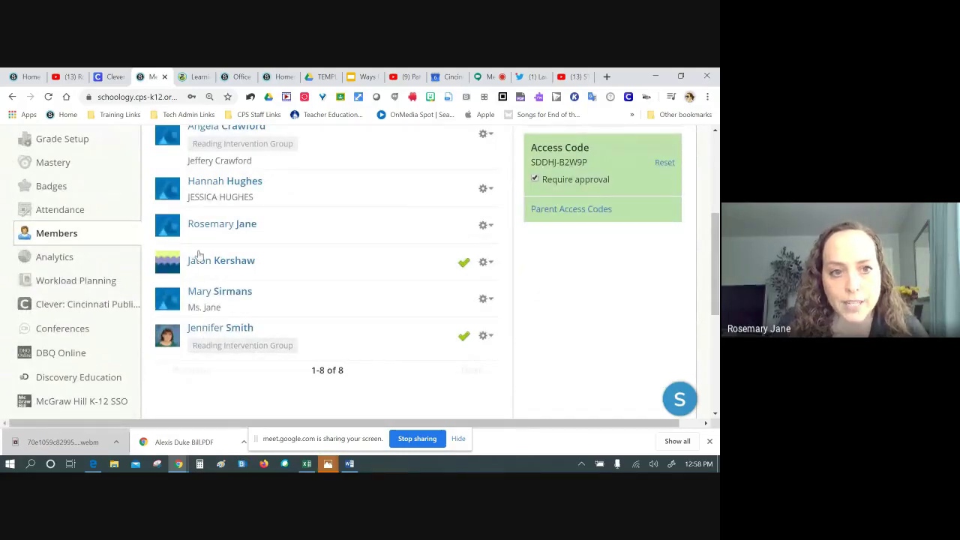
{"action": "scroll", "coordinate": [225, 213], "scroll_direction": "up", "scroll_amount": 1}
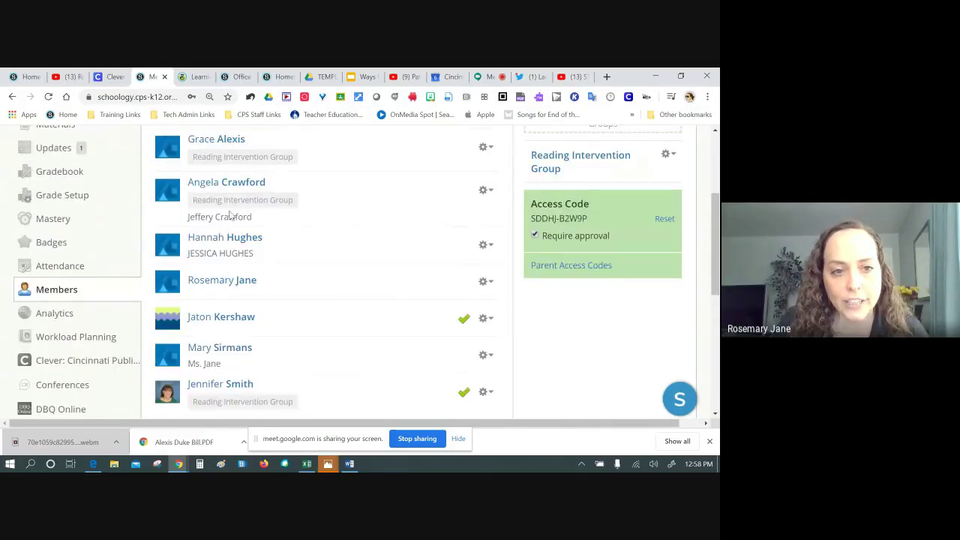
{"action": "left_click_drag", "start_coordinate": [188, 252], "coordinate": [290, 255]}
{"action": "left_click", "coordinate": [292, 256]}
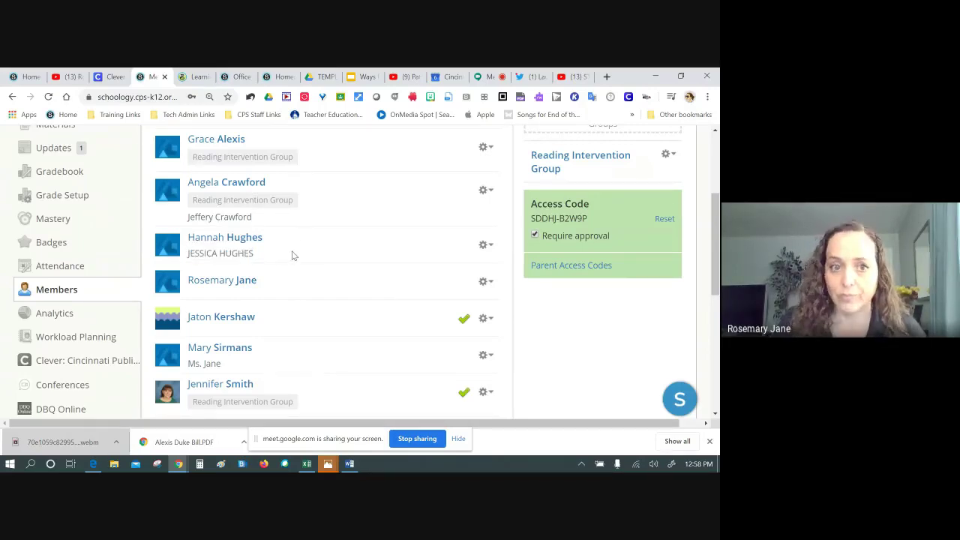
{"action": "scroll", "coordinate": [324, 255], "scroll_direction": "up", "scroll_amount": 2}
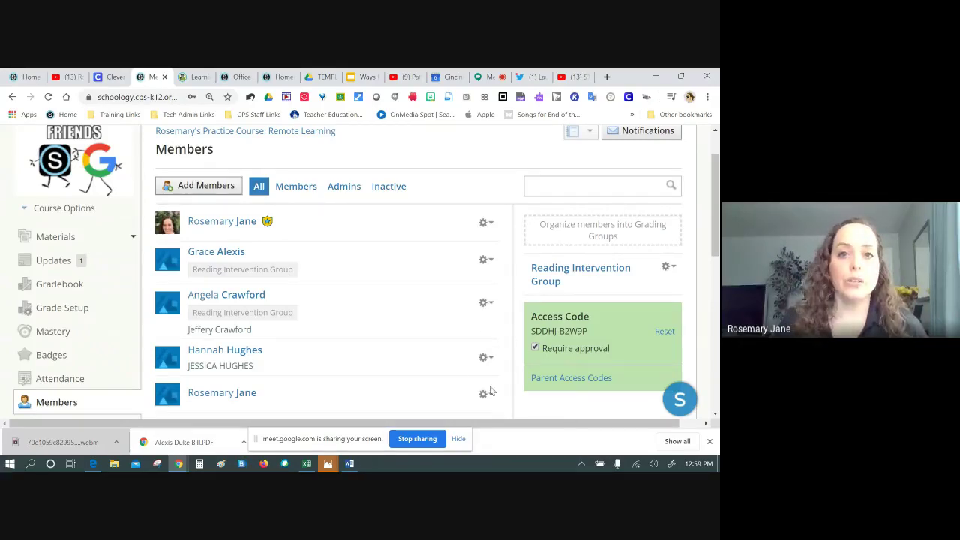
Step: Highlight the course access code on the Members page
{"action": "mouse_move", "coordinate": [307, 463]}
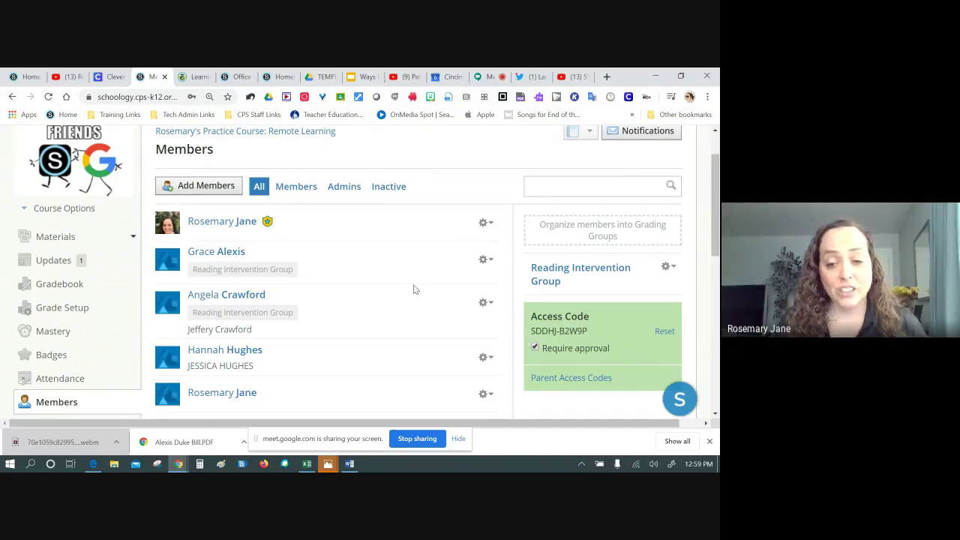
{"action": "scroll", "coordinate": [377, 268], "scroll_direction": "down", "scroll_amount": 2}
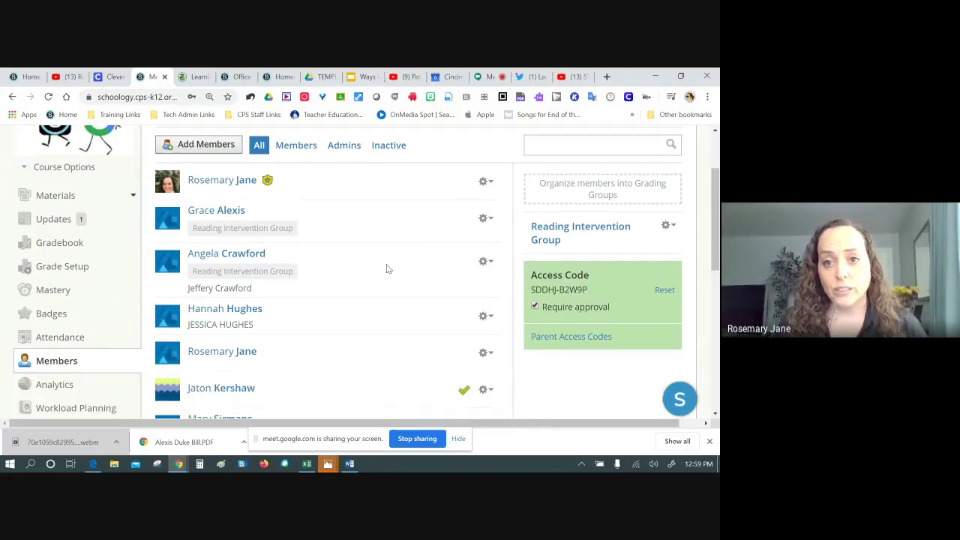
{"action": "left_click_drag", "start_coordinate": [614, 213], "coordinate": [525, 142]}
{"action": "left_click", "coordinate": [570, 219]}
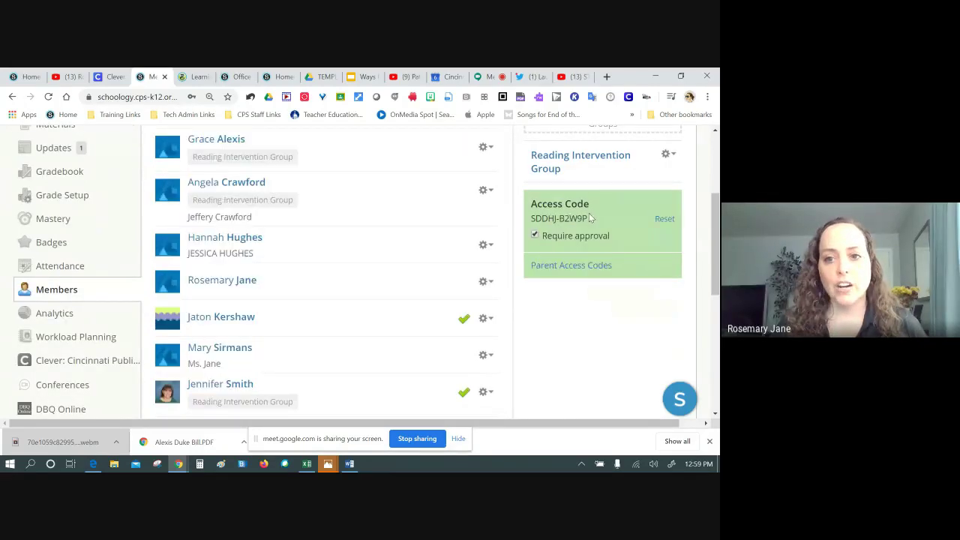
{"action": "left_click_drag", "start_coordinate": [588, 215], "coordinate": [531, 219]}
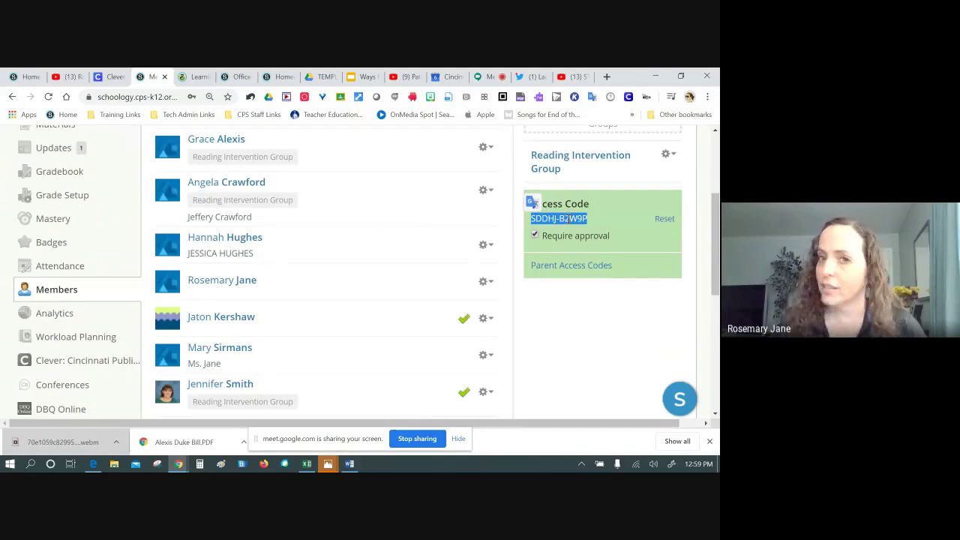
Step: Download the course's Parent Access Codes and view the sample parent-code-export spreadsheet in Excel
{"action": "left_click", "coordinate": [567, 268]}
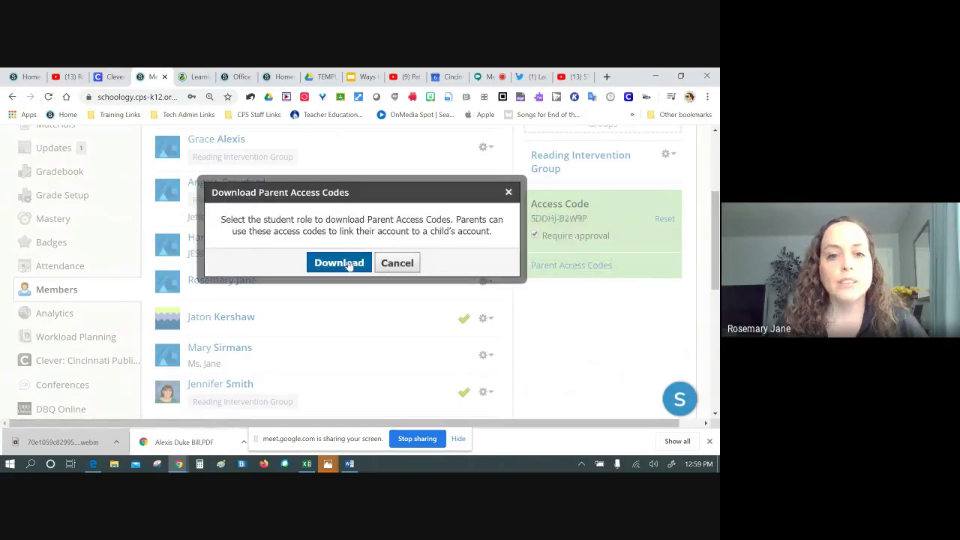
{"action": "left_click", "coordinate": [349, 262]}
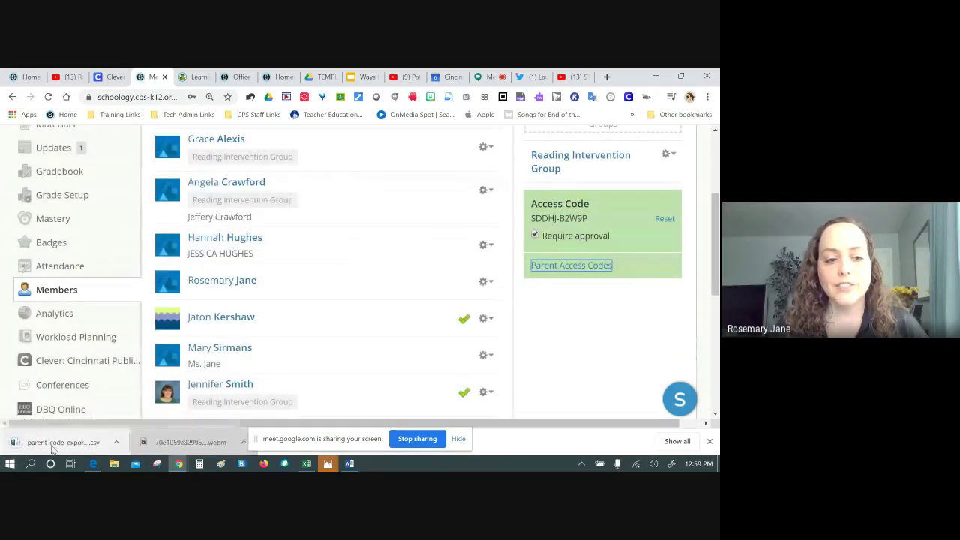
{"action": "left_click", "coordinate": [53, 442]}
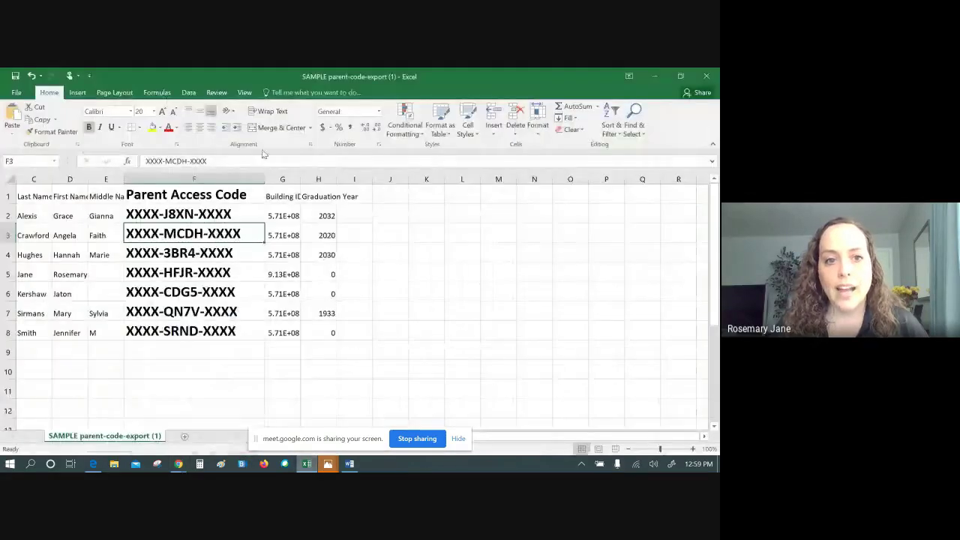
Step: Narrow the Parent Access Code column and apply the Middle Name column's formatting to it with Format Painter
{"action": "left_click_drag", "start_coordinate": [265, 180], "coordinate": [170, 185]}
{"action": "left_click", "coordinate": [106, 178]}
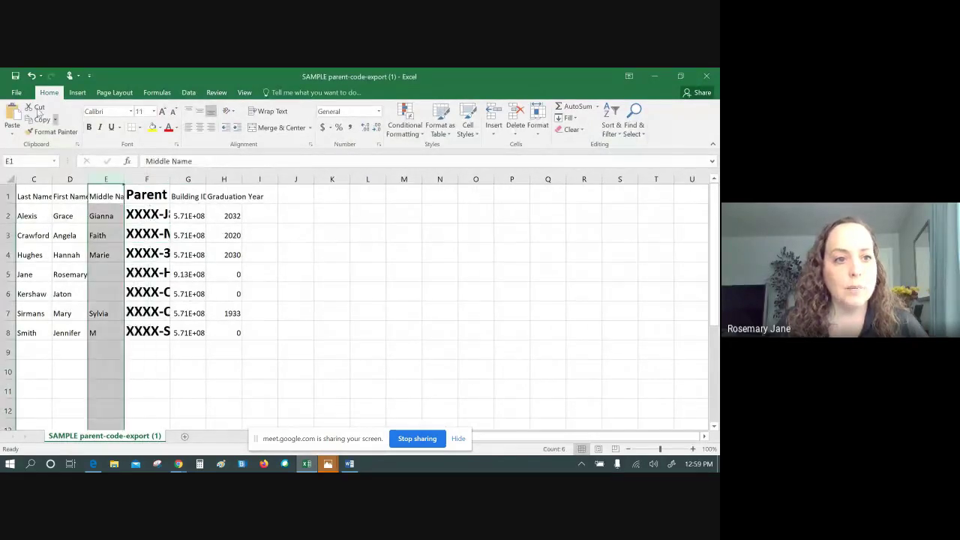
{"action": "left_click", "coordinate": [51, 131]}
{"action": "left_click", "coordinate": [146, 179]}
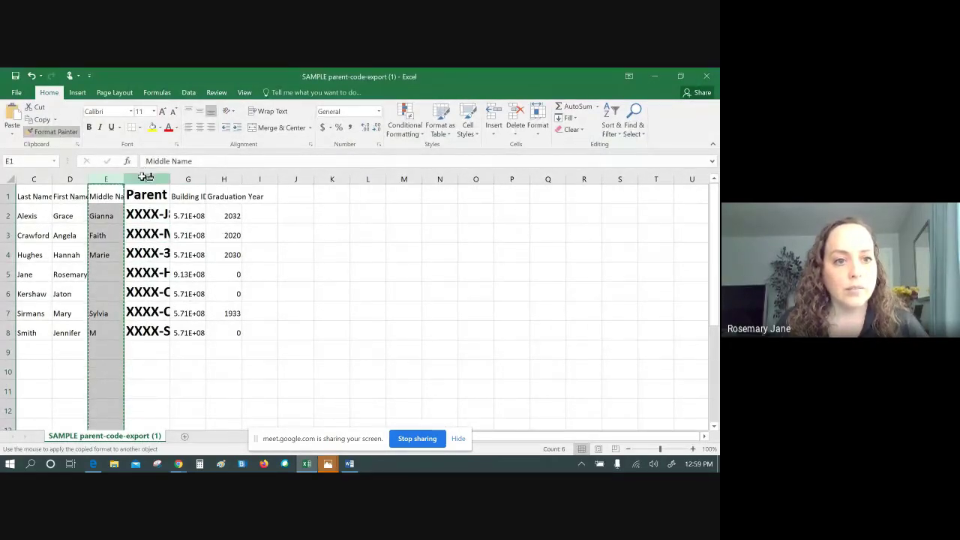
{"action": "left_click", "coordinate": [402, 213]}
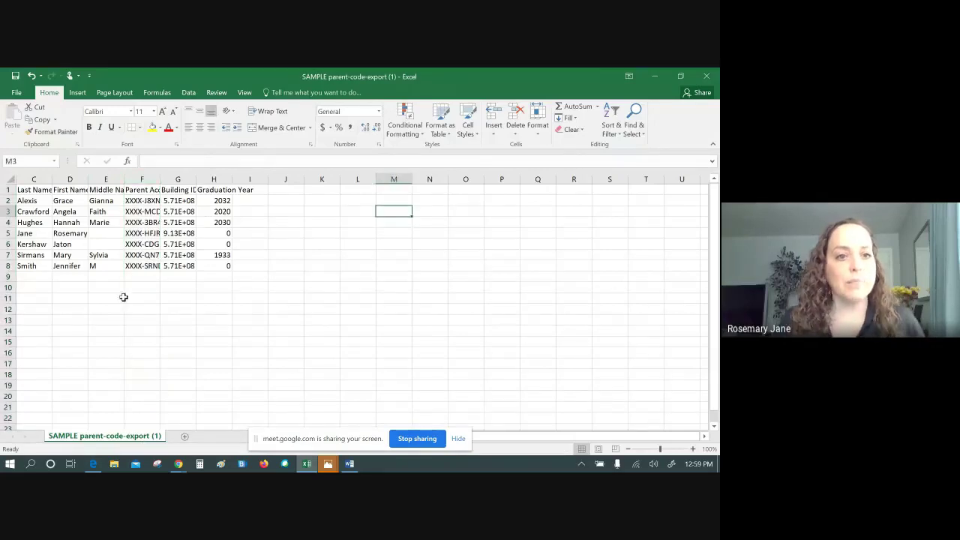
{"action": "left_click", "coordinate": [7, 179]}
{"action": "right_click", "coordinate": [5, 178]}
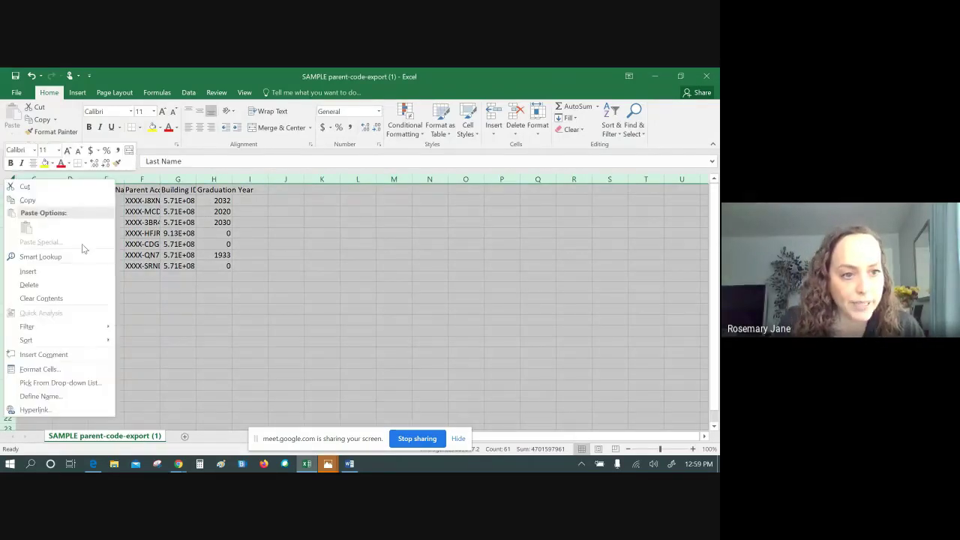
{"action": "key", "text": "Escape"}
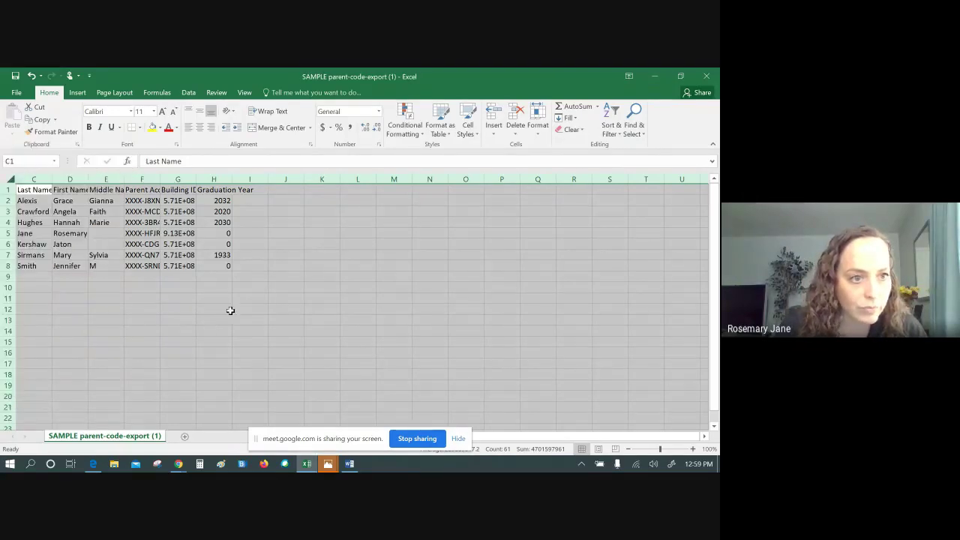
{"action": "right_click", "coordinate": [10, 178]}
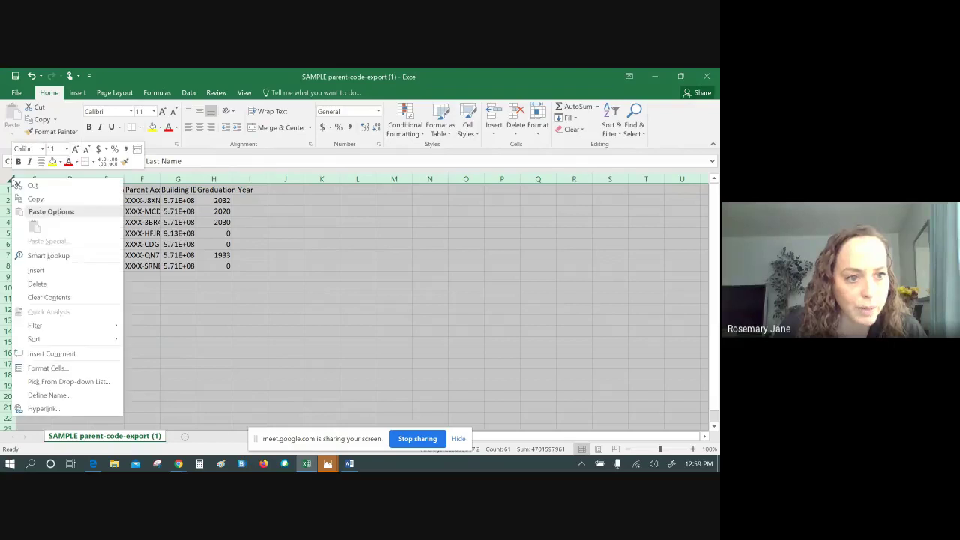
{"action": "key", "text": "Escape"}
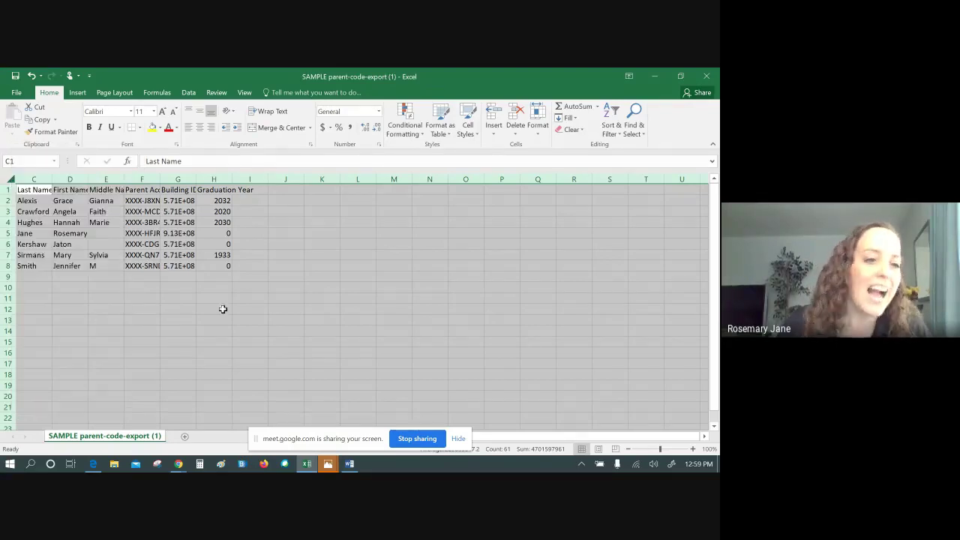
{"action": "left_click", "coordinate": [145, 275]}
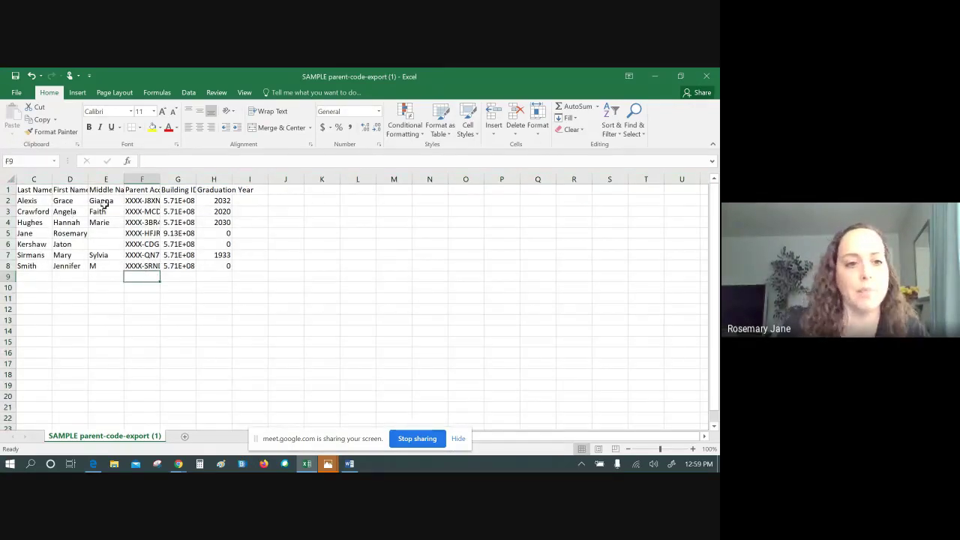
Step: Widen the Parent Access Code column to fit the full codes and set its font size to 18
{"action": "left_click", "coordinate": [138, 178]}
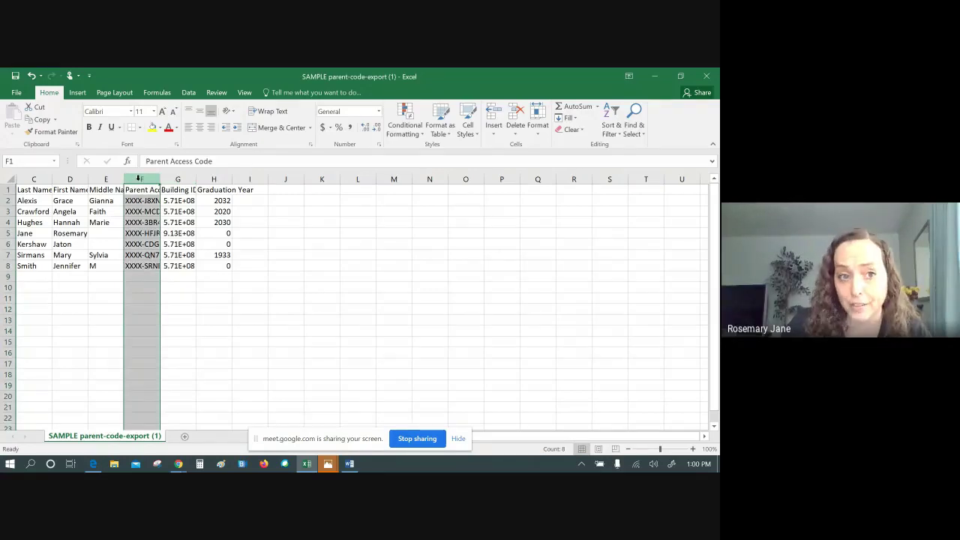
{"action": "left_click_drag", "start_coordinate": [160, 180], "coordinate": [200, 174]}
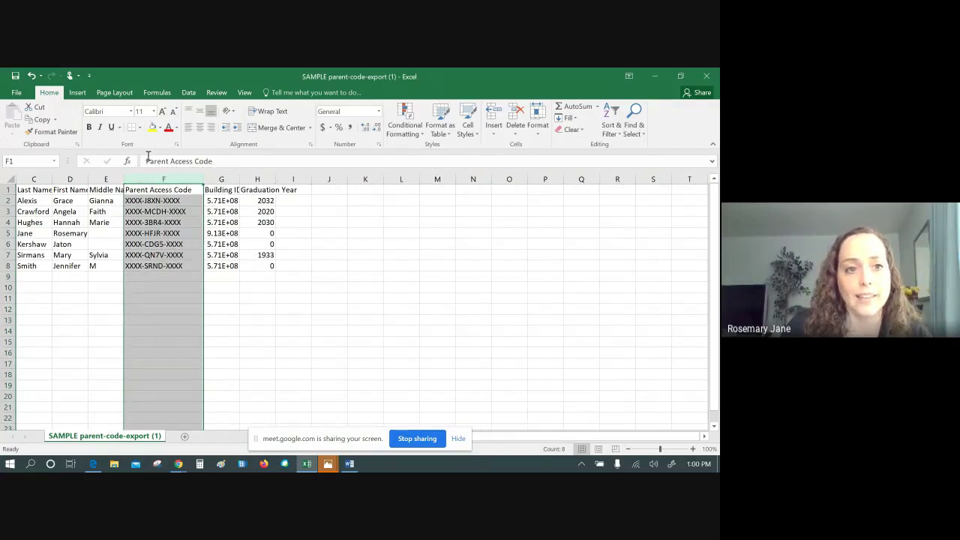
{"action": "left_click", "coordinate": [154, 112]}
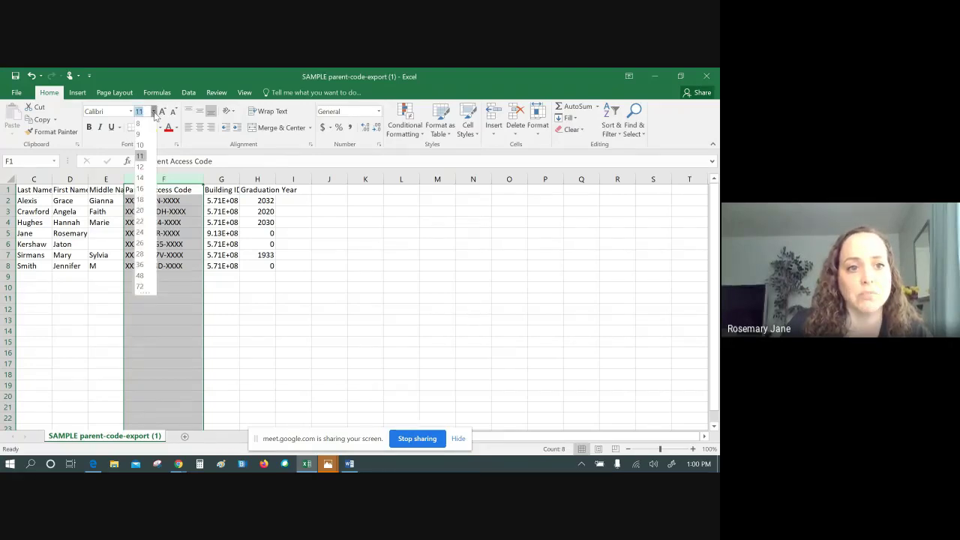
{"action": "left_click", "coordinate": [140, 199]}
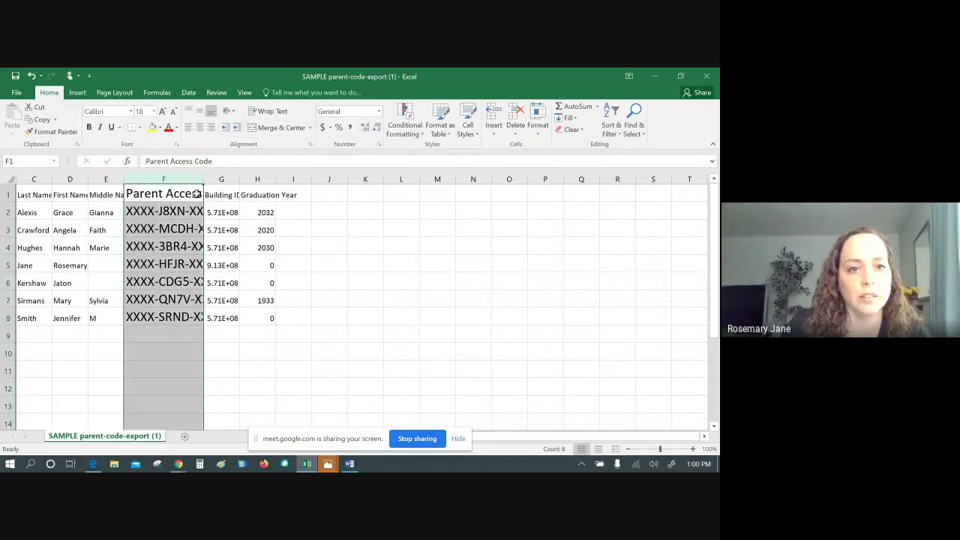
Step: Widen the Parent Access Code column to show the full codes, slightly reduce the header row's height, and select the first student's code
{"action": "left_click_drag", "start_coordinate": [203, 180], "coordinate": [231, 180]}
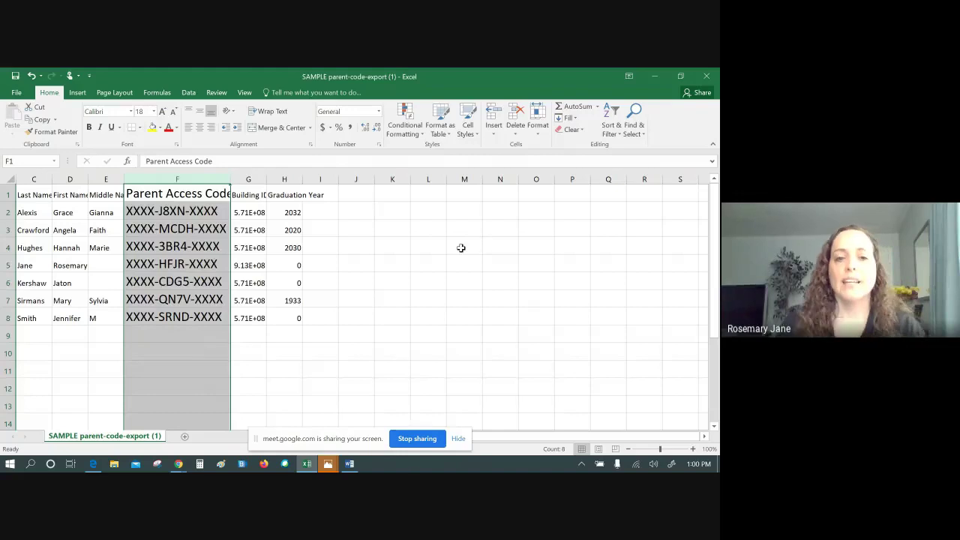
{"action": "left_click", "coordinate": [461, 248]}
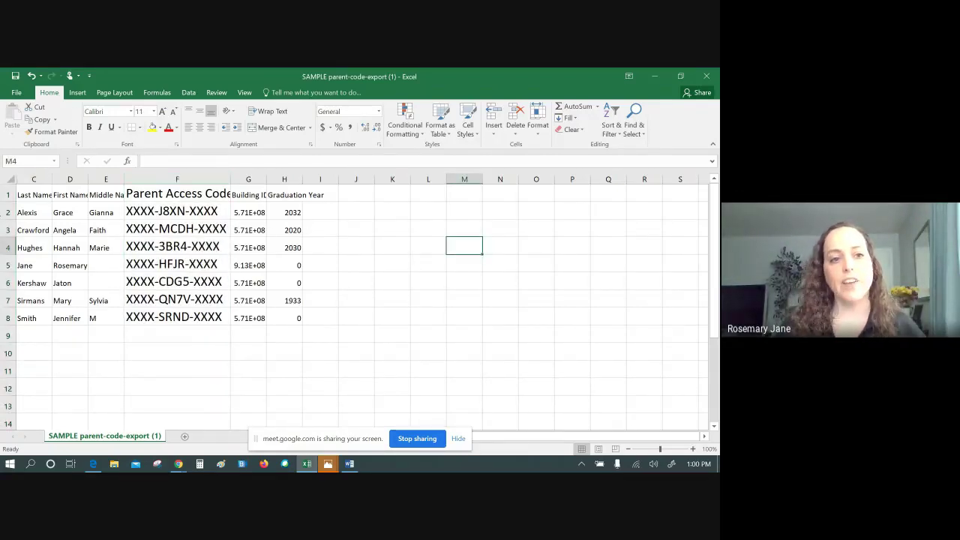
{"action": "left_click_drag", "start_coordinate": [8, 203], "coordinate": [7, 200]}
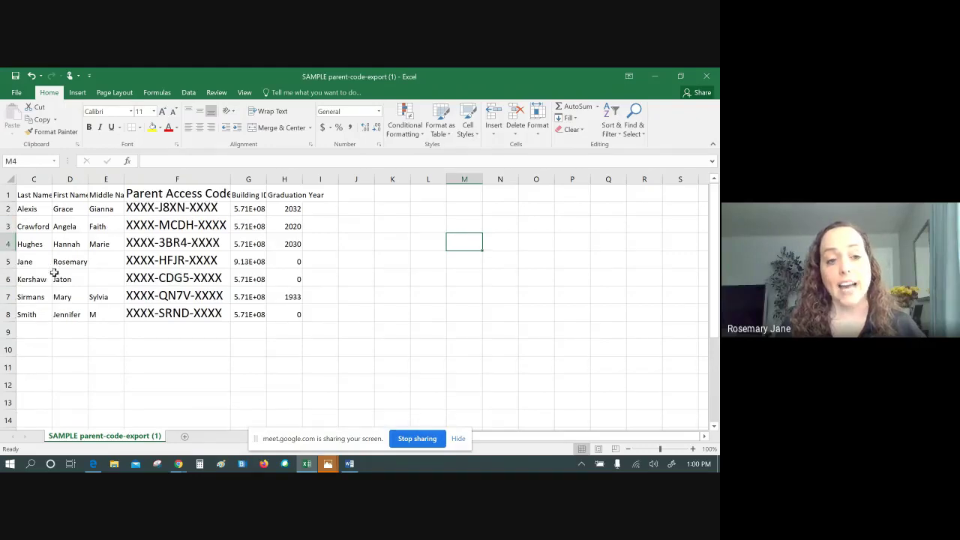
{"action": "left_click", "coordinate": [154, 208]}
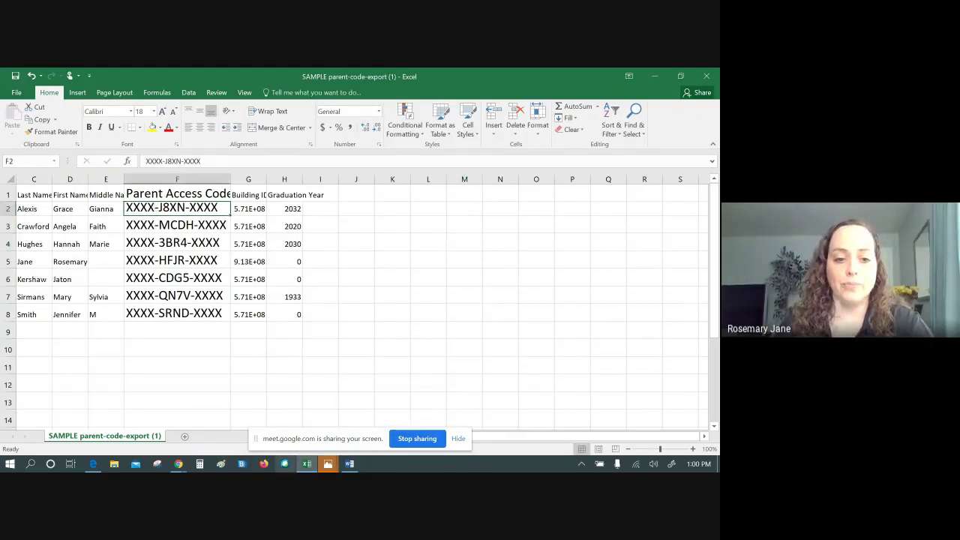
Step: Switch to Microsoft Edge and show the parent sign-up page with its access code field, reached from the Schoology homepage
{"action": "left_click", "coordinate": [93, 464]}
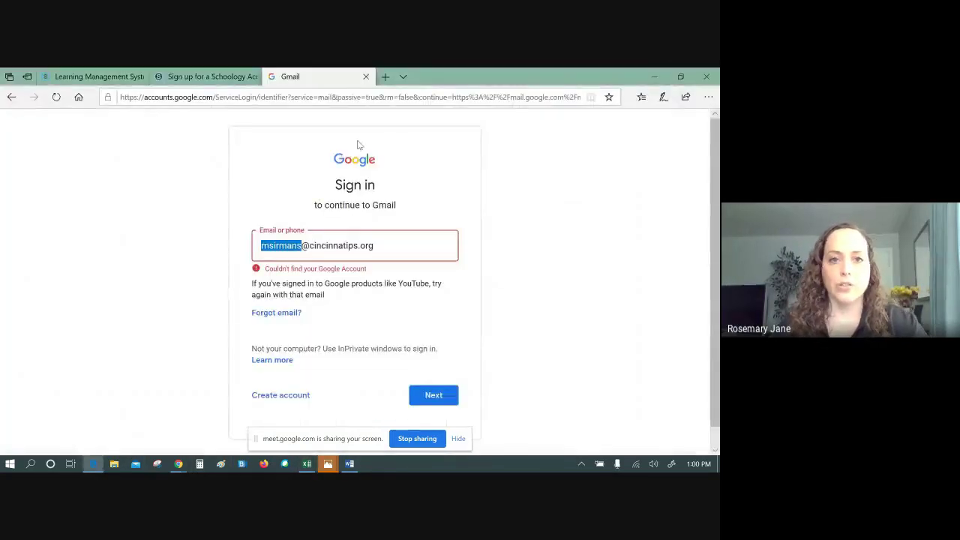
{"action": "left_click", "coordinate": [210, 80]}
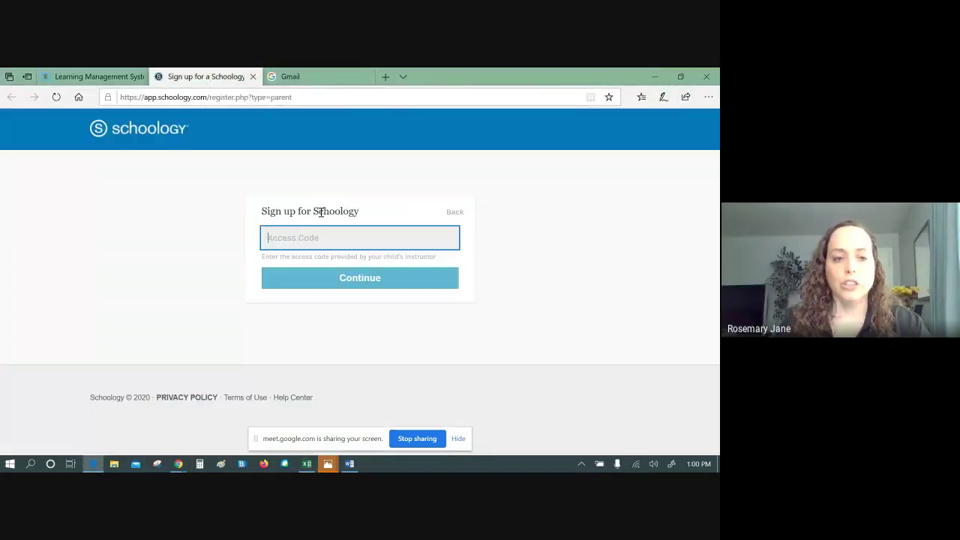
{"action": "left_click", "coordinate": [92, 77]}
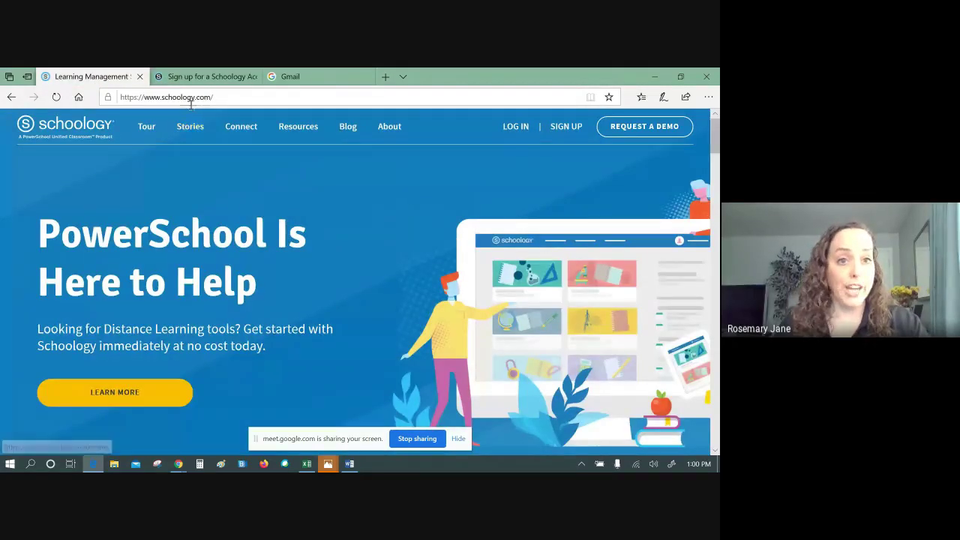
{"action": "mouse_move", "coordinate": [575, 128]}
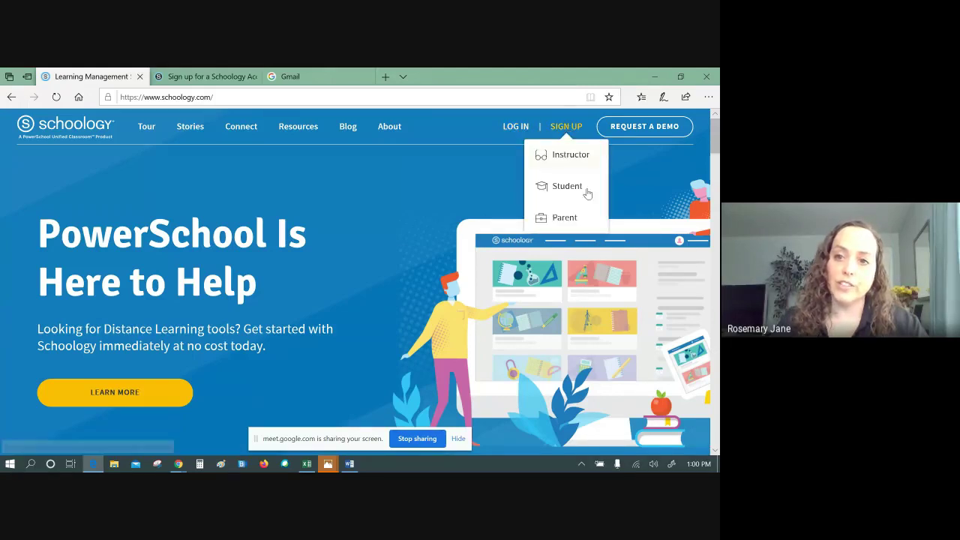
{"action": "left_click", "coordinate": [566, 217]}
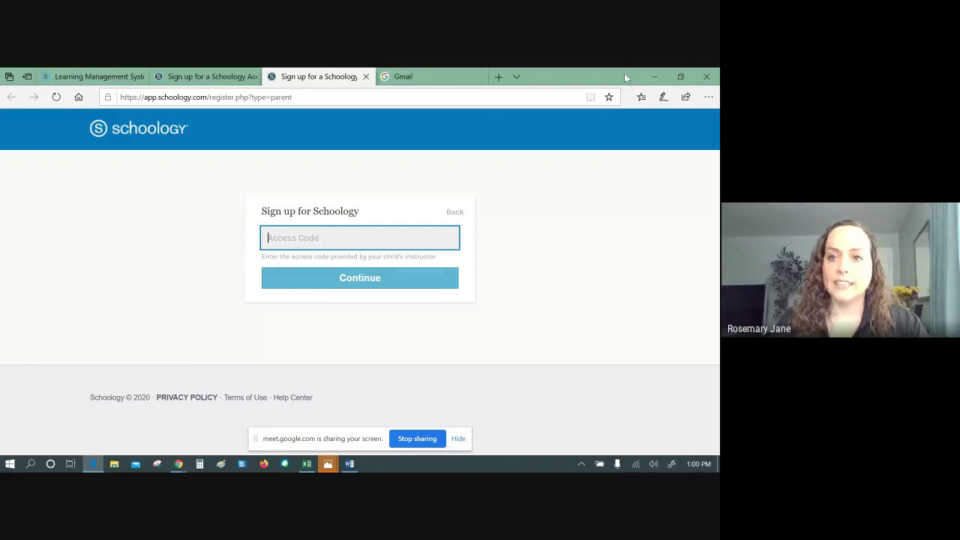
{"action": "left_click", "coordinate": [654, 77]}
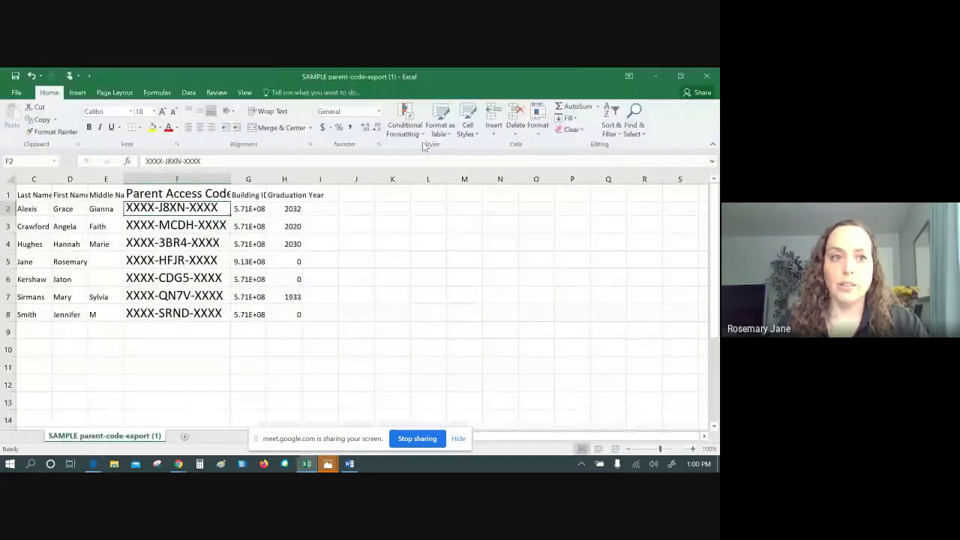
Step: Return to the Google Meet call in Chrome and check the recent chat messages and the call's recording option
{"action": "left_click", "coordinate": [658, 82]}
{"action": "left_click", "coordinate": [319, 77]}
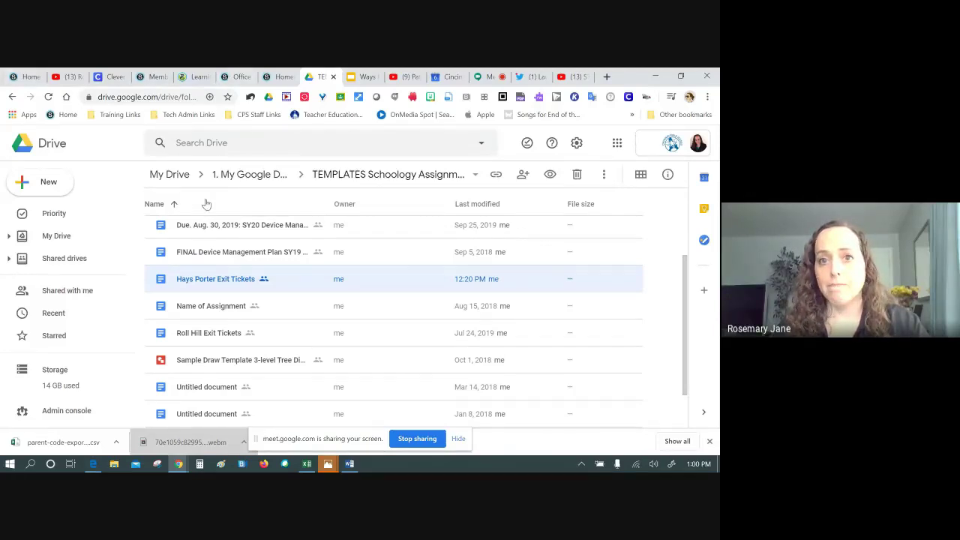
{"action": "left_click", "coordinate": [486, 77]}
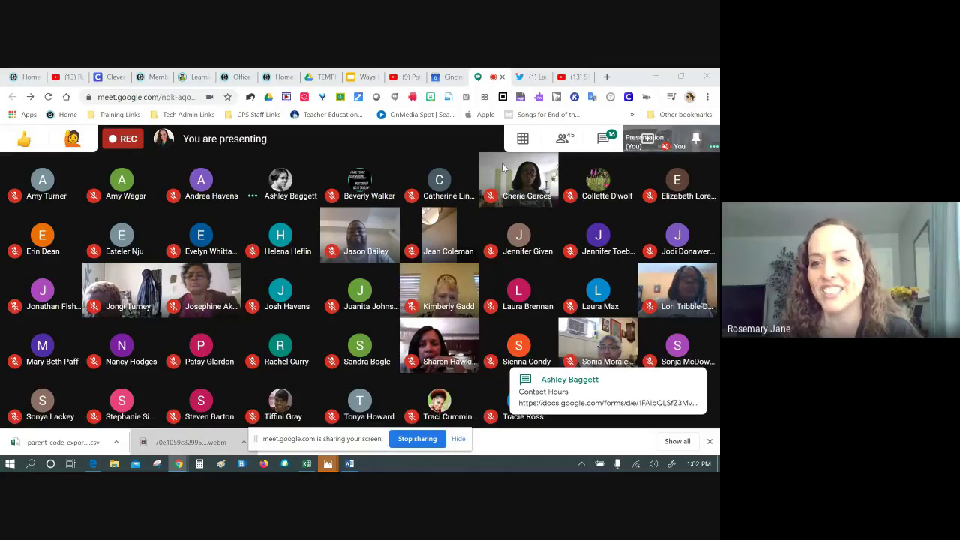
{"action": "left_click", "coordinate": [602, 139]}
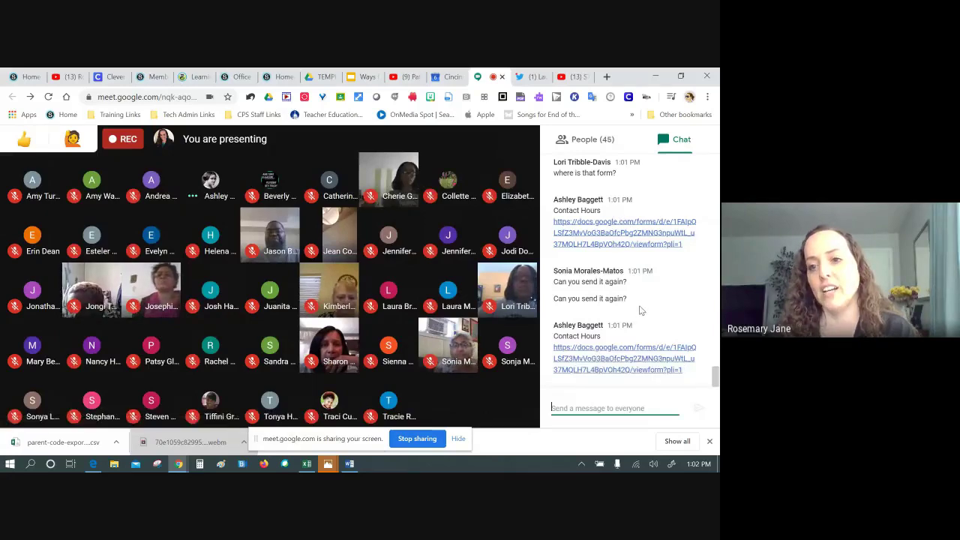
{"action": "scroll", "coordinate": [639, 309], "scroll_direction": "up", "scroll_amount": 3}
{"action": "scroll", "coordinate": [637, 289], "scroll_direction": "down", "scroll_amount": 2}
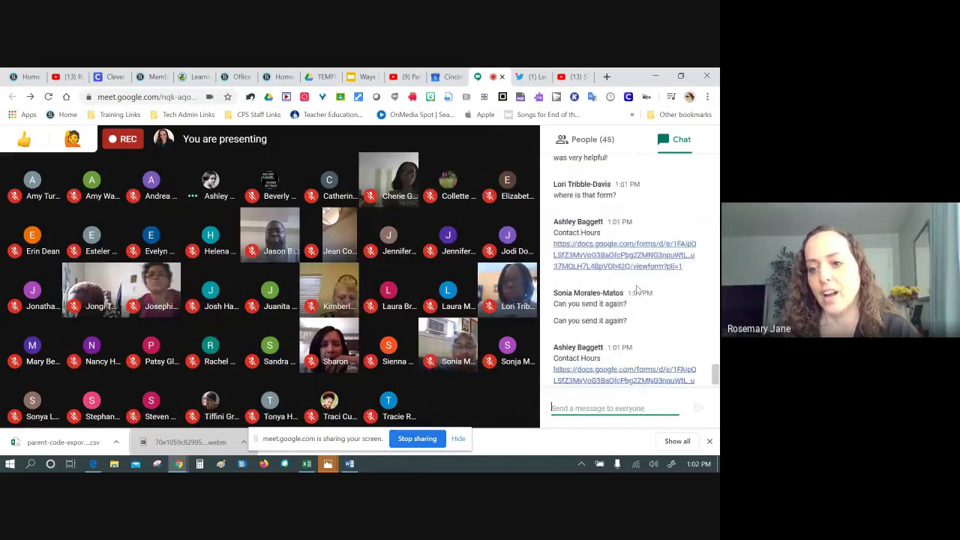
{"action": "scroll", "coordinate": [637, 288], "scroll_direction": "down", "scroll_amount": 1}
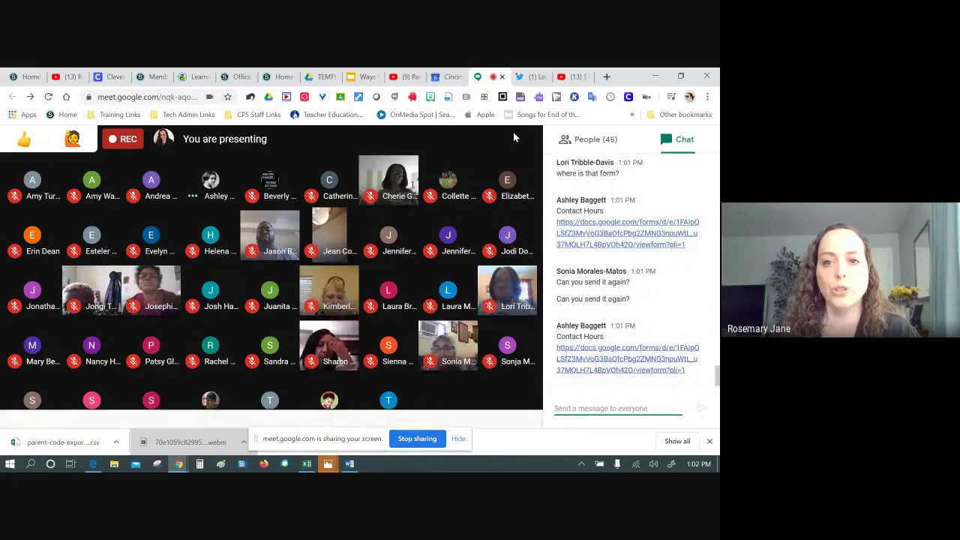
{"action": "key", "text": "Escape"}
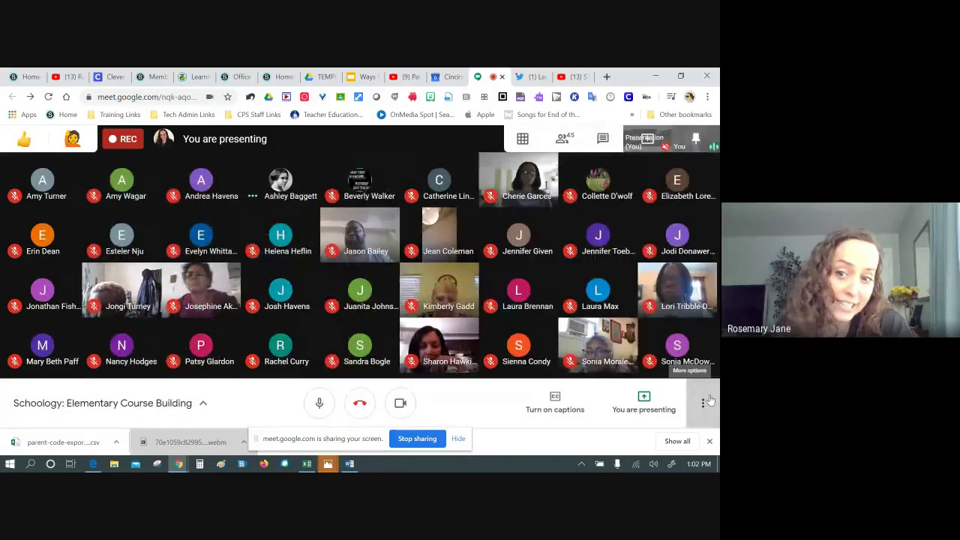
{"action": "left_click", "coordinate": [706, 401]}
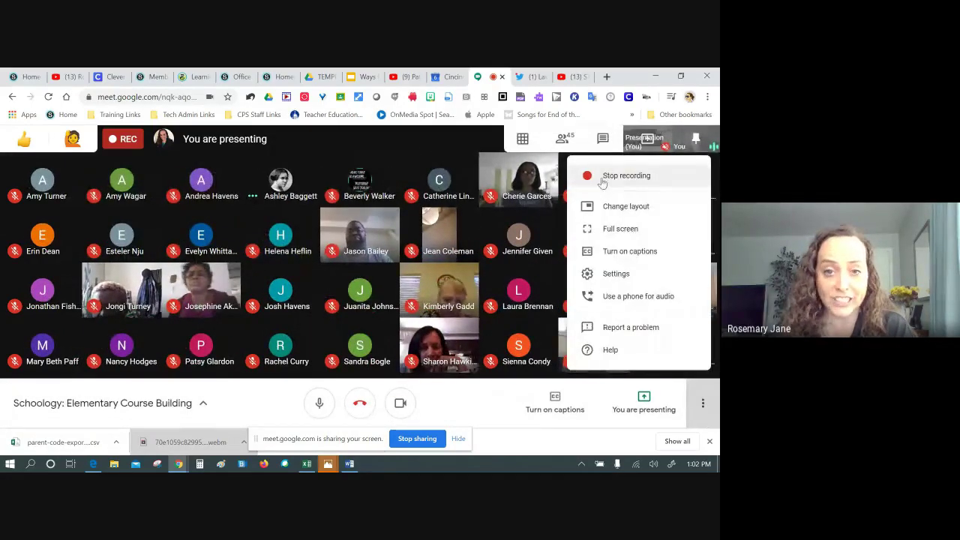
{"action": "left_click", "coordinate": [411, 139]}
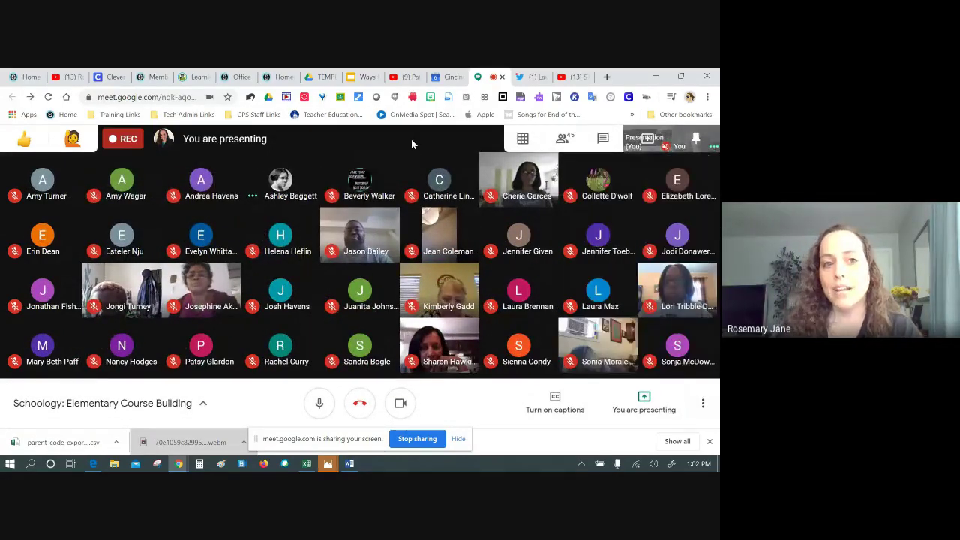
Step: Browse the uploaded training videos on the YouTube channel, and return to the meeting, marking the Move It exercise as done
{"action": "left_click", "coordinate": [66, 76]}
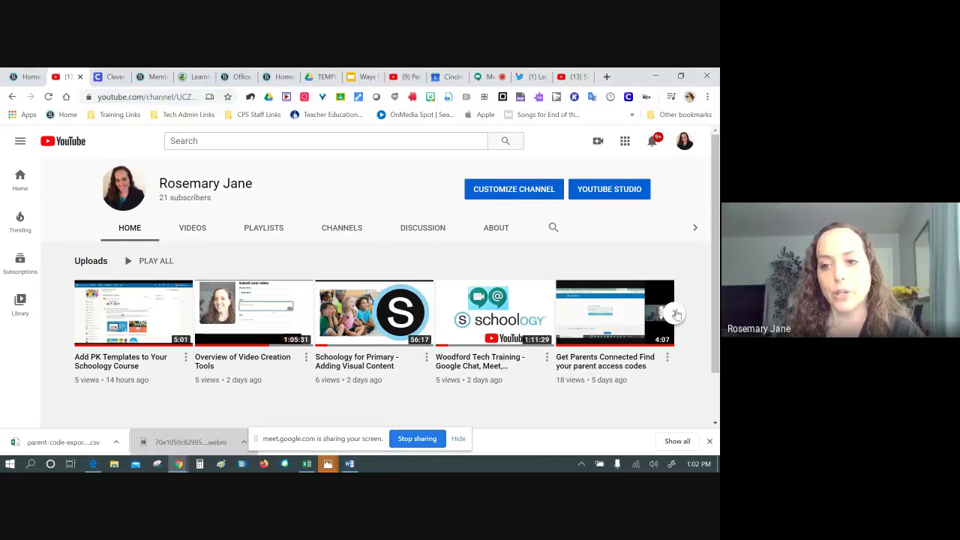
{"action": "left_click", "coordinate": [674, 314]}
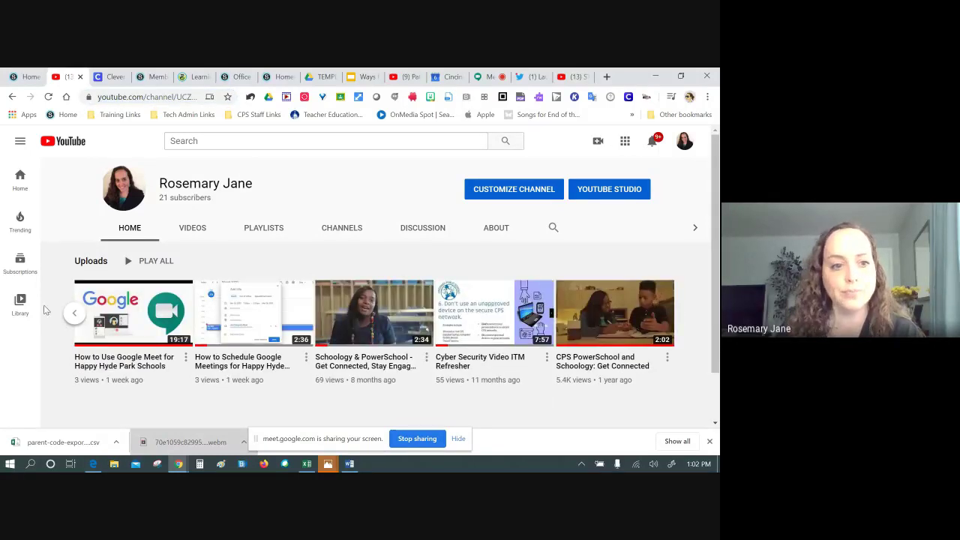
{"action": "left_click", "coordinate": [76, 314]}
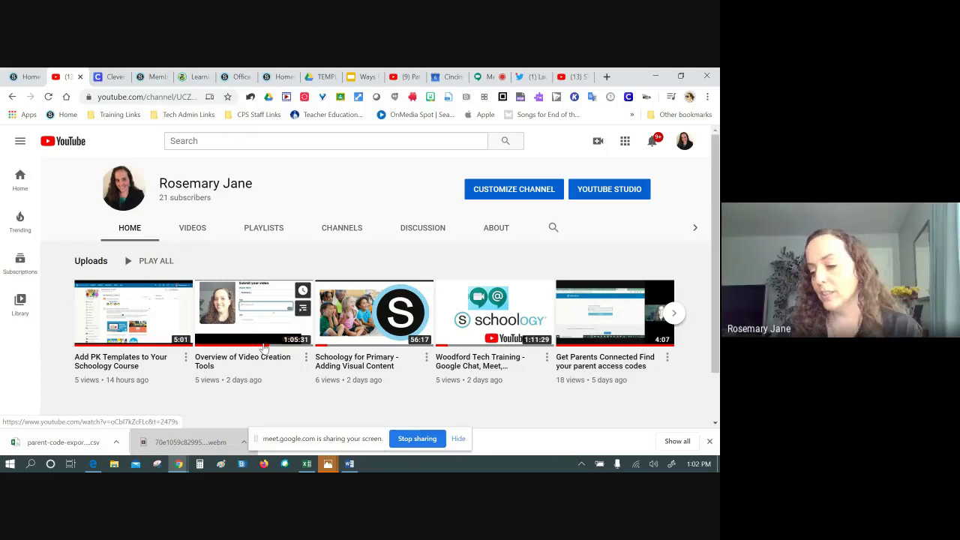
{"action": "left_click", "coordinate": [483, 76]}
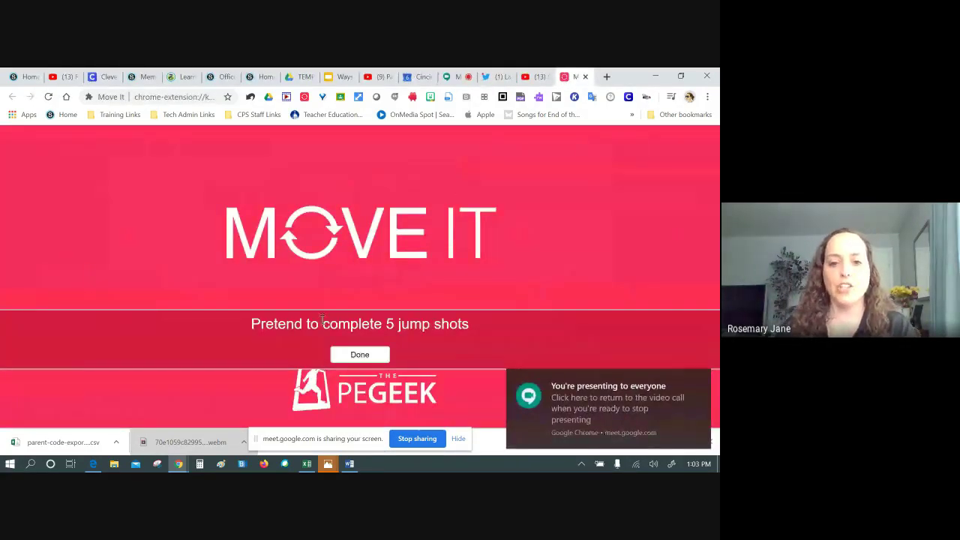
{"action": "left_click", "coordinate": [360, 354]}
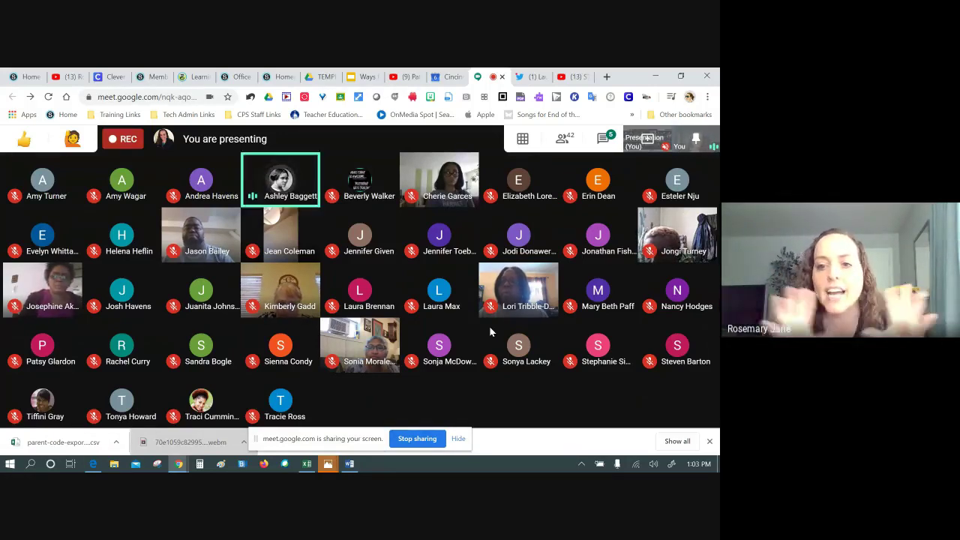
Step: Move the Schoology Office of Curriculum and Instruction tab directly after the Meet tab and display the Courses page in it
{"action": "left_click", "coordinate": [235, 77]}
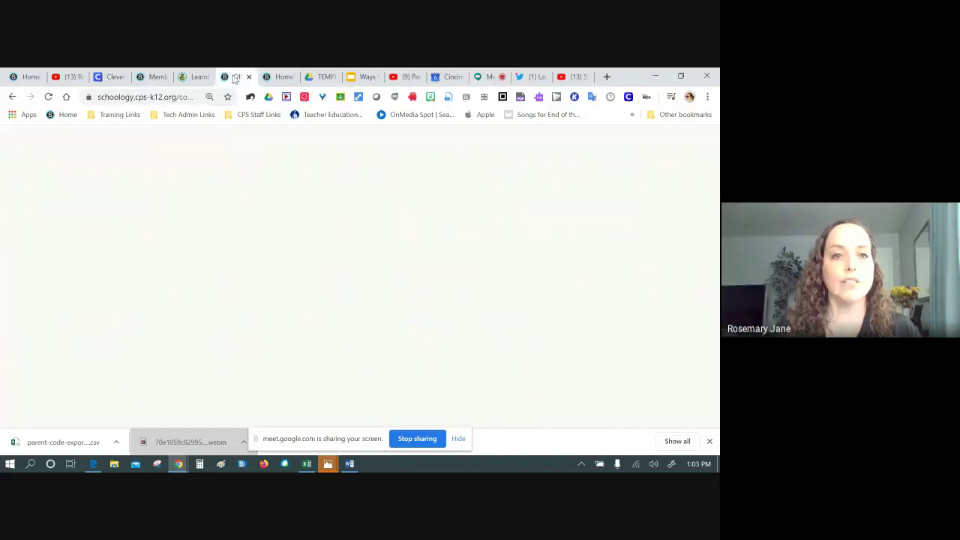
{"action": "left_click_drag", "start_coordinate": [261, 79], "coordinate": [495, 79]}
{"action": "left_click", "coordinate": [445, 76]}
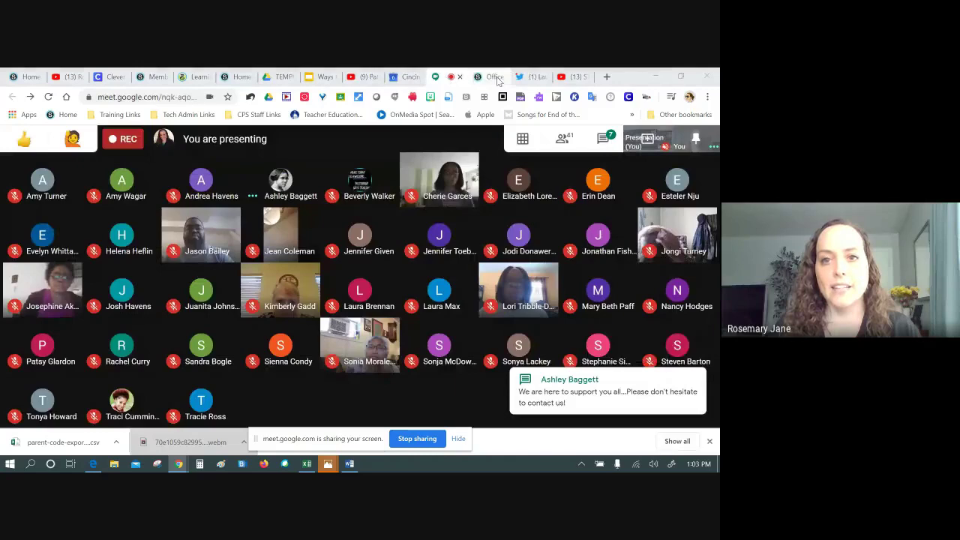
{"action": "left_click", "coordinate": [495, 77]}
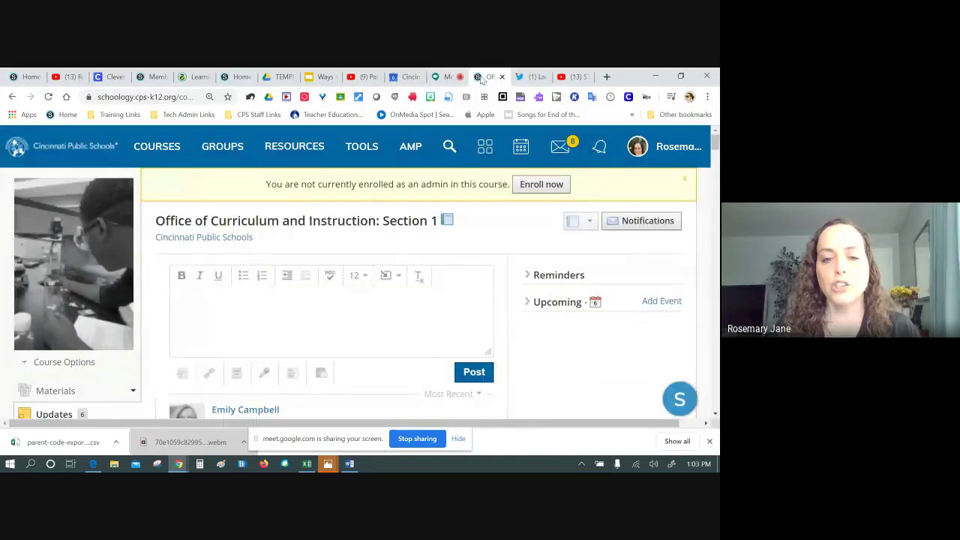
{"action": "left_click", "coordinate": [150, 141]}
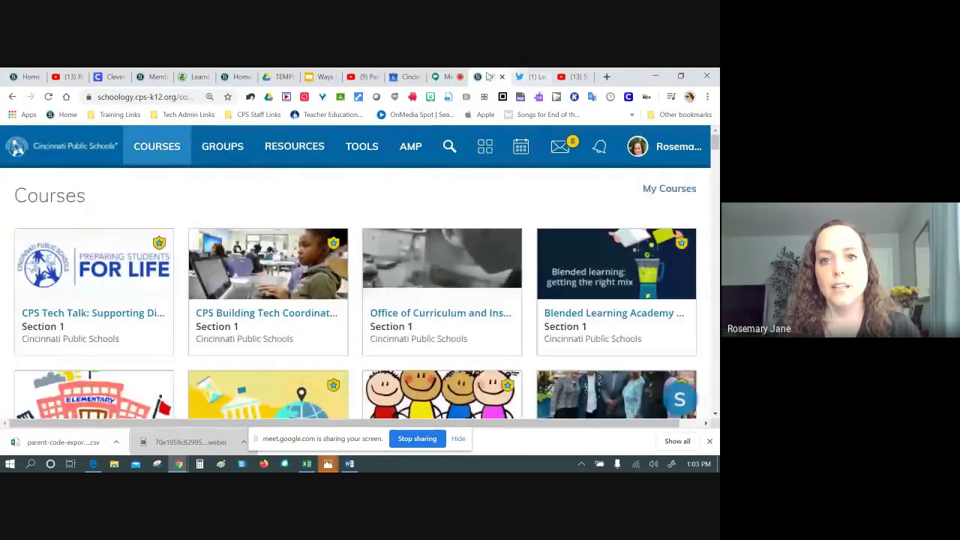
Step: Split the Meet and Schoology tabs into side-by-side windows using the Tab Resize 1x2 layout
{"action": "left_click", "coordinate": [444, 76]}
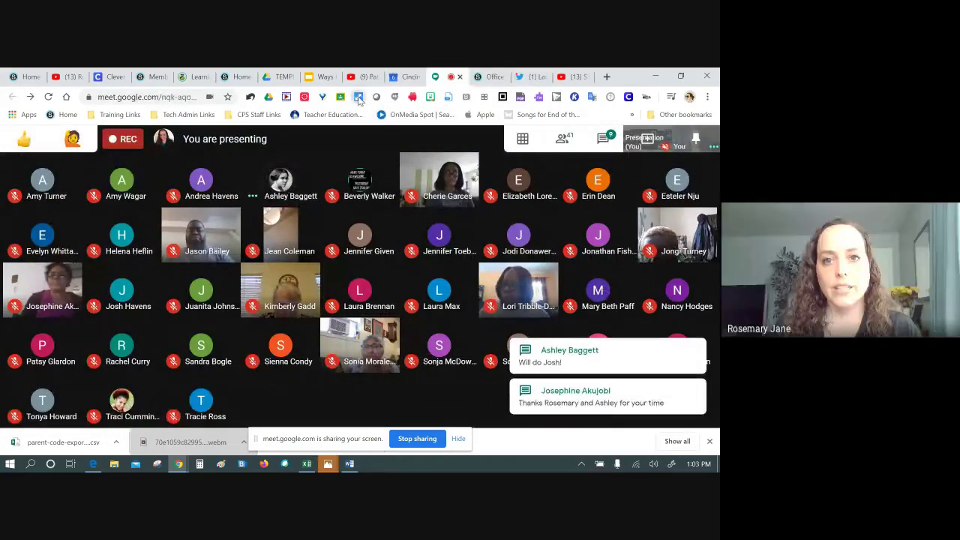
{"action": "left_click", "coordinate": [359, 98]}
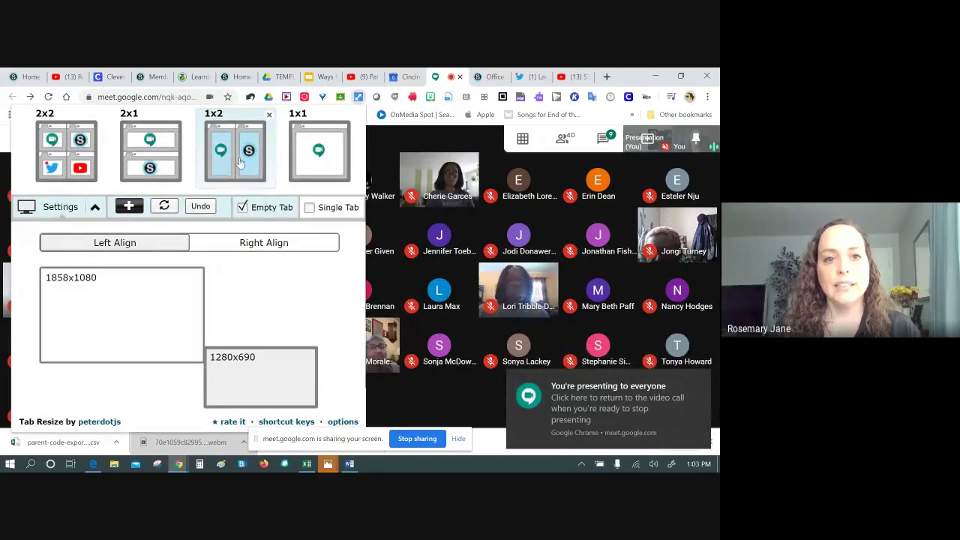
{"action": "left_click", "coordinate": [239, 154]}
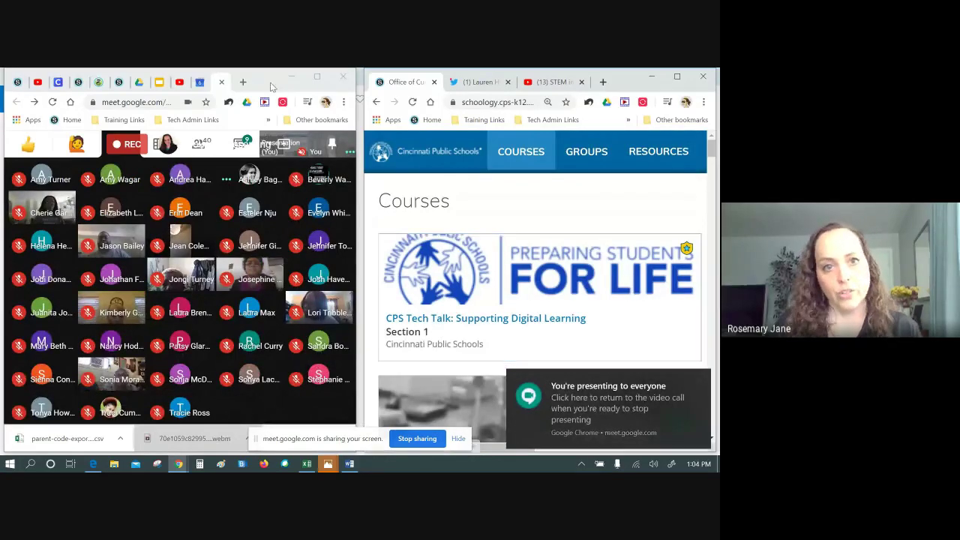
Step: Move the Schoology and Twitter tabs from the split-off window back into the window containing the Meet call
{"action": "left_click", "coordinate": [317, 76]}
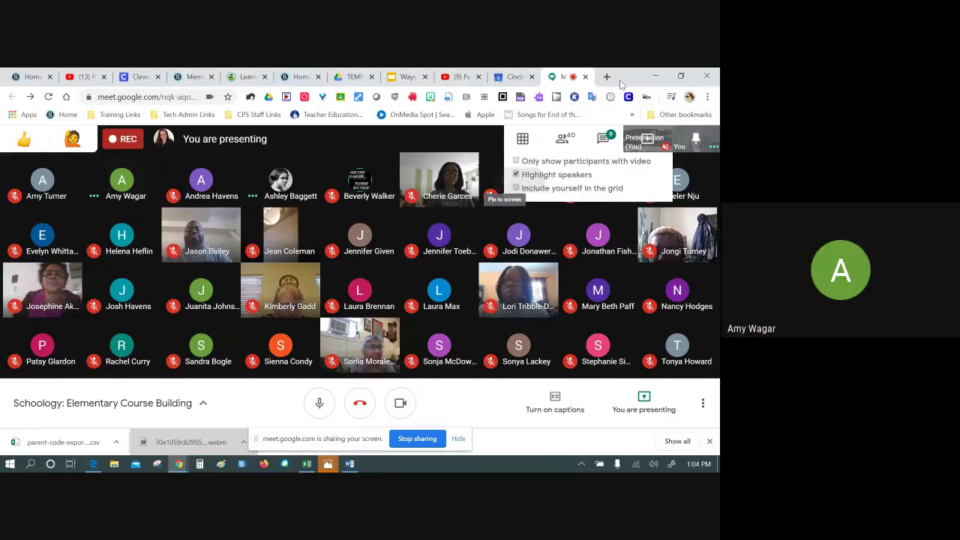
{"action": "key", "text": "super+Left"}
{"action": "left_click", "coordinate": [411, 86]}
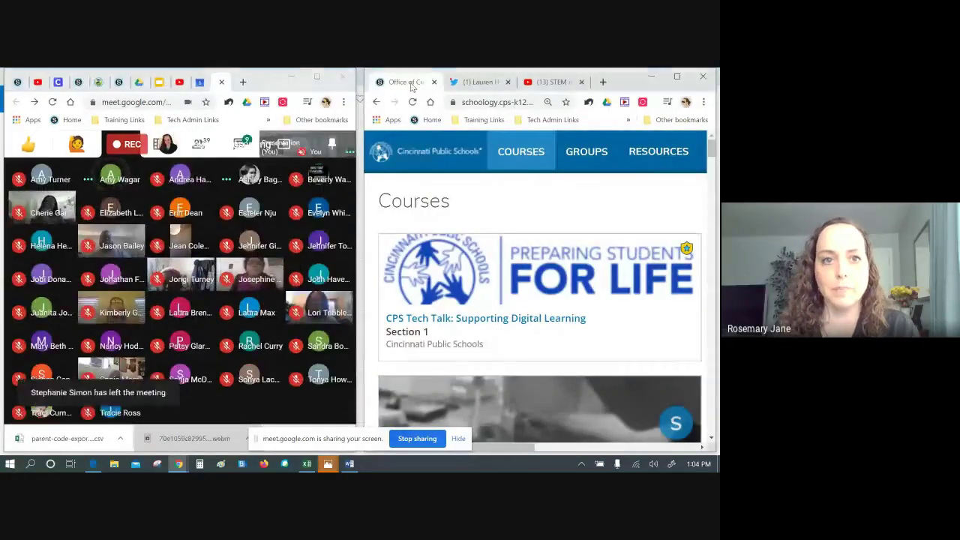
{"action": "left_click_drag", "start_coordinate": [411, 86], "coordinate": [233, 82]}
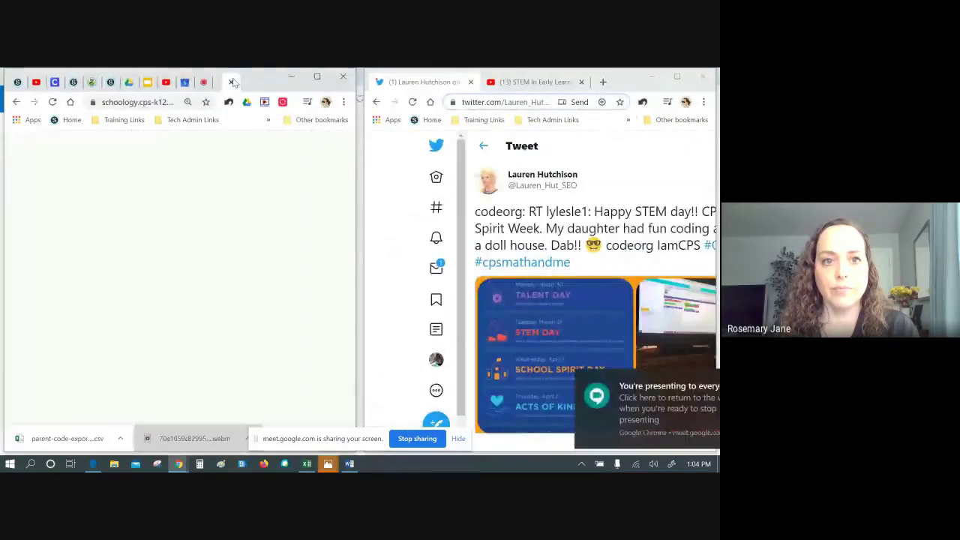
{"action": "left_click_drag", "start_coordinate": [432, 83], "coordinate": [270, 88]}
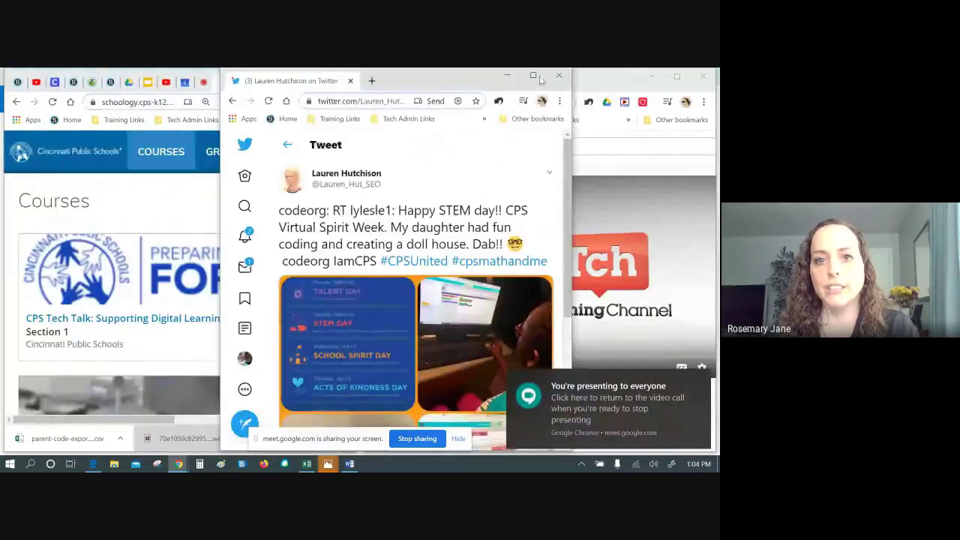
{"action": "left_click_drag", "start_coordinate": [315, 80], "coordinate": [253, 82]}
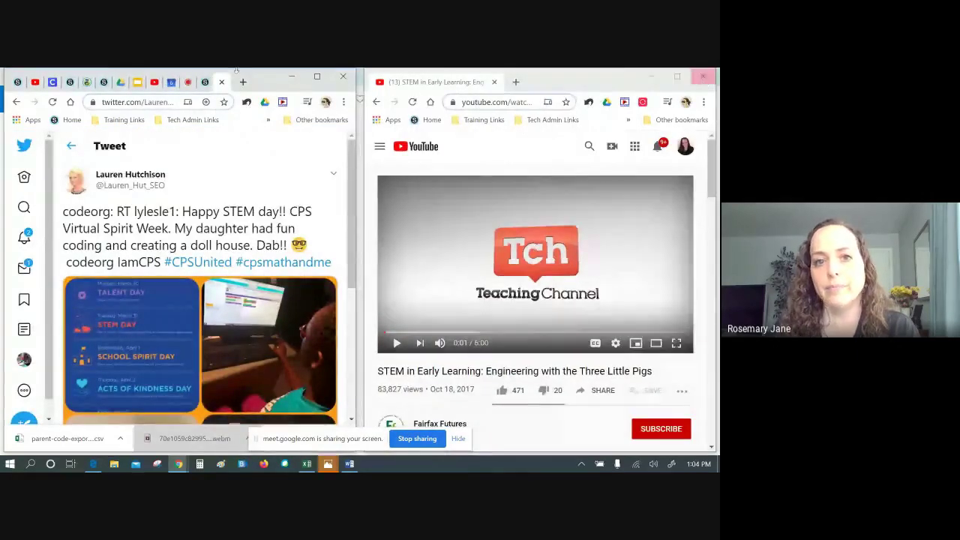
Step: Close the separate YouTube video window and maximize the remaining browser window
{"action": "left_click", "coordinate": [703, 77]}
{"action": "left_click", "coordinate": [317, 77]}
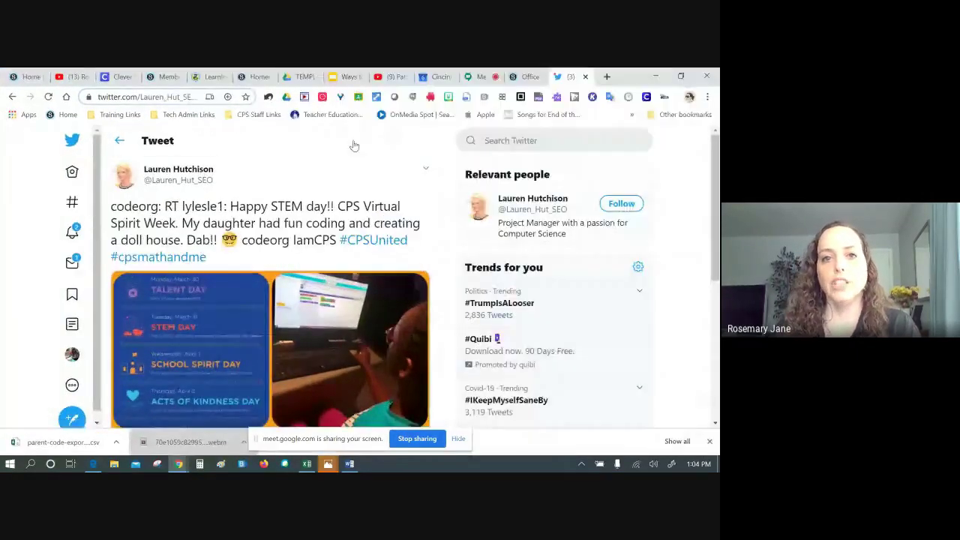
{"action": "left_click", "coordinate": [386, 77]}
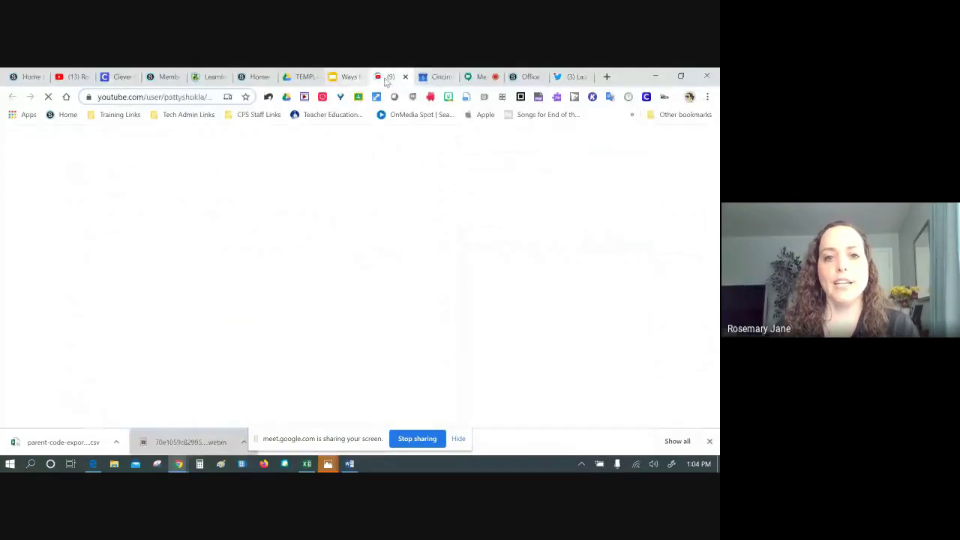
Step: Return to the Meet tab and place it side by side with the Schoology tab again using Tab Resize's 1x2 layout
{"action": "left_click", "coordinate": [473, 78]}
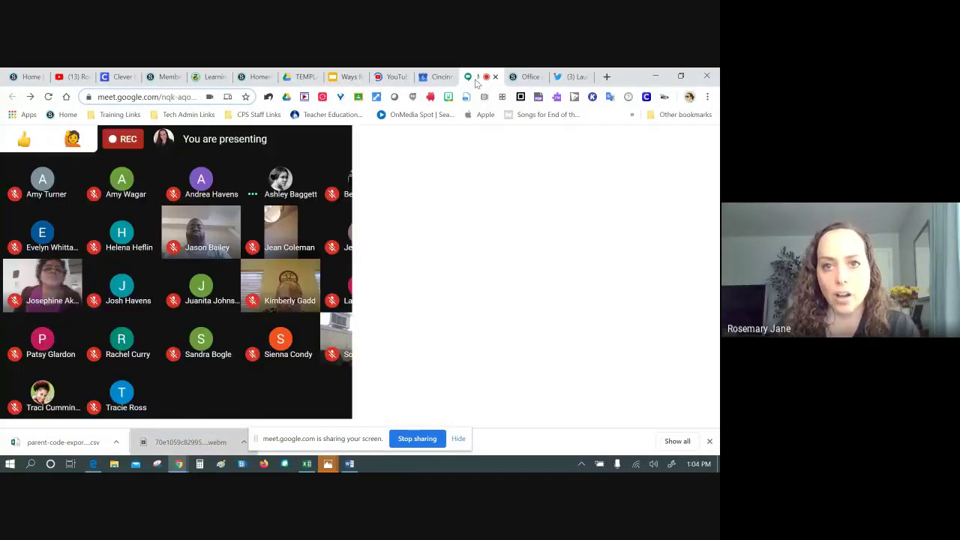
{"action": "left_click", "coordinate": [521, 78]}
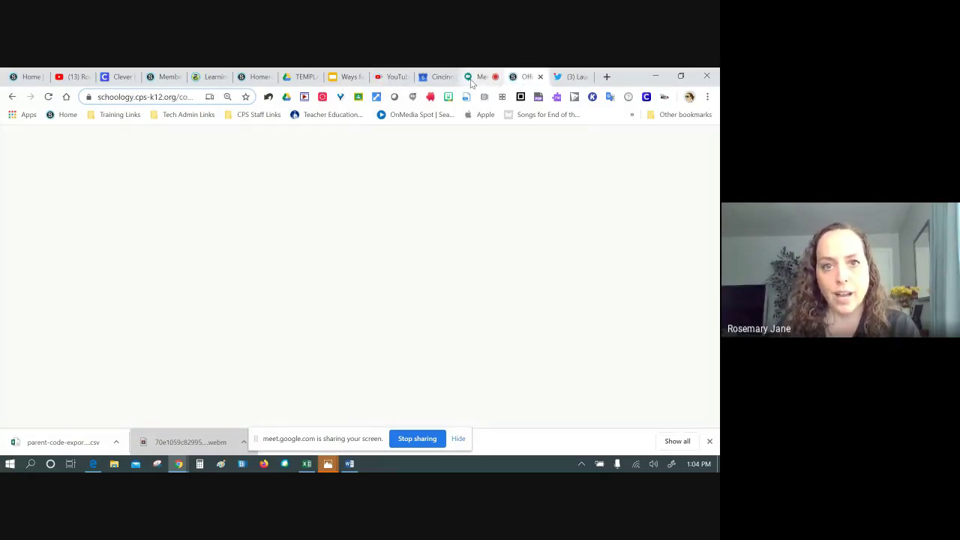
{"action": "left_click", "coordinate": [472, 78]}
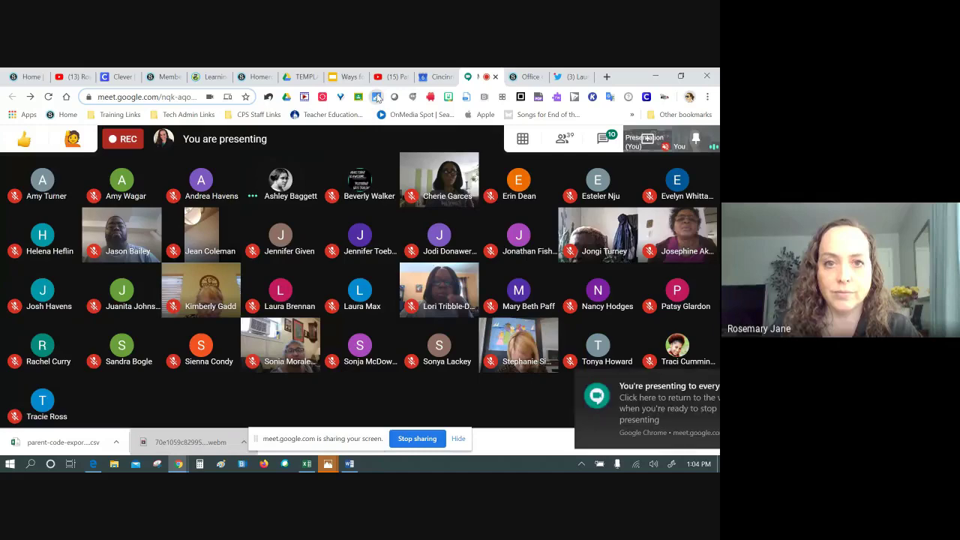
{"action": "left_click", "coordinate": [377, 99]}
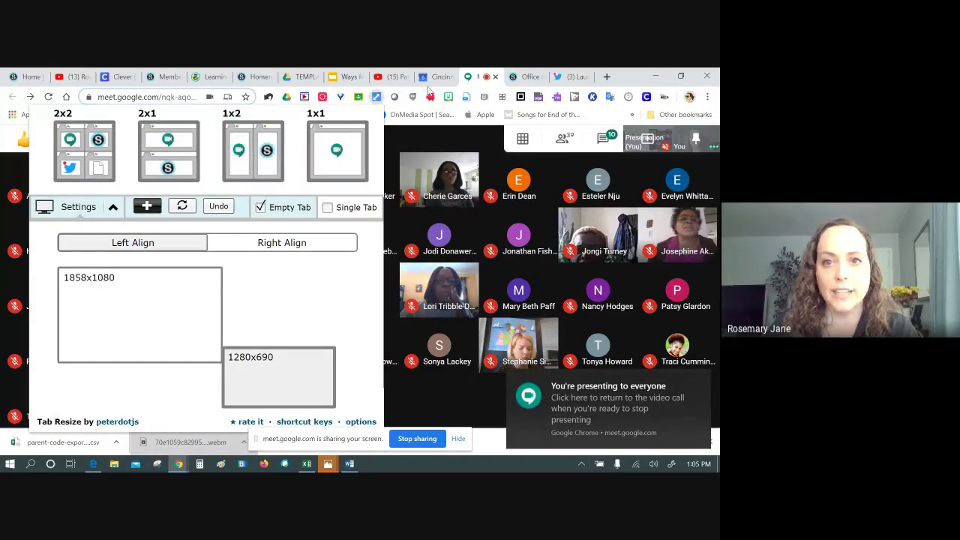
{"action": "left_click", "coordinate": [244, 144]}
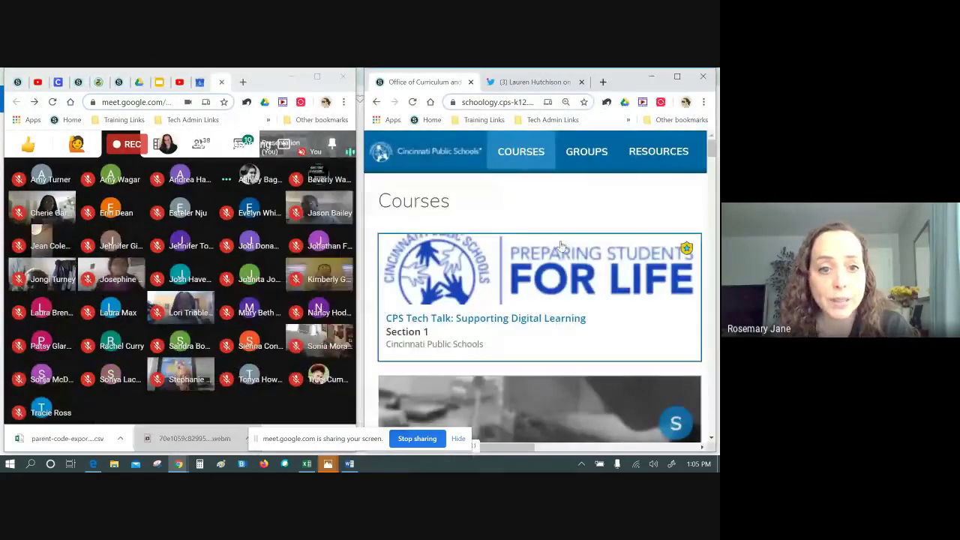
Step: Zoom out the Schoology page in the split-off window so more of it fits
{"action": "mouse_move", "coordinate": [17, 211]}
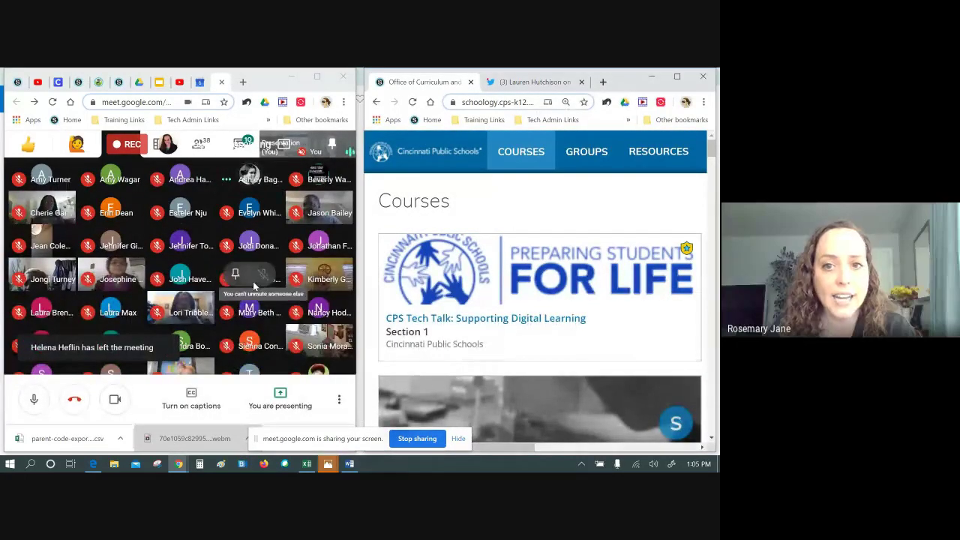
{"action": "left_click", "coordinate": [703, 103]}
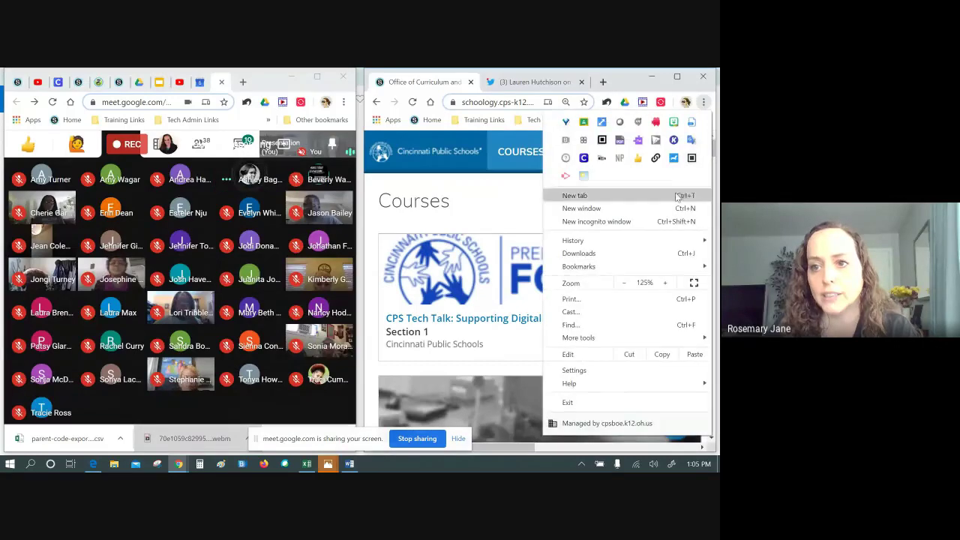
{"action": "left_click", "coordinate": [622, 287]}
{"action": "left_click", "coordinate": [505, 195]}
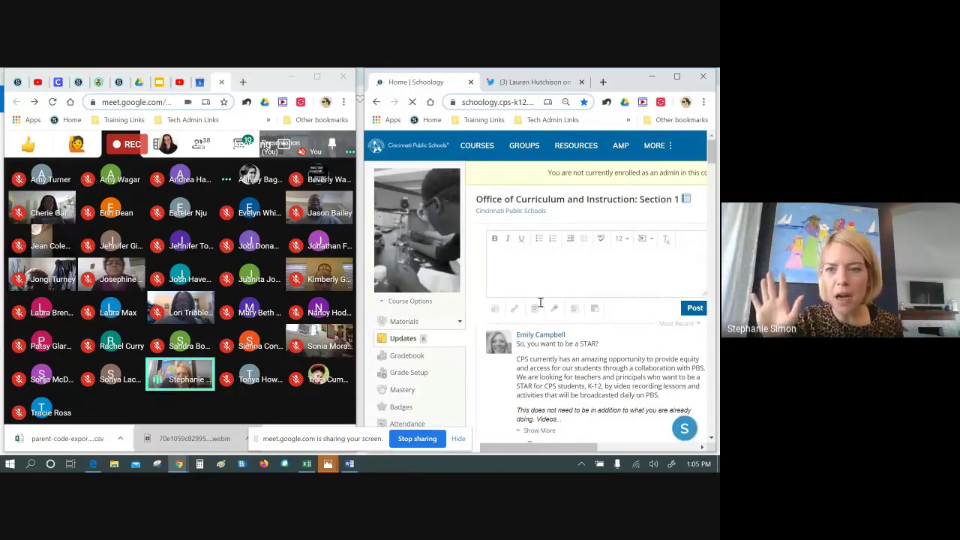
Step: Search Google for "chrome web store" in a new tab beside the Twitter tab and open the Chrome Web Store
{"action": "left_click", "coordinate": [568, 84]}
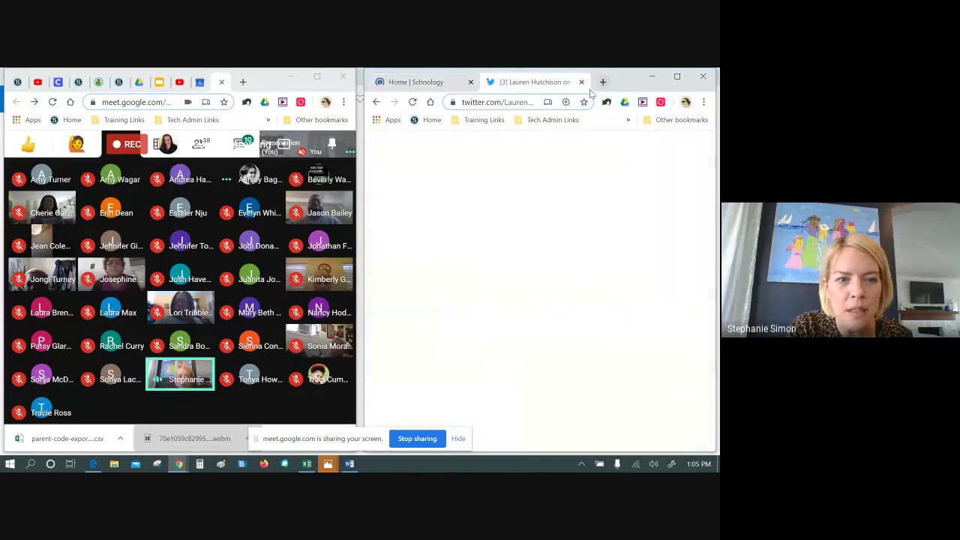
{"action": "left_click", "coordinate": [602, 83]}
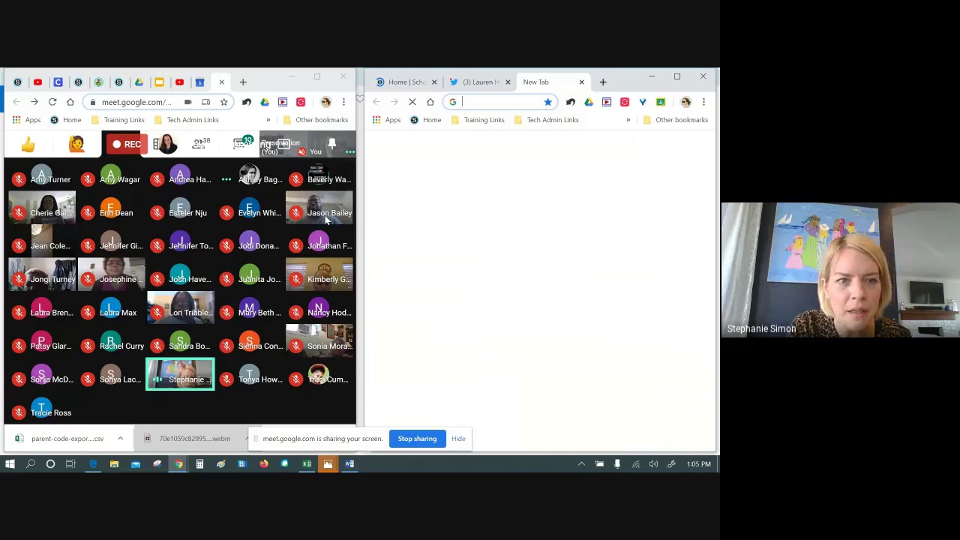
{"action": "type", "text": "chrome"}
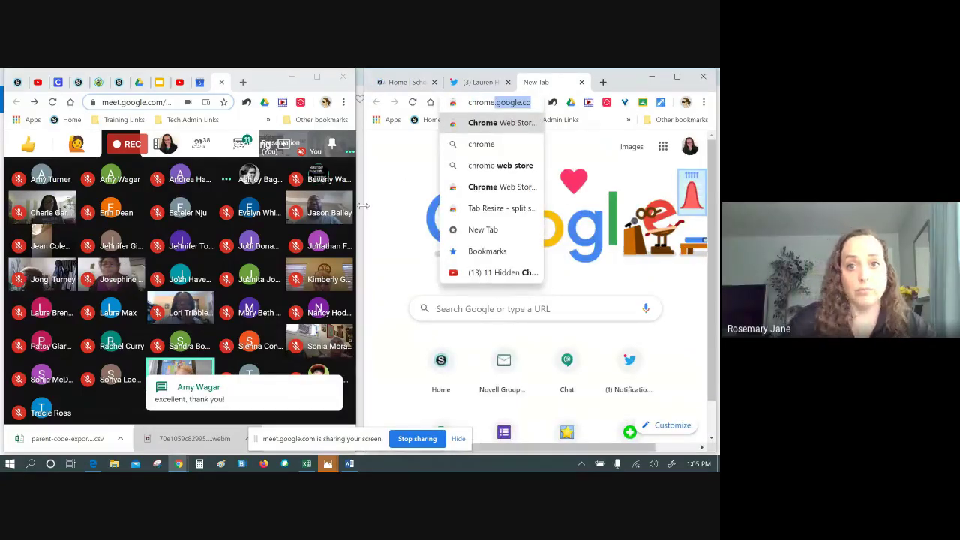
{"action": "type", "text": " web "}
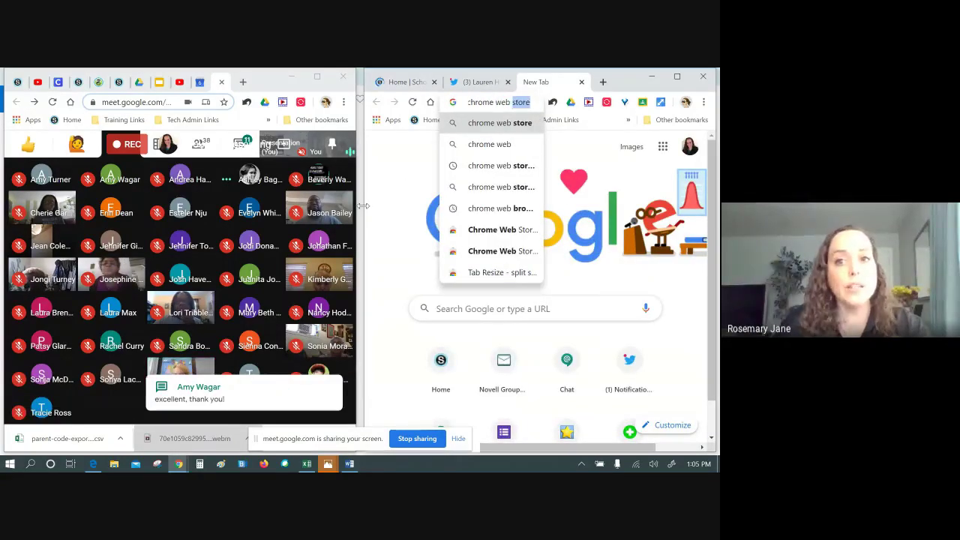
{"action": "type", "text": "store"}
{"action": "key", "text": "Return"}
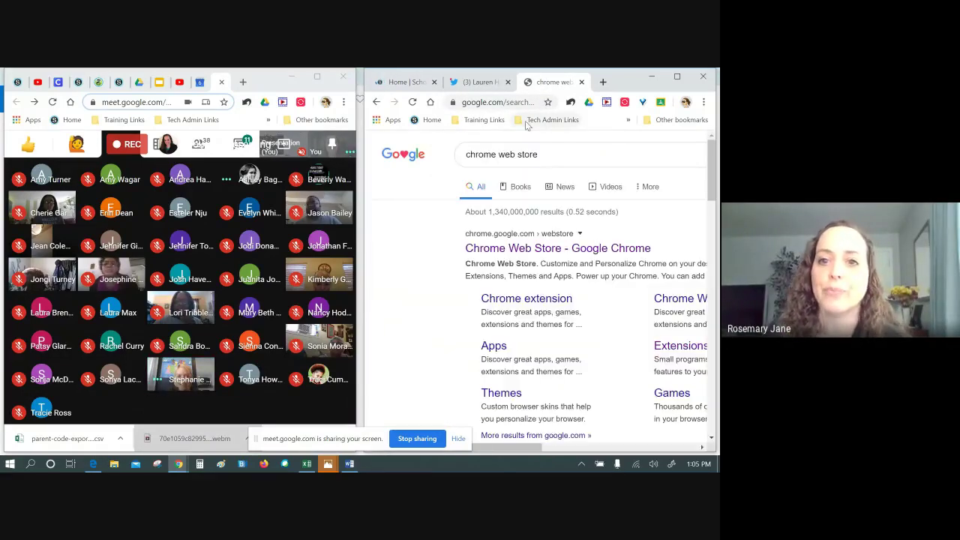
{"action": "left_click", "coordinate": [526, 254]}
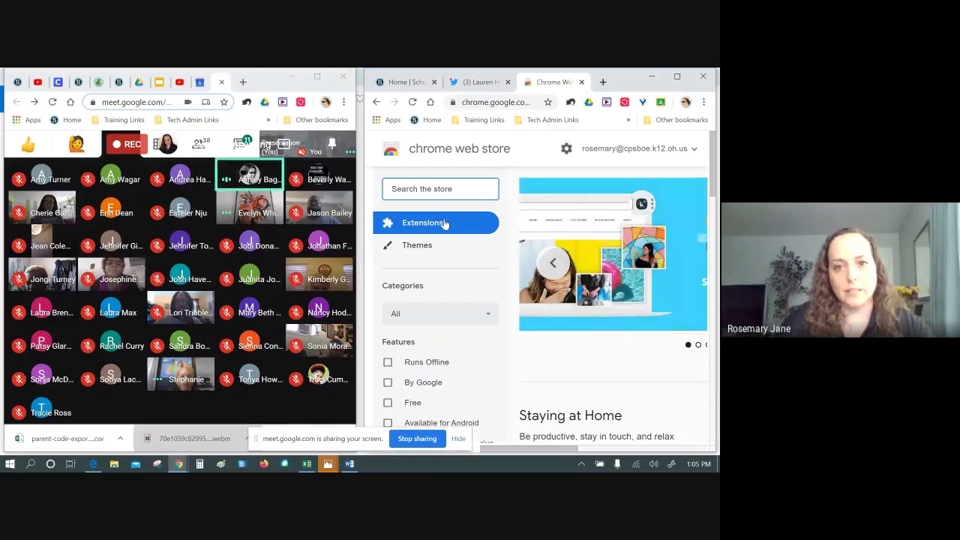
Step: Enter "tab resize" in the Chrome Web Store search and decline to end the unresponsive browser process
{"action": "left_click", "coordinate": [440, 191]}
{"action": "type", "text": "tab"}
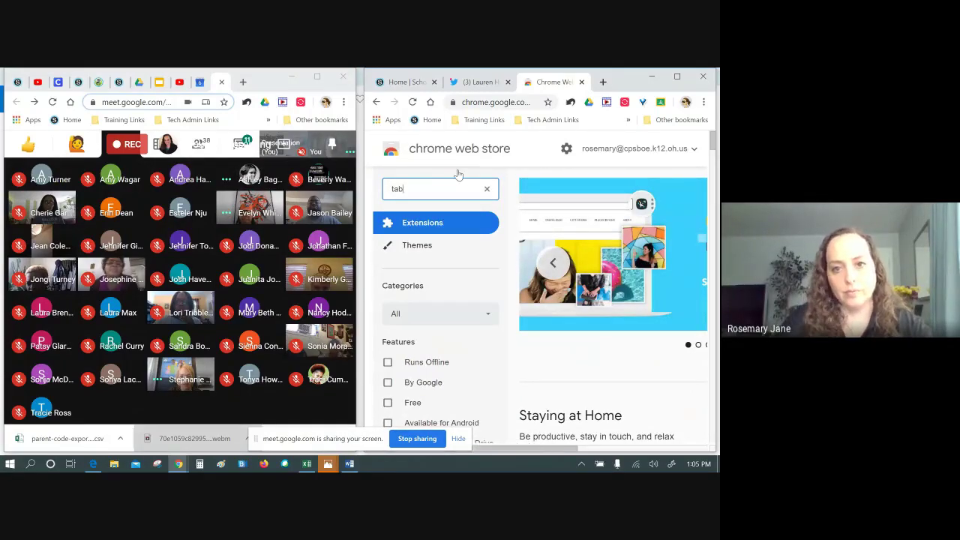
{"action": "type", "text": " res"}
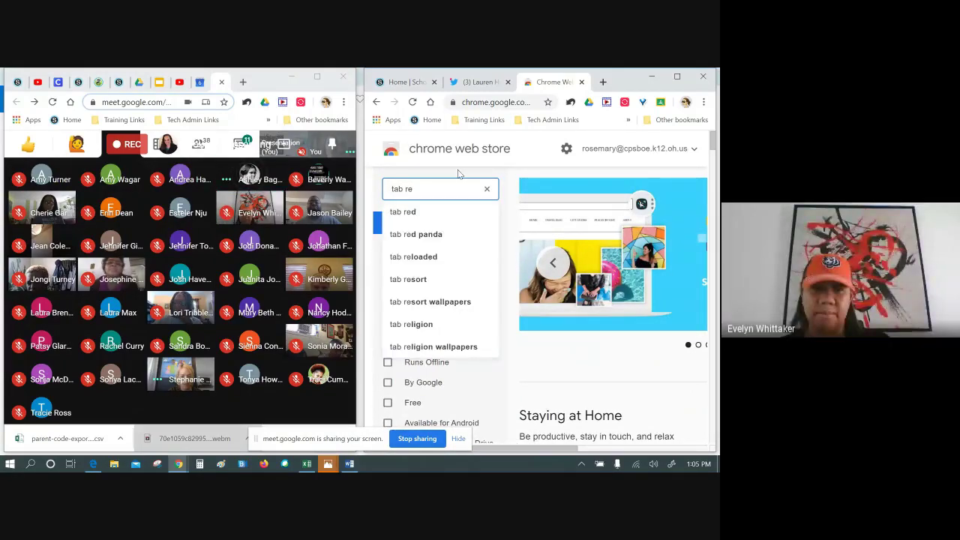
{"action": "type", "text": "ize"}
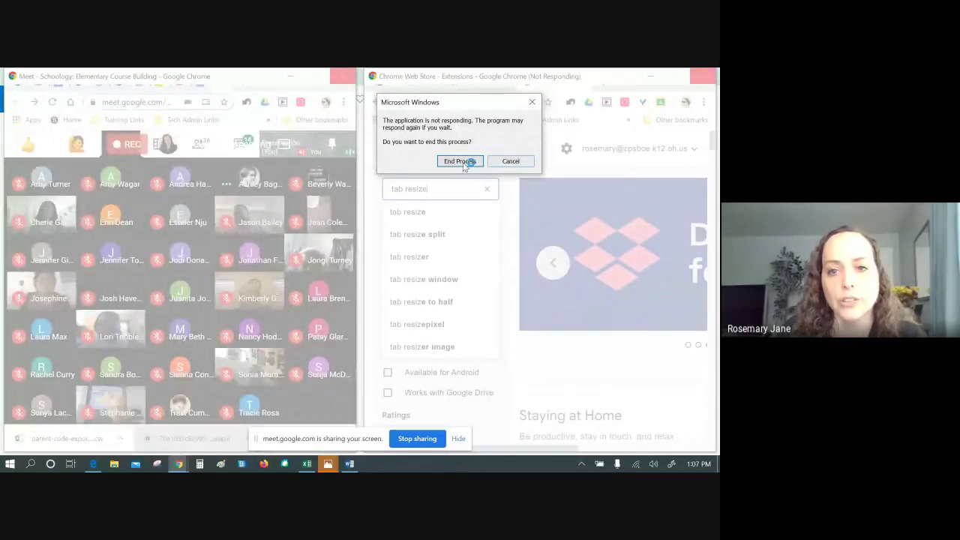
{"action": "left_click", "coordinate": [514, 163]}
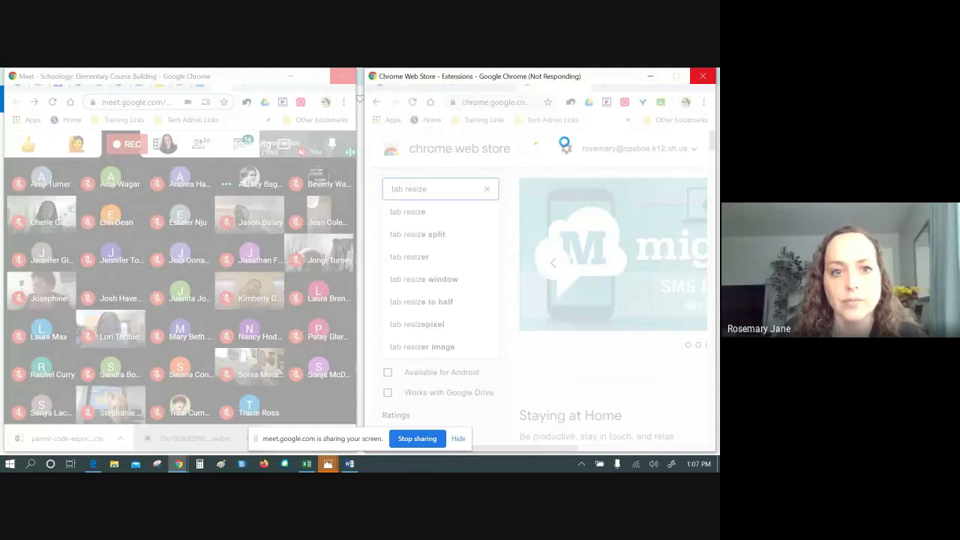